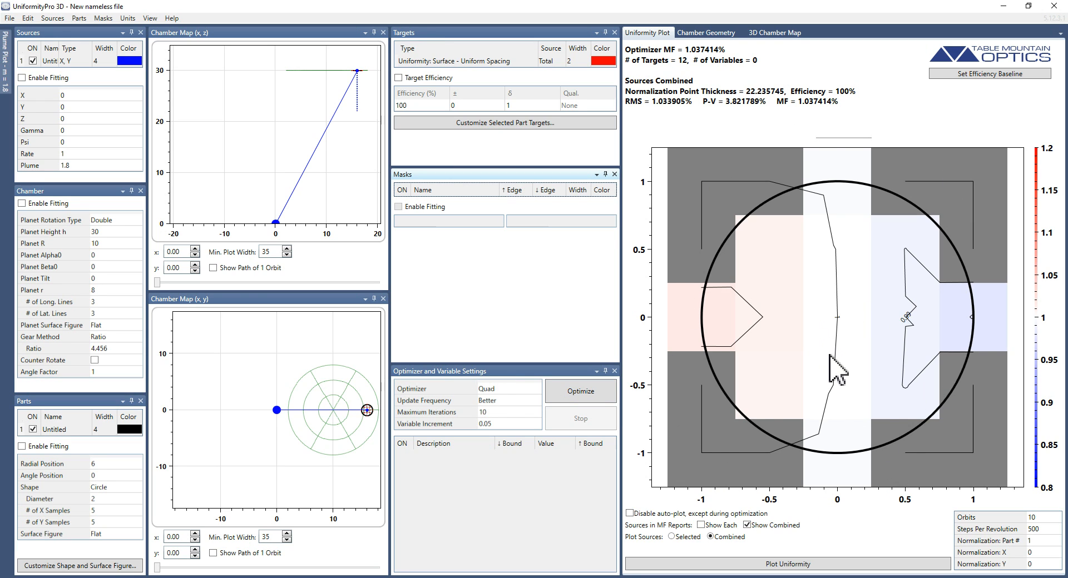
# - Look over the Chamber Geometry diagram and the 3D Chamber Map, and return to the Uniformity Plot
pyautogui.click(713, 35)
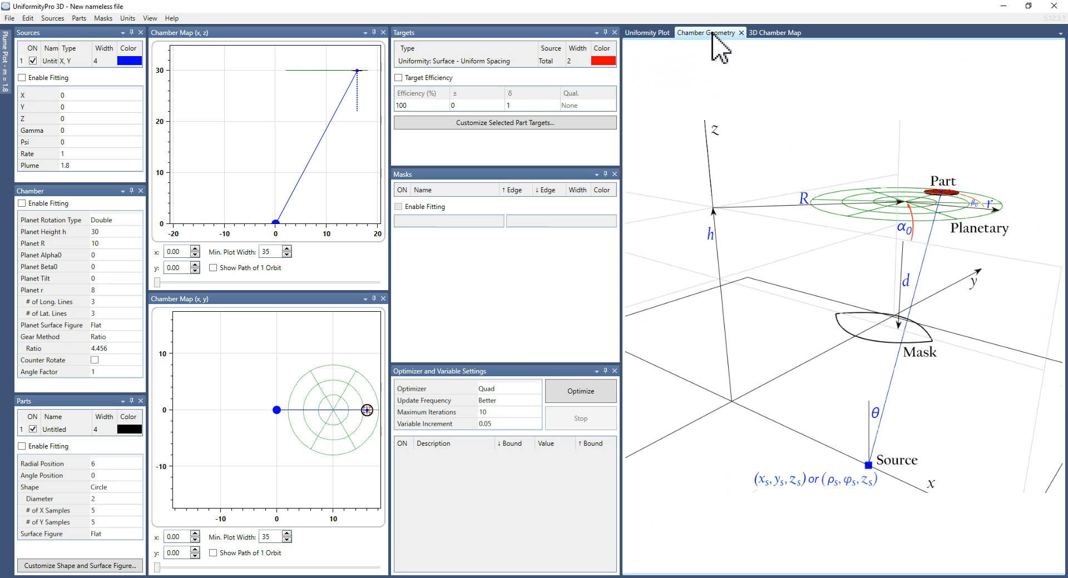
pyautogui.click(773, 35)
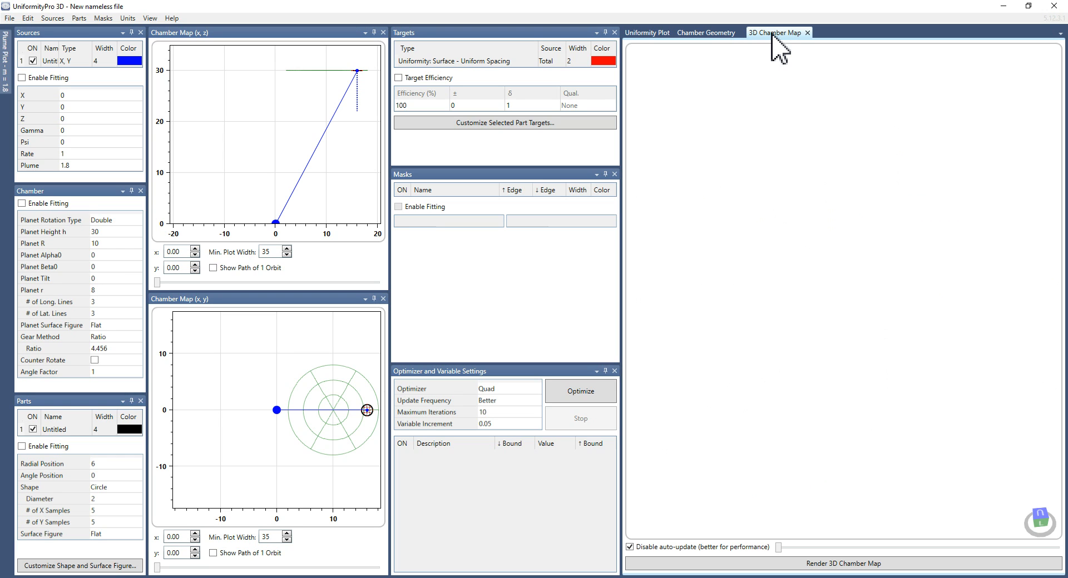
pyautogui.click(655, 36)
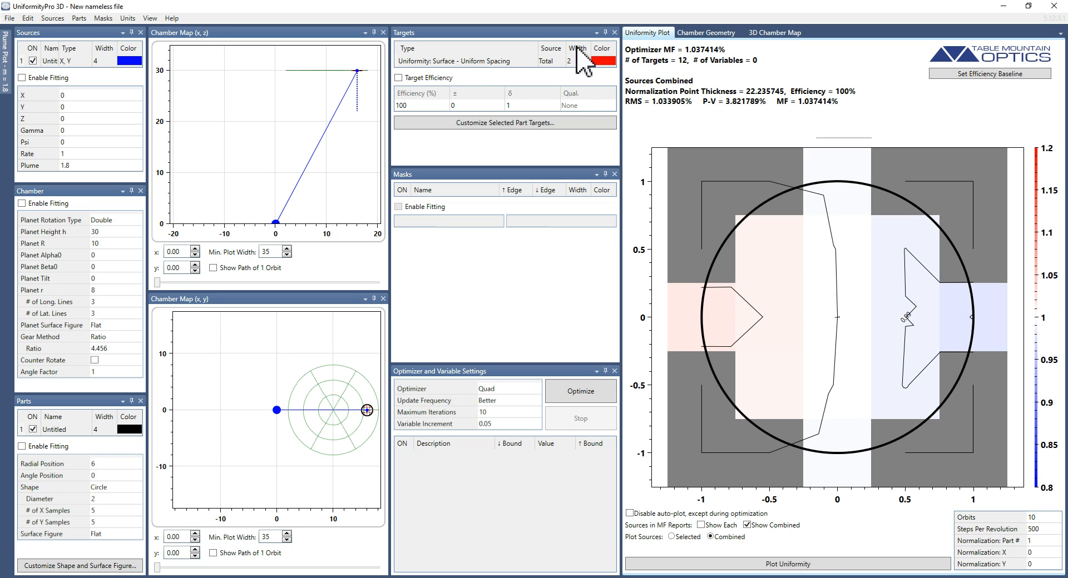
pyautogui.click(6, 64)
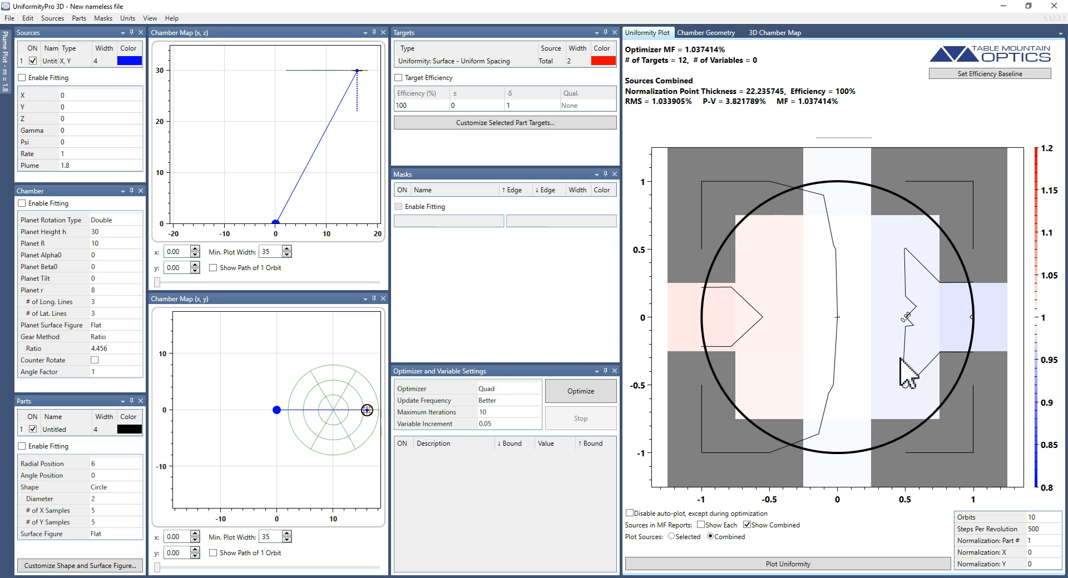
# - Change the target type to Uniformity: Radial - Uniform Spacing
pyautogui.click(494, 62)
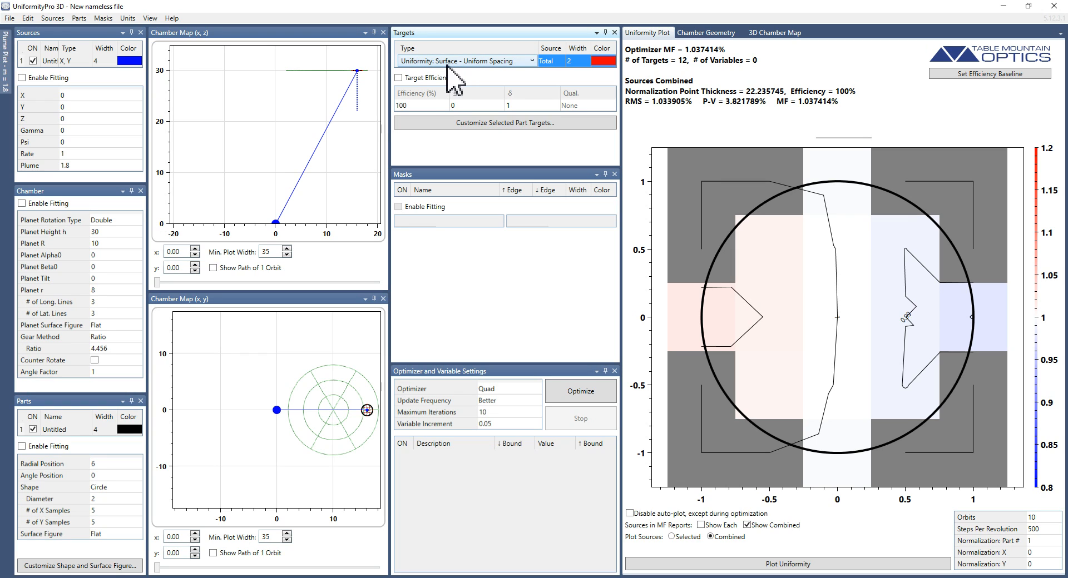
pyautogui.click(513, 63)
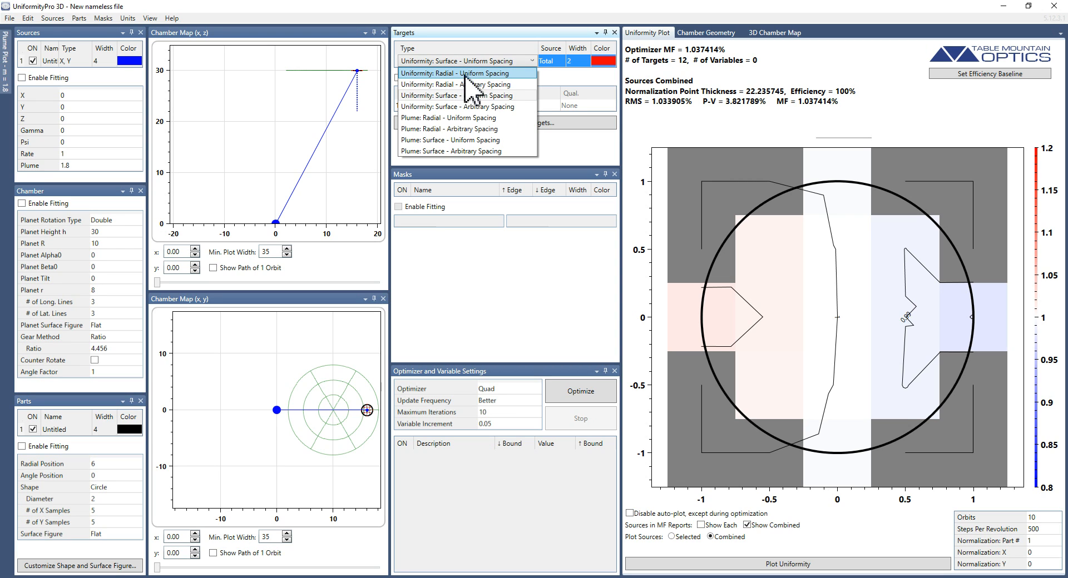
pyautogui.click(500, 74)
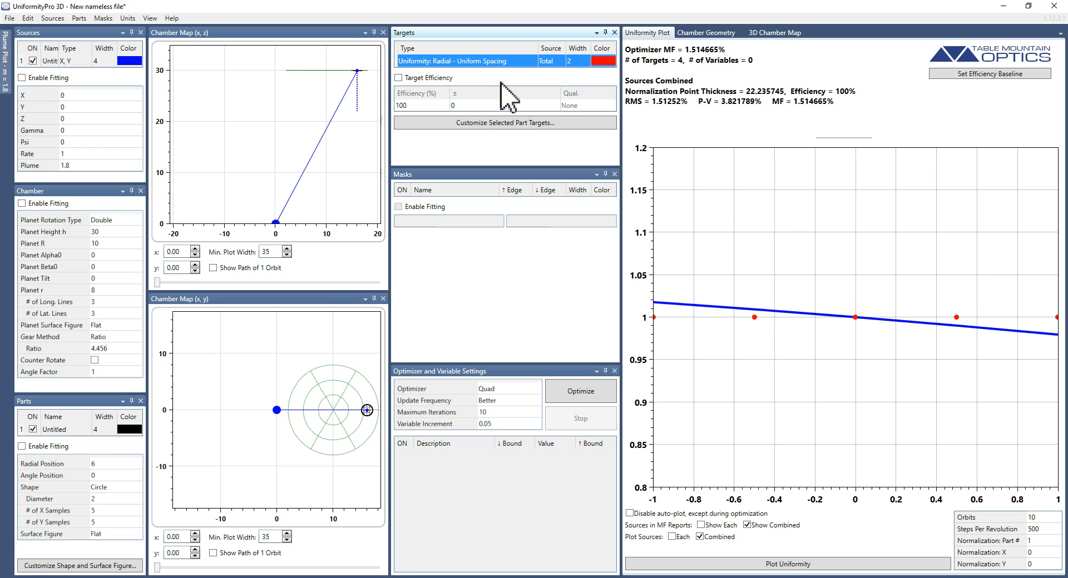
# - Set the target type back to Uniformity: Surface - Uniform Spacing
pyautogui.click(480, 61)
pyautogui.click(480, 62)
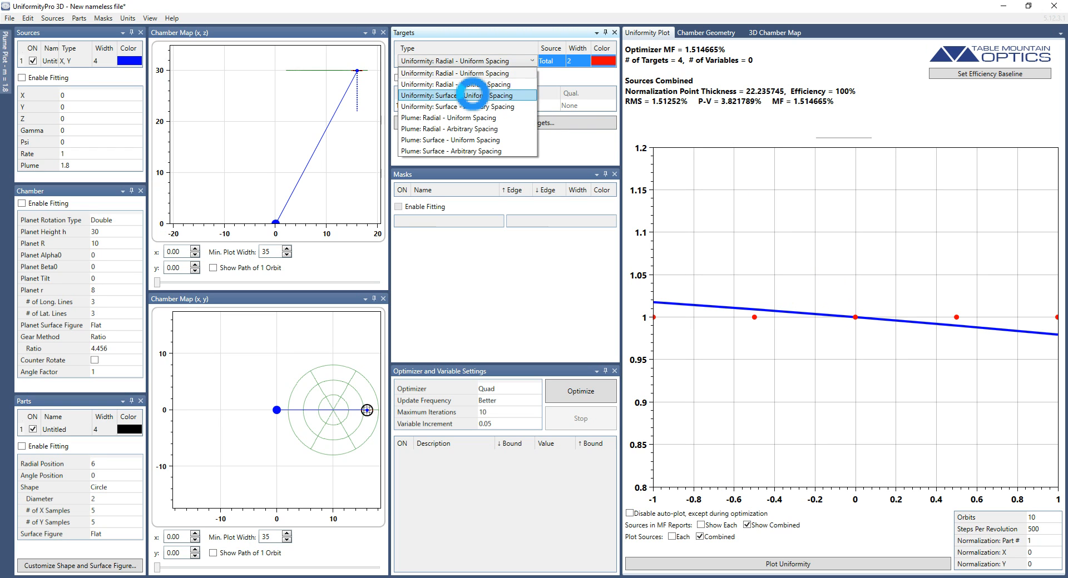
pyautogui.click(475, 96)
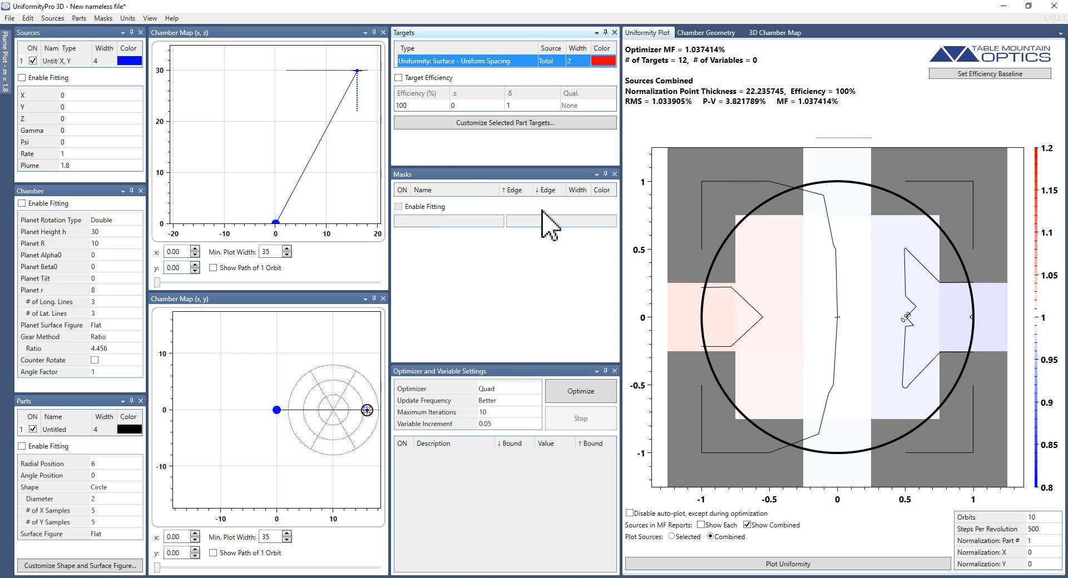
# - Turn on tooltips to read the description of the source's Plume parameter, and turn them off again
pyautogui.click(176, 20)
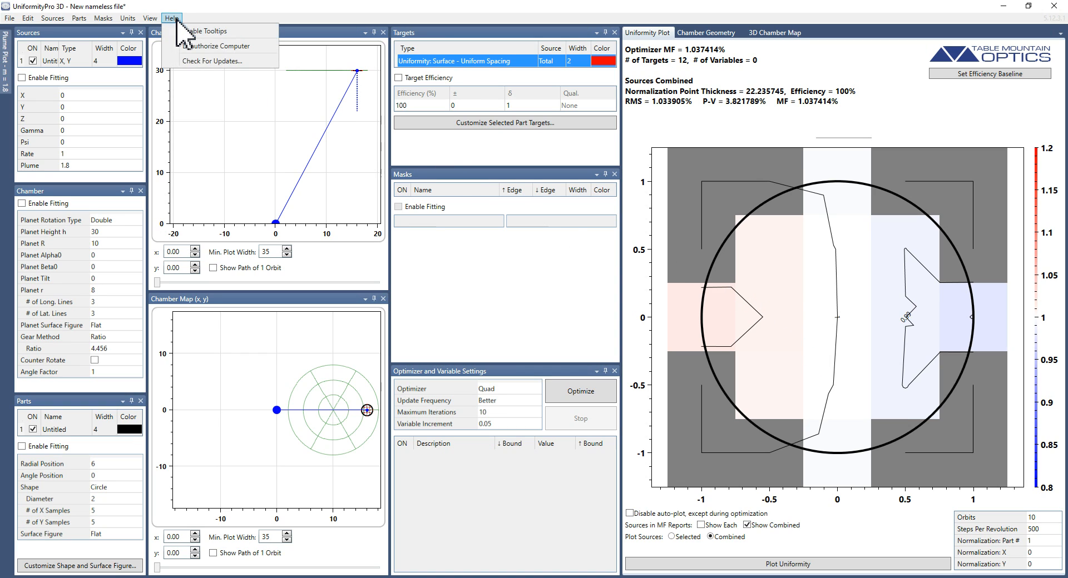
pyautogui.click(204, 31)
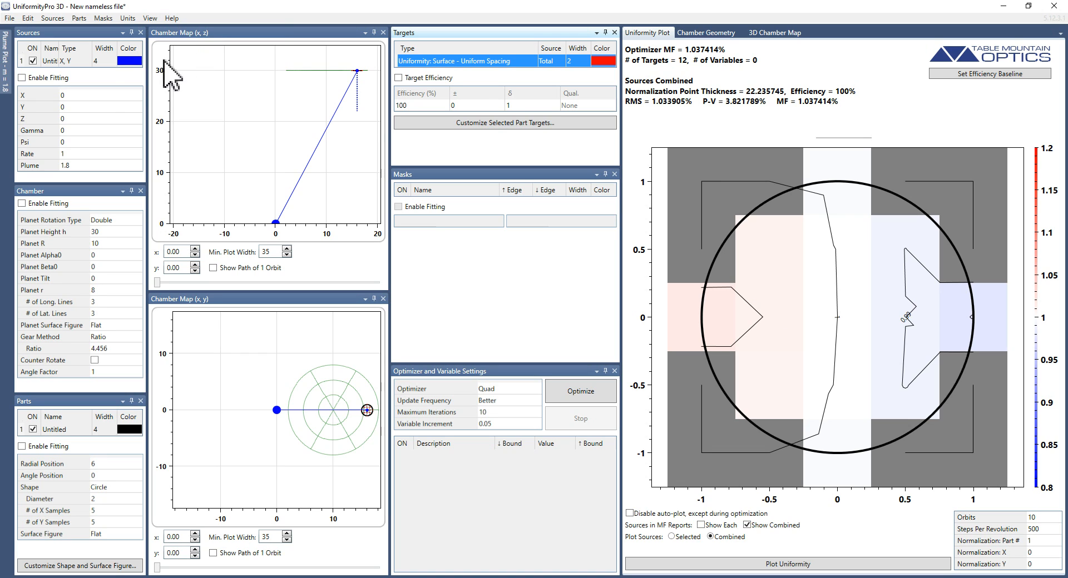
pyautogui.moveTo(35, 130)
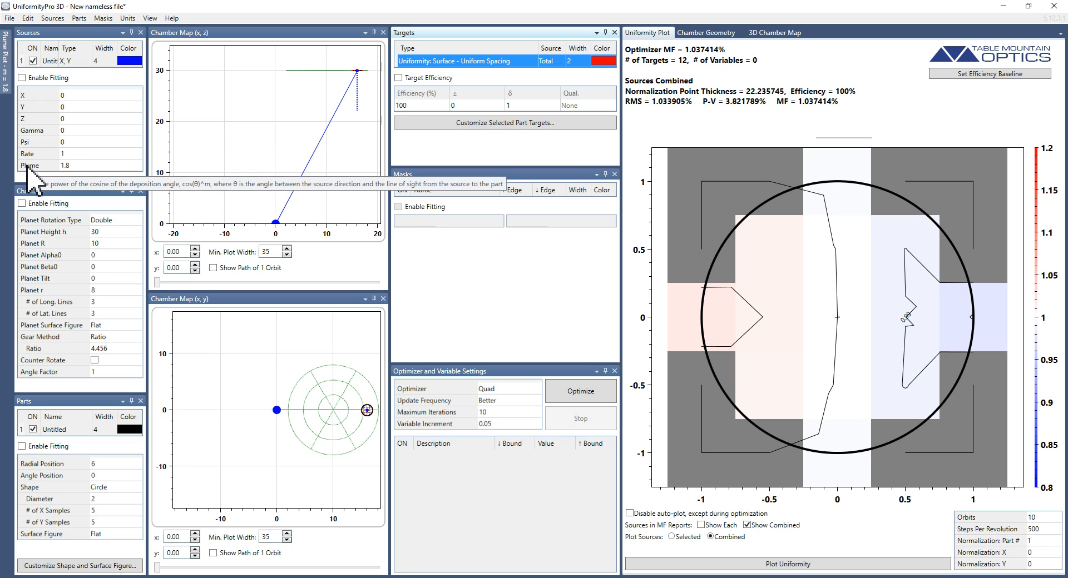
pyautogui.click(172, 18)
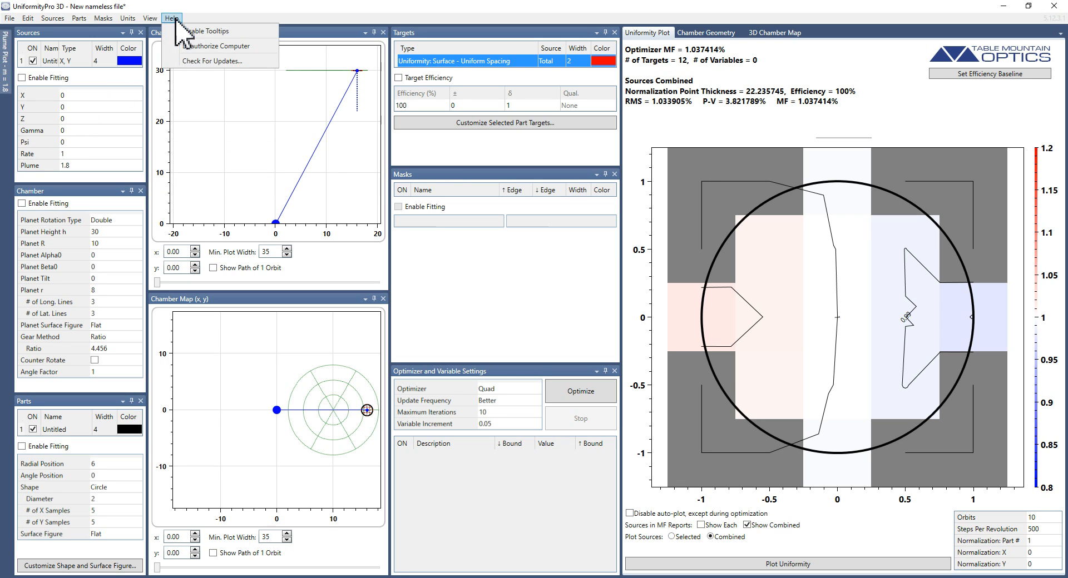
pyautogui.click(202, 31)
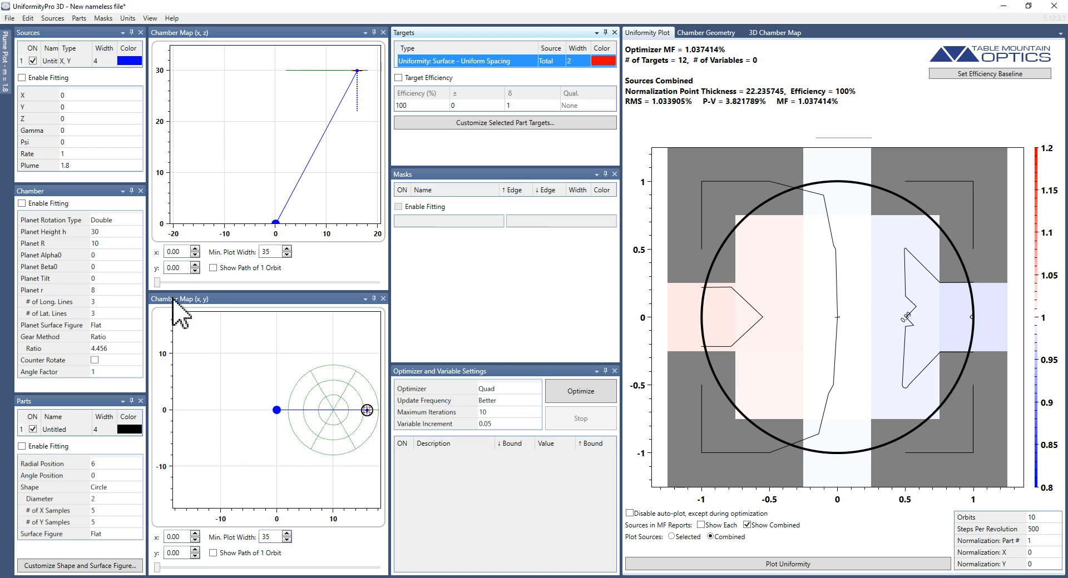
pyautogui.moveTo(158, 283)
pyautogui.mouseDown()
pyautogui.moveTo(389, 314)
pyautogui.moveTo(356, 306)
pyautogui.moveTo(389, 303)
pyautogui.moveTo(163, 301)
pyautogui.mouseUp()
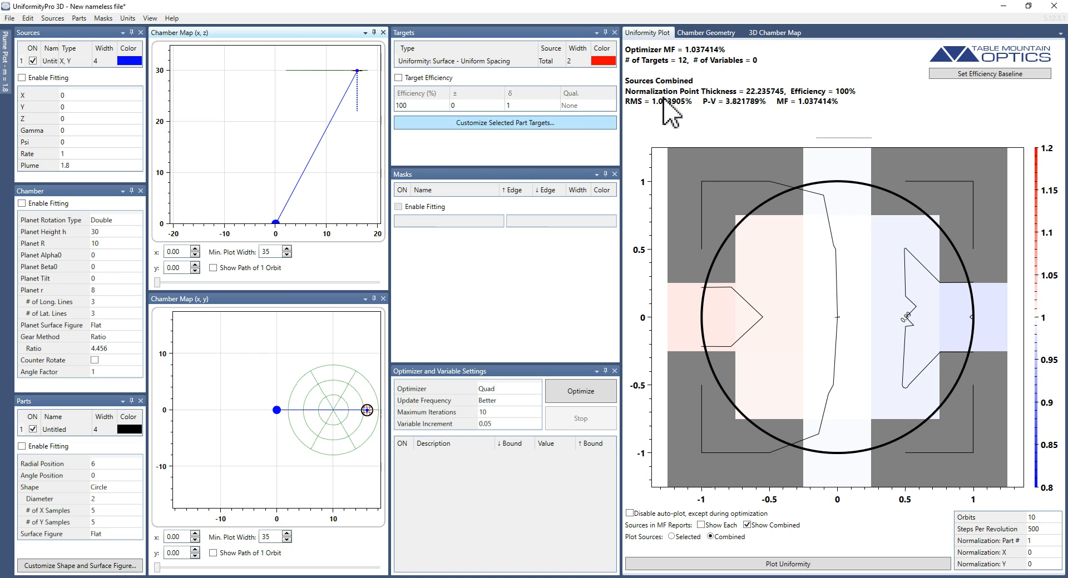
# - Render the 3D Chamber Map with the source, planet and part in view
pyautogui.click(776, 33)
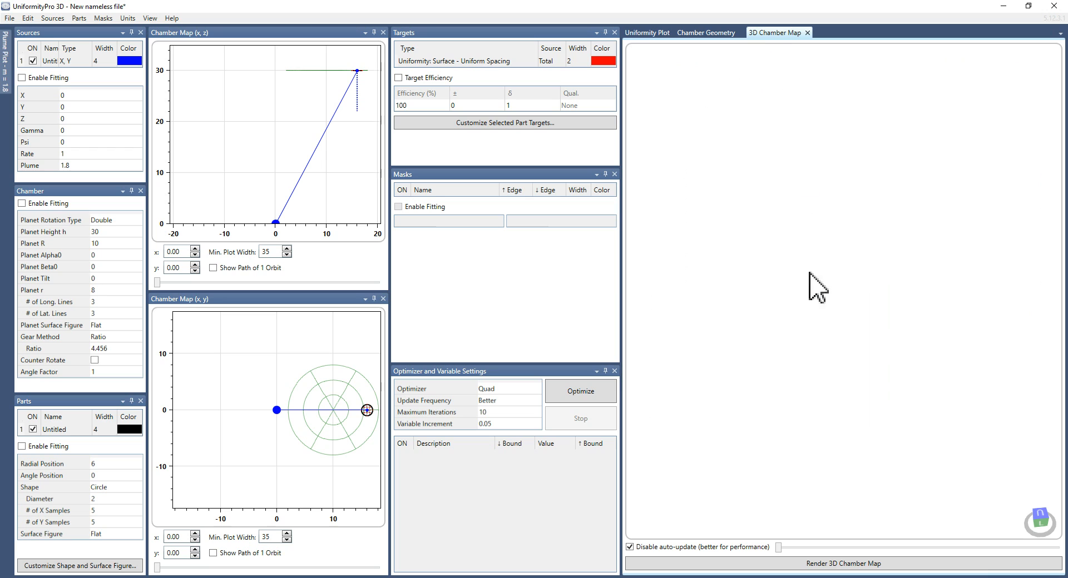
pyautogui.click(799, 565)
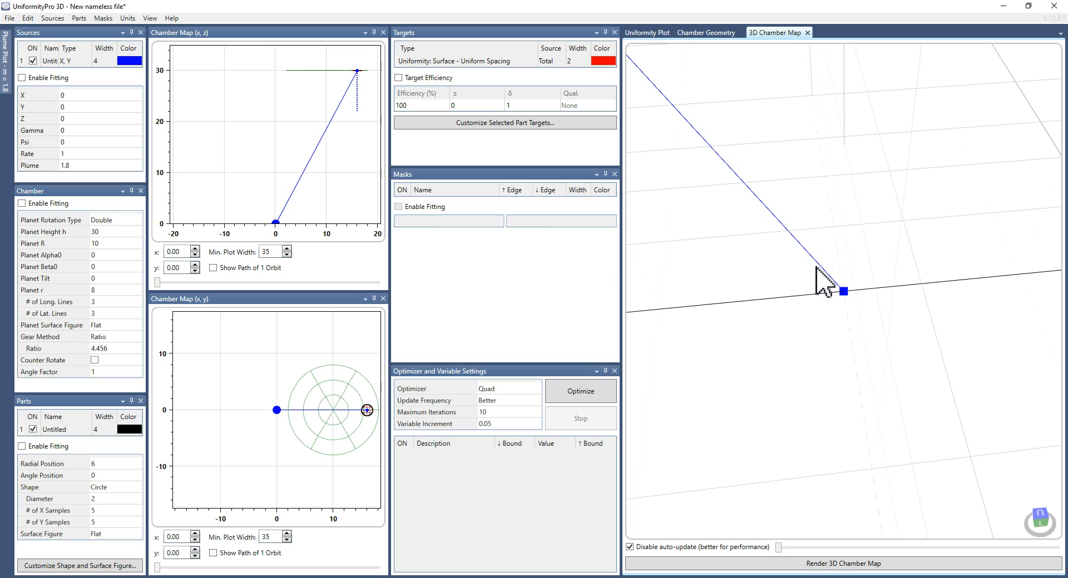
pyautogui.scroll(-10, 817, 268)
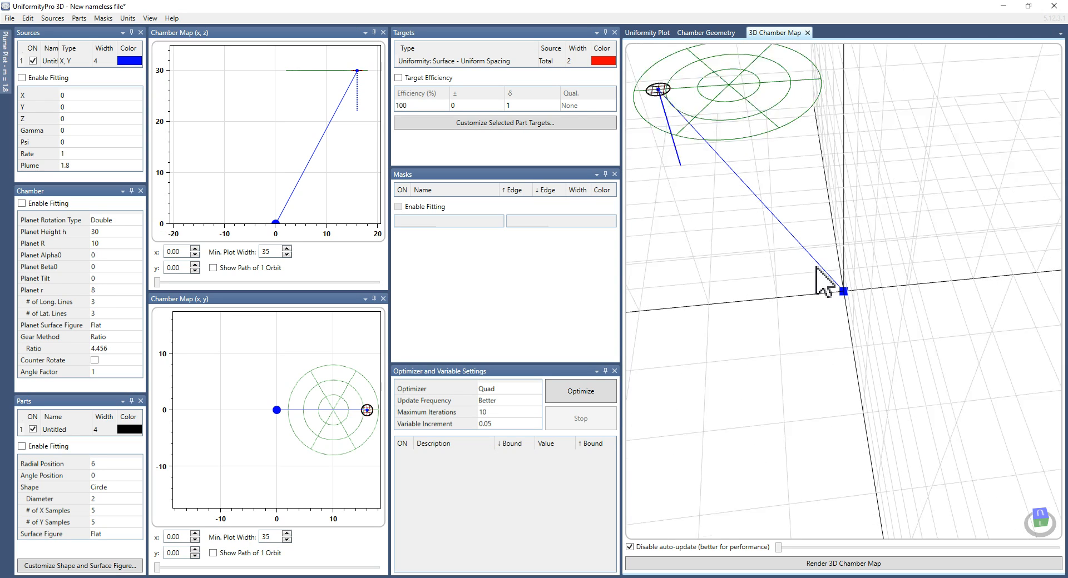
pyautogui.scroll(6, 816, 269)
pyautogui.scroll(-5, 816, 269)
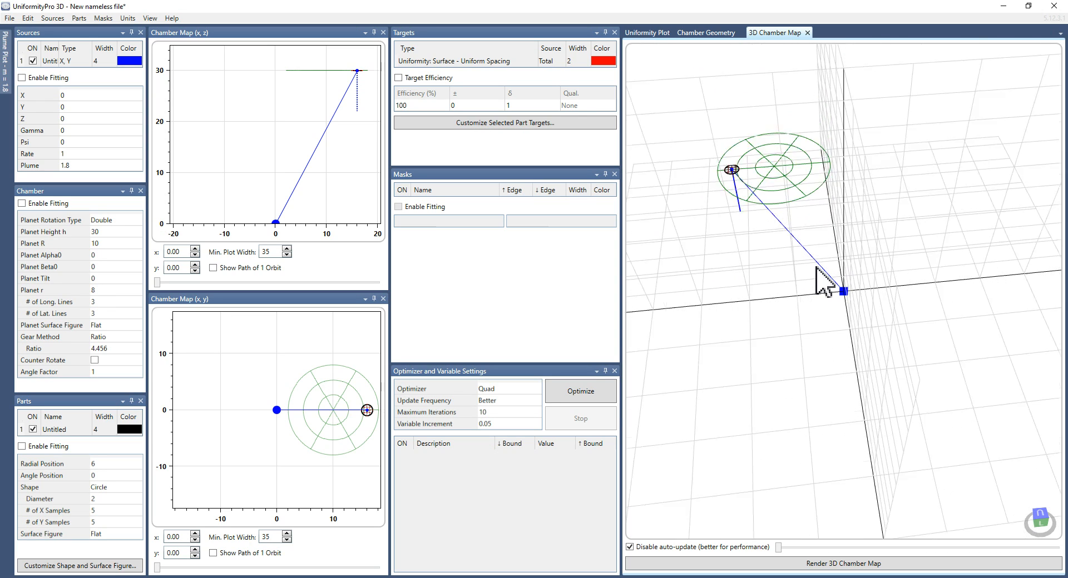
pyautogui.scroll(-1, 816, 268)
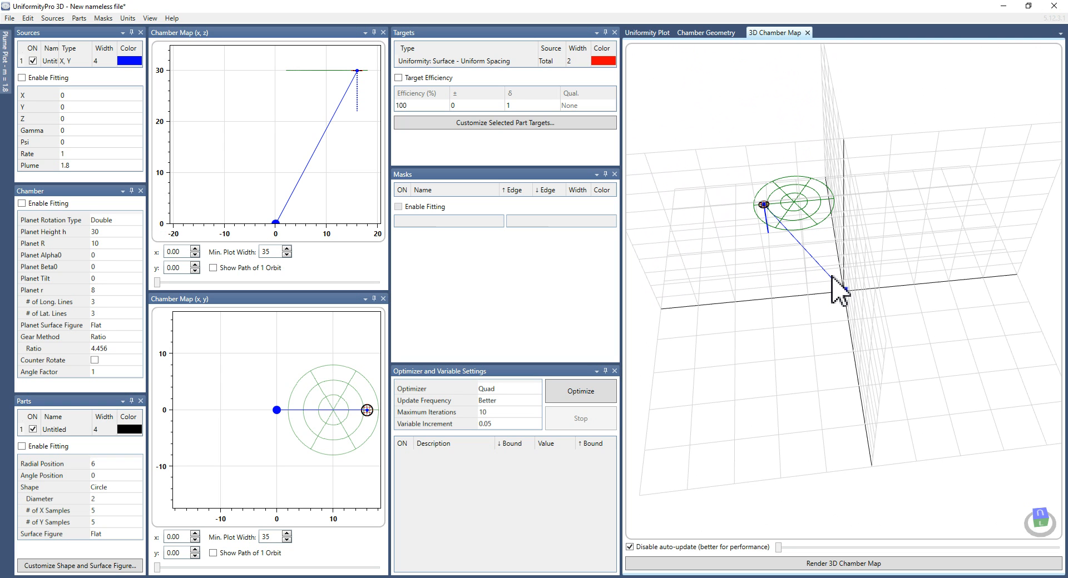
# - Examine the source, planet and part in the 3D Chamber Map from several viewing angles
pyautogui.moveTo(832, 276); pyautogui.dragTo(778, 250)
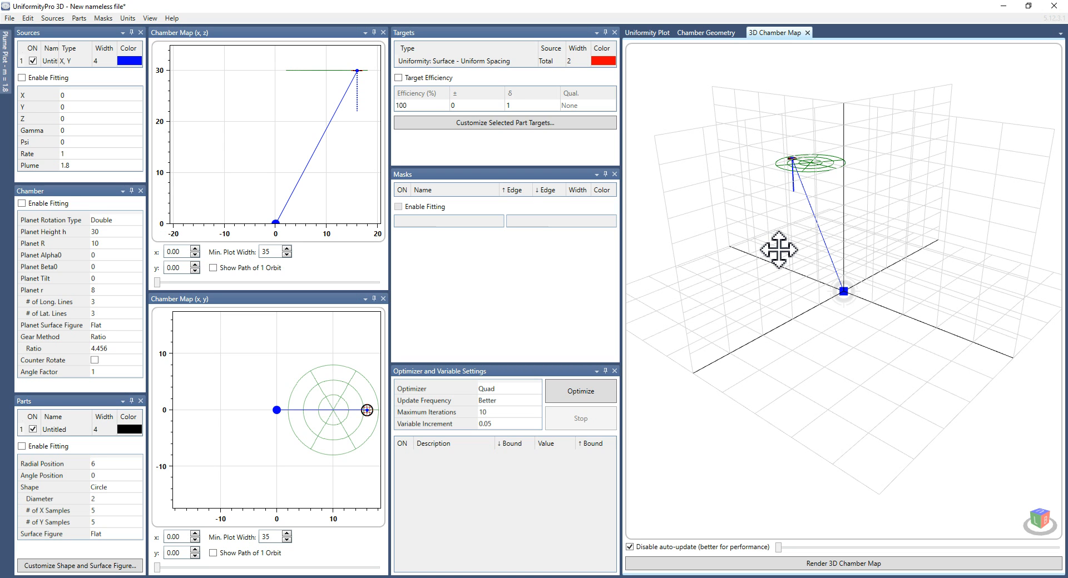
pyautogui.moveTo(779, 249); pyautogui.dragTo(824, 227)
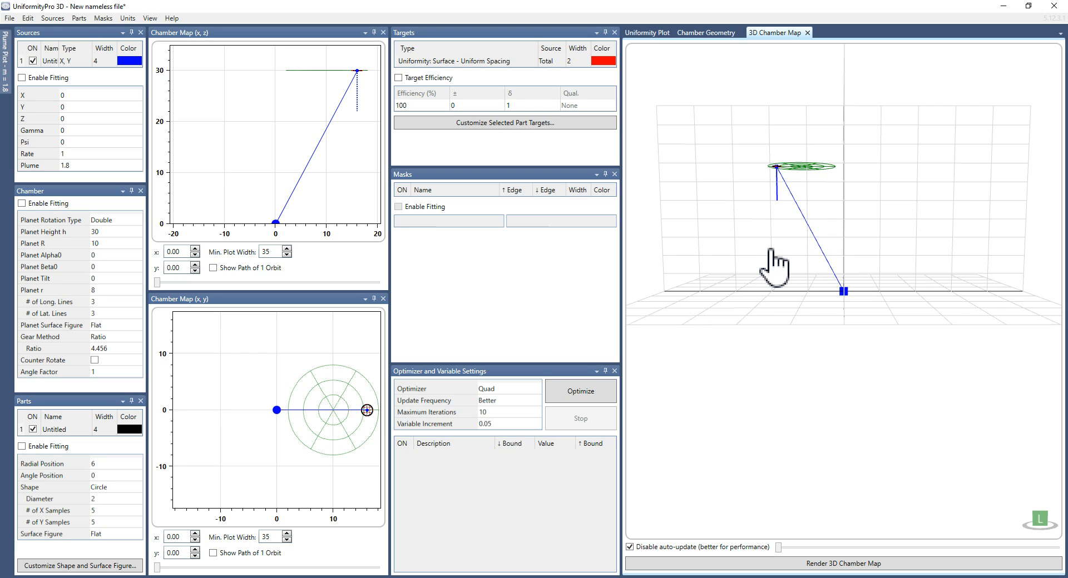
pyautogui.moveTo(773, 266)
pyautogui.mouseDown()
pyautogui.moveTo(715, 261)
pyautogui.moveTo(832, 258)
pyautogui.moveTo(827, 355)
pyautogui.moveTo(897, 383)
pyautogui.moveTo(949, 386)
pyautogui.moveTo(905, 378)
pyautogui.moveTo(953, 417)
pyautogui.moveTo(953, 353)
pyautogui.moveTo(877, 215)
pyautogui.moveTo(807, 314)
pyautogui.moveTo(841, 378)
pyautogui.mouseUp()
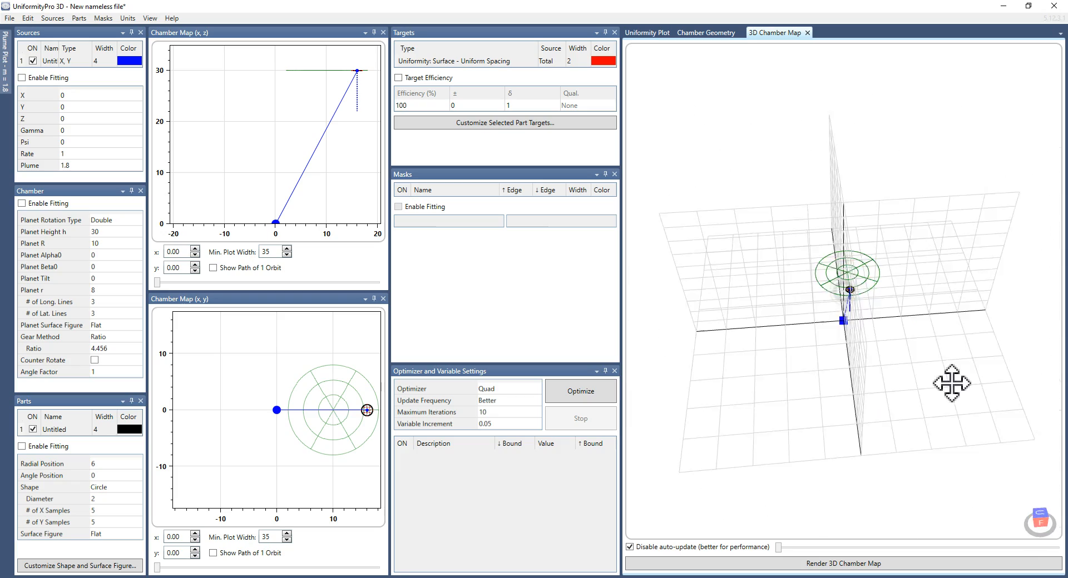
pyautogui.moveTo(899, 305); pyautogui.dragTo(922, 332)
pyautogui.moveTo(833, 308)
pyautogui.mouseDown()
pyautogui.moveTo(831, 292)
pyautogui.moveTo(806, 353)
pyautogui.moveTo(977, 315)
pyautogui.moveTo(915, 270)
pyautogui.moveTo(908, 295)
pyautogui.moveTo(842, 326)
pyautogui.mouseUp()
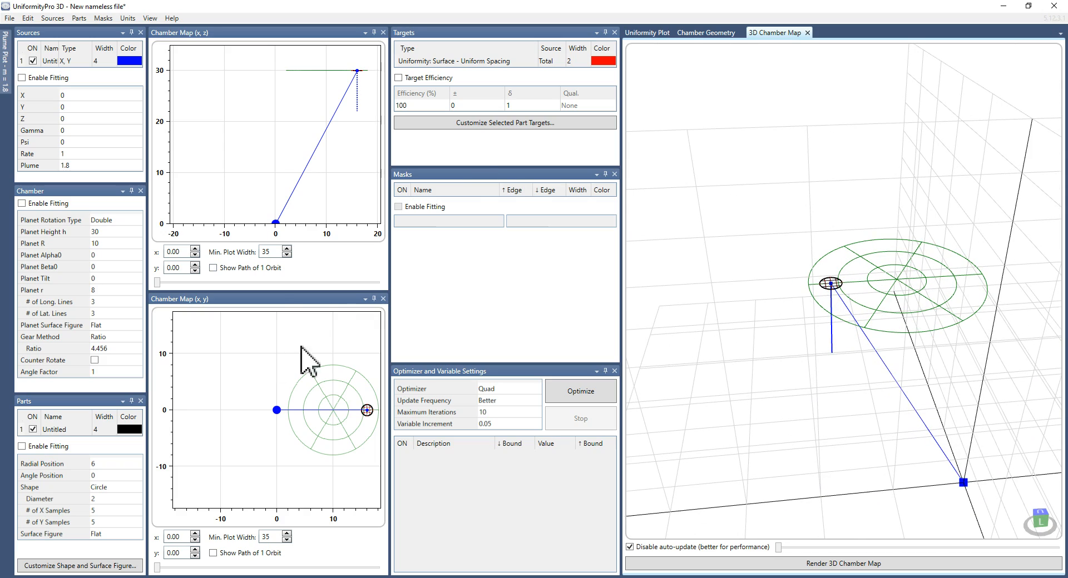
pyautogui.moveTo(963, 398); pyautogui.dragTo(892, 369)
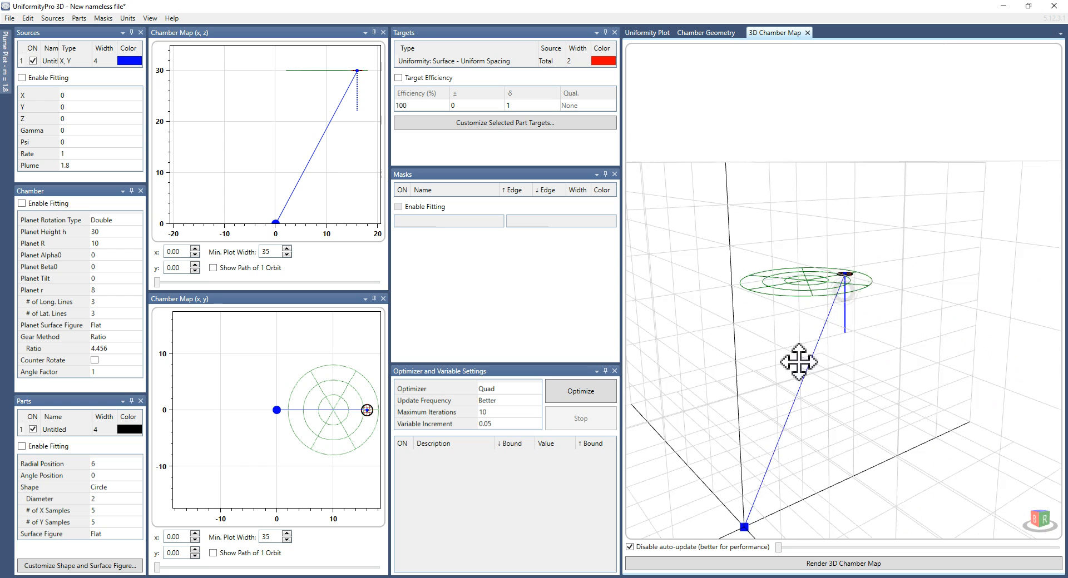
pyautogui.moveTo(798, 362); pyautogui.dragTo(756, 351)
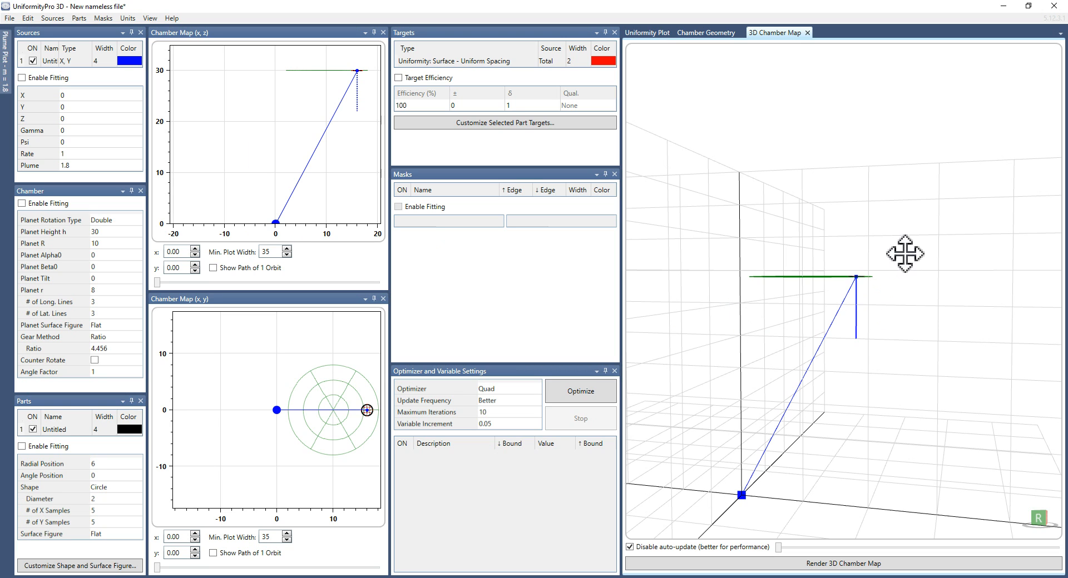
pyautogui.moveTo(905, 254); pyautogui.dragTo(772, 272)
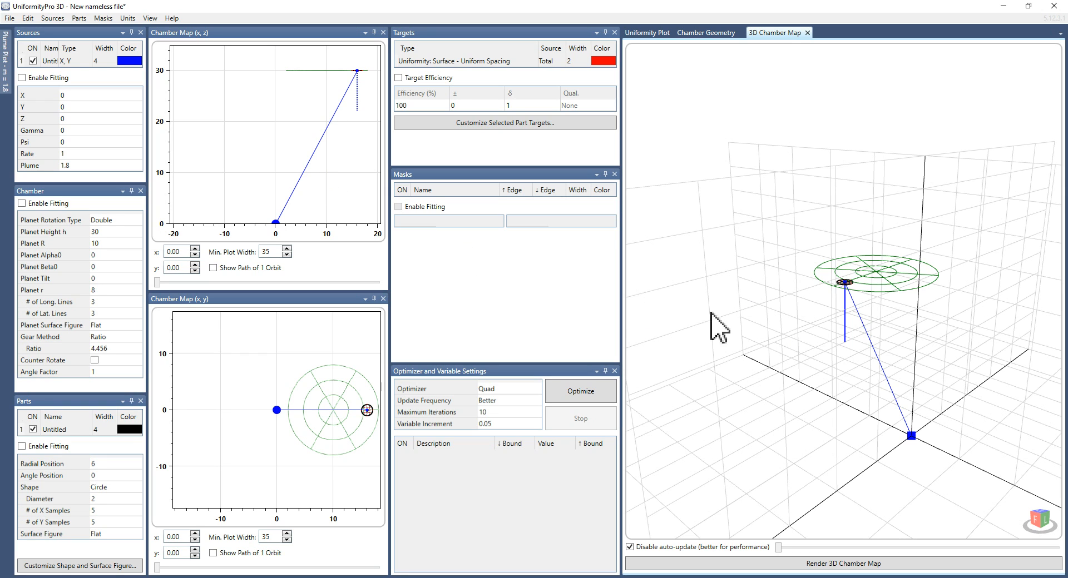
pyautogui.moveTo(763, 255); pyautogui.dragTo(813, 289)
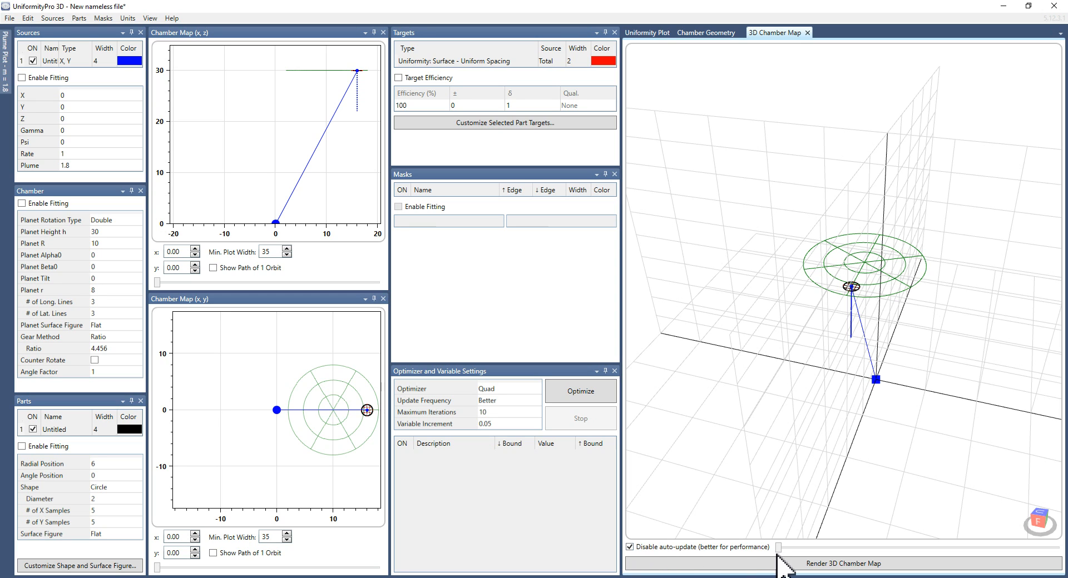
# - Advance the planet along its orbit with automatic updating of the 3D Chamber Map temporarily allowed
pyautogui.moveTo(778, 547); pyautogui.dragTo(810, 555)
pyautogui.click(630, 547)
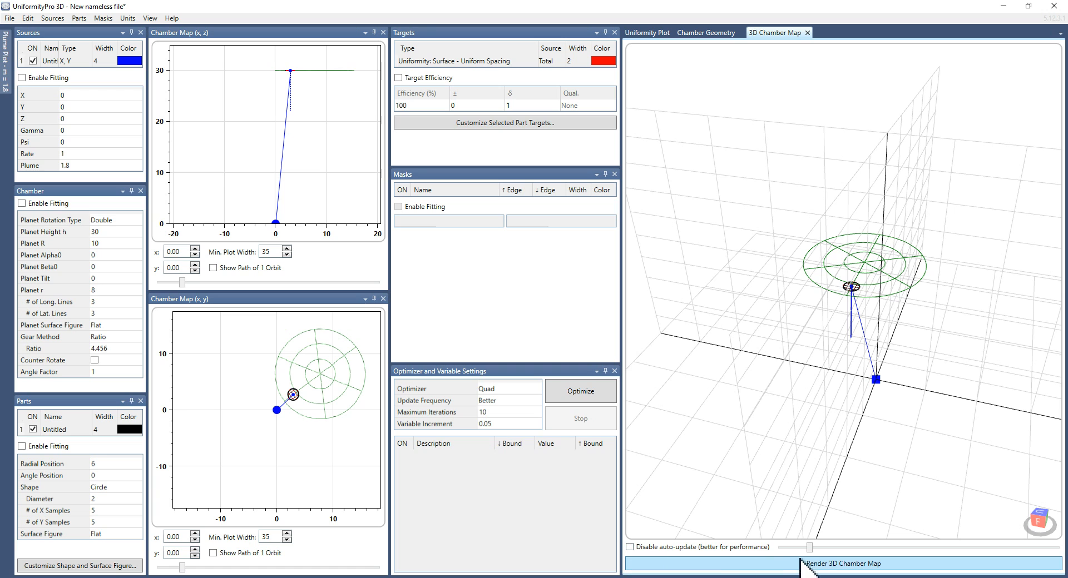
pyautogui.moveTo(814, 550); pyautogui.dragTo(889, 551)
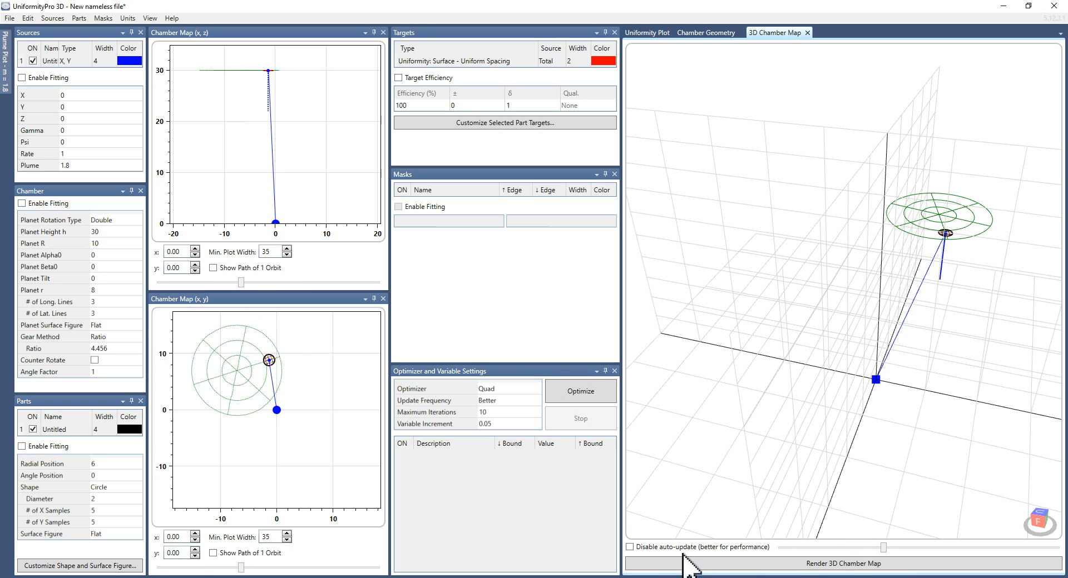
pyautogui.click(630, 548)
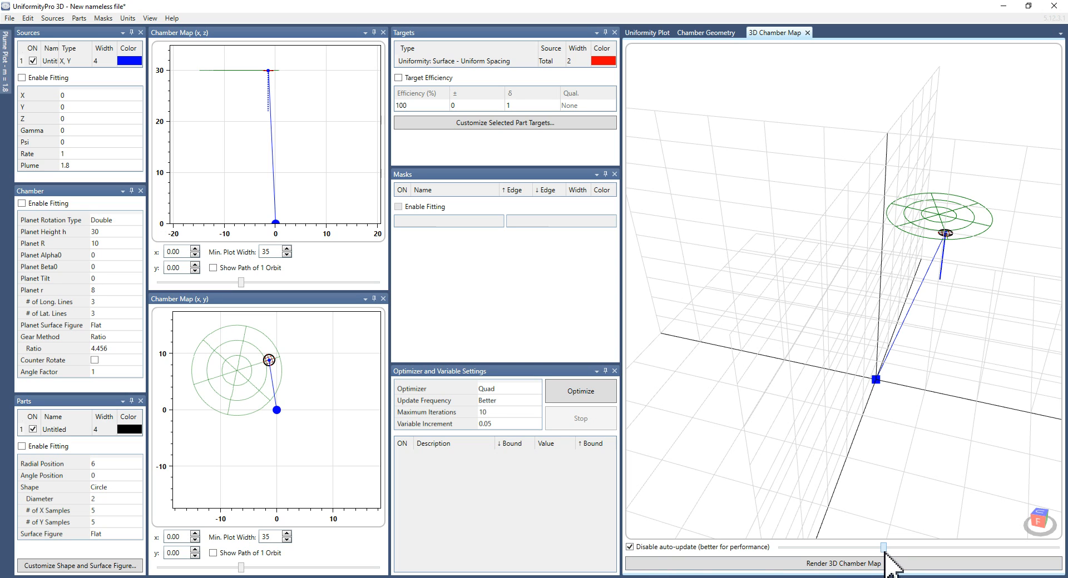
# - Move the planet further along its orbit and render the 3D Chamber Map manually at that position
pyautogui.moveTo(884, 552); pyautogui.dragTo(964, 557)
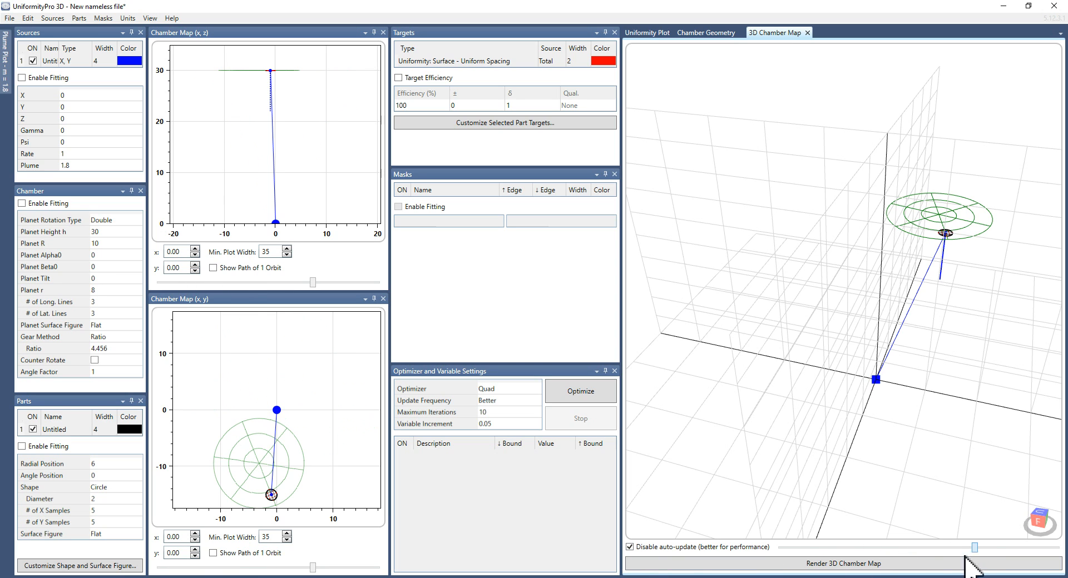
pyautogui.click(910, 569)
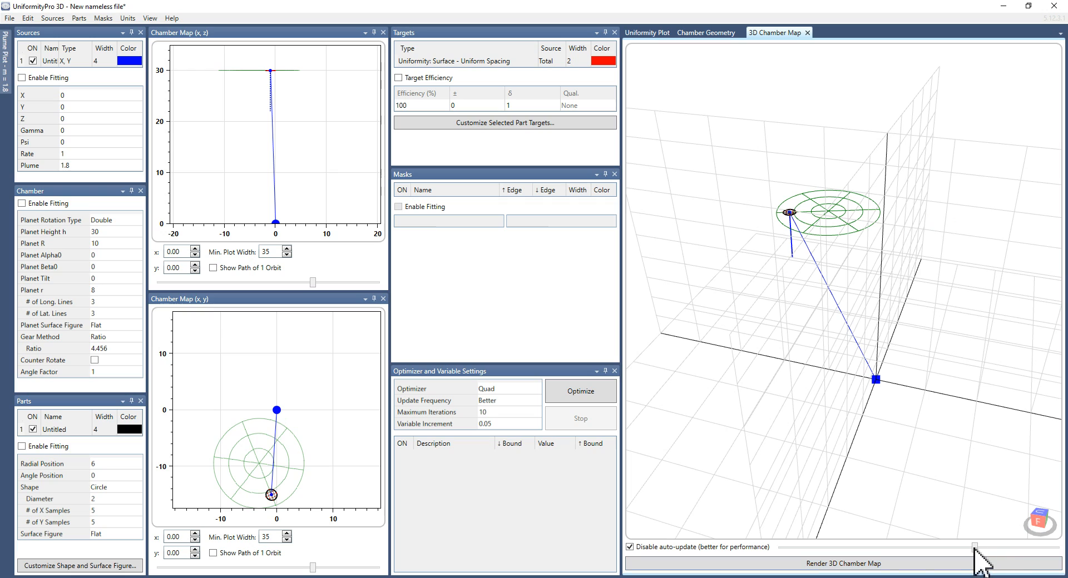
# - Return the planet to the start of its orbit and re-render the 3D Chamber Map
pyautogui.moveTo(805, 548); pyautogui.dragTo(778, 548)
pyautogui.click(775, 564)
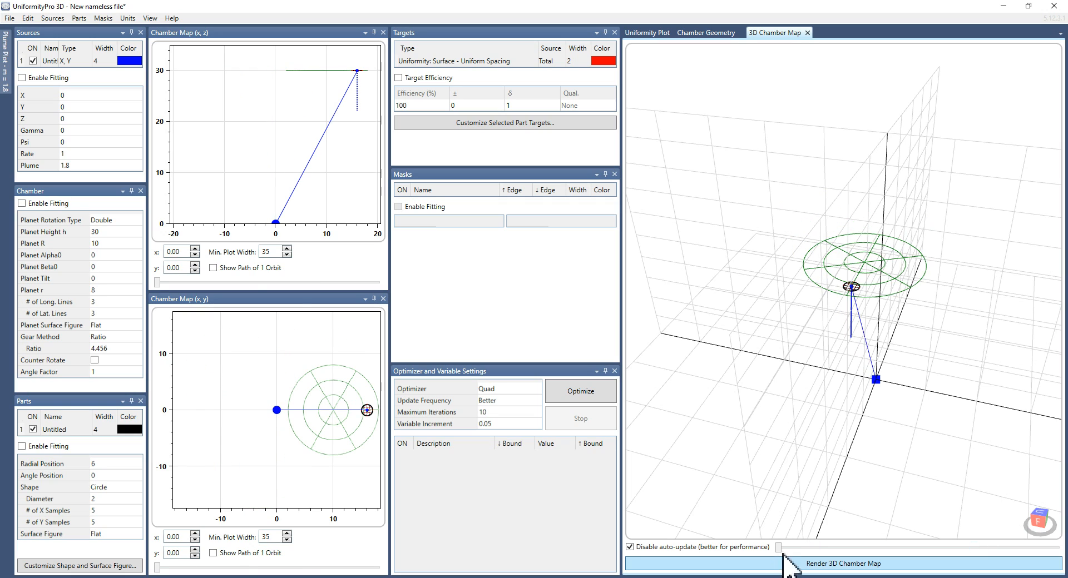
pyautogui.moveTo(762, 370); pyautogui.dragTo(823, 358)
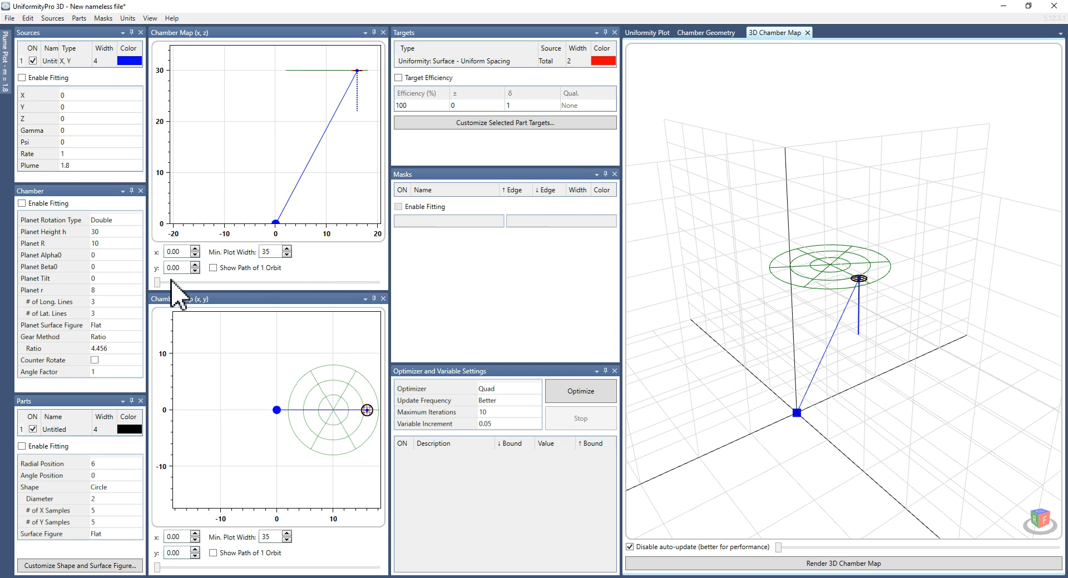
# - Show the path of one orbit in the Chamber Map (x, y) and try the orbit position controls of both chamber maps
pyautogui.moveTo(157, 282)
pyautogui.mouseDown()
pyautogui.moveTo(219, 302)
pyautogui.moveTo(248, 293)
pyautogui.moveTo(221, 289)
pyautogui.moveTo(210, 300)
pyautogui.moveTo(142, 287)
pyautogui.mouseUp()
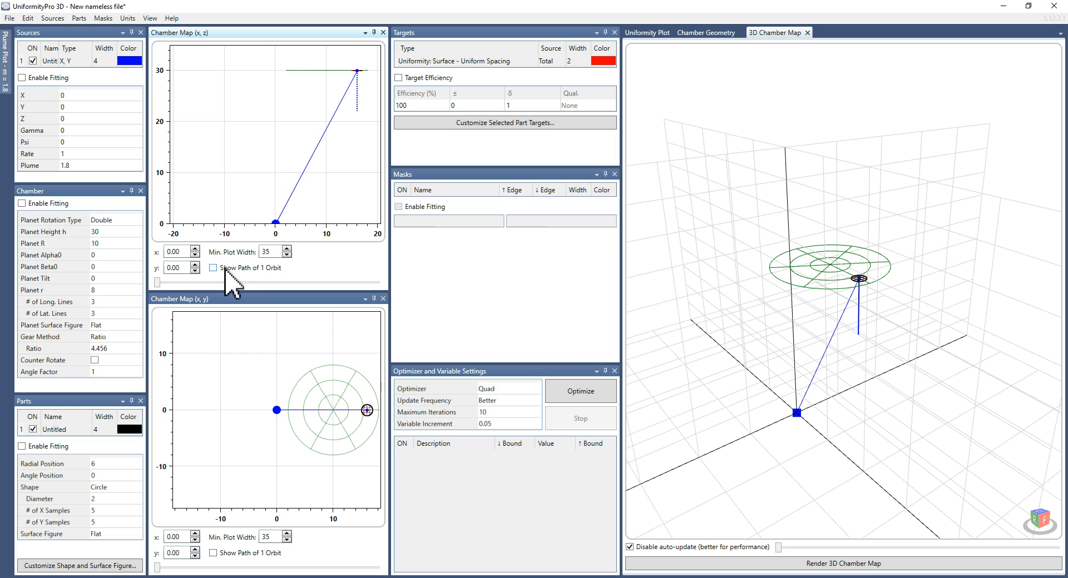
pyautogui.click(233, 554)
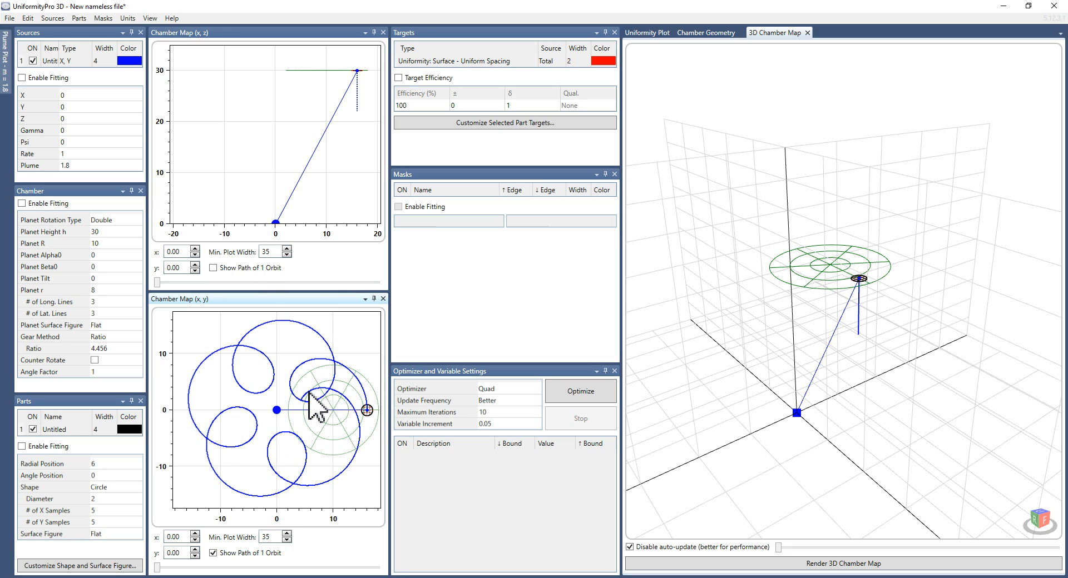
pyautogui.click(228, 270)
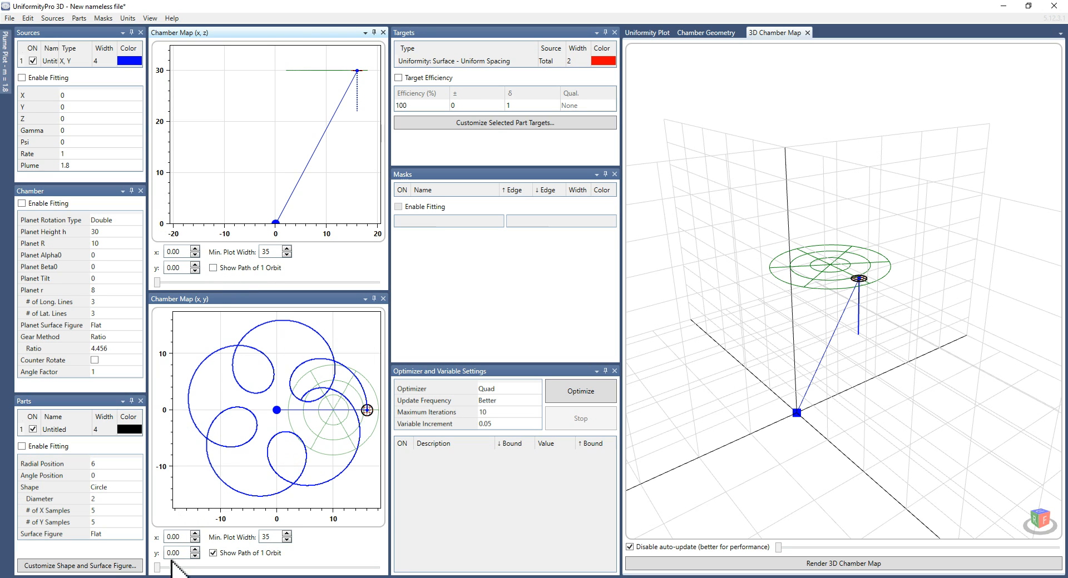
pyautogui.moveTo(158, 570)
pyautogui.mouseDown()
pyautogui.moveTo(364, 576)
pyautogui.moveTo(142, 567)
pyautogui.mouseUp()
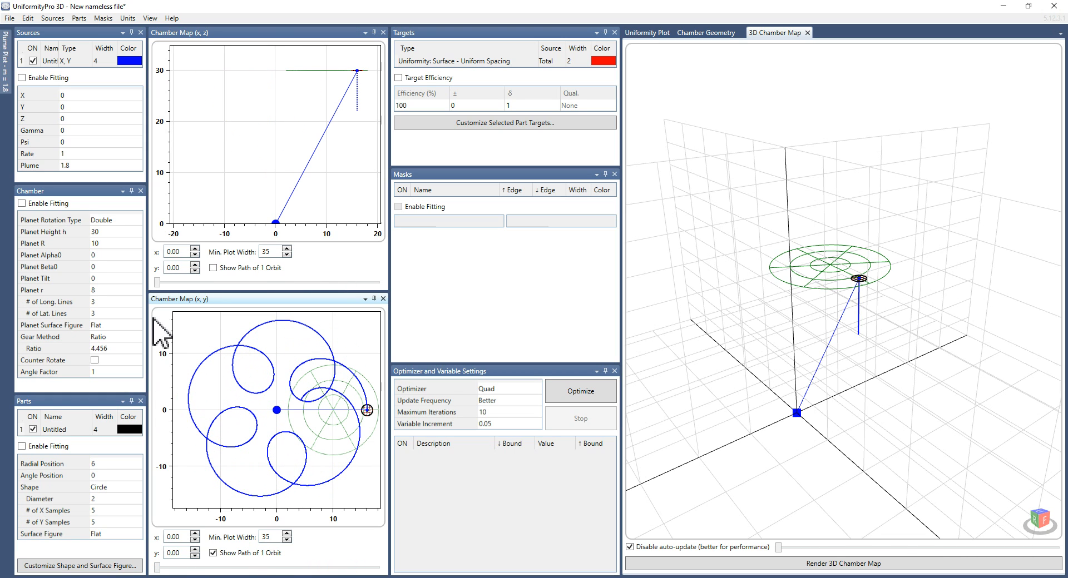
# - Set the x coordinate of the traced part point to 1 and move the planet along its orbit and back to the start
pyautogui.doubleClick(183, 253)
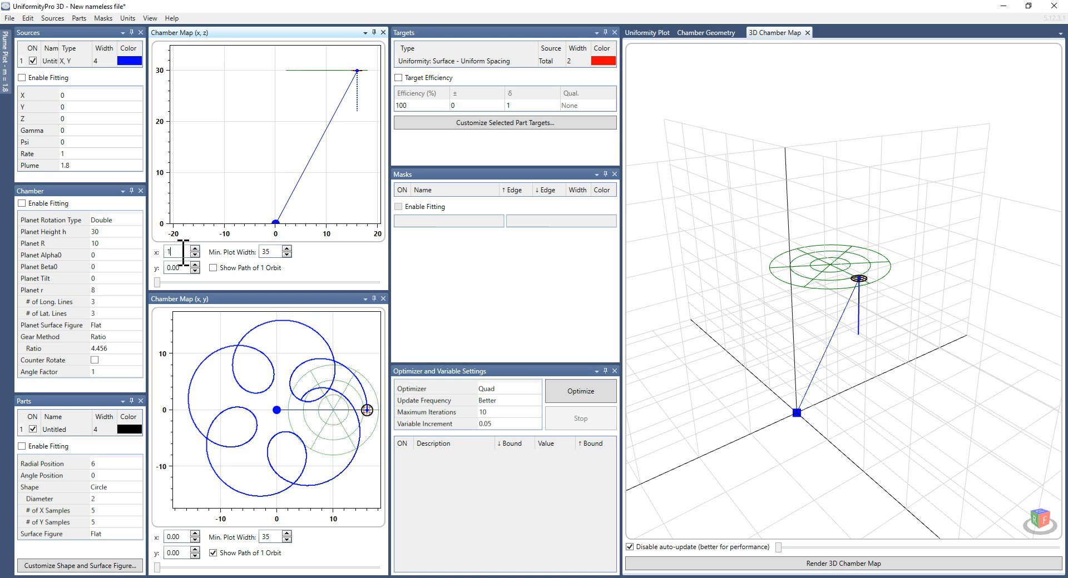
pyautogui.press('Return')
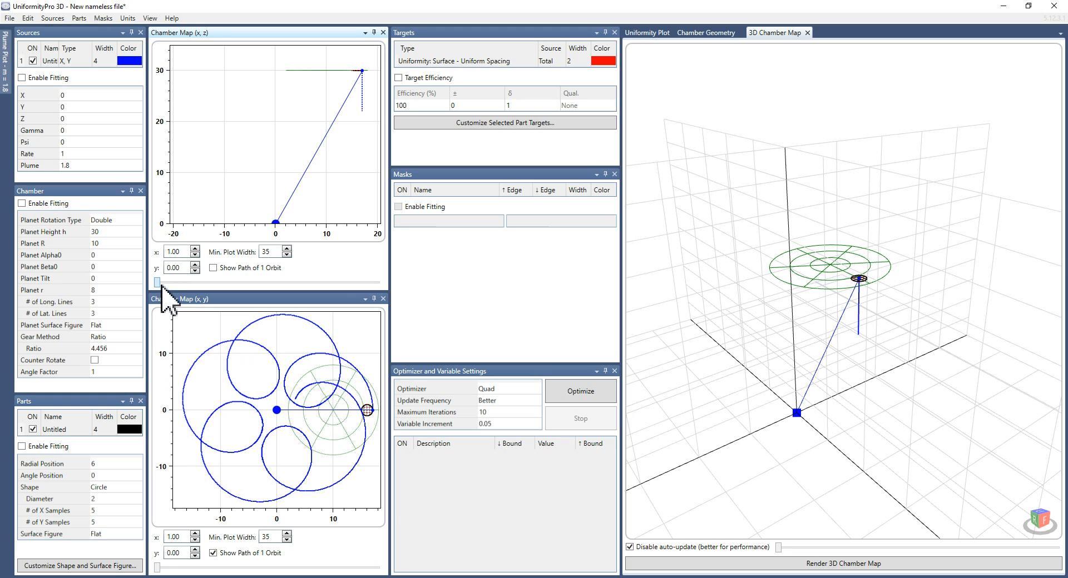
pyautogui.moveTo(158, 282); pyautogui.dragTo(268, 288)
pyautogui.moveTo(194, 280); pyautogui.dragTo(135, 281)
# - Reset the part point's x coordinate to 0 and hide the one-orbit path in the Chamber Map (x, y)
pyautogui.click(187, 255)
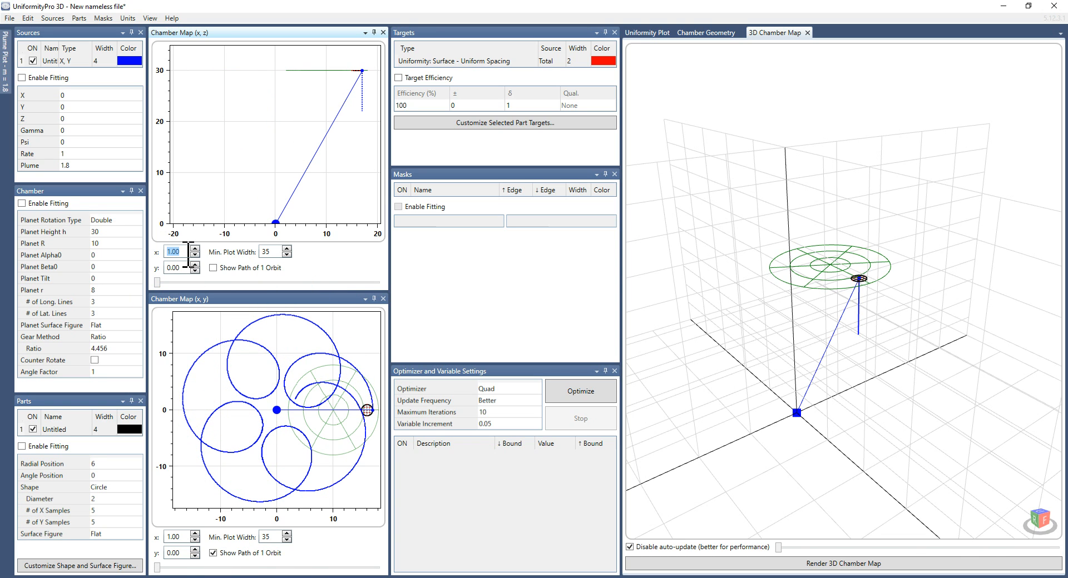
pyautogui.write('0')
pyautogui.click(224, 553)
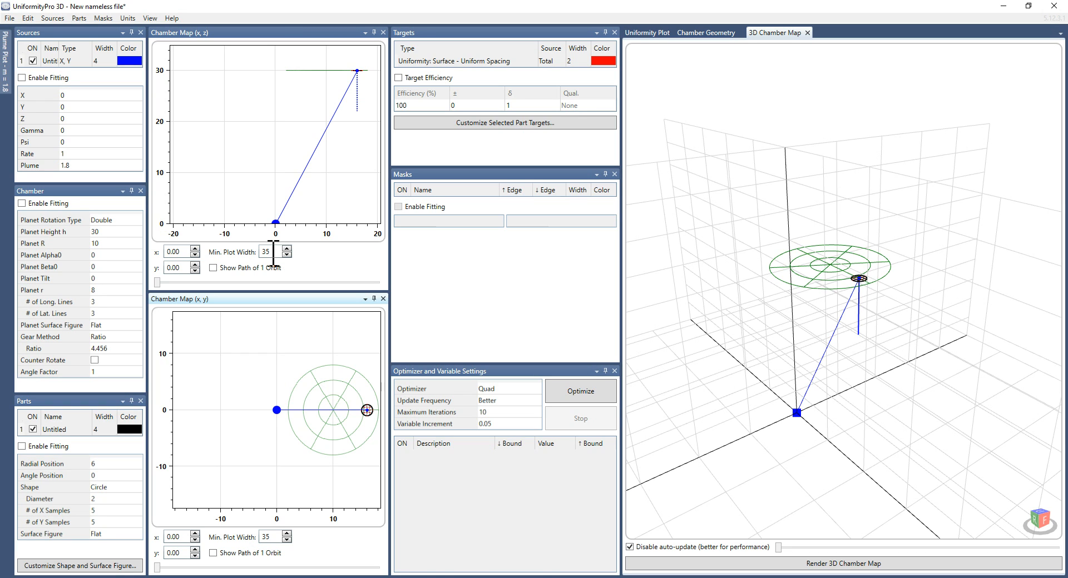
# - Set the minimum plot width to 40 in the Chamber Map (x, z) and to 39 in the Chamber Map (x, y)
pyautogui.scroll(2, 273, 252)
pyautogui.scroll(3, 273, 252)
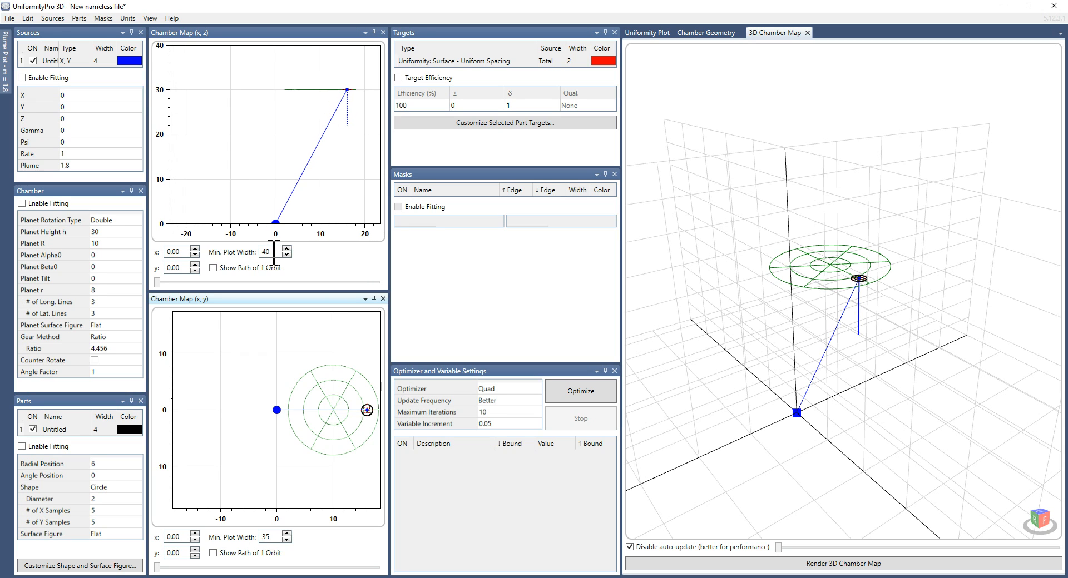
pyautogui.scroll(5, 272, 536)
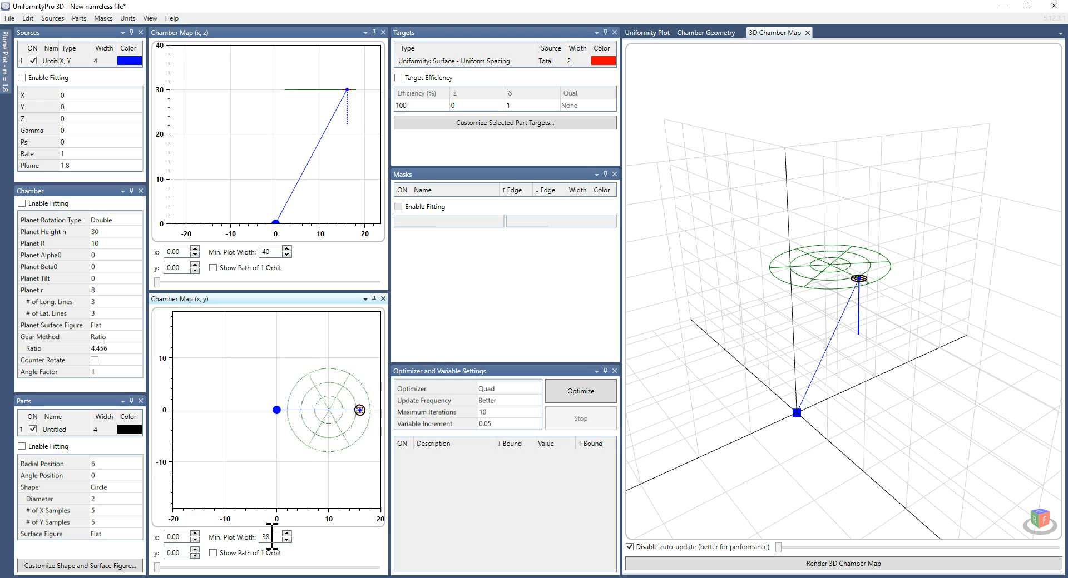
pyautogui.scroll(-1, 272, 536)
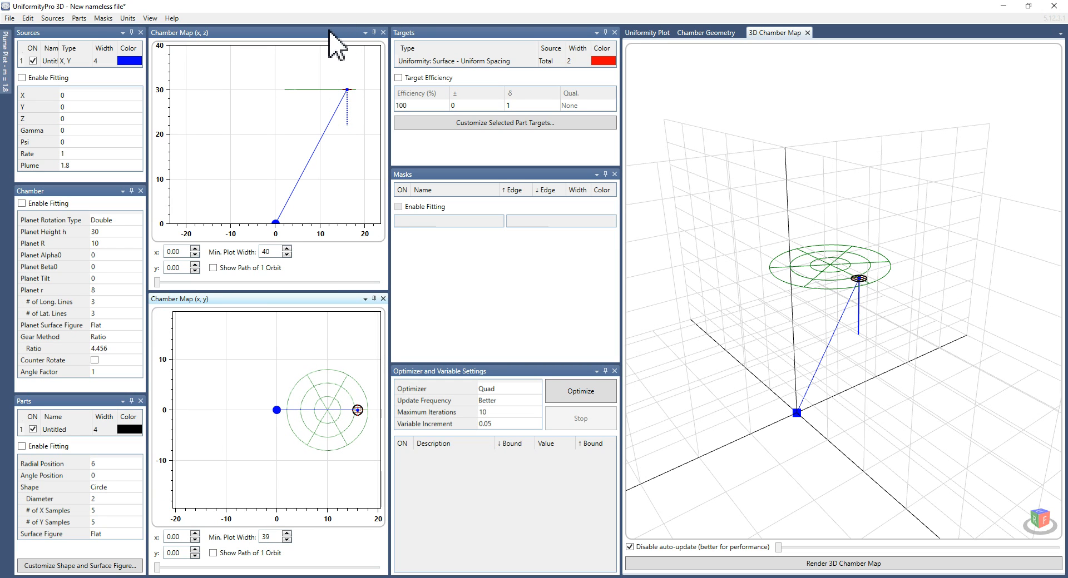
# - Set the plot focus of the Chamber Map (x, z) to Part Point and its minimum plot width to 24
pyautogui.click(365, 32)
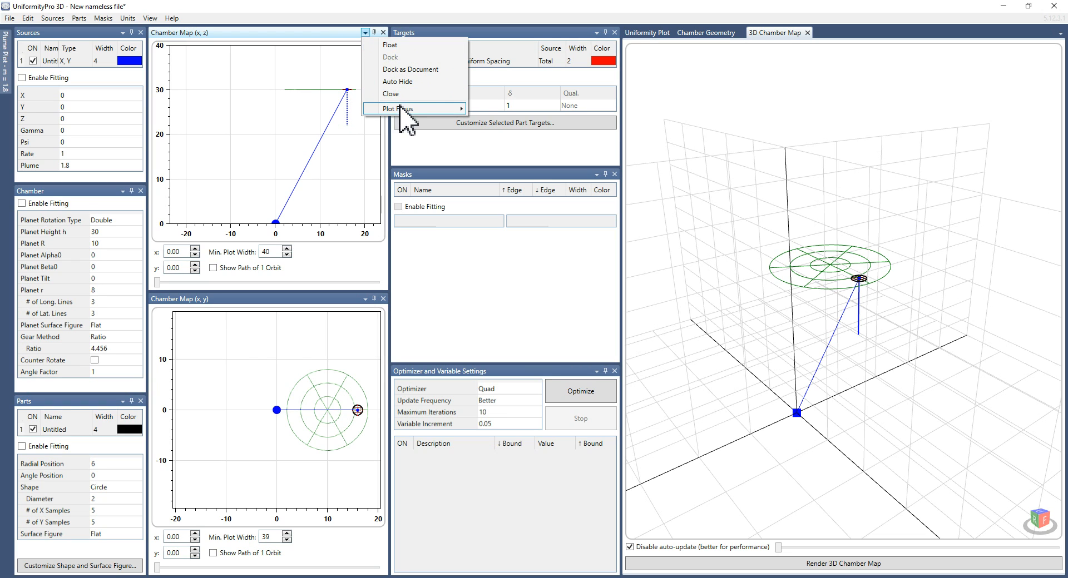
pyautogui.moveTo(404, 108)
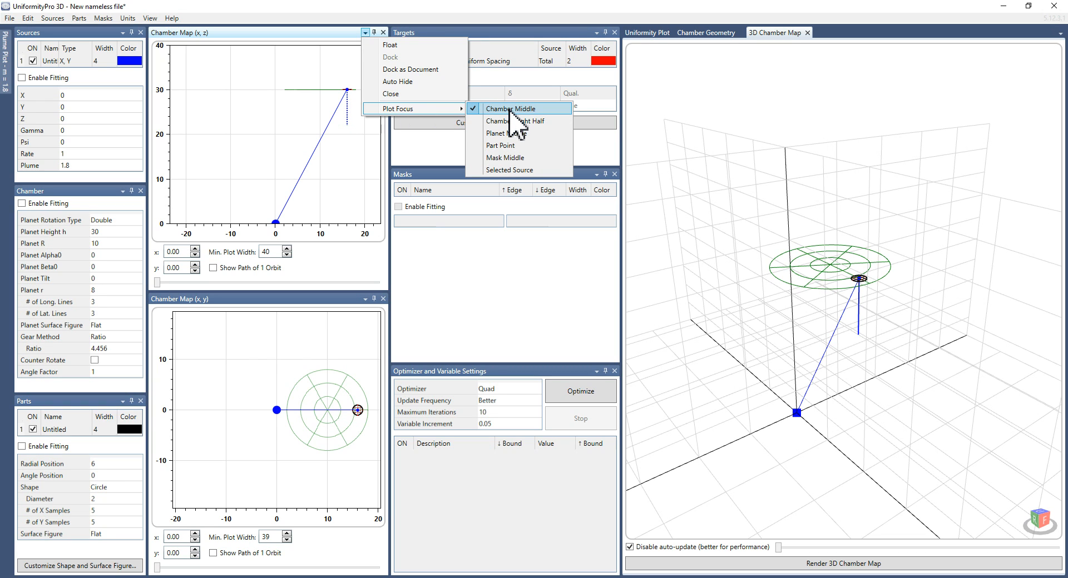
pyautogui.click(519, 145)
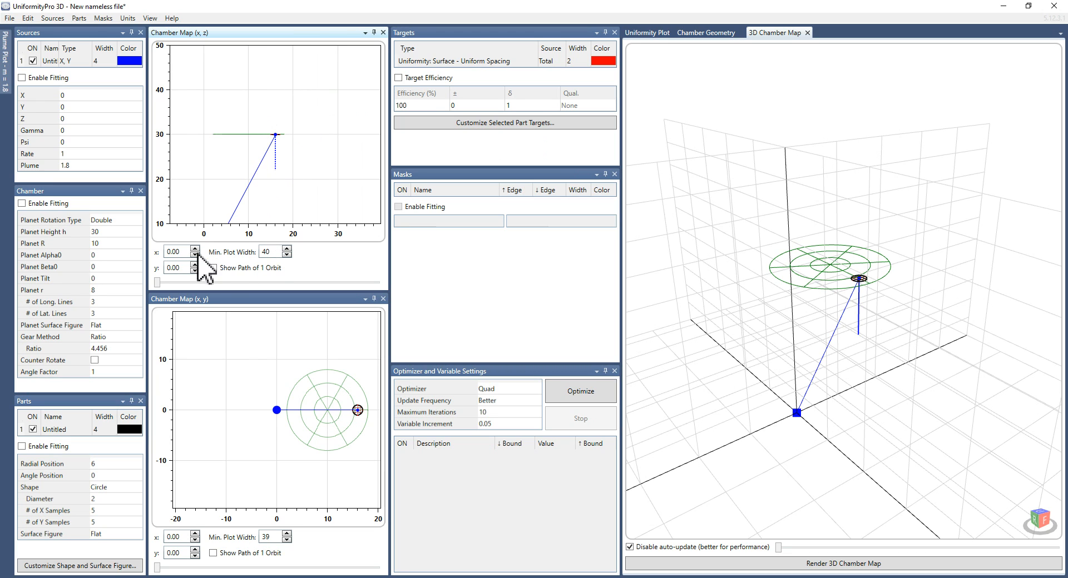
pyautogui.scroll(-4, 276, 253)
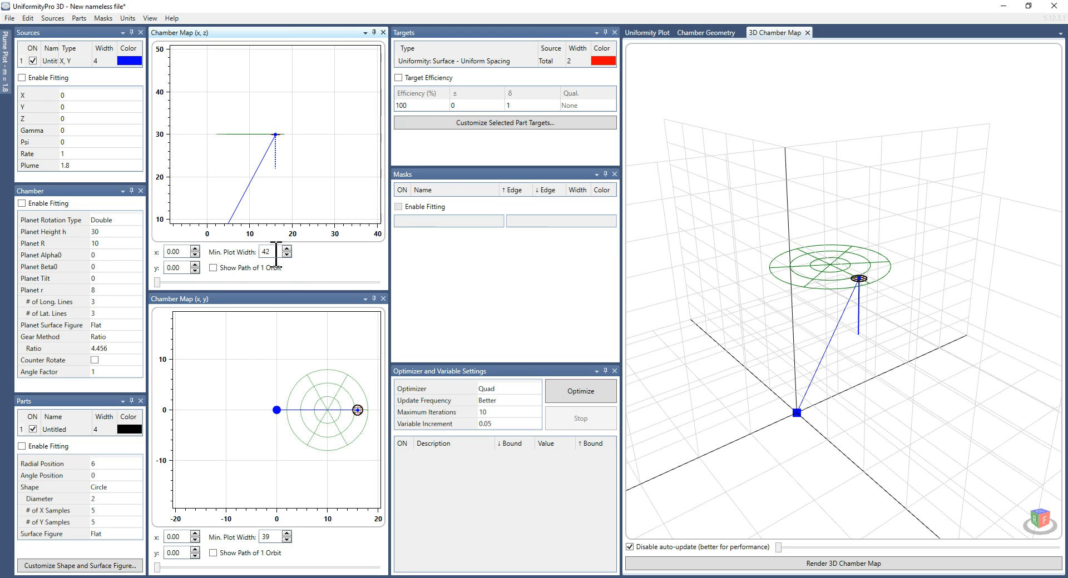
pyautogui.scroll(-15, 276, 253)
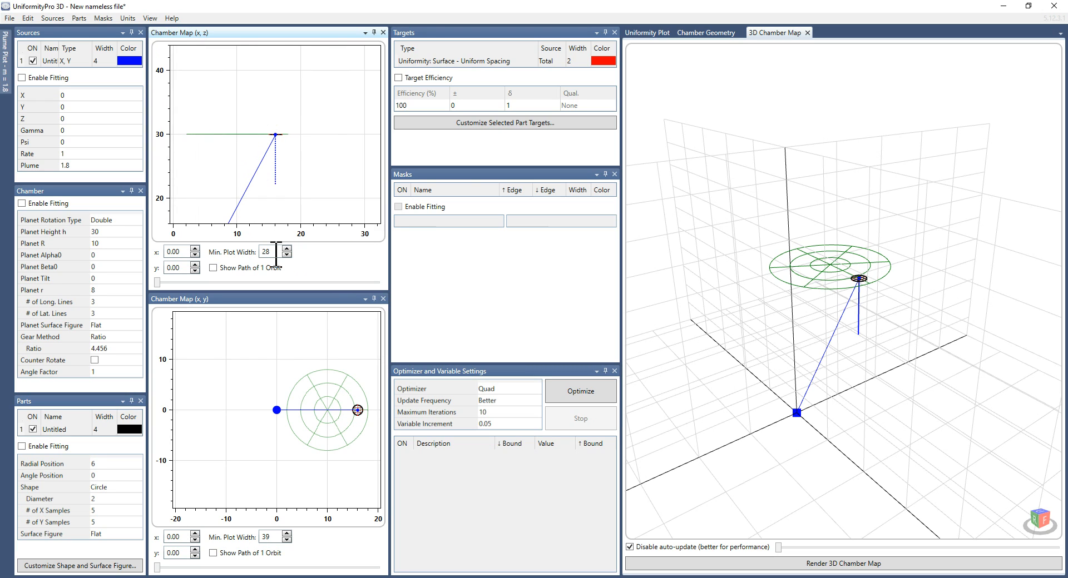
pyautogui.scroll(-1, 276, 253)
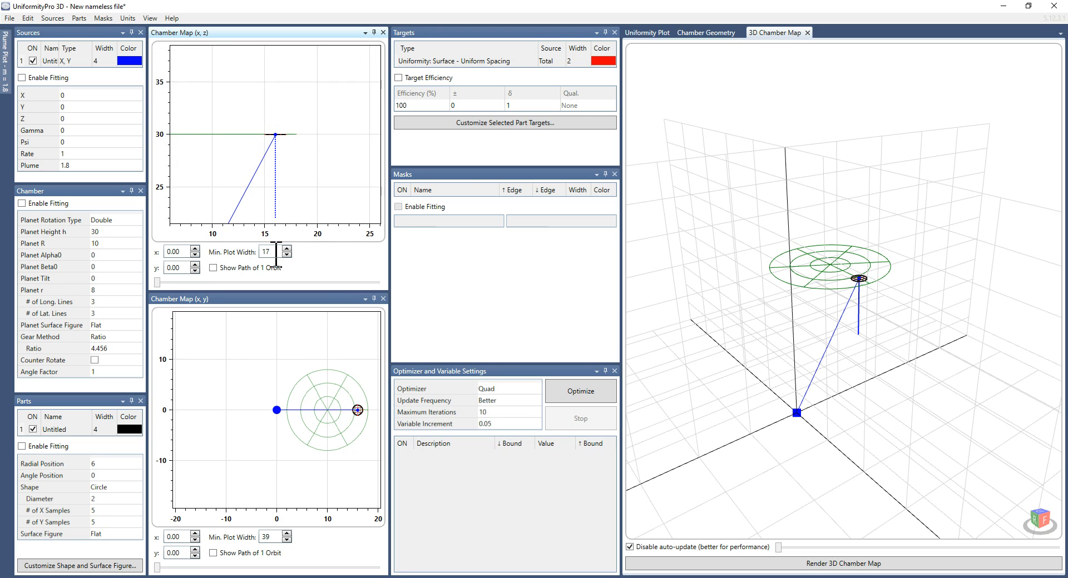
pyautogui.scroll(4, 276, 253)
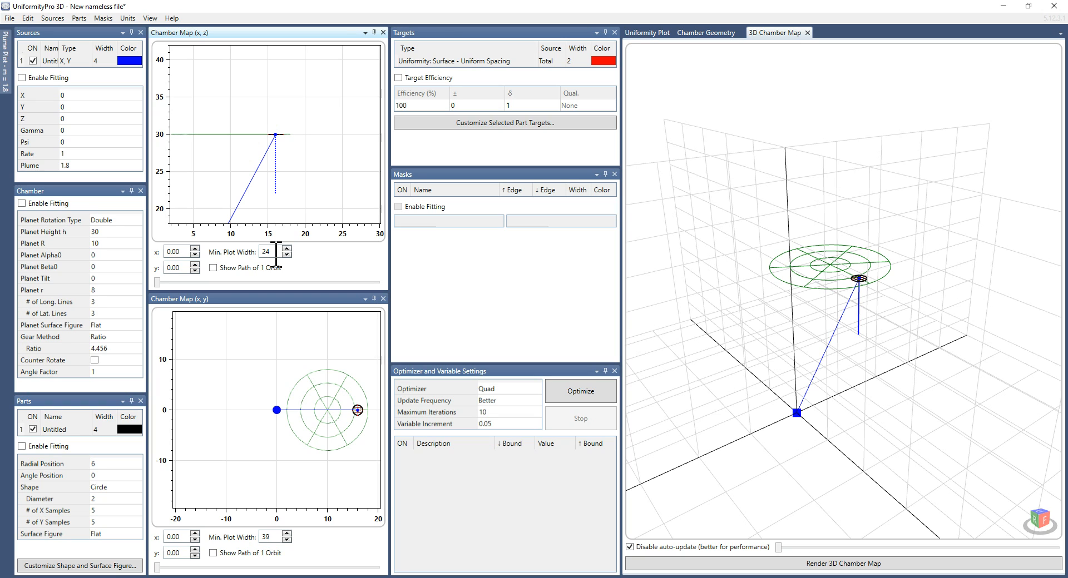
# - Set the plot focus of the Chamber Map (x, z) to Chamber Middle and its minimum plot width to 46
pyautogui.click(365, 32)
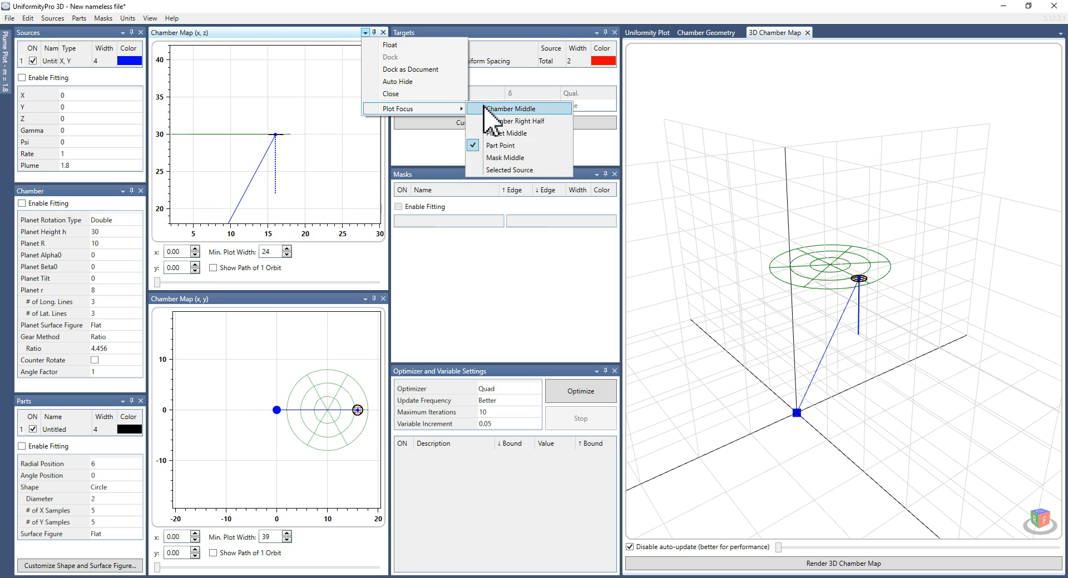
pyautogui.click(487, 107)
pyautogui.scroll(4, 274, 253)
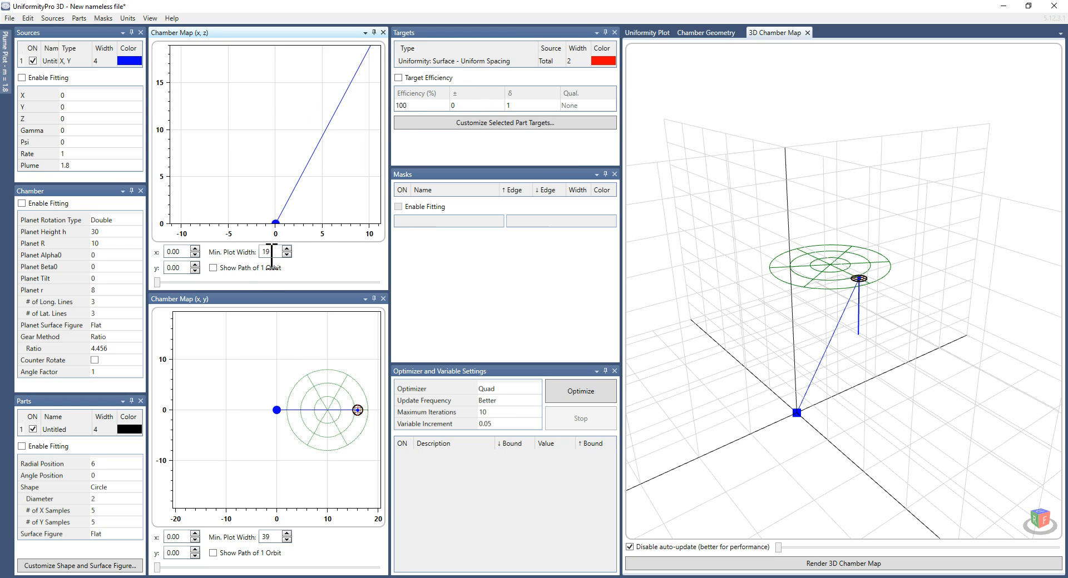
pyautogui.scroll(15, 274, 253)
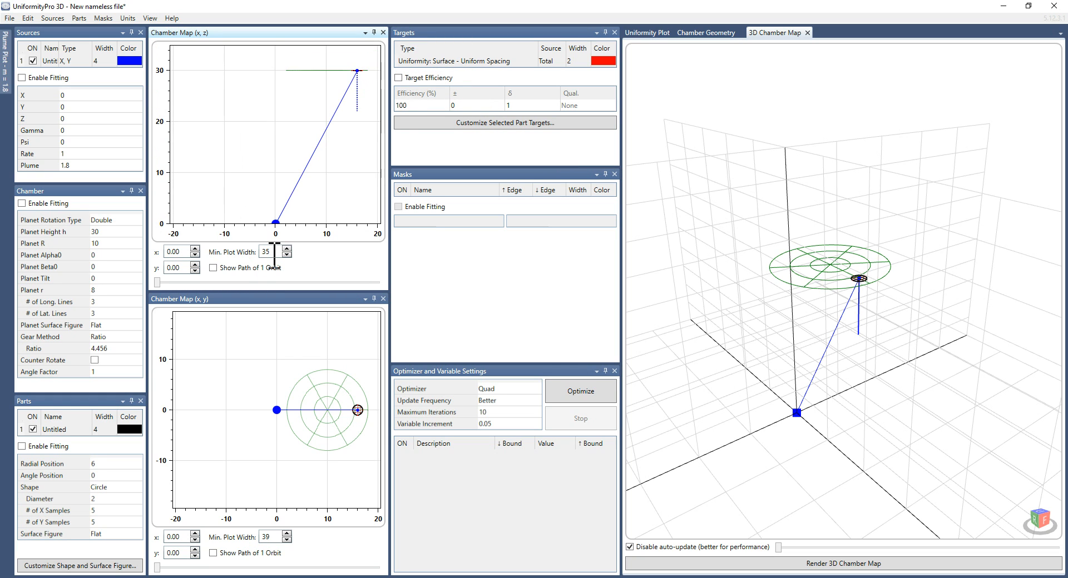
pyautogui.scroll(3, 274, 253)
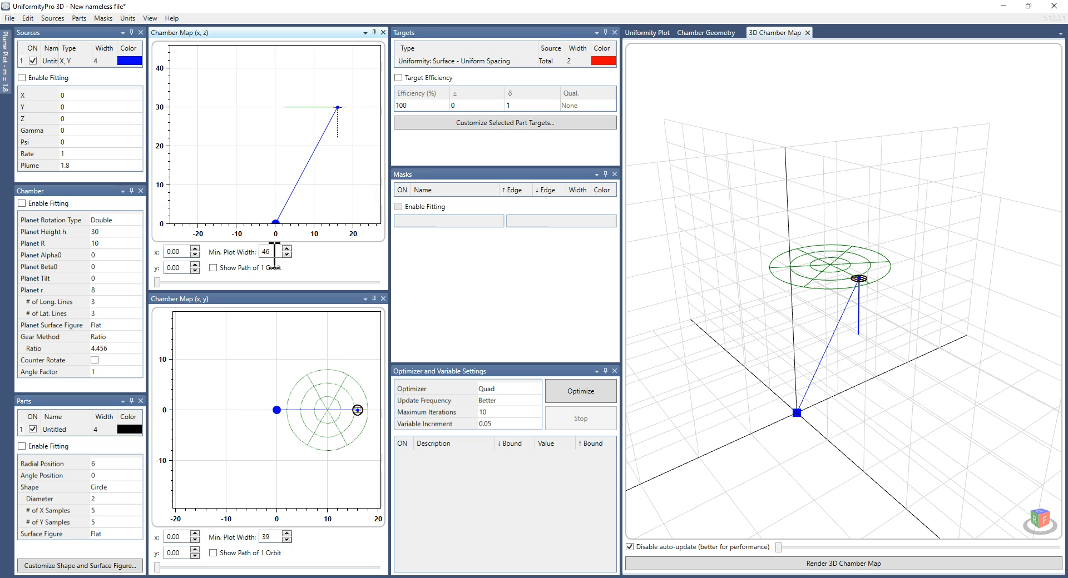
# - Bring up the Uniformity Plot and set its number of orbits to 1
pyautogui.click(647, 32)
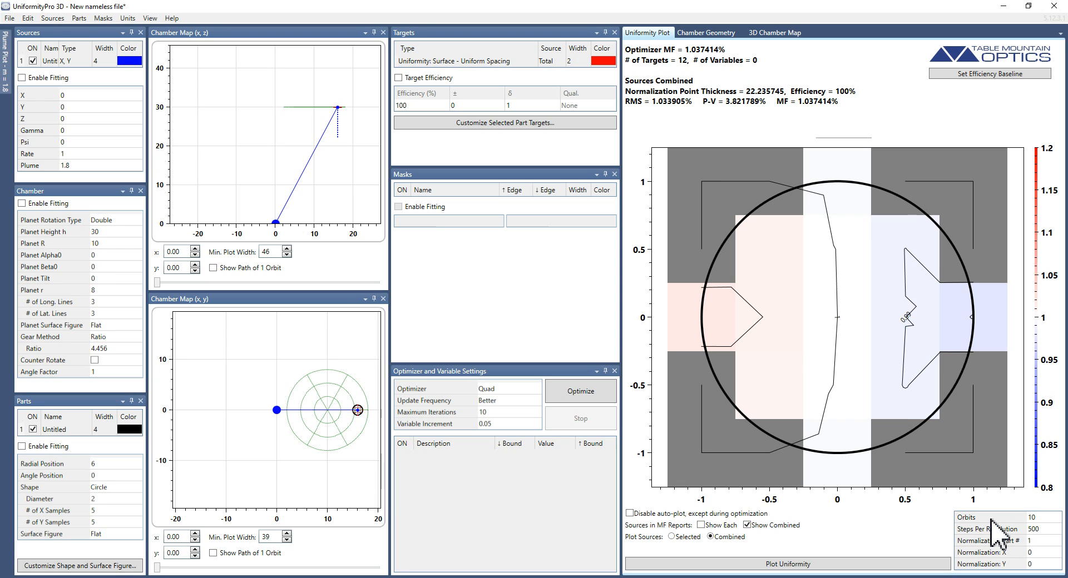
pyautogui.moveTo(1039, 520)
pyautogui.click(1038, 522)
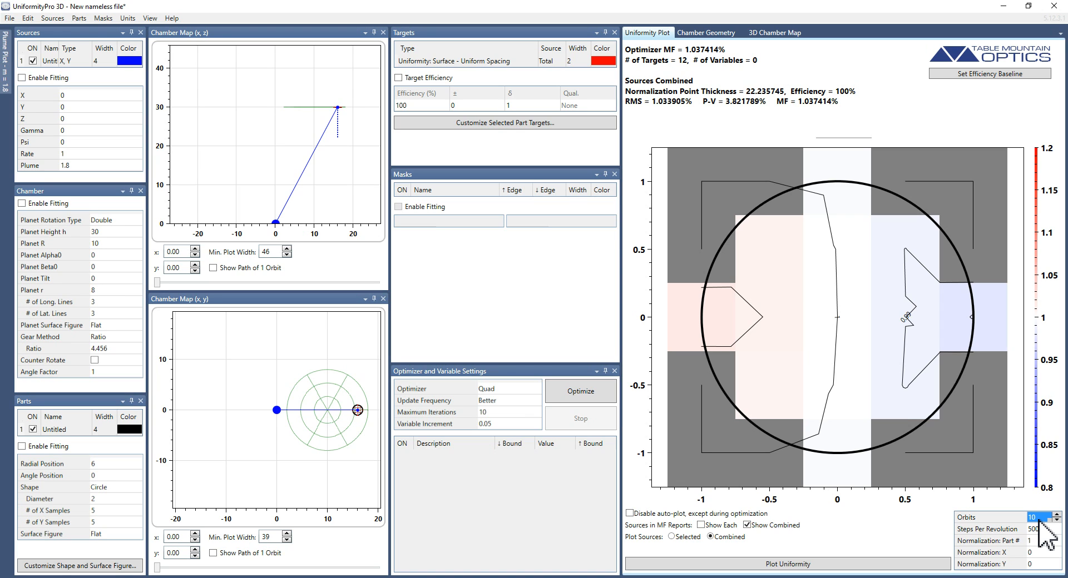
pyautogui.write('1')
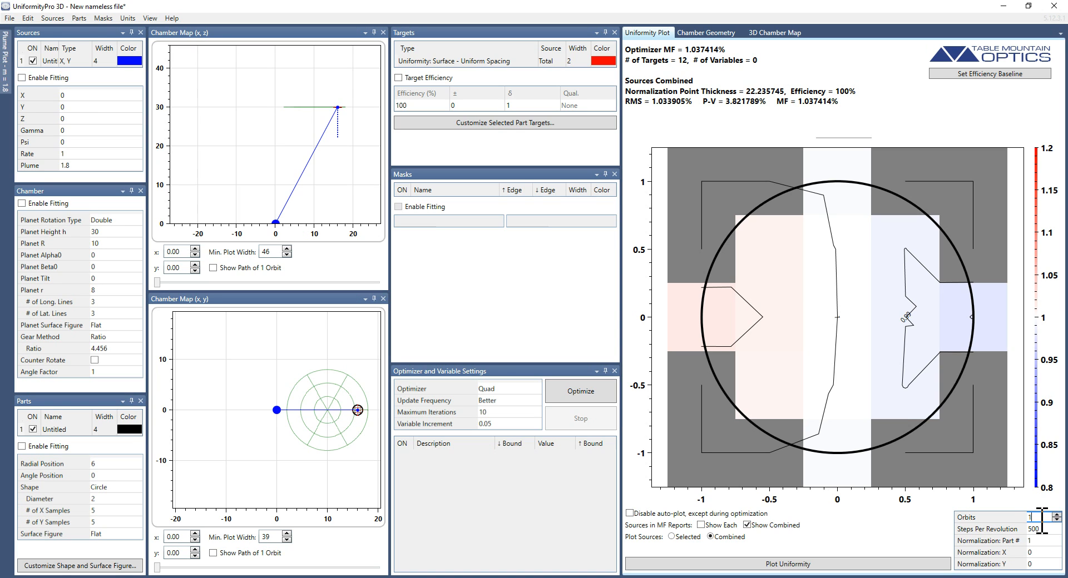
pyautogui.press('Tab')
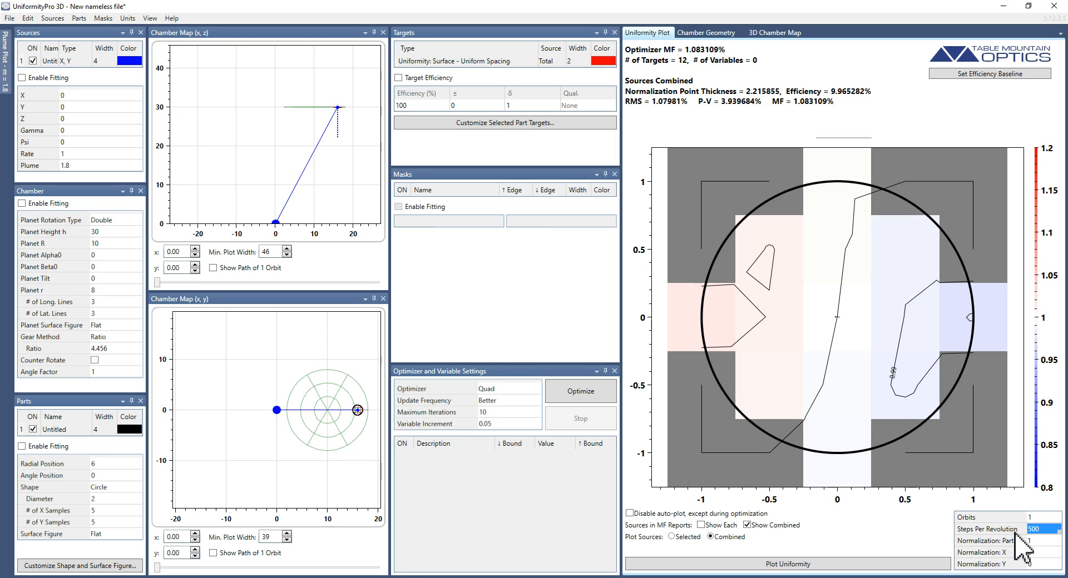
pyautogui.click(1032, 532)
pyautogui.click(1039, 544)
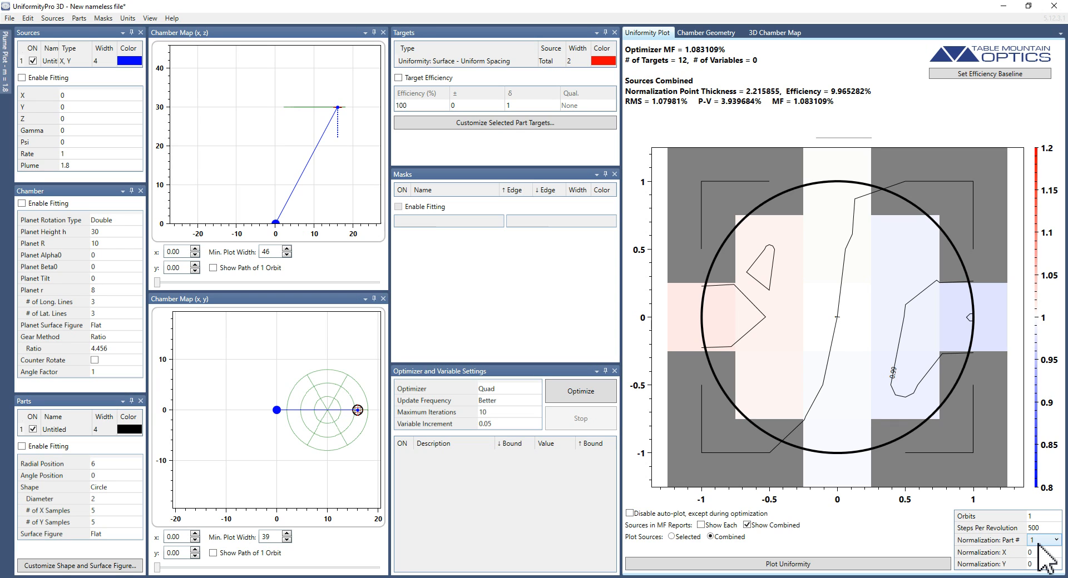
pyautogui.click(1039, 543)
pyautogui.click(1039, 530)
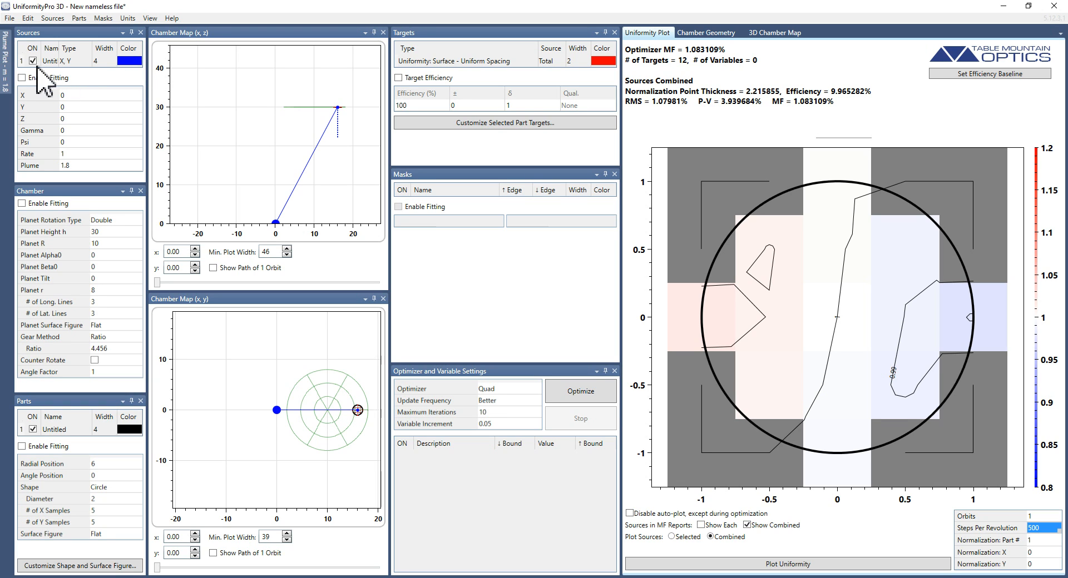
pyautogui.rightClick(74, 34)
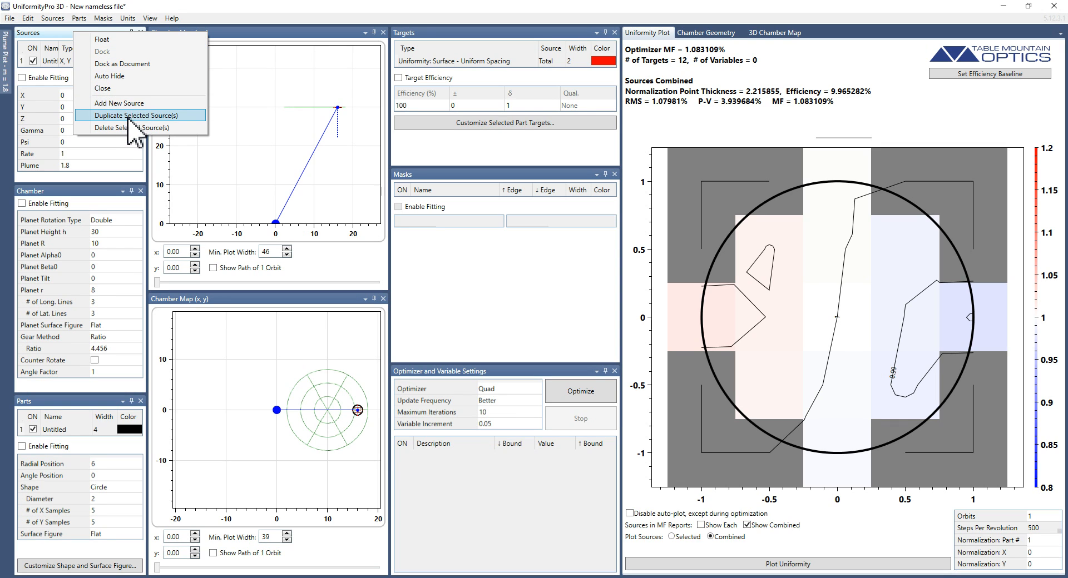
pyautogui.click(54, 34)
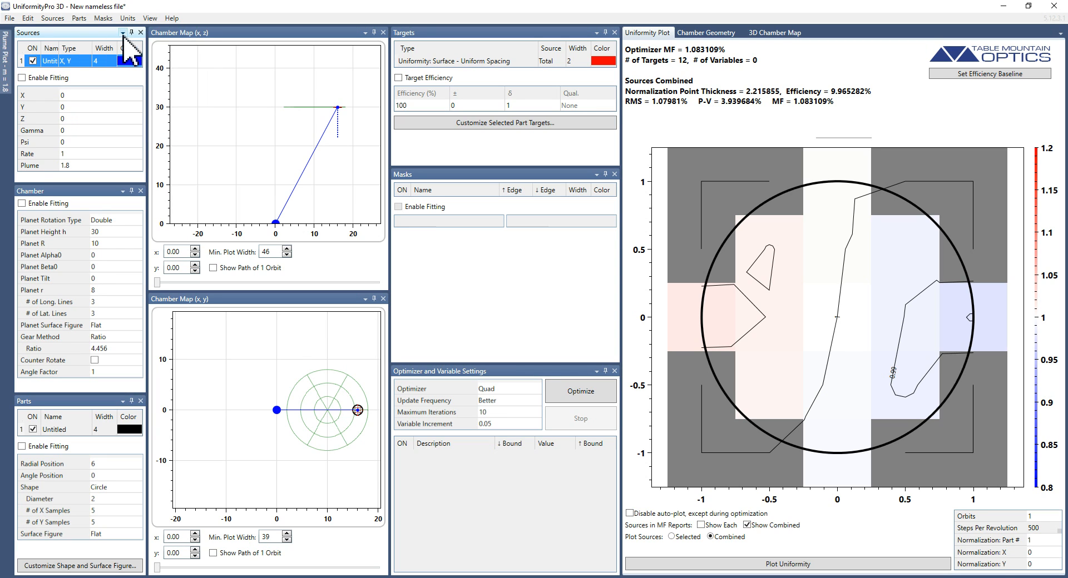
pyautogui.click(122, 33)
pyautogui.click(100, 38)
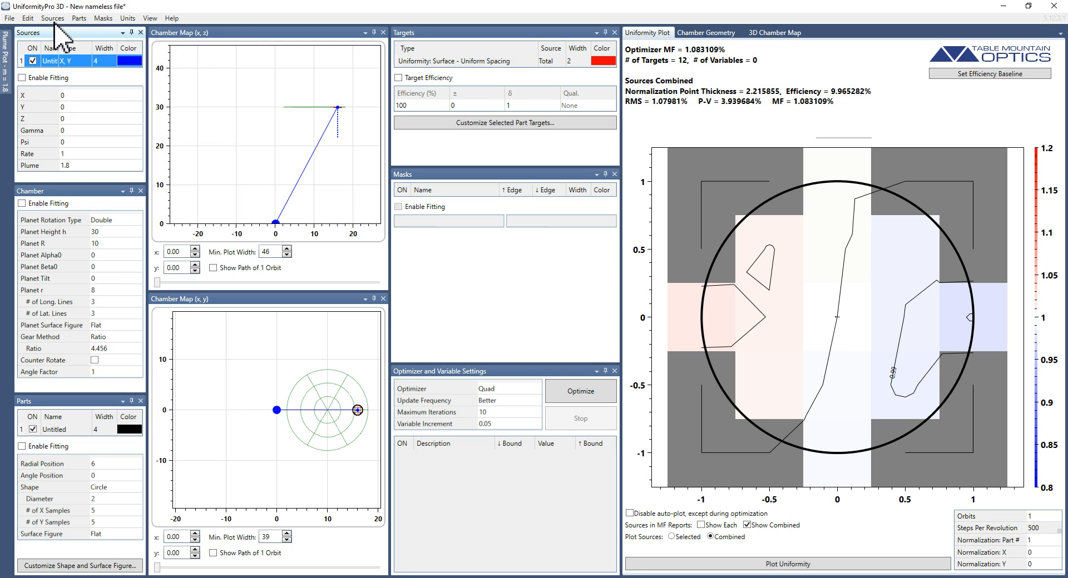
# - Add a new source to the Sources list and delete that added source
pyautogui.click(53, 18)
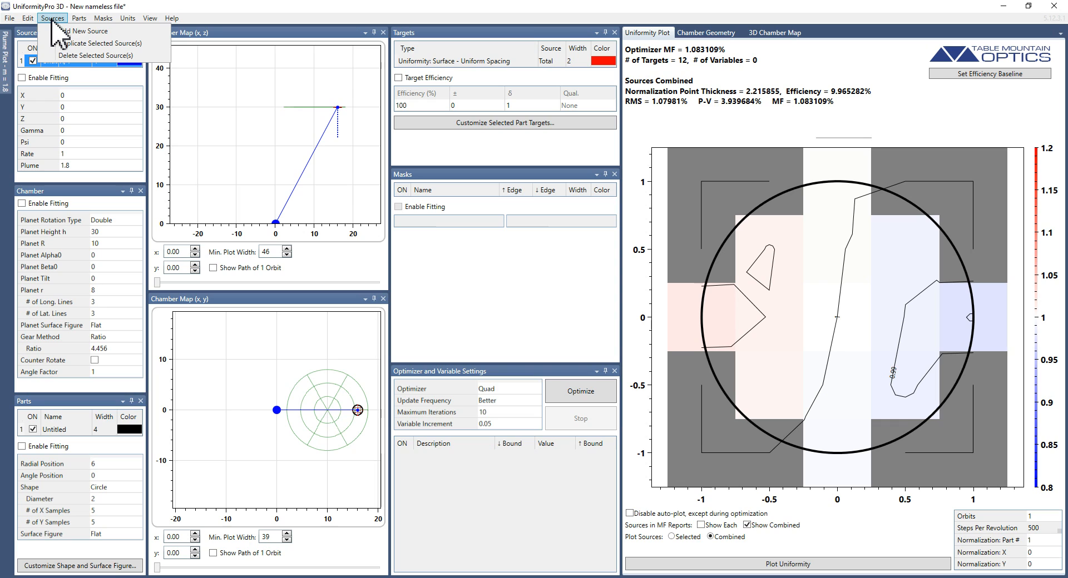
pyautogui.click(73, 32)
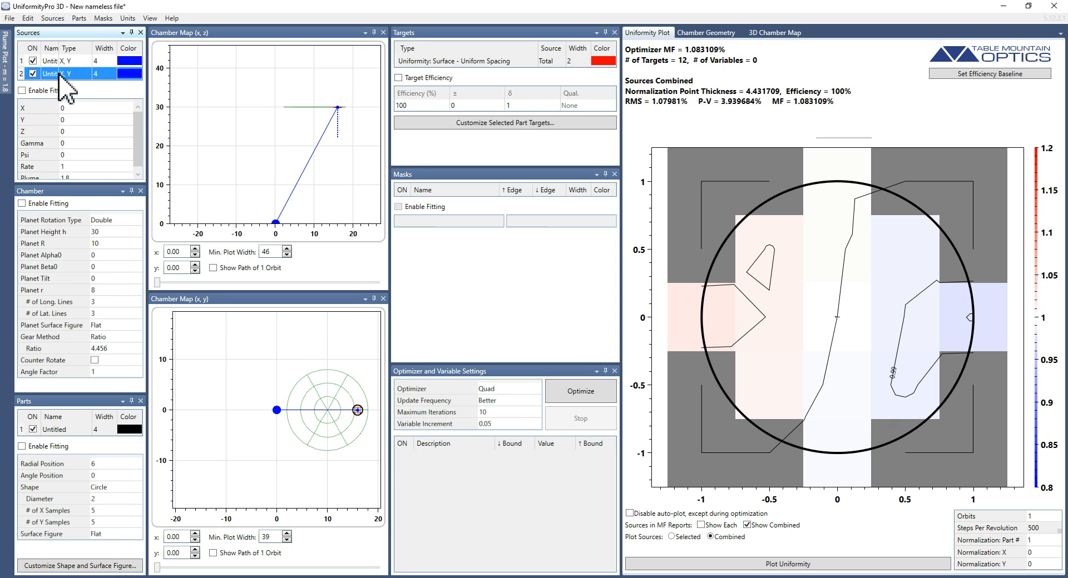
pyautogui.click(53, 17)
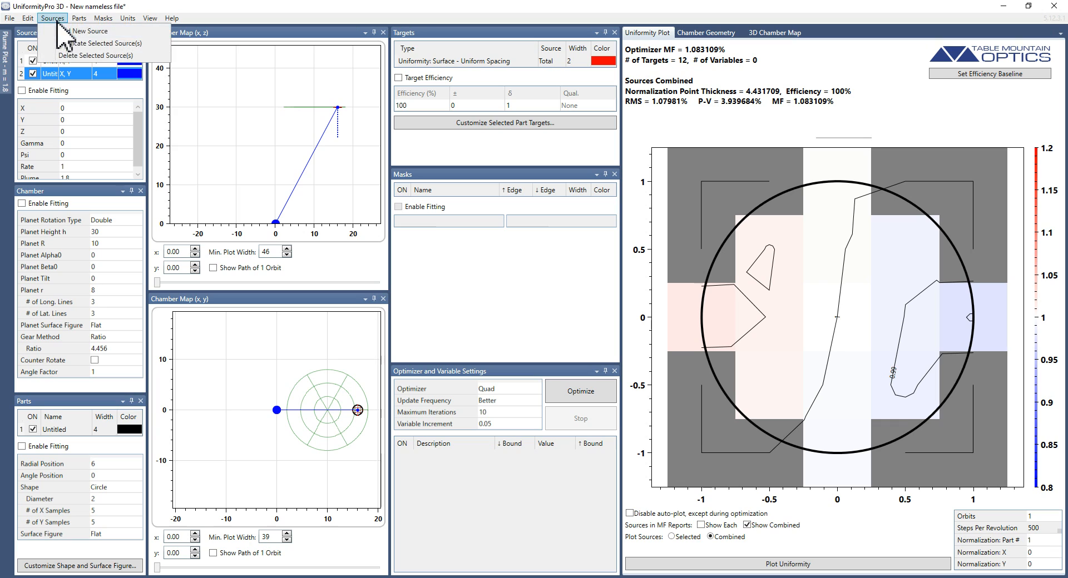
pyautogui.click(78, 51)
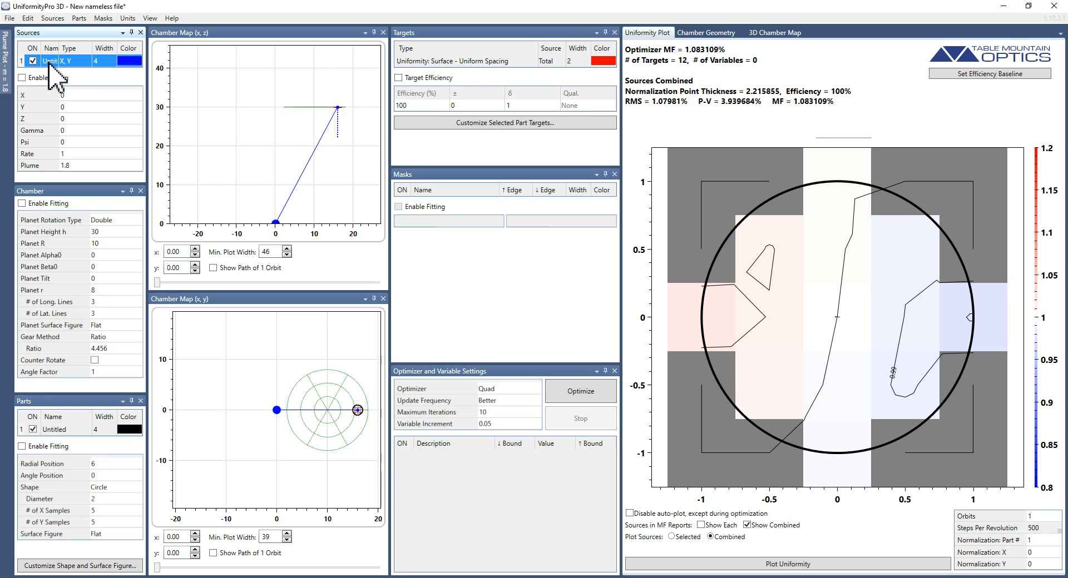
# - Switch the source's coordinate type to ρ, φ and back to X, Y
pyautogui.click(76, 63)
pyautogui.click(78, 64)
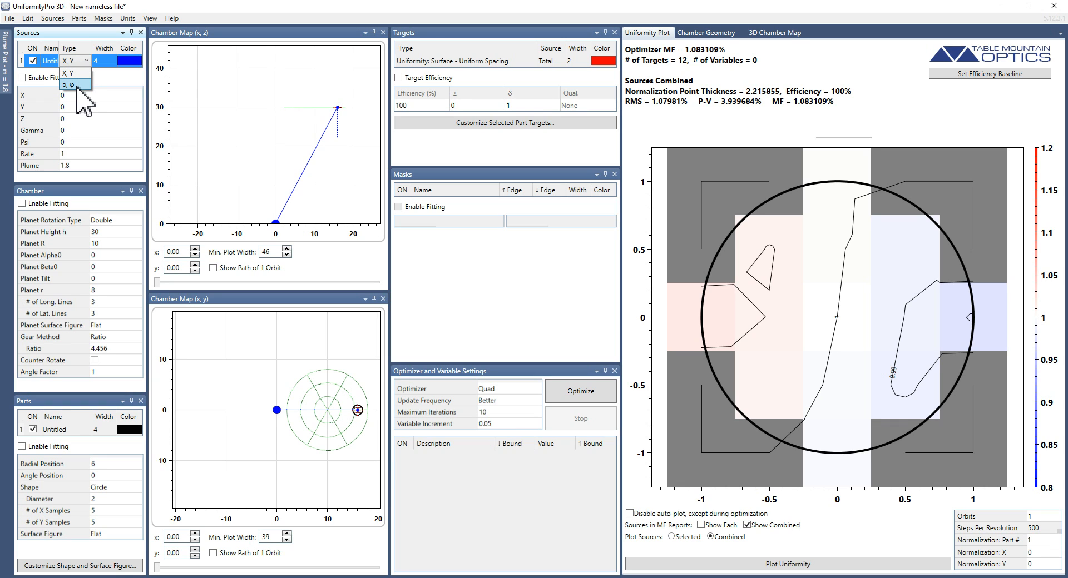
pyautogui.click(69, 85)
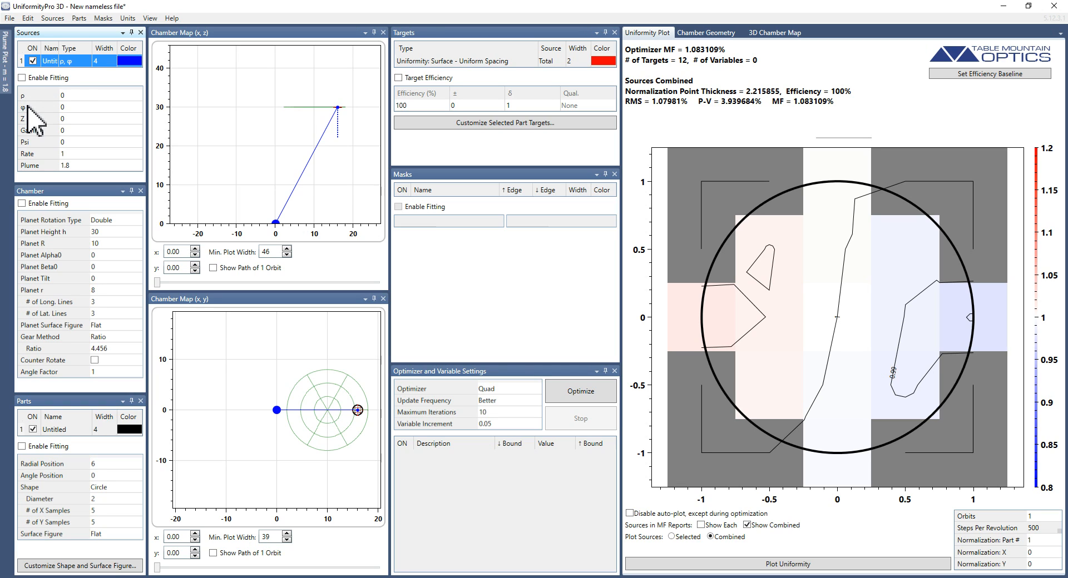
pyautogui.click(73, 62)
pyautogui.click(74, 62)
pyautogui.click(71, 73)
# - Turn the source off and on again twice to compare the uniformity plot and chamber maps
pyautogui.click(33, 61)
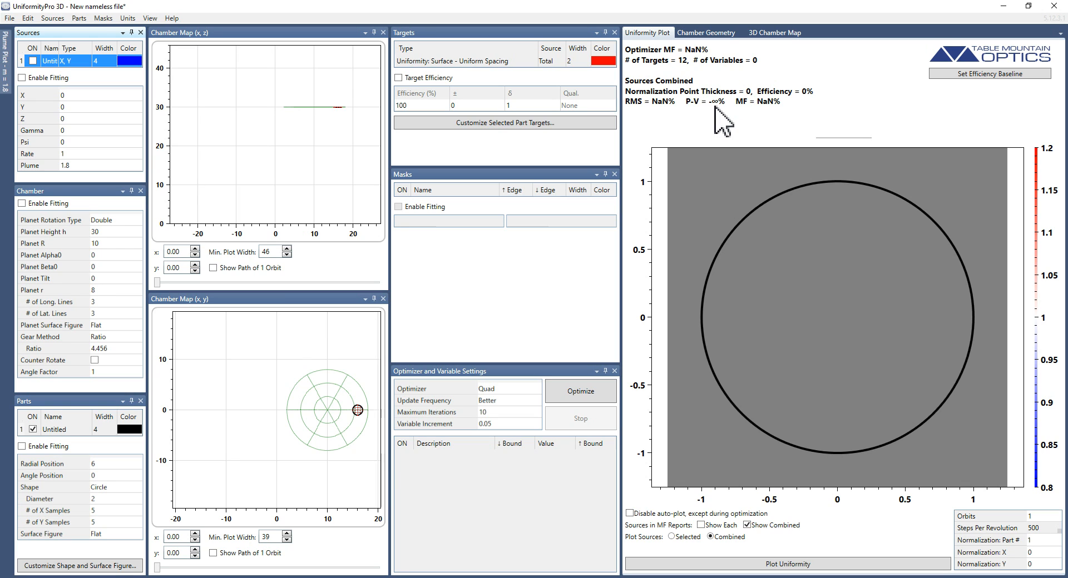
pyautogui.click(33, 61)
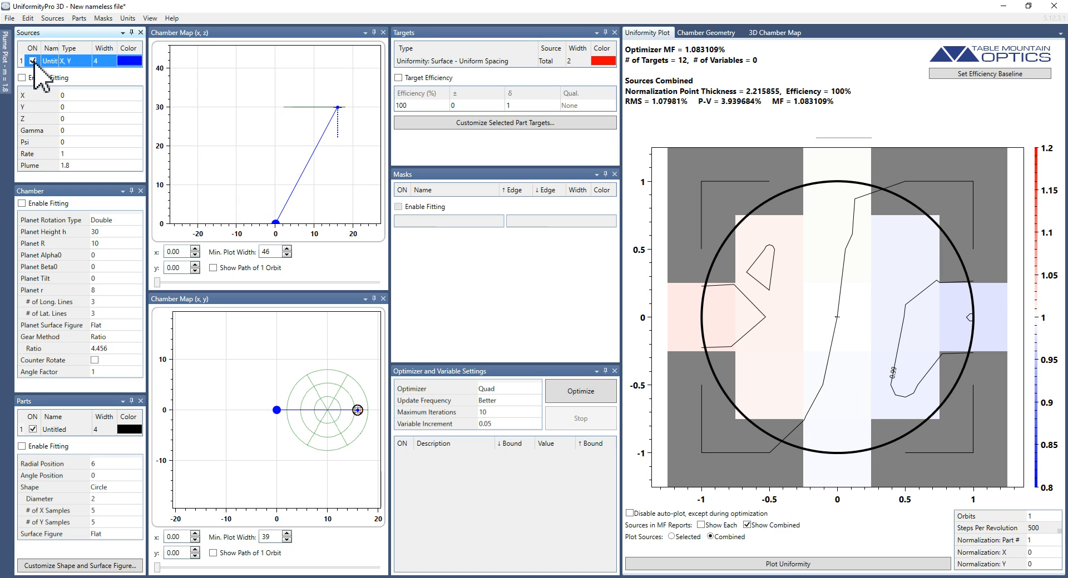
pyautogui.click(33, 61)
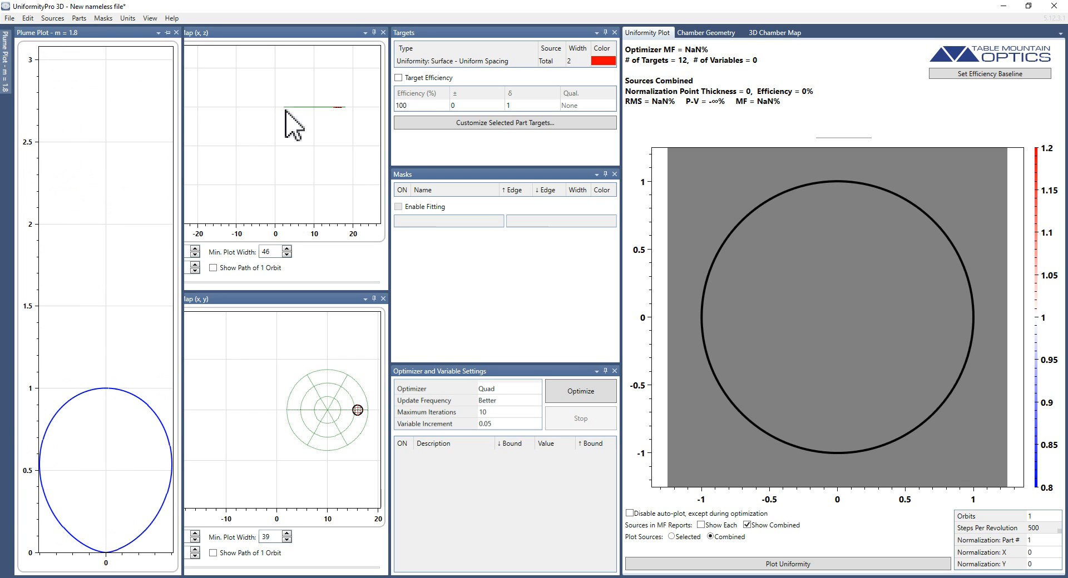
pyautogui.click(33, 61)
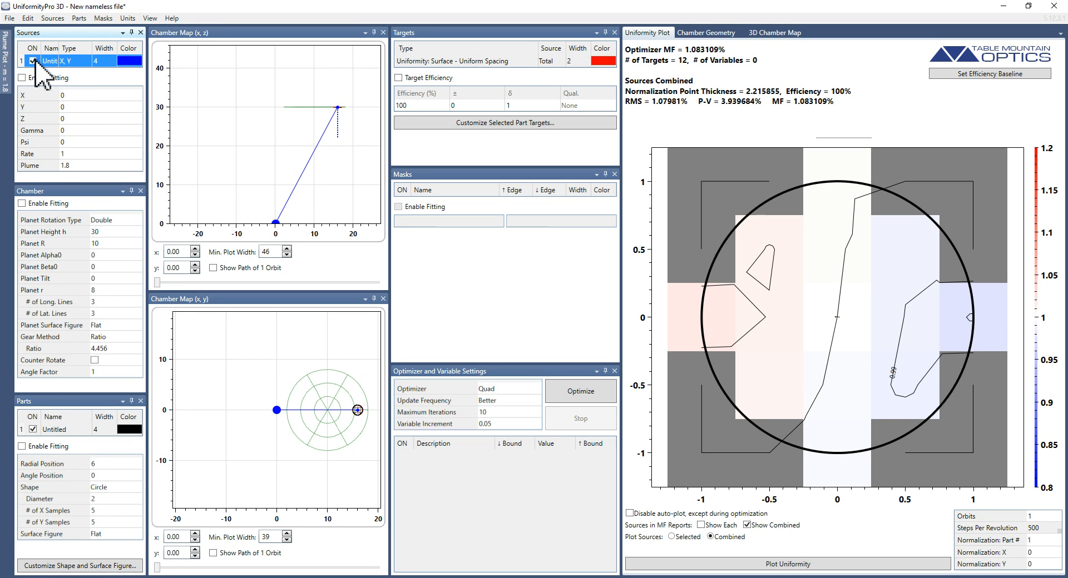
# - Set the source's X position to 5 and its Y position to 10
pyautogui.click(86, 97)
pyautogui.write('5')
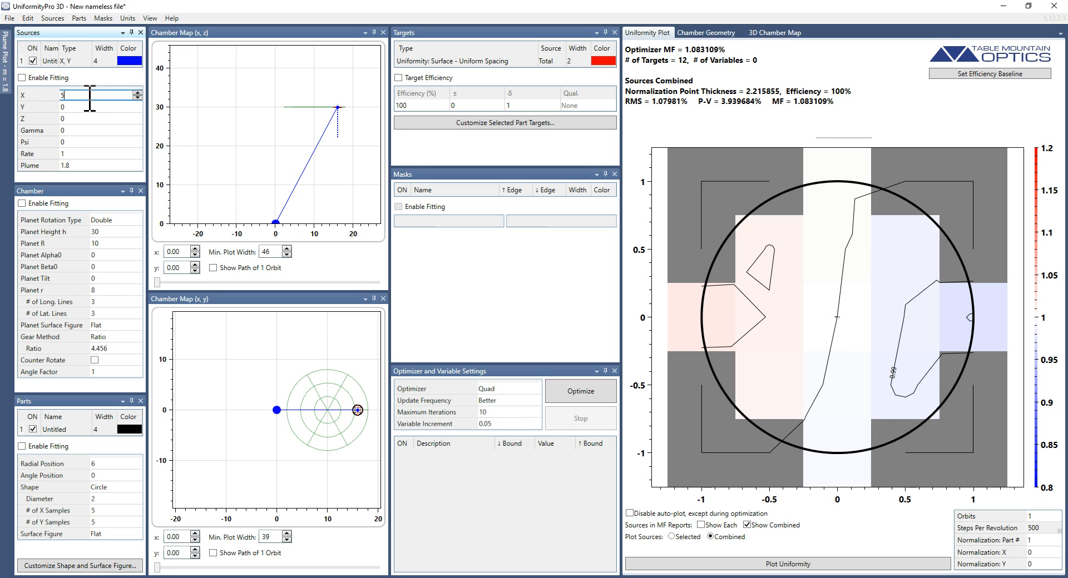
pyautogui.press('Tab')
pyautogui.write('10')
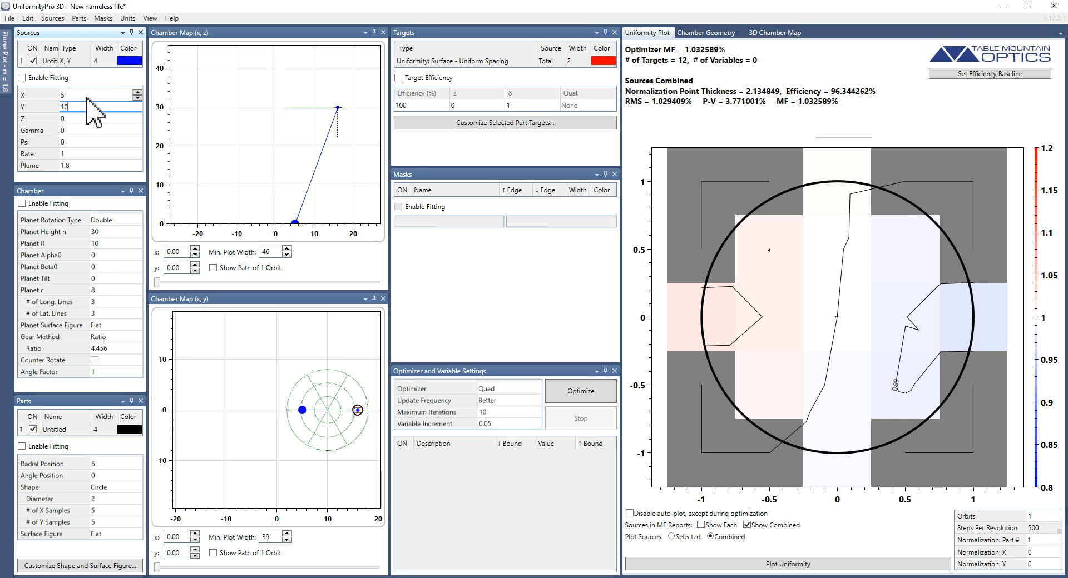
pyautogui.press('Tab')
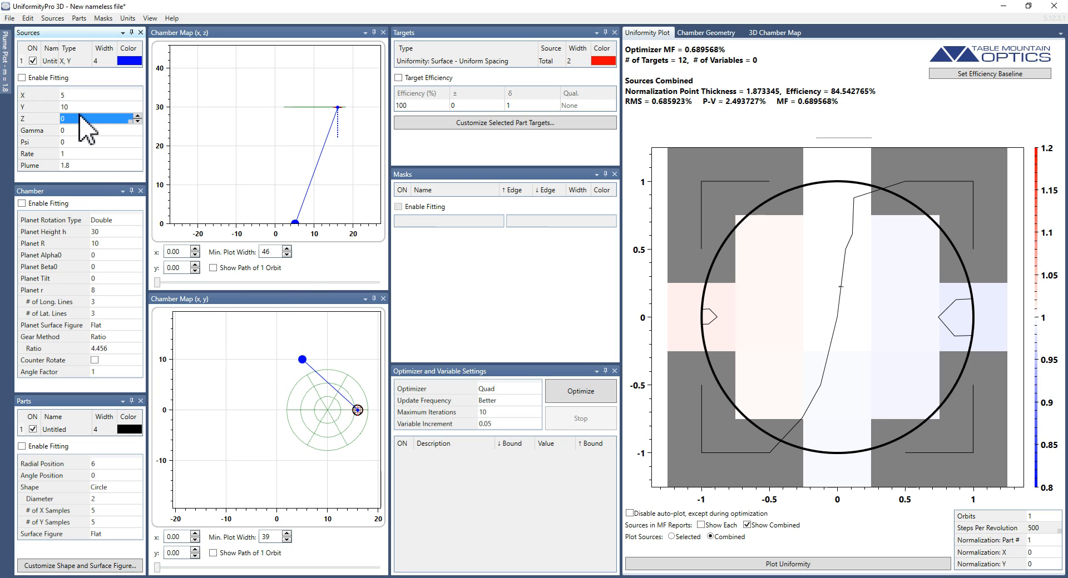
# - Change the source's coordinate type to ρ, φ and set its φ to 90
pyautogui.click(71, 61)
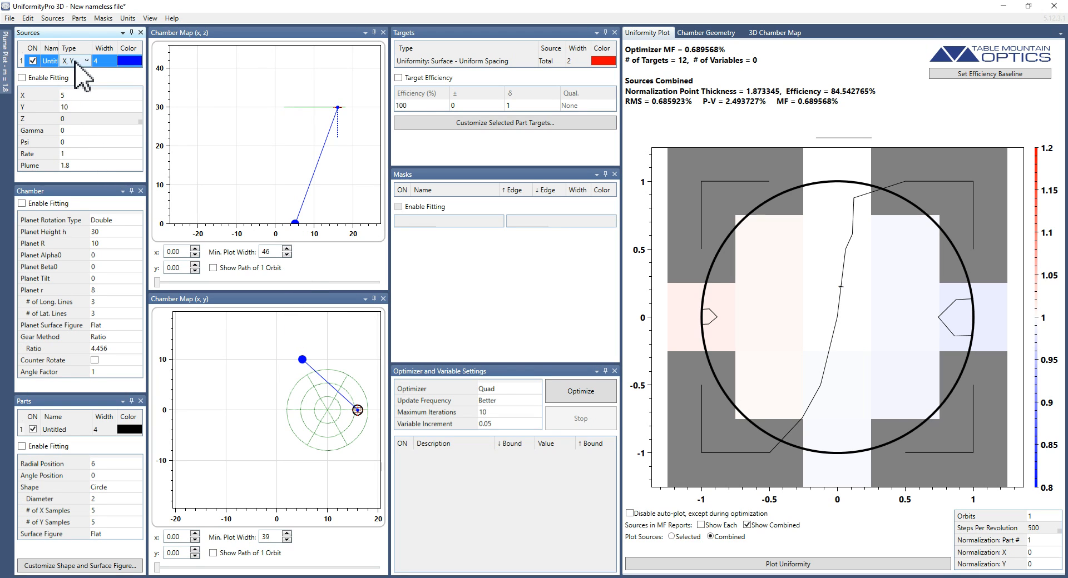
pyautogui.click(71, 61)
pyautogui.click(77, 84)
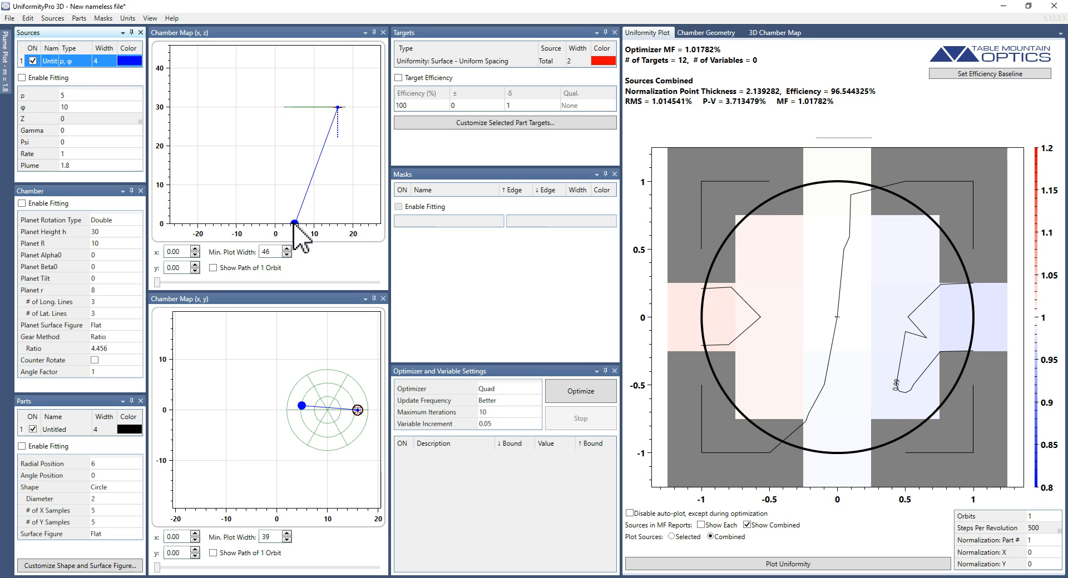
pyautogui.click(76, 107)
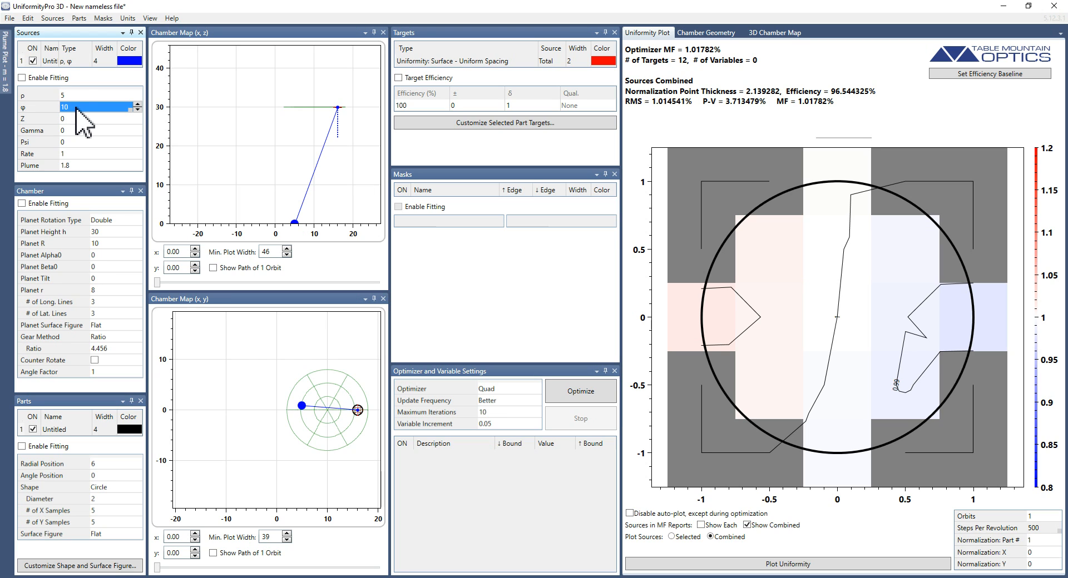
pyautogui.write('90')
pyautogui.press('Tab')
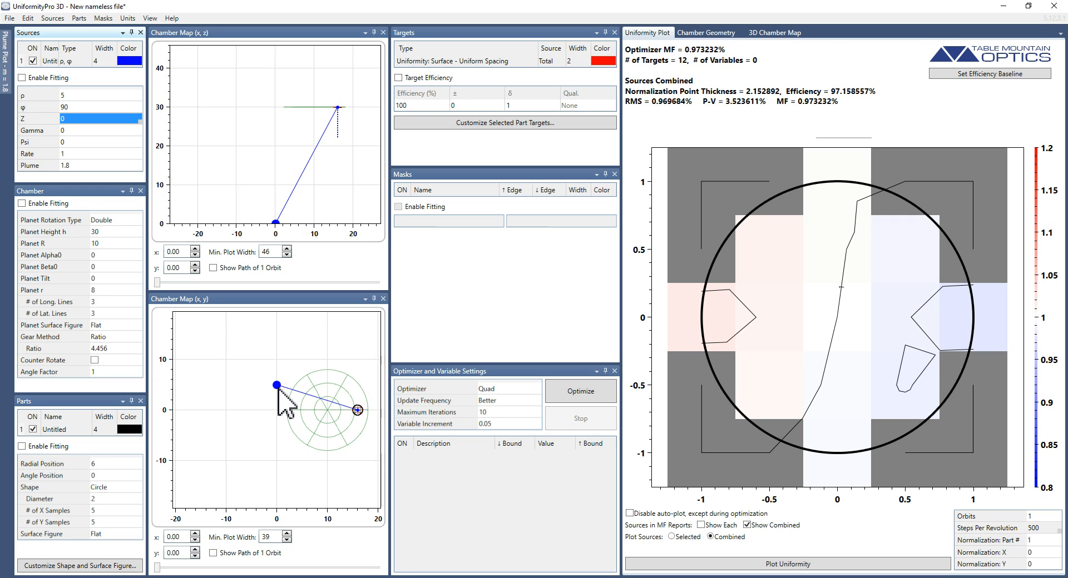
# - Return the source's coordinate type to X, Y and set both its X and Y to 0
pyautogui.click(80, 62)
pyautogui.click(78, 78)
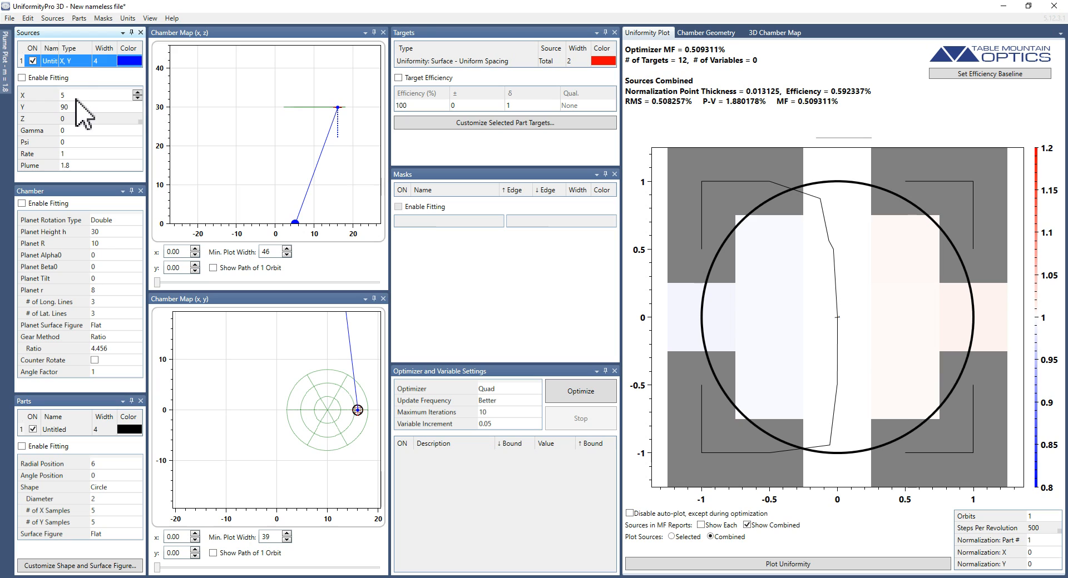
pyautogui.write('0')
pyautogui.press('Tab')
pyautogui.write('0')
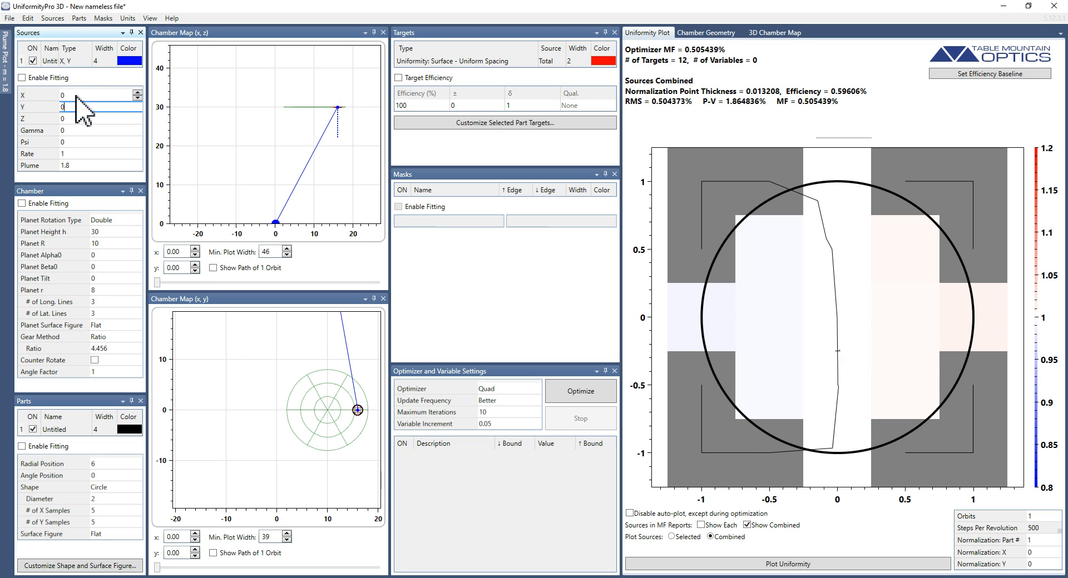
pyautogui.press('Tab')
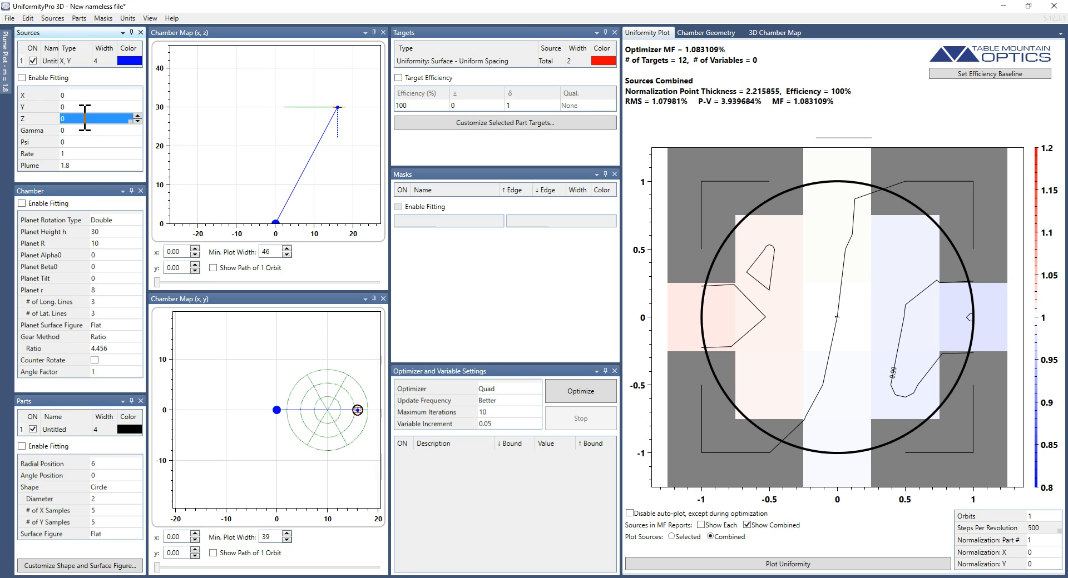
# - Set the source's Z position to 10 and return it to 0
pyautogui.write('10')
pyautogui.press('Tab')
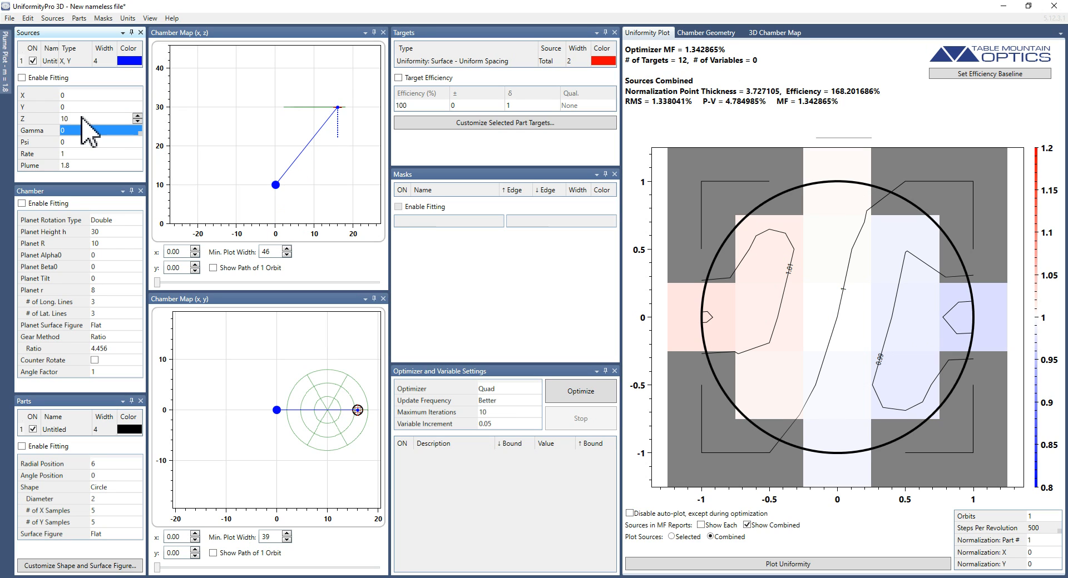
pyautogui.doubleClick(85, 118)
pyautogui.write('0')
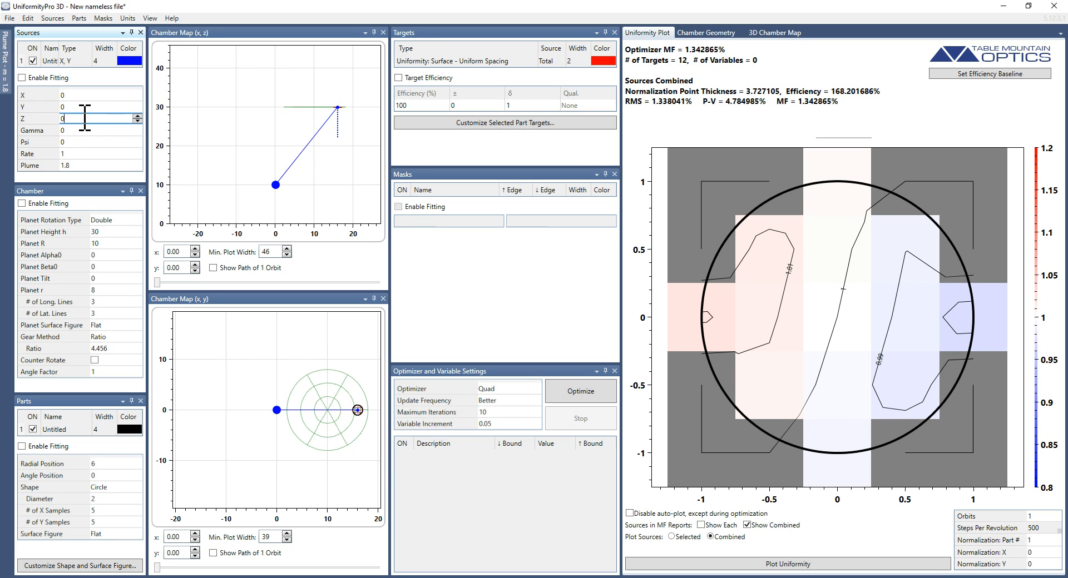
pyautogui.press('Tab')
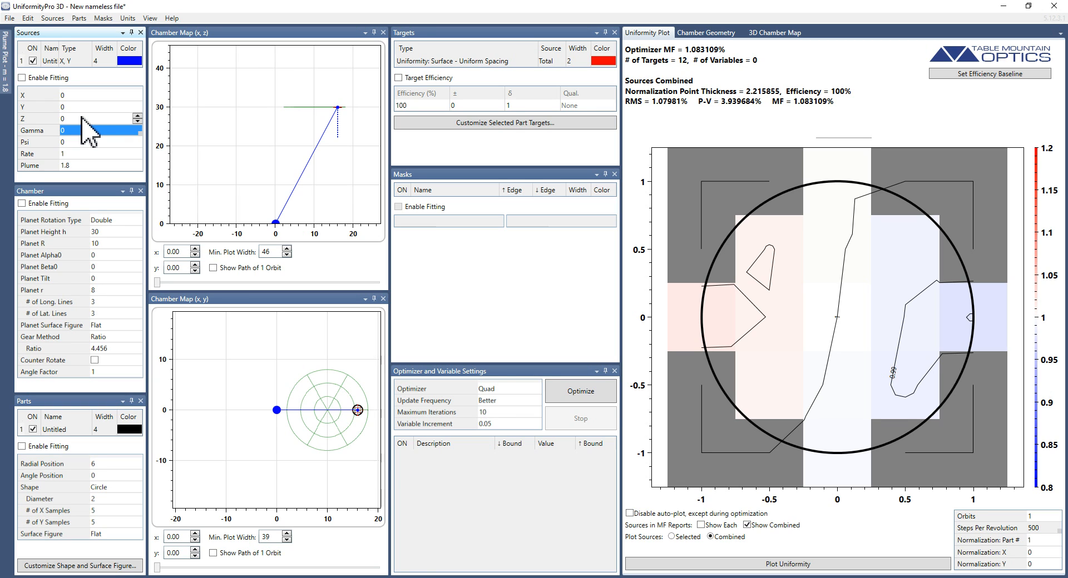
# - Set the source's Gamma tilt angle to 25
pyautogui.click(79, 130)
pyautogui.write('25')
pyautogui.click(84, 143)
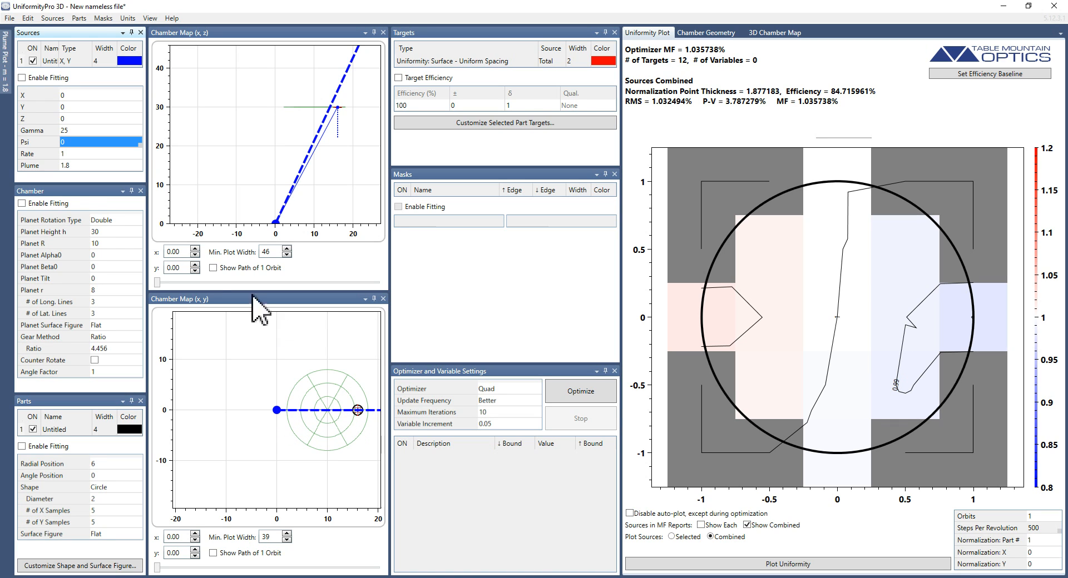
# - Set the source's Psi angle to 90, to -90, and back to 0
pyautogui.click(82, 143)
pyautogui.write('90')
pyautogui.press('Return')
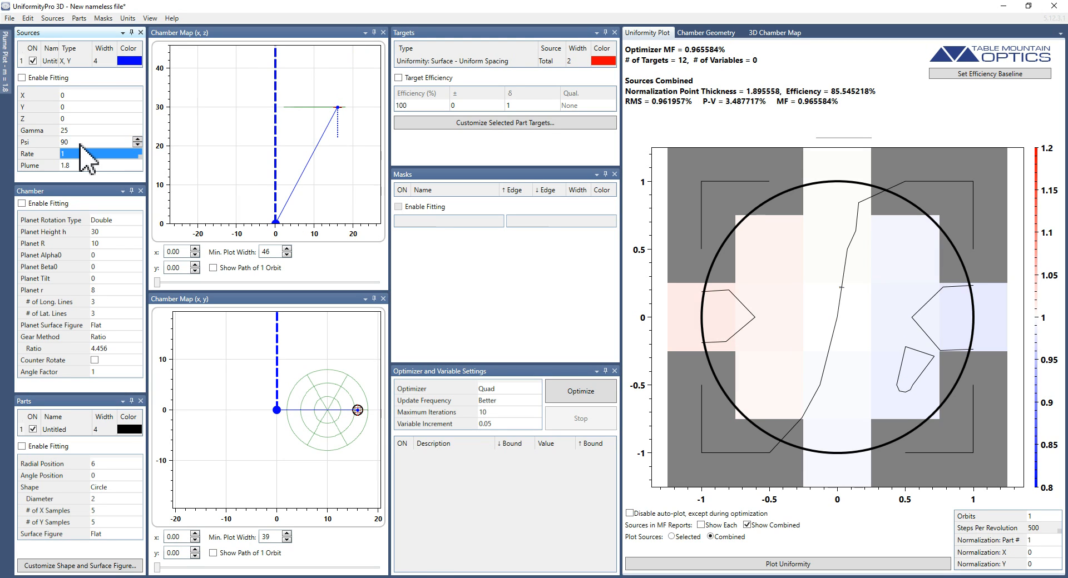
pyautogui.click(80, 145)
pyautogui.write('-90')
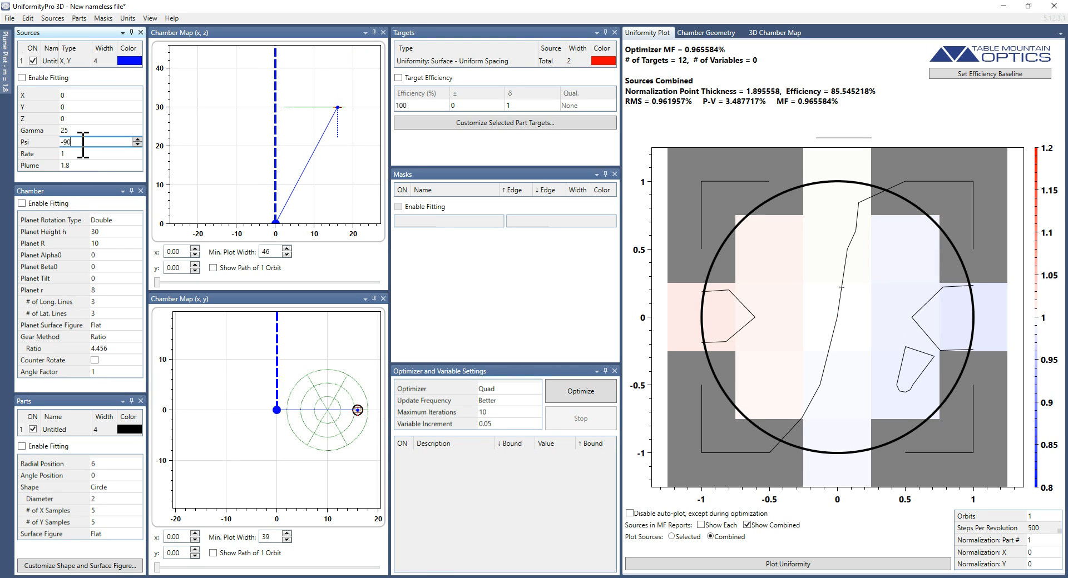
pyautogui.press('Return')
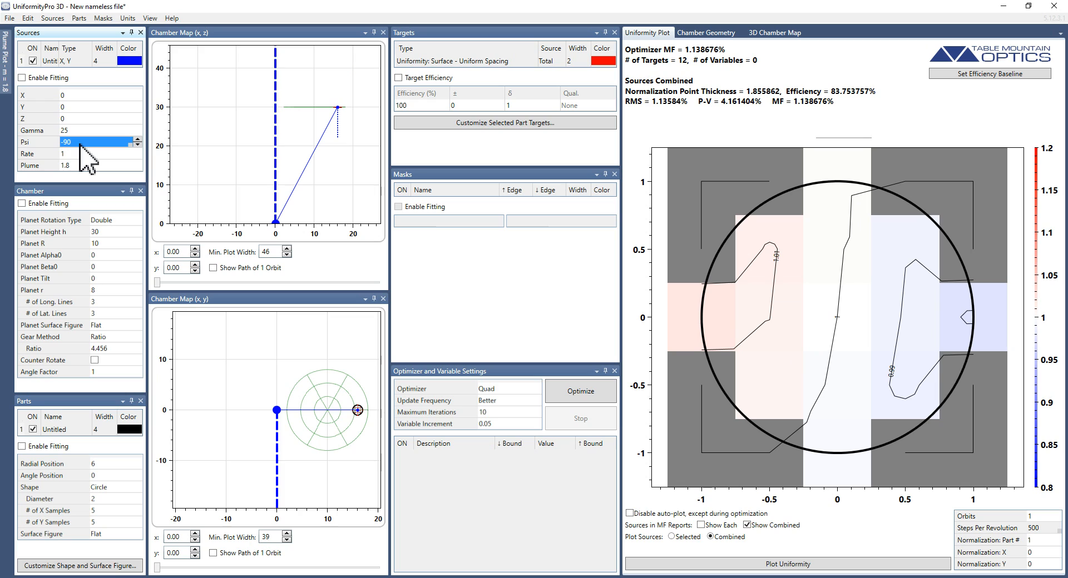
pyautogui.write('0')
pyautogui.press('Return')
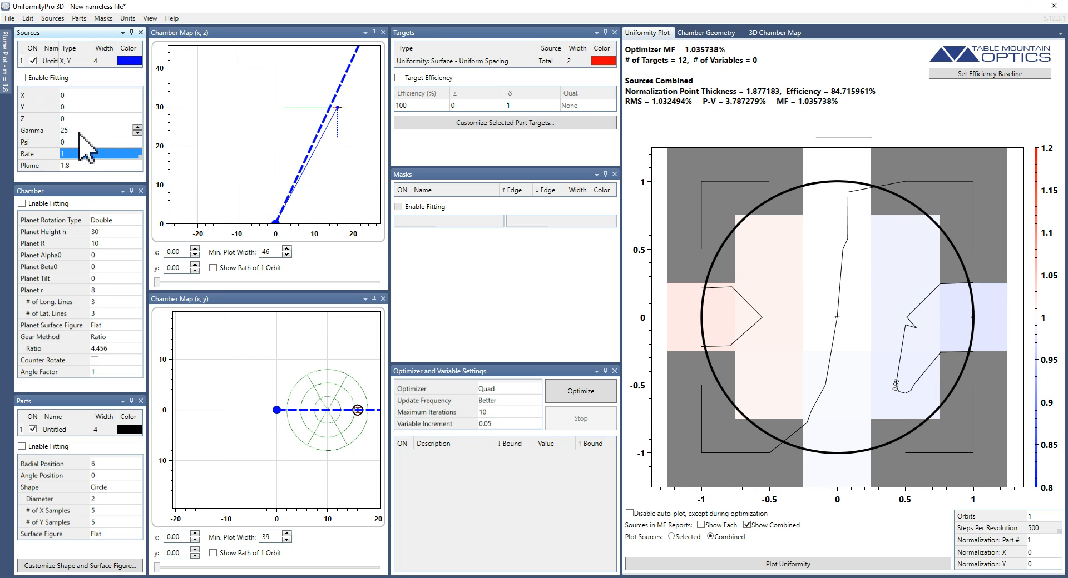
# - Set the source's Gamma to 45 and return it to 0
pyautogui.click(79, 134)
pyautogui.write('45')
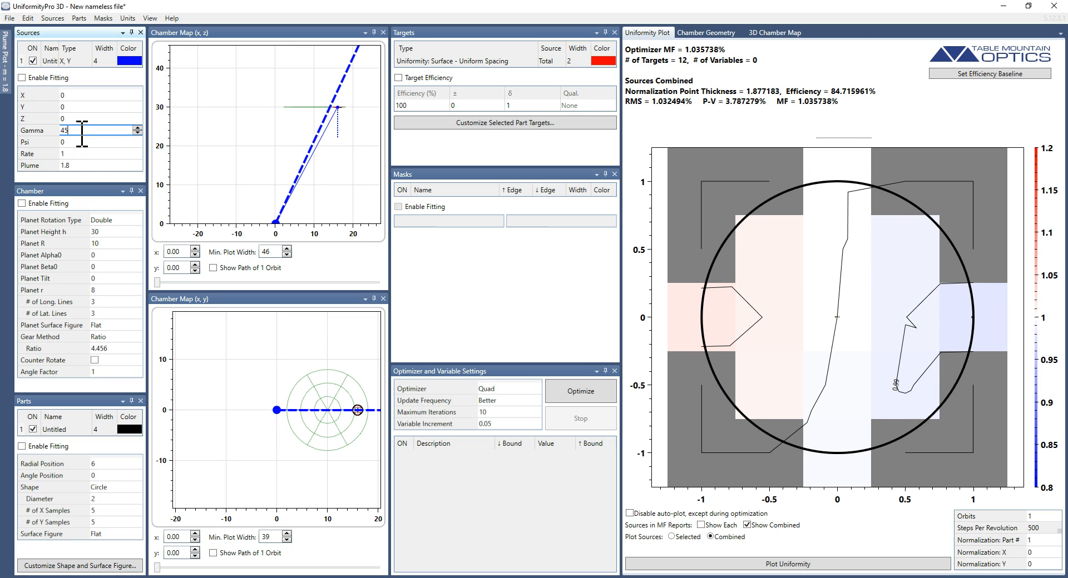
pyautogui.press('Return')
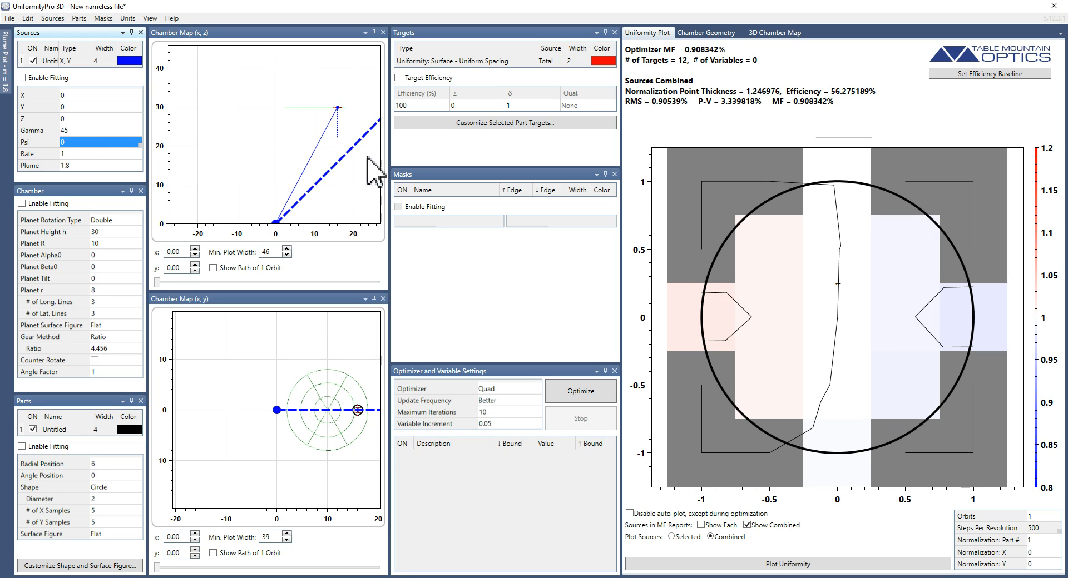
pyautogui.click(73, 132)
pyautogui.write('0')
pyautogui.press('Return')
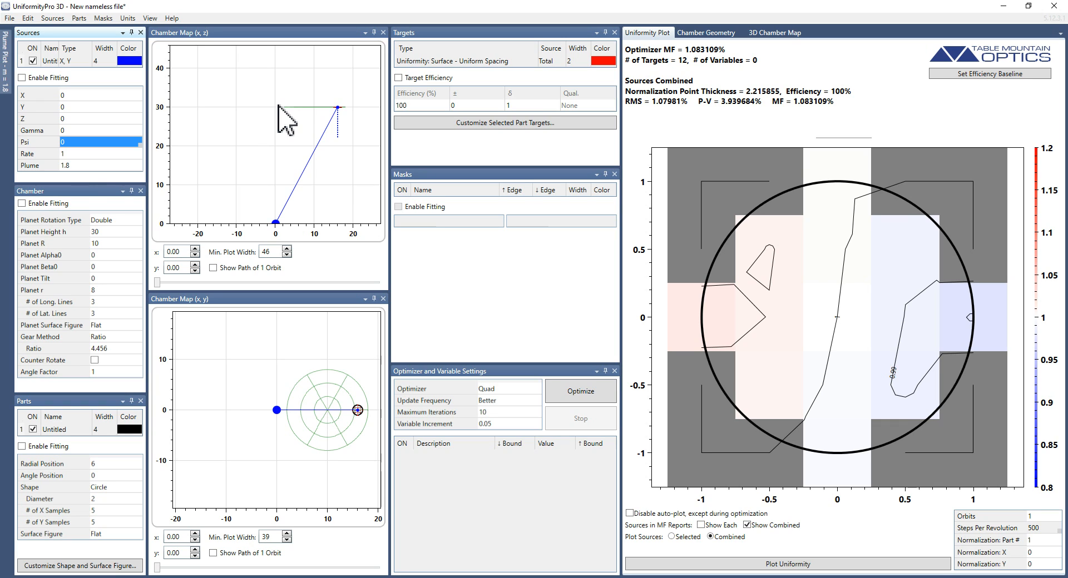
# - Set the source's Rate to 0 and restore it to 1
pyautogui.click(79, 156)
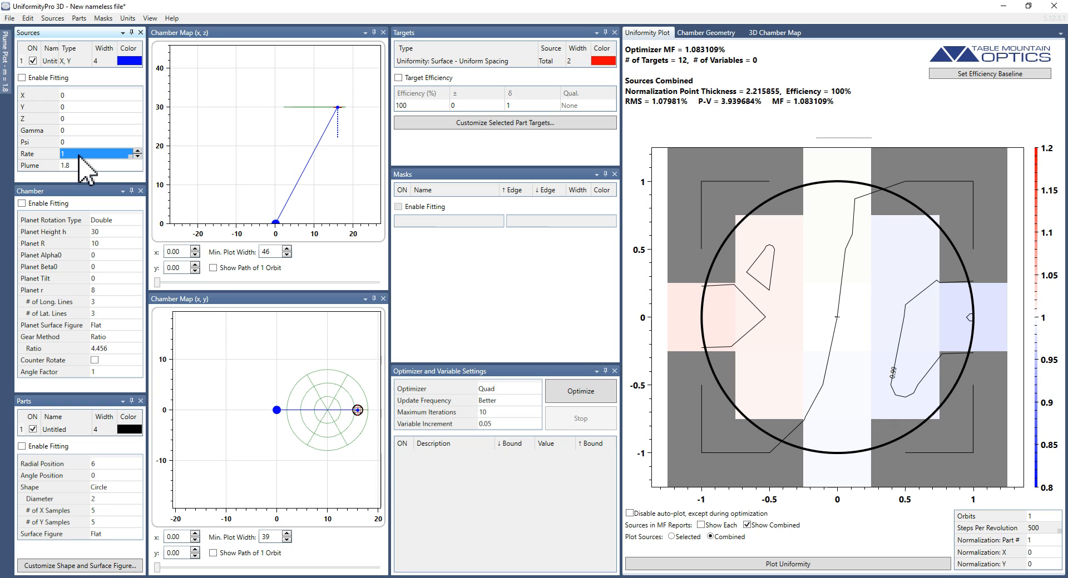
pyautogui.write('0')
pyautogui.press('Tab')
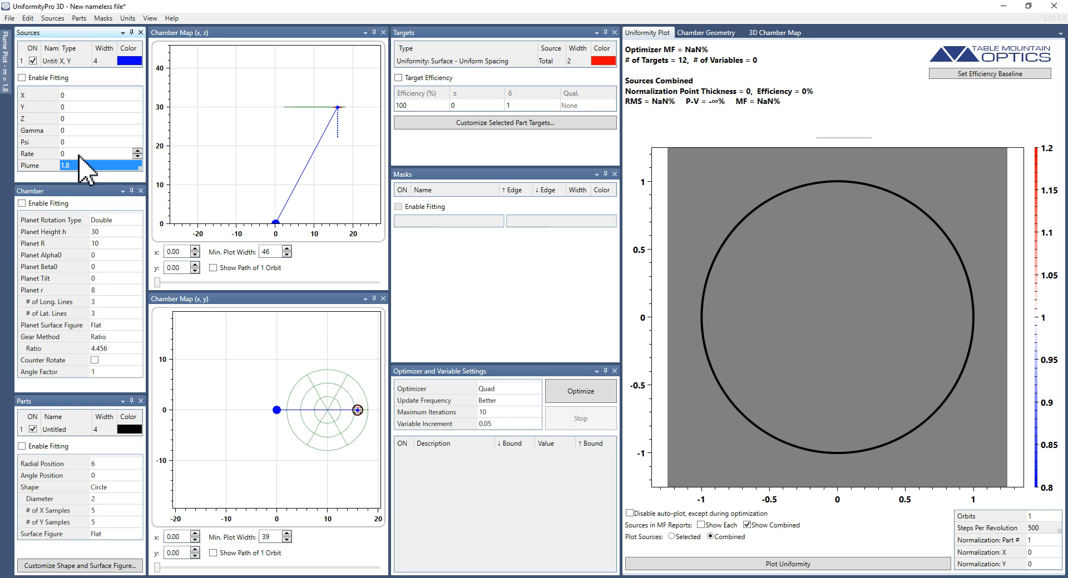
pyautogui.click(78, 155)
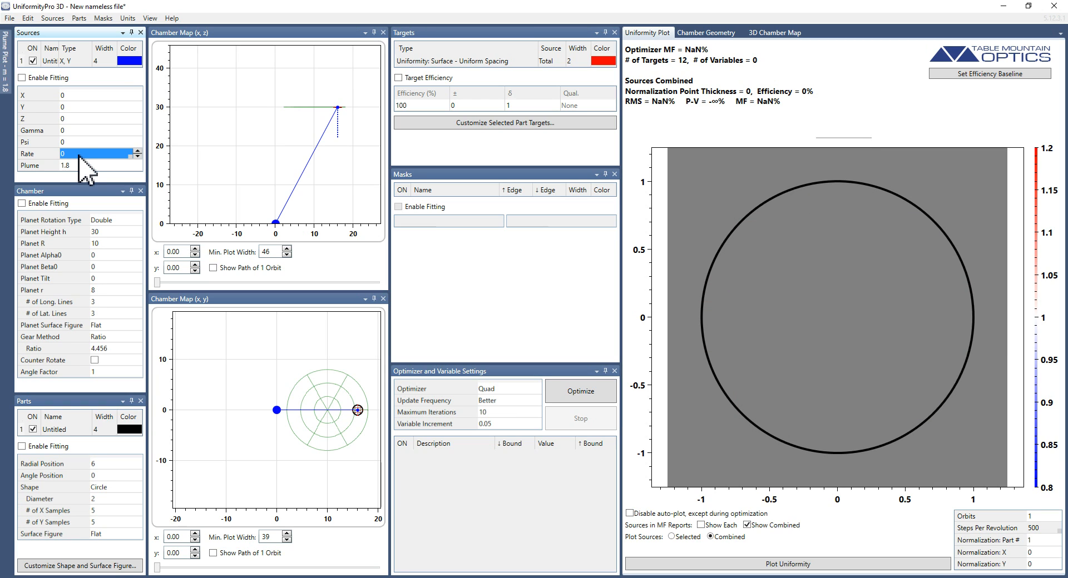
pyautogui.write('1')
pyautogui.press('Tab')
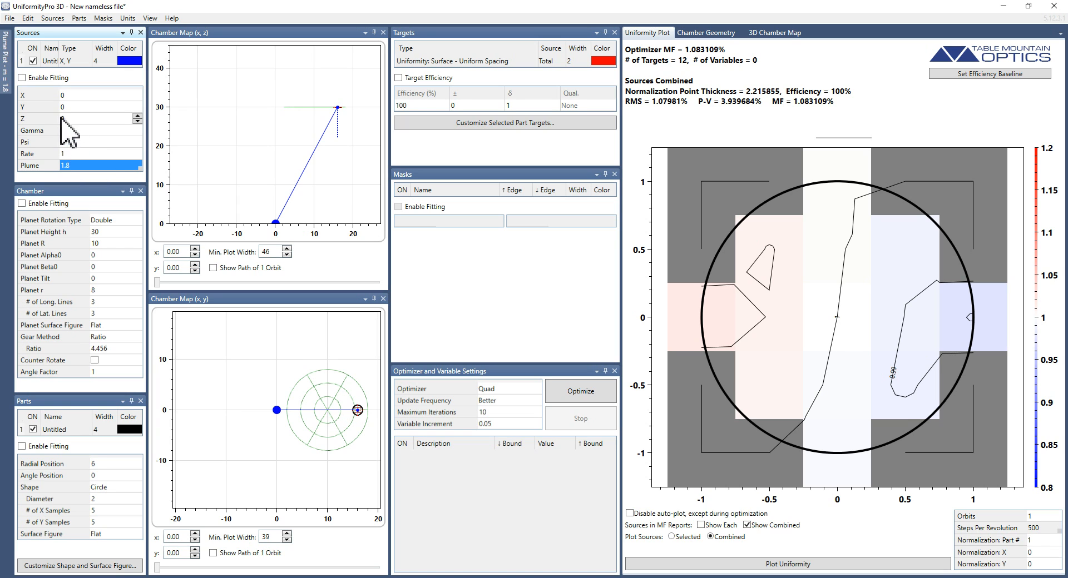
# - Bring up the Chamber Geometry diagram and set the source's Gamma to 45
pyautogui.moveTo(7, 83)
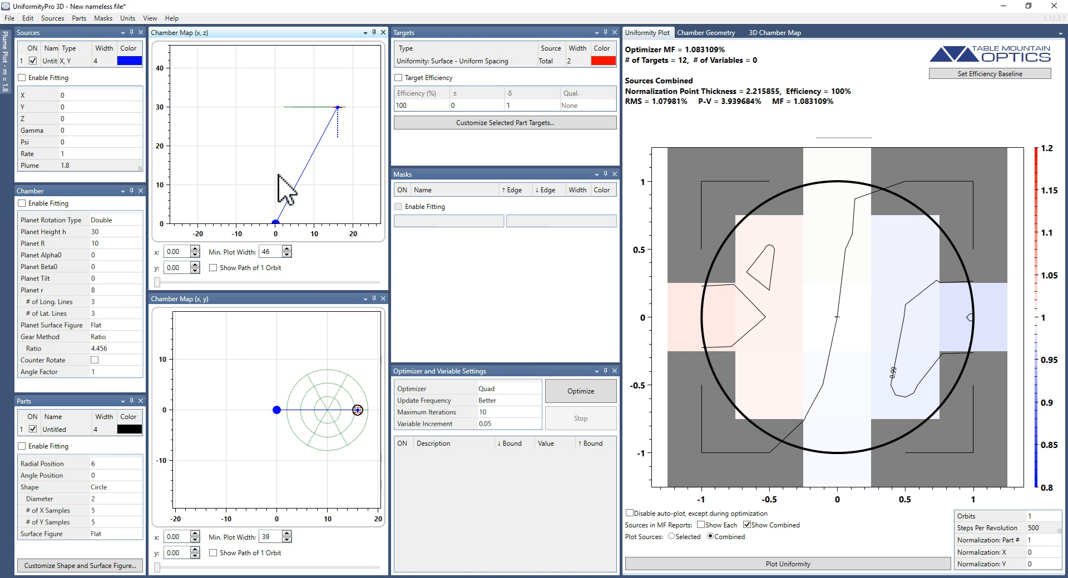
pyautogui.click(705, 34)
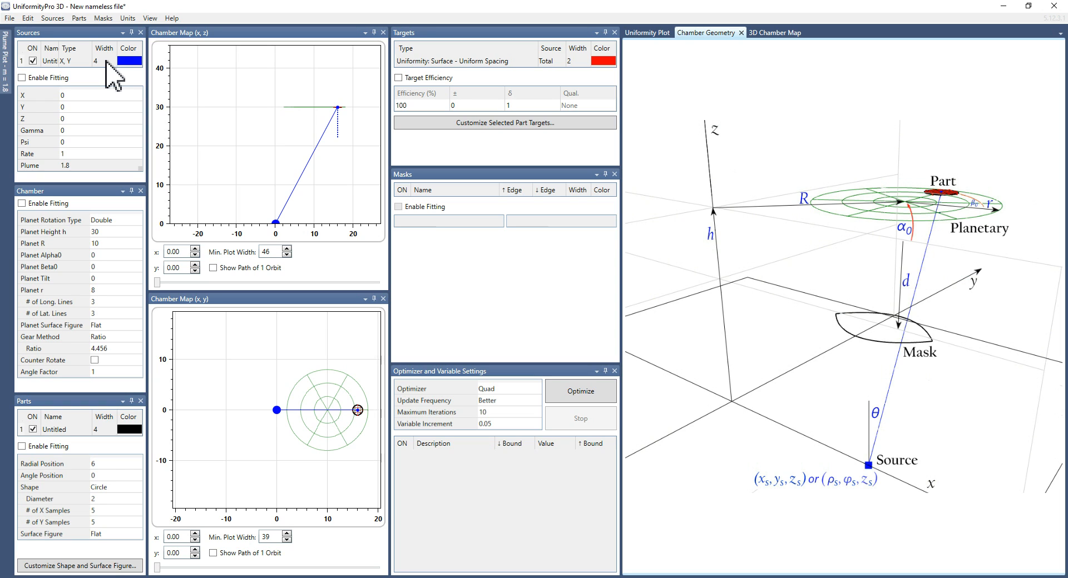
pyautogui.click(85, 130)
pyautogui.write('45')
pyautogui.press('Tab')
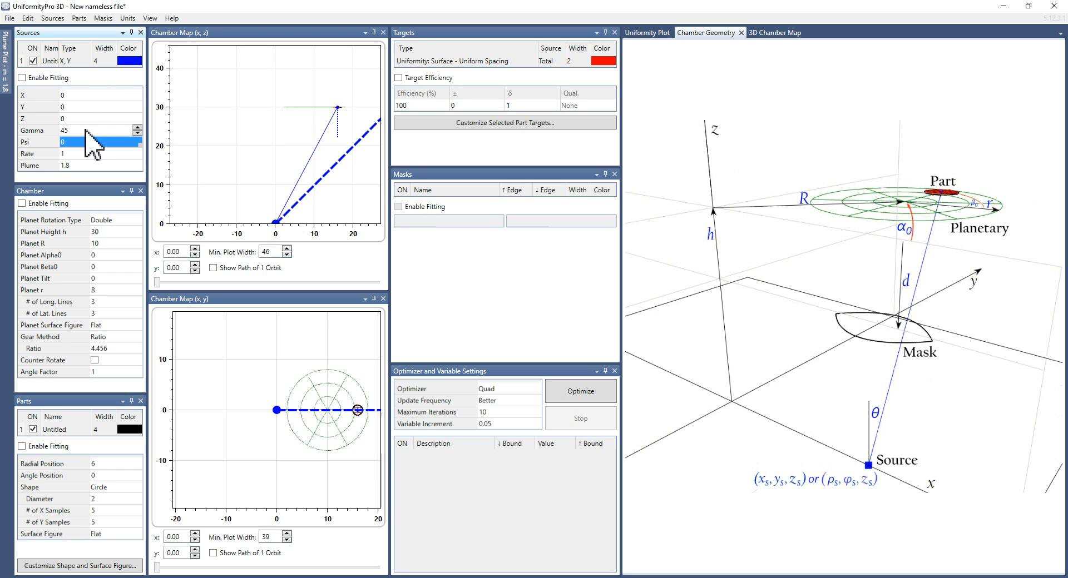
# - Try several line widths for the source, including 4, 2 and 1, and settle on a width of 3
pyautogui.click(102, 61)
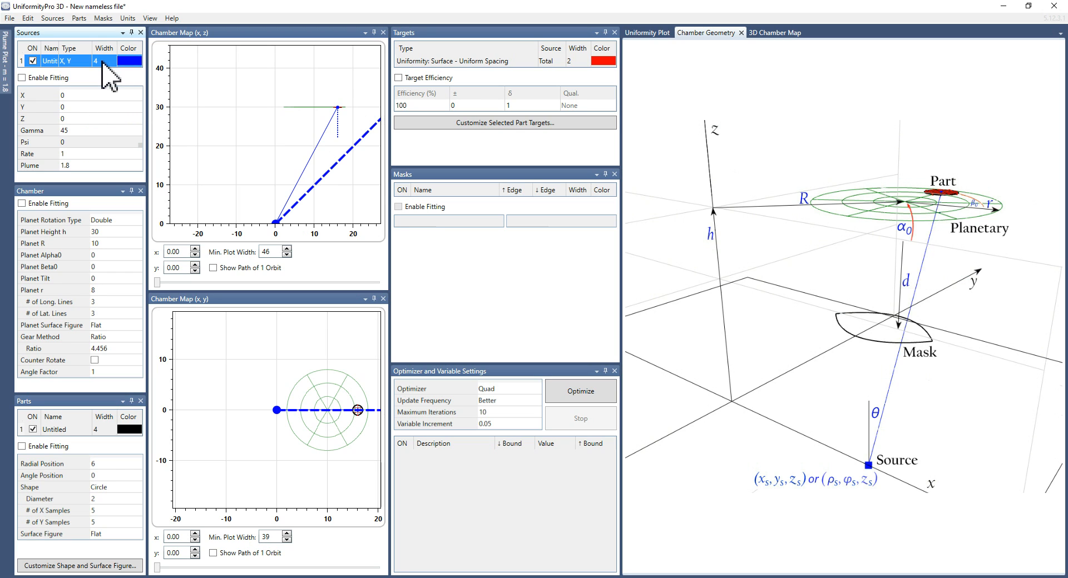
pyautogui.write('12')
pyautogui.press('Return')
pyautogui.write('3')
pyautogui.press('Return')
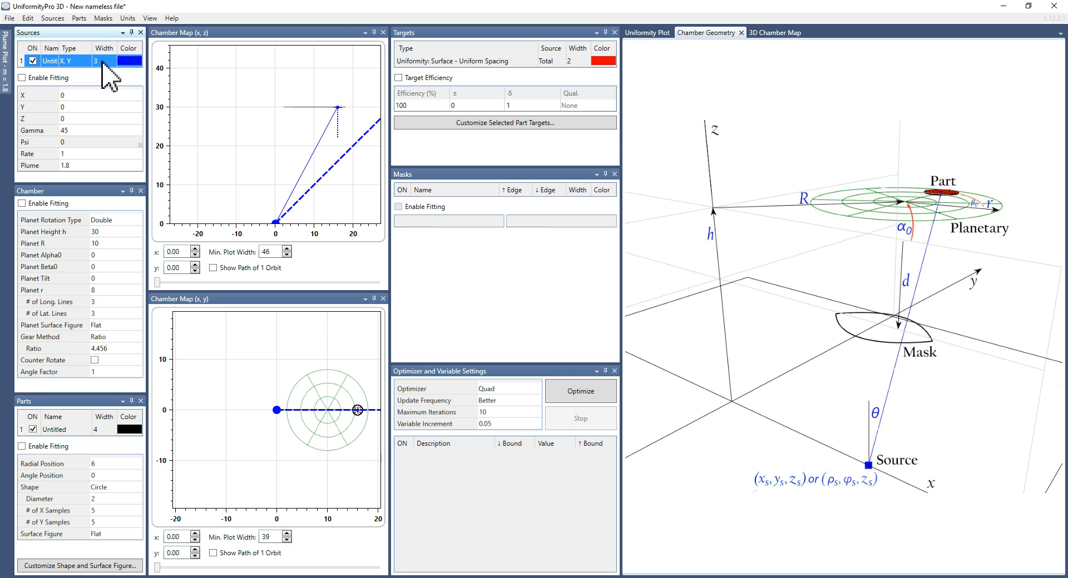
pyautogui.write('4')
pyautogui.press('Return')
pyautogui.write('2')
pyautogui.press('Return')
pyautogui.write('1')
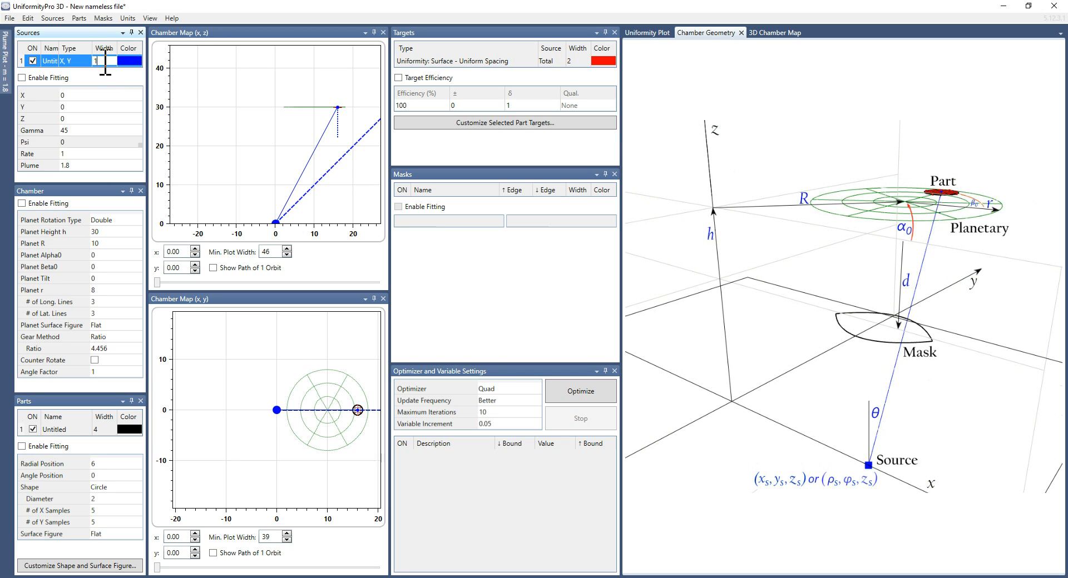
pyautogui.press('Return')
pyautogui.write('2')
pyautogui.press('Return')
pyautogui.write('3')
pyautogui.press('Return')
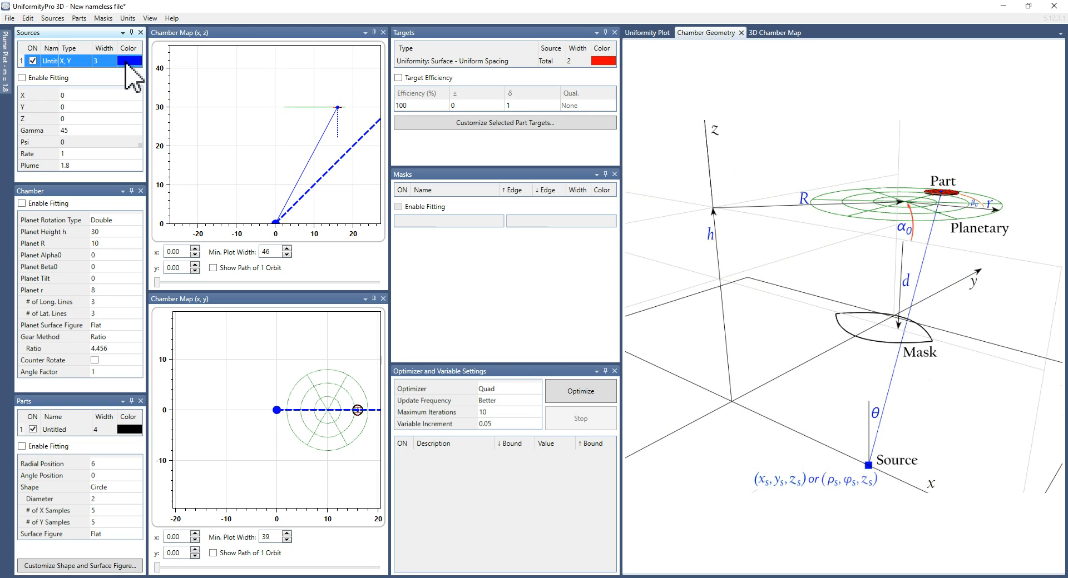
# - Change the source's display color to red
pyautogui.click(125, 62)
pyautogui.click(137, 61)
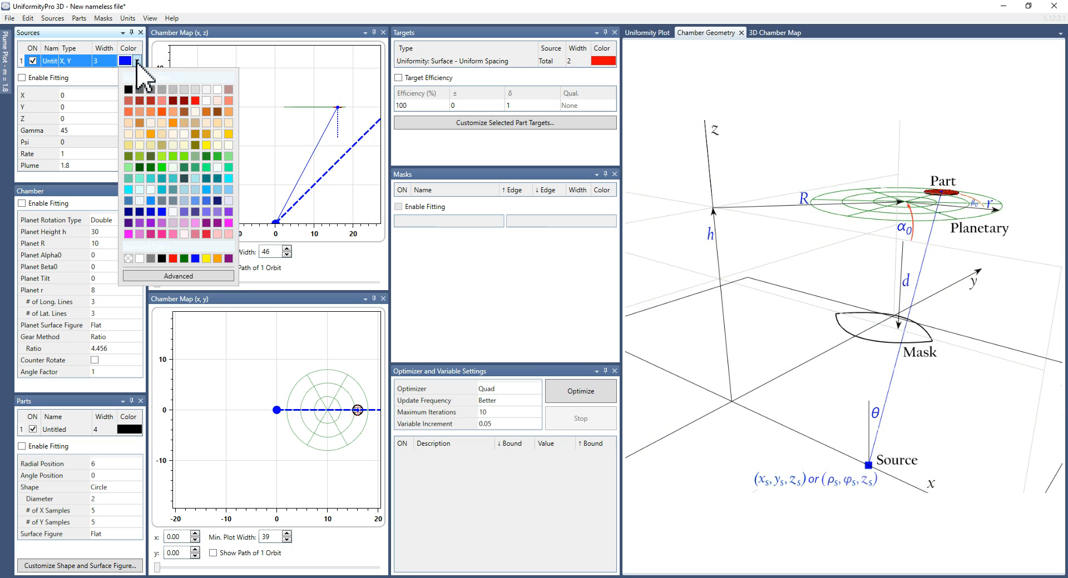
pyautogui.click(195, 100)
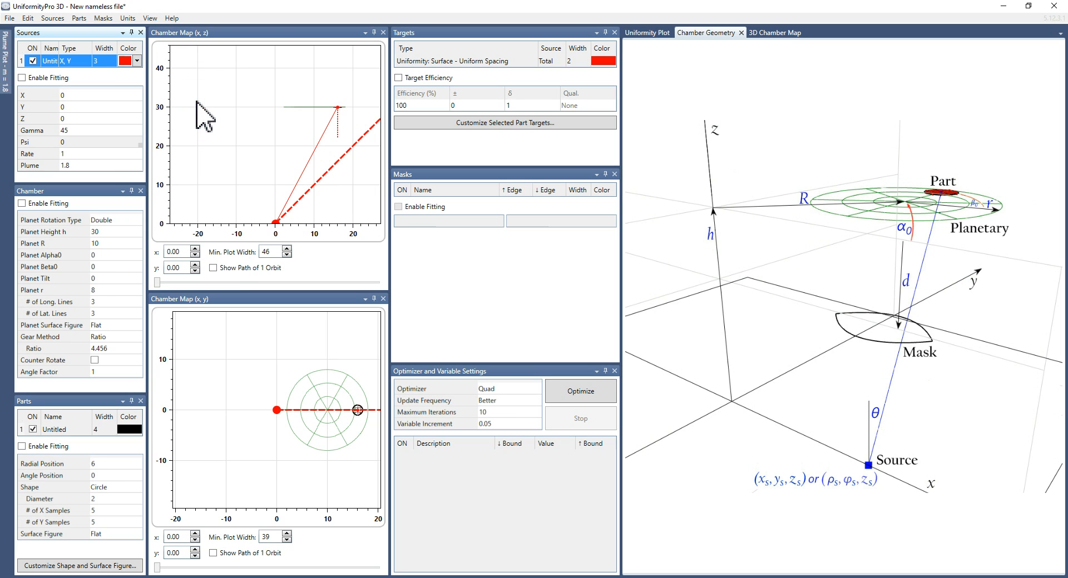
# - Add a new source and position it at X 5 and Y 5
pyautogui.rightClick(71, 33)
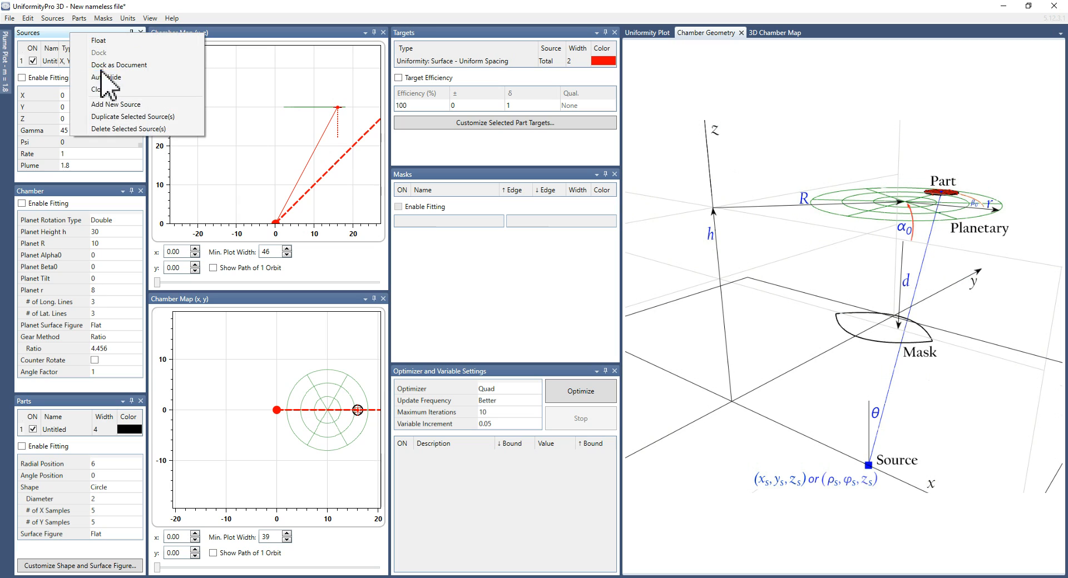
pyautogui.click(115, 106)
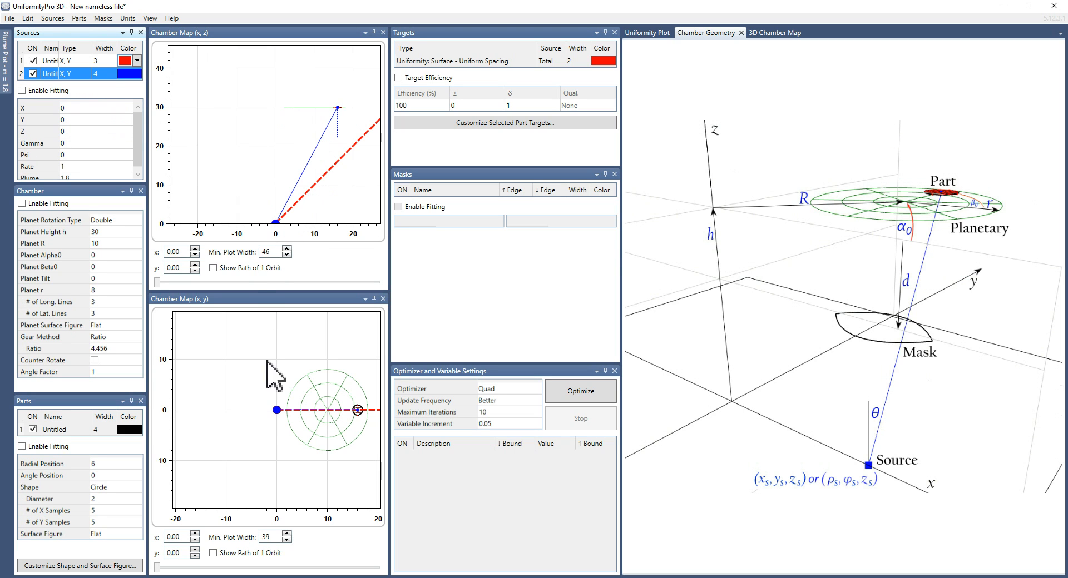
pyautogui.click(73, 108)
pyautogui.write('5')
pyautogui.press('Tab')
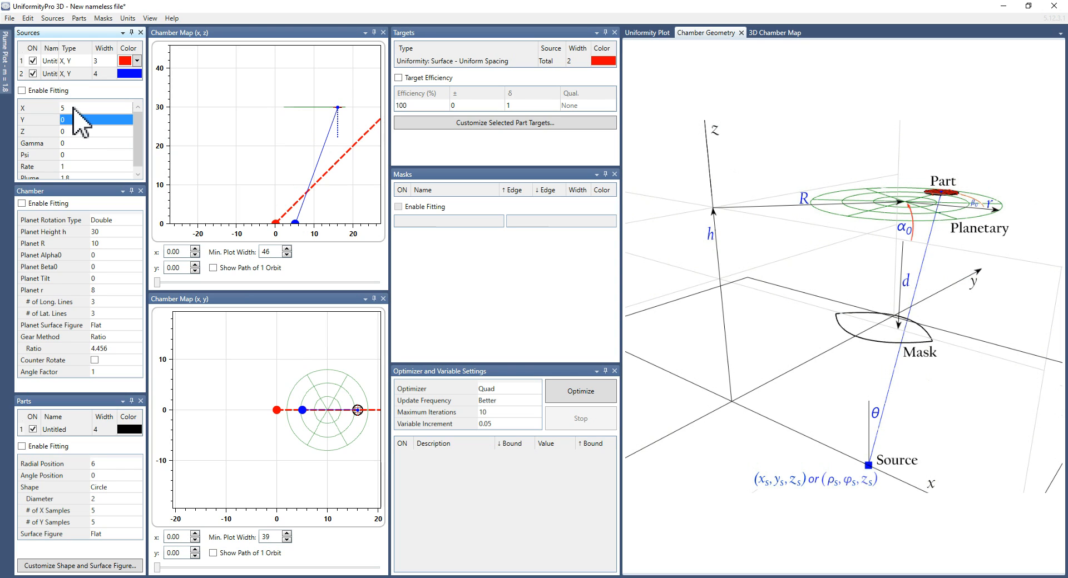
pyautogui.write('5')
pyautogui.press('Tab')
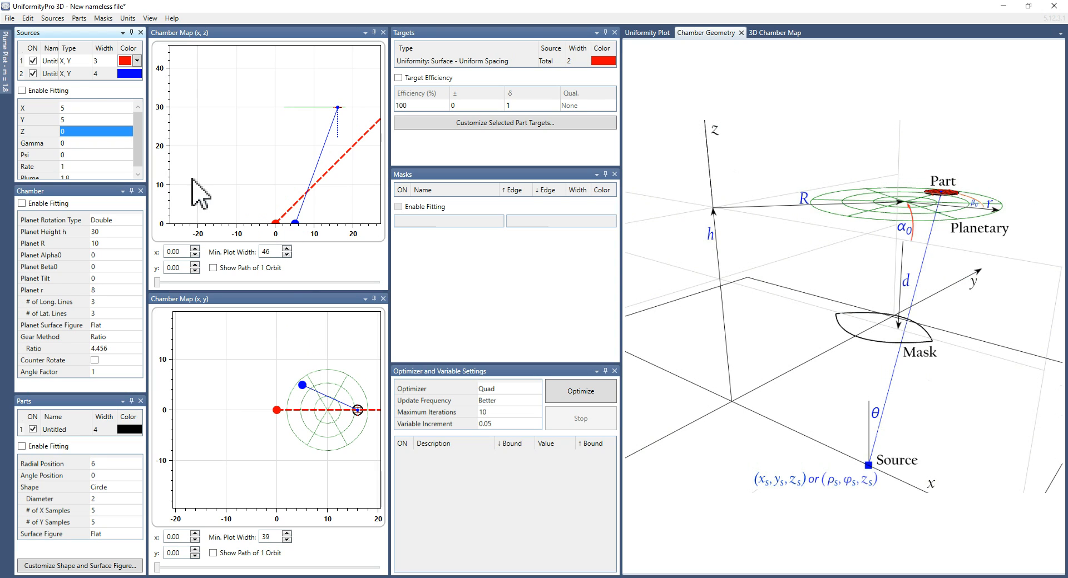
# - Select the red source and show the path of one orbit in both the (x, z) and (x, y) chamber maps
pyautogui.click(81, 63)
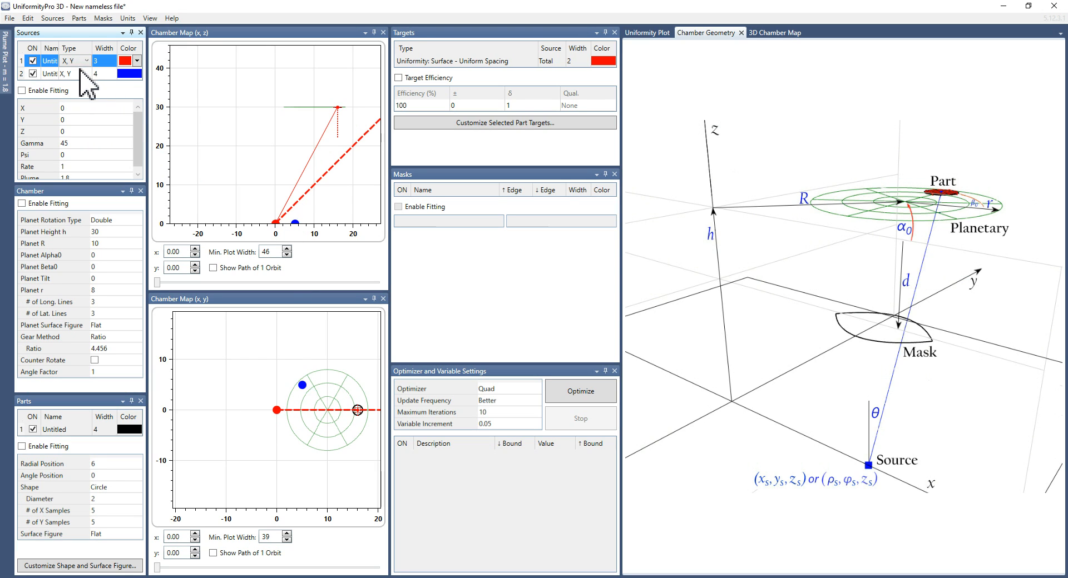
pyautogui.click(227, 268)
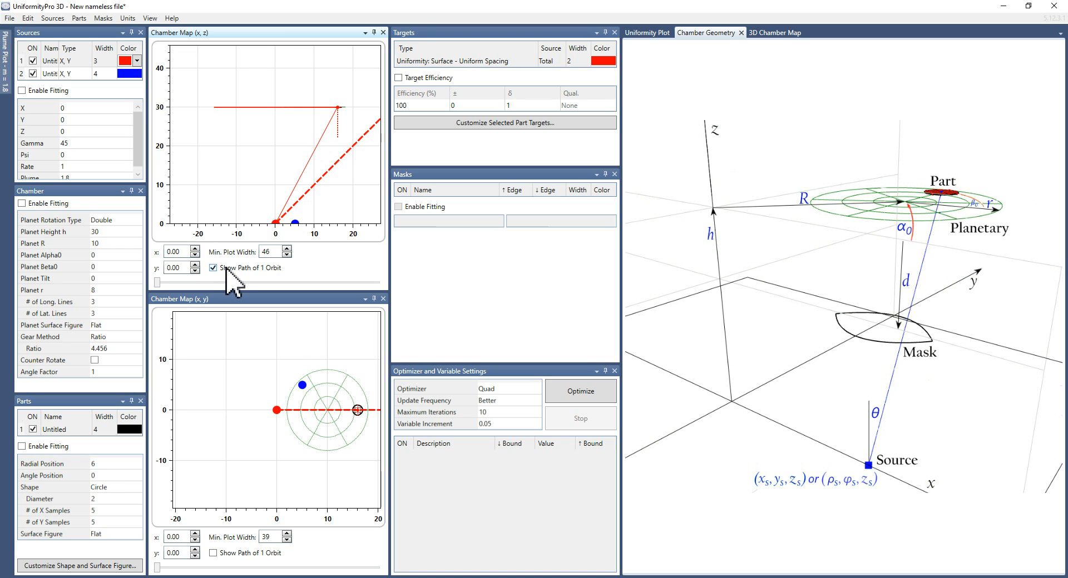
pyautogui.click(253, 554)
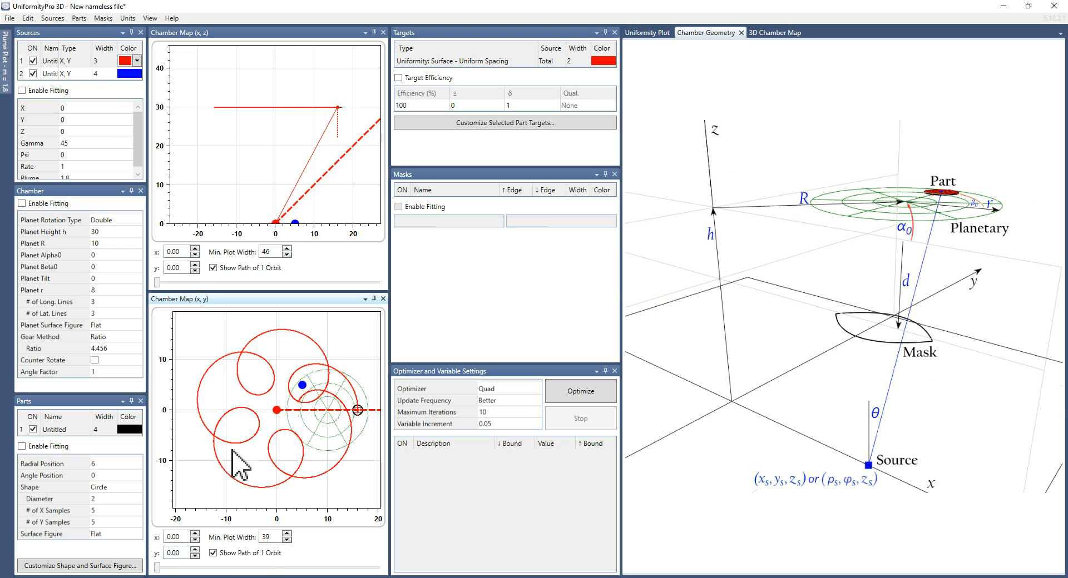
# - Alternate between the two sources to compare them in the chamber maps, and hide the one-orbit path in both maps
pyautogui.click(108, 75)
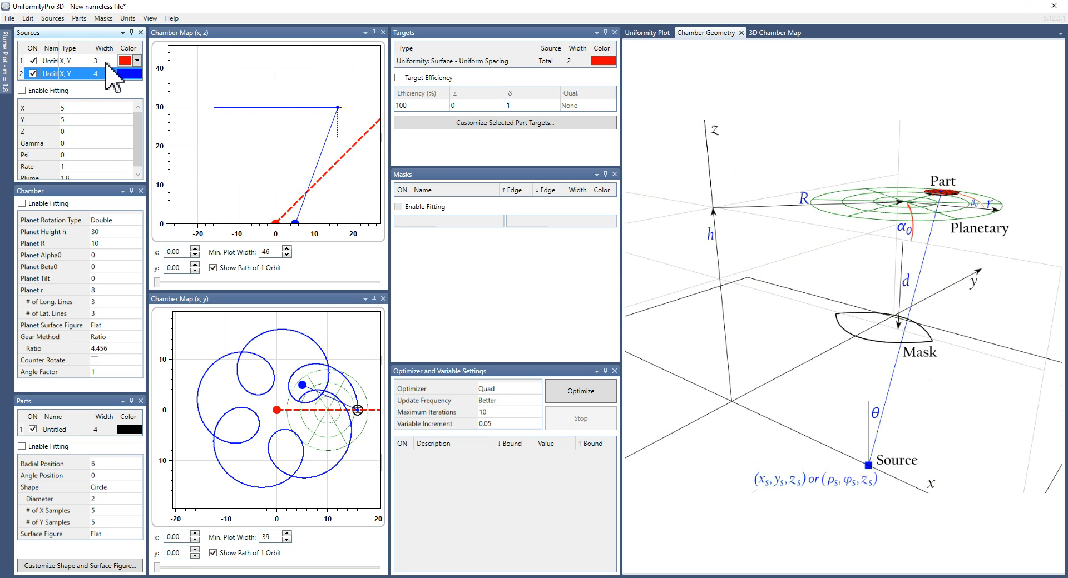
pyautogui.click(105, 61)
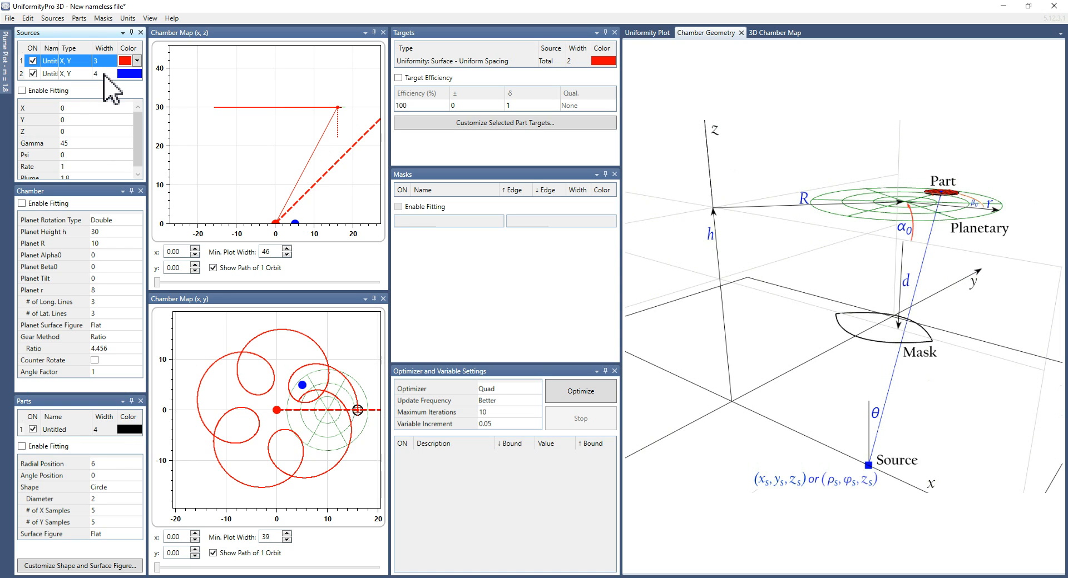
pyautogui.click(103, 72)
pyautogui.click(104, 62)
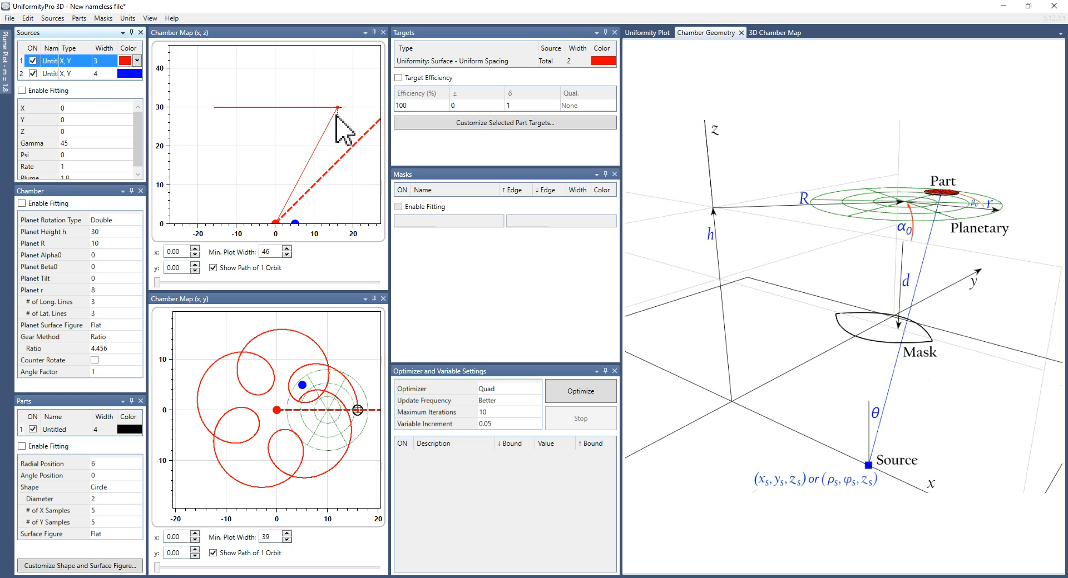
pyautogui.click(105, 75)
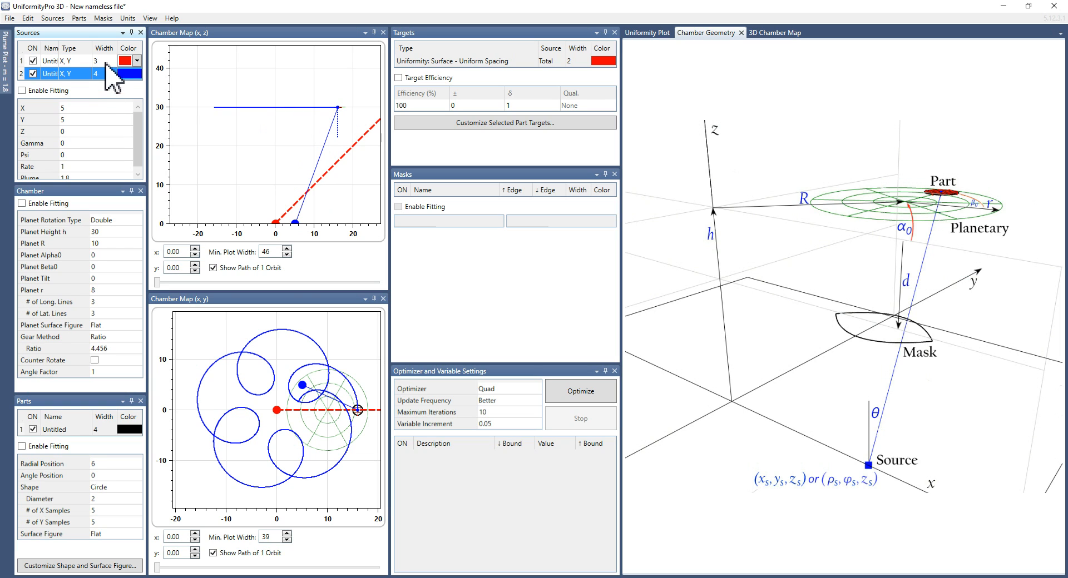
pyautogui.click(105, 62)
pyautogui.click(106, 73)
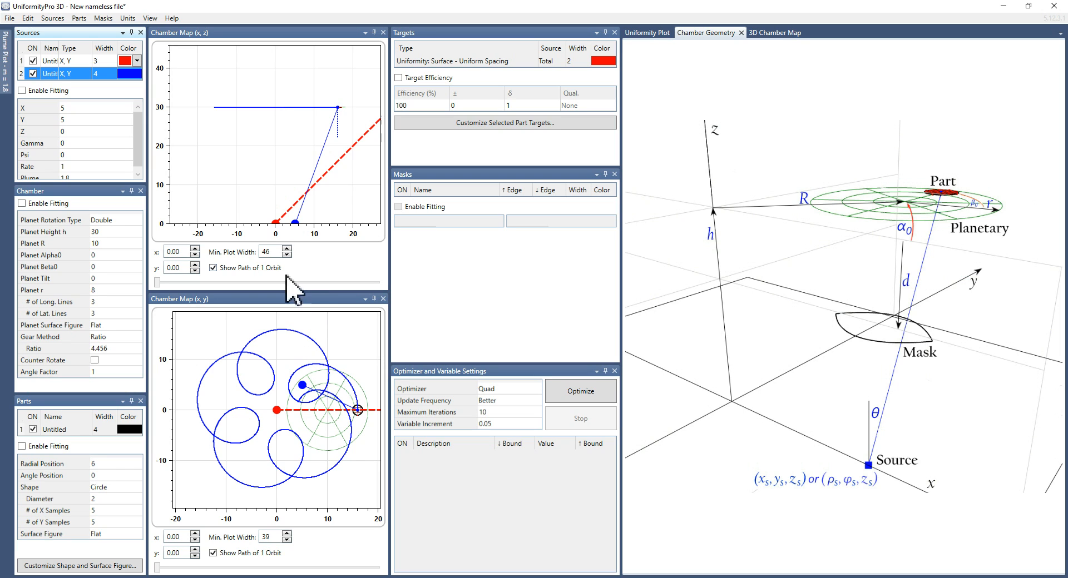
pyautogui.click(213, 268)
pyautogui.click(231, 553)
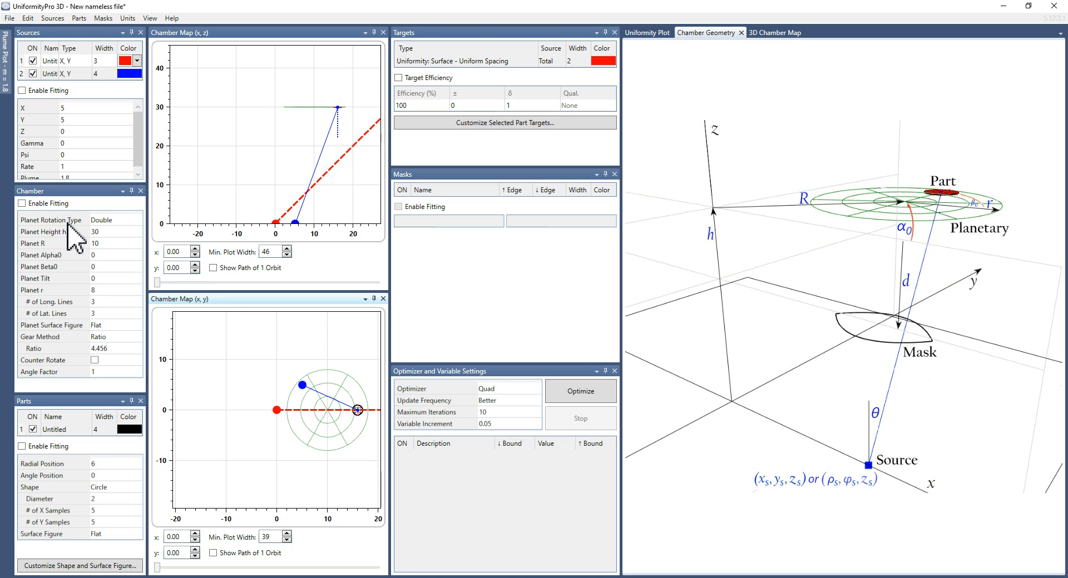
# - Set the chamber's Planet Rotation Type to Single
pyautogui.click(107, 221)
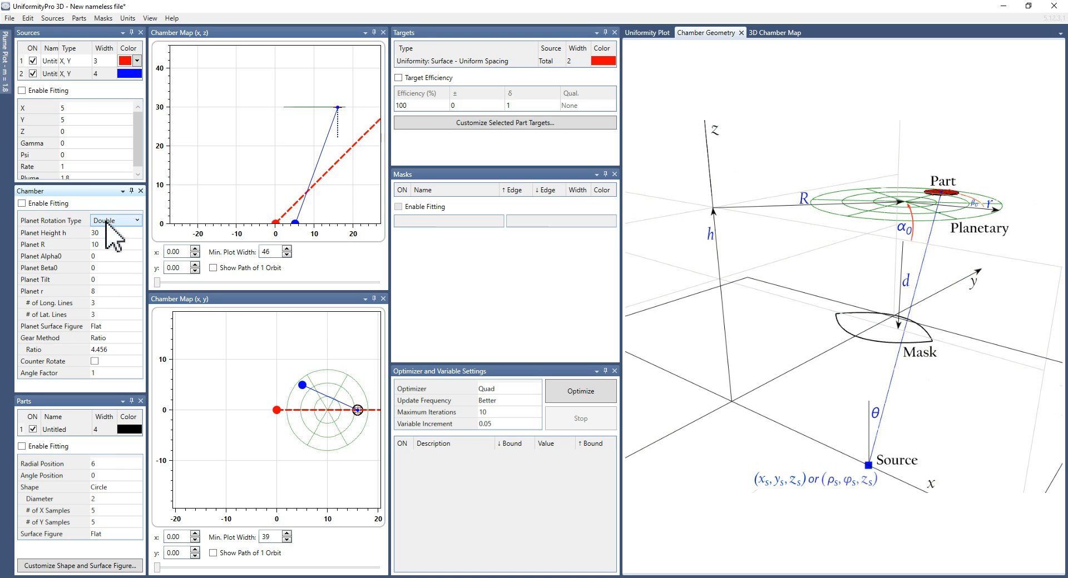
pyautogui.click(108, 221)
pyautogui.click(114, 233)
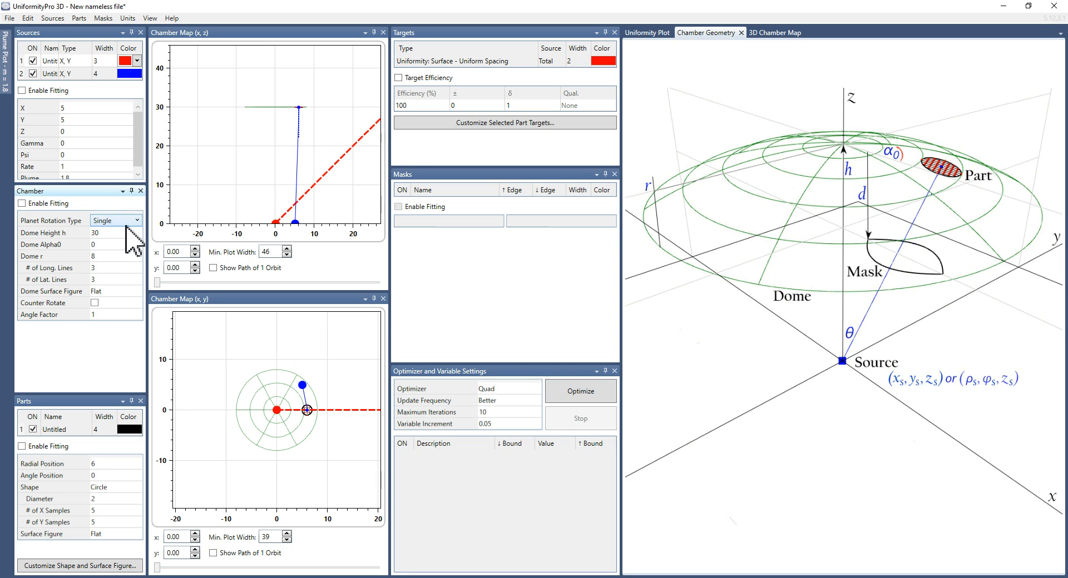
# - Toggle the Planet Rotation Type between Double and Single to compare the chamber geometries, ending on Double
pyautogui.scroll(-1, 118, 223)
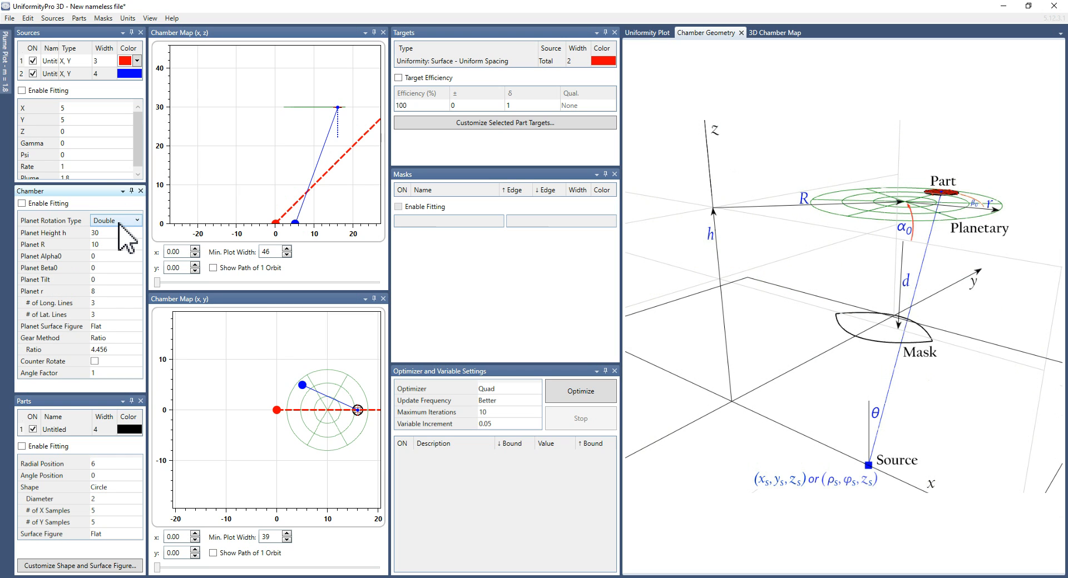
pyautogui.scroll(1, 119, 224)
pyautogui.scroll(-1, 118, 223)
pyautogui.scroll(1, 119, 224)
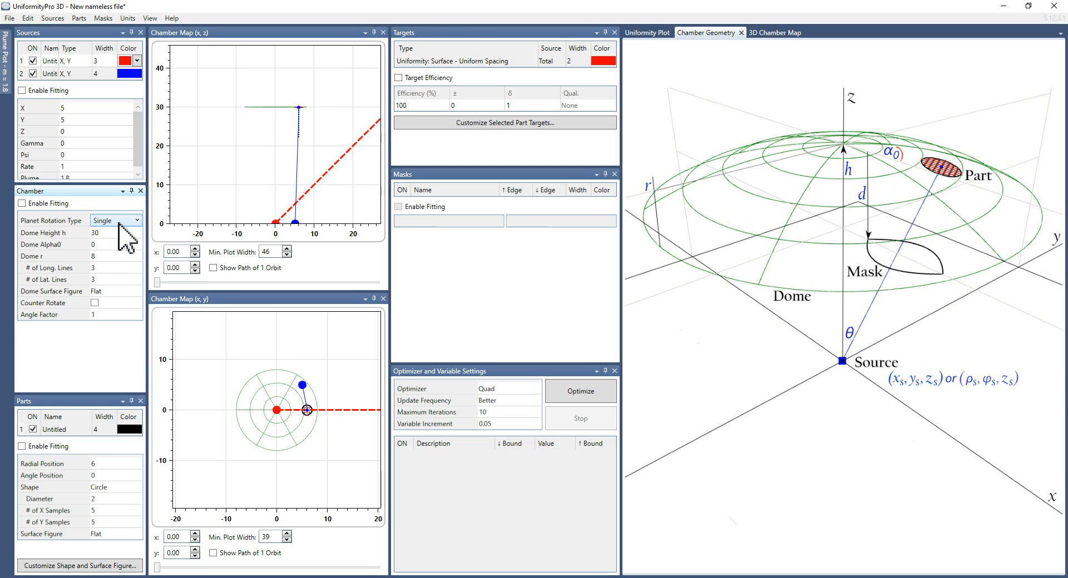
pyautogui.scroll(-1, 118, 224)
pyautogui.scroll(1, 118, 224)
pyautogui.scroll(-1, 118, 223)
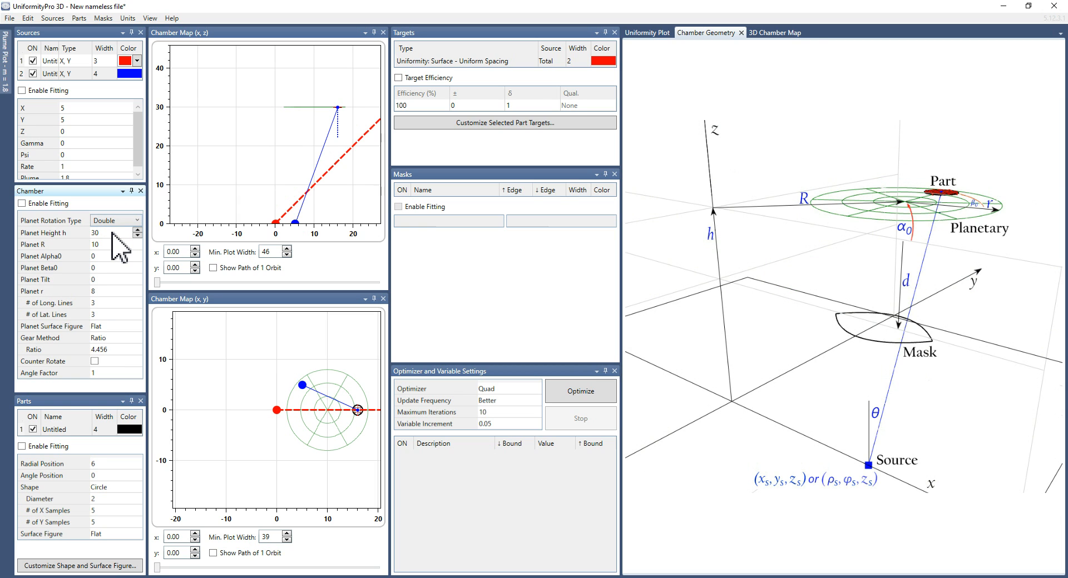
pyautogui.press('Up')
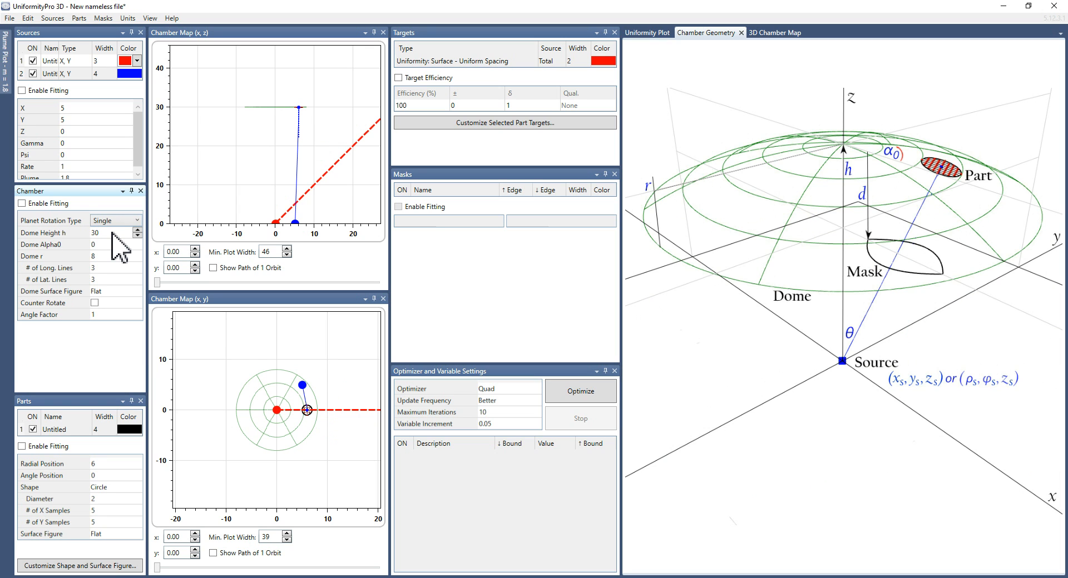
pyautogui.press('Down')
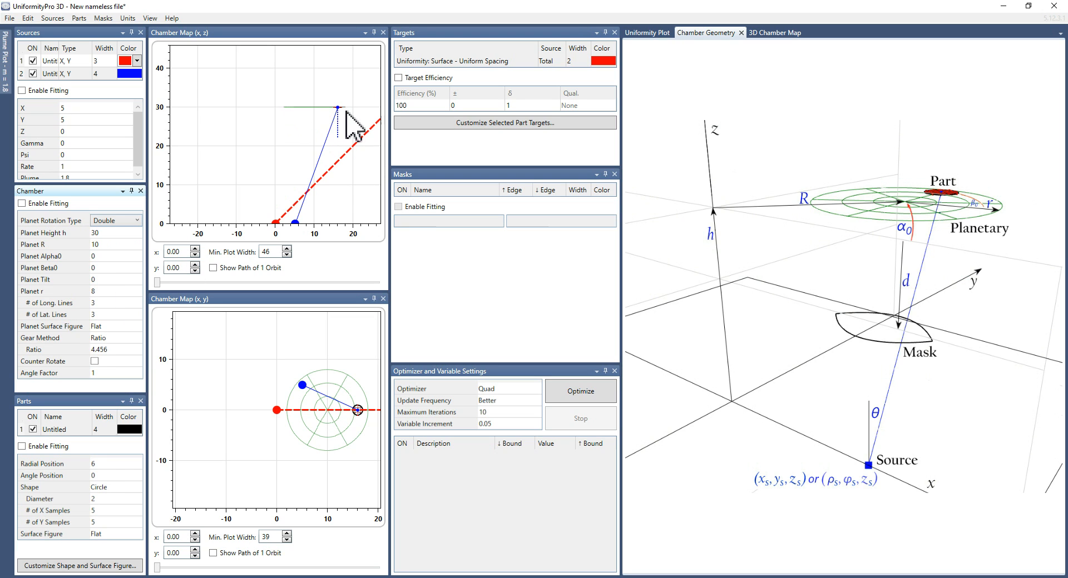
# - Set the Planet Height h to 20 and return it to 30
pyautogui.click(104, 233)
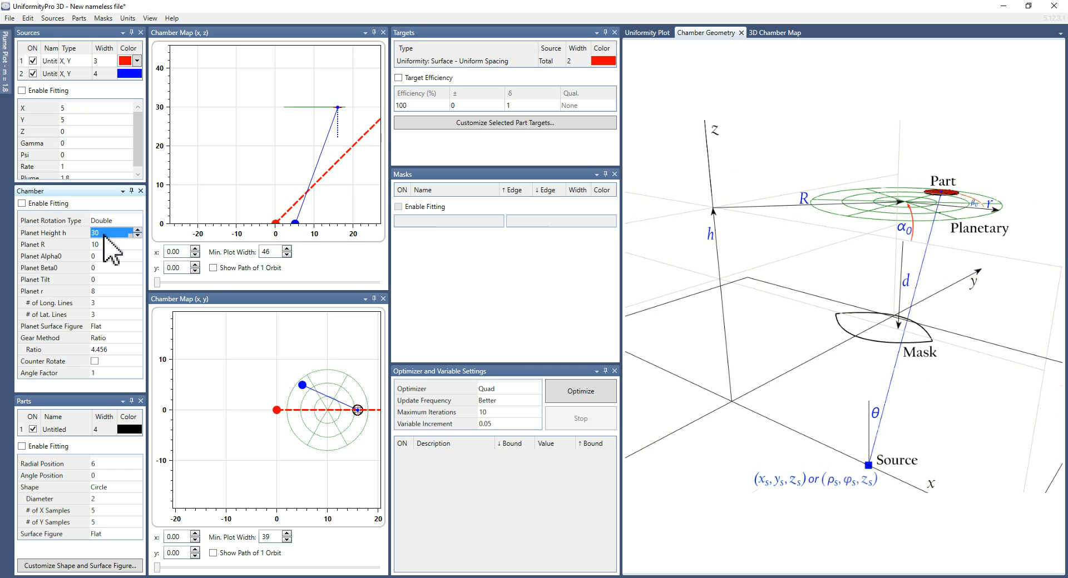
pyautogui.write('20')
pyautogui.press('Tab')
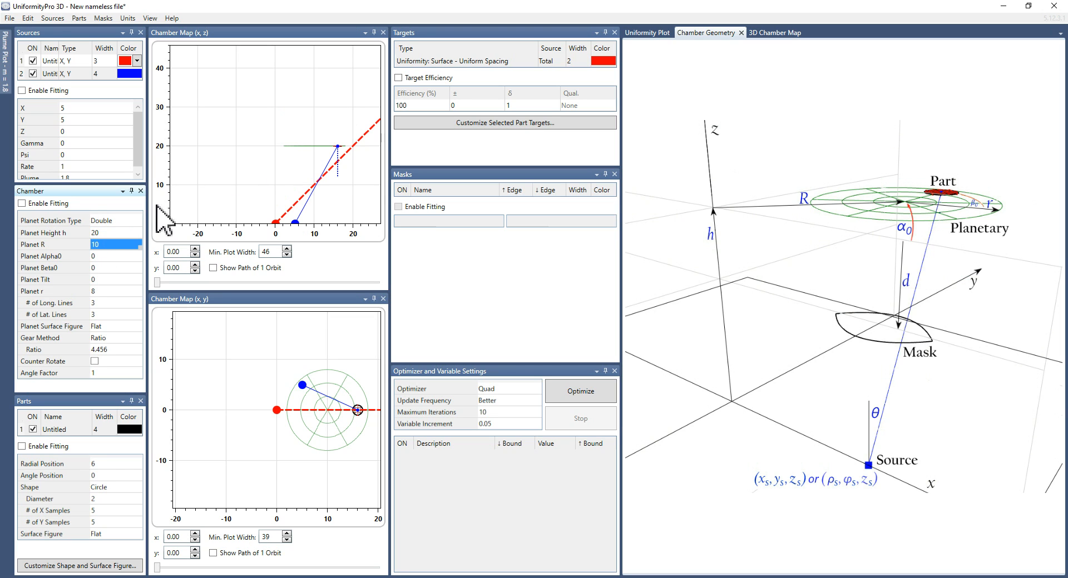
pyautogui.click(99, 232)
pyautogui.write('30')
pyautogui.press('Return')
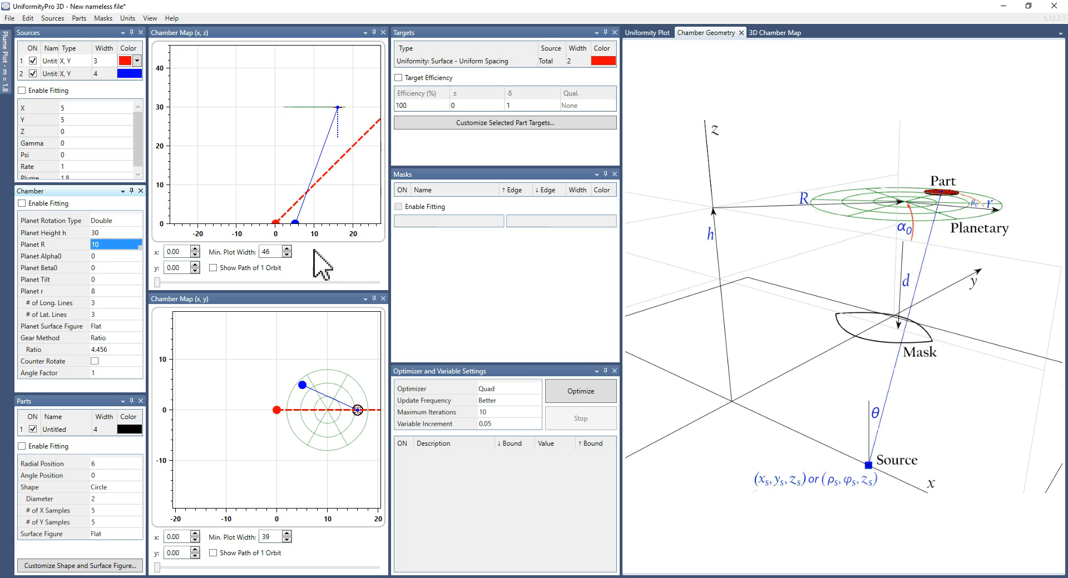
# - Set Planet R to 0, to 20, and back to 10
pyautogui.write('0')
pyautogui.press('Tab')
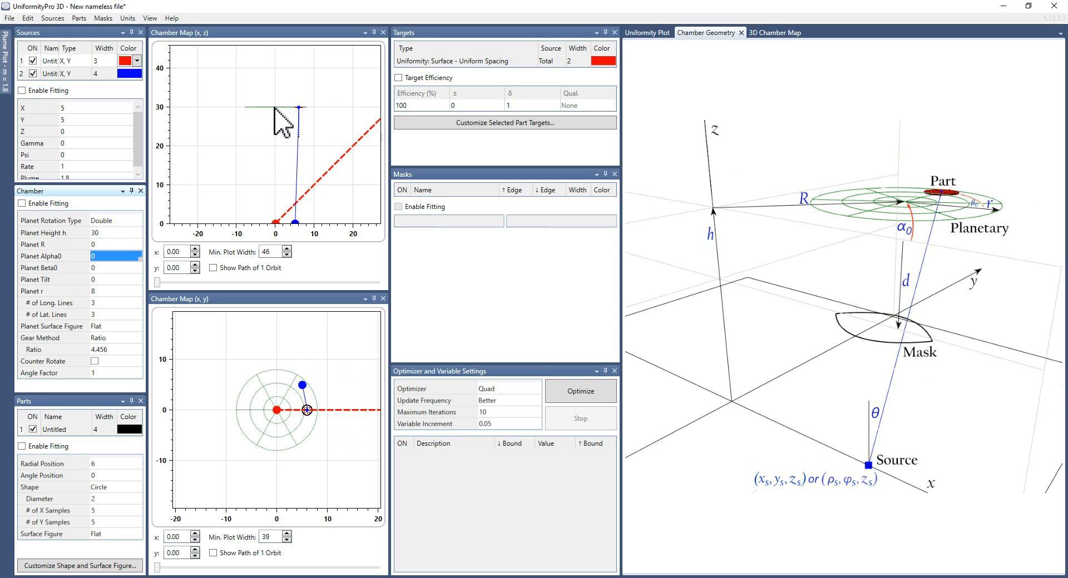
pyautogui.click(107, 244)
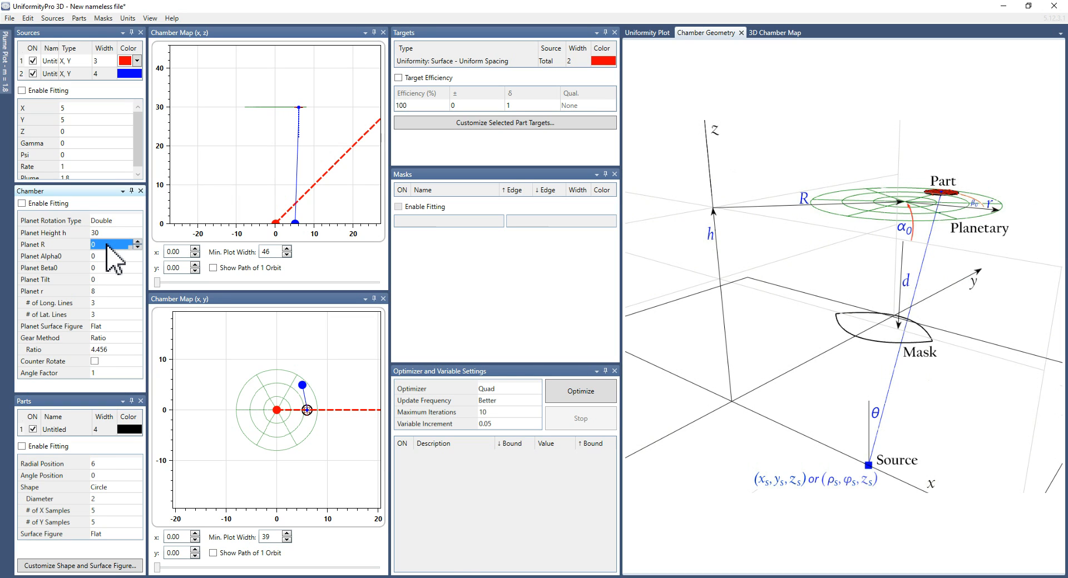
pyautogui.write('20')
pyautogui.press('Return')
pyautogui.write('10')
pyautogui.press('Tab')
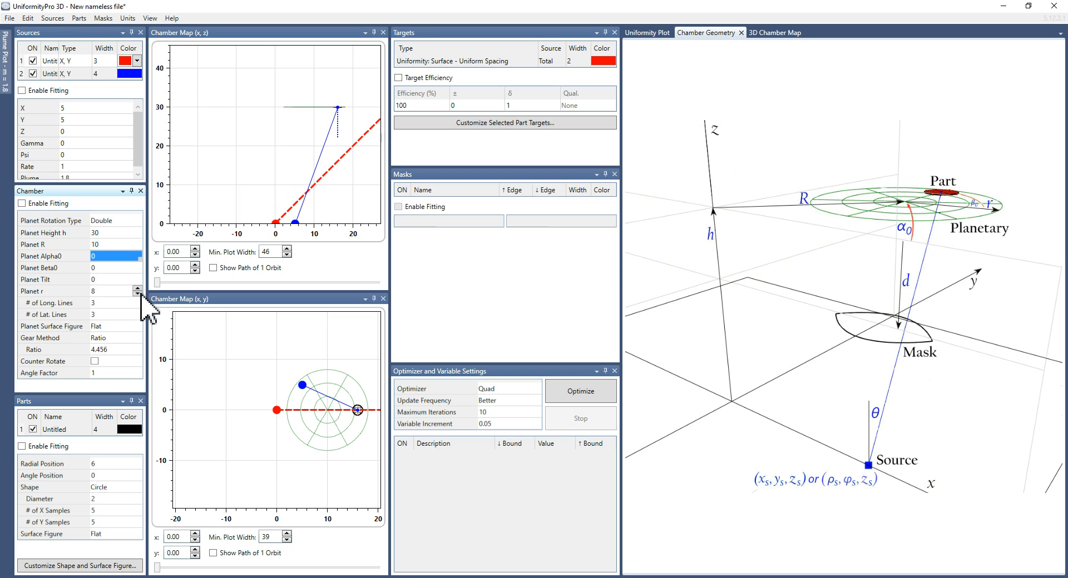
# - Set Planet Alpha0 to 45 and raise it incrementally to 94
pyautogui.write('45')
pyautogui.press('Tab')
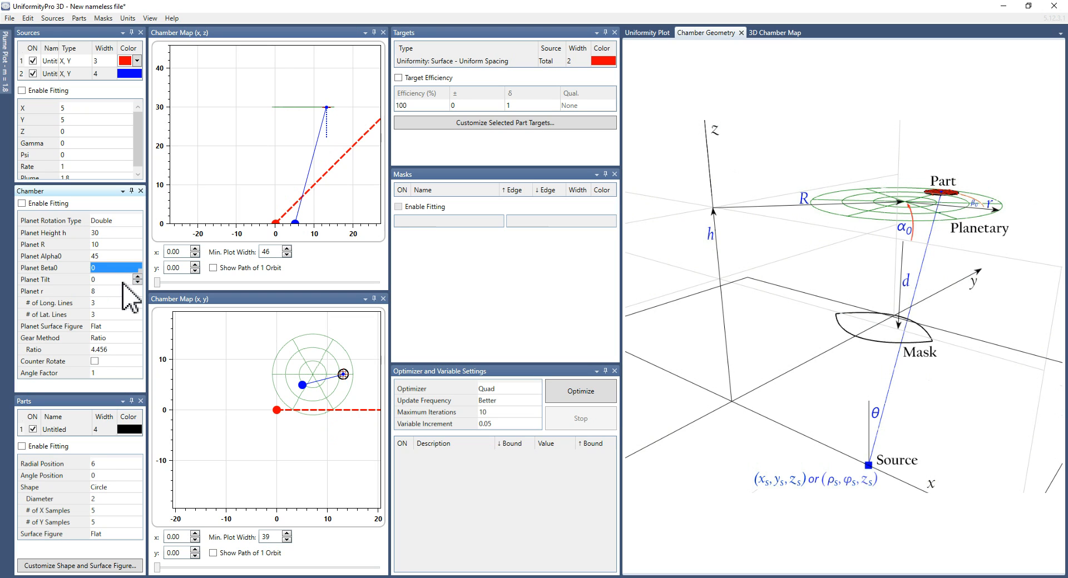
pyautogui.click(137, 253)
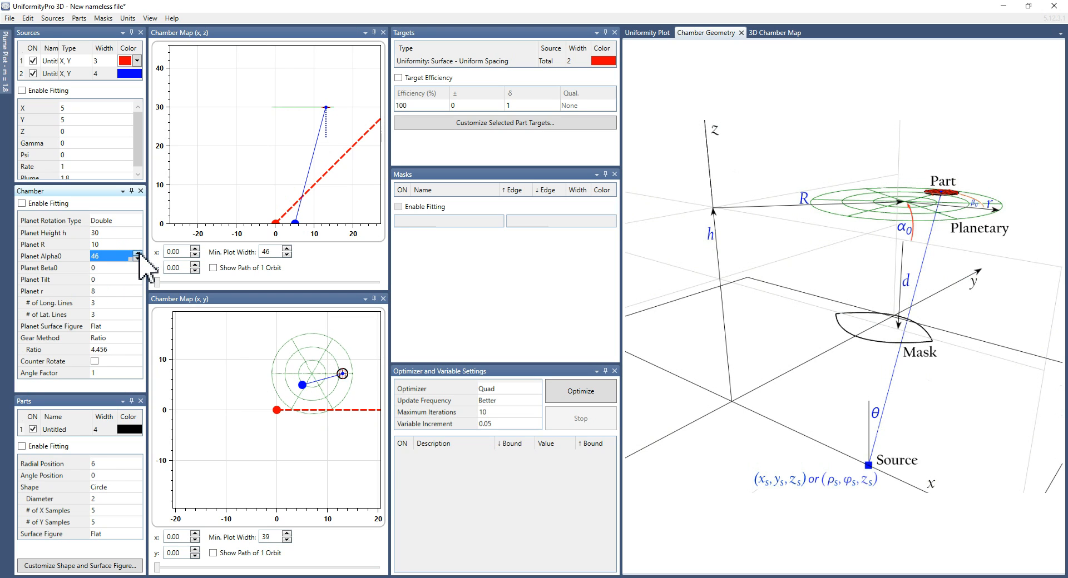
pyautogui.moveTo(137, 253); pyautogui.dragTo(138, 252)
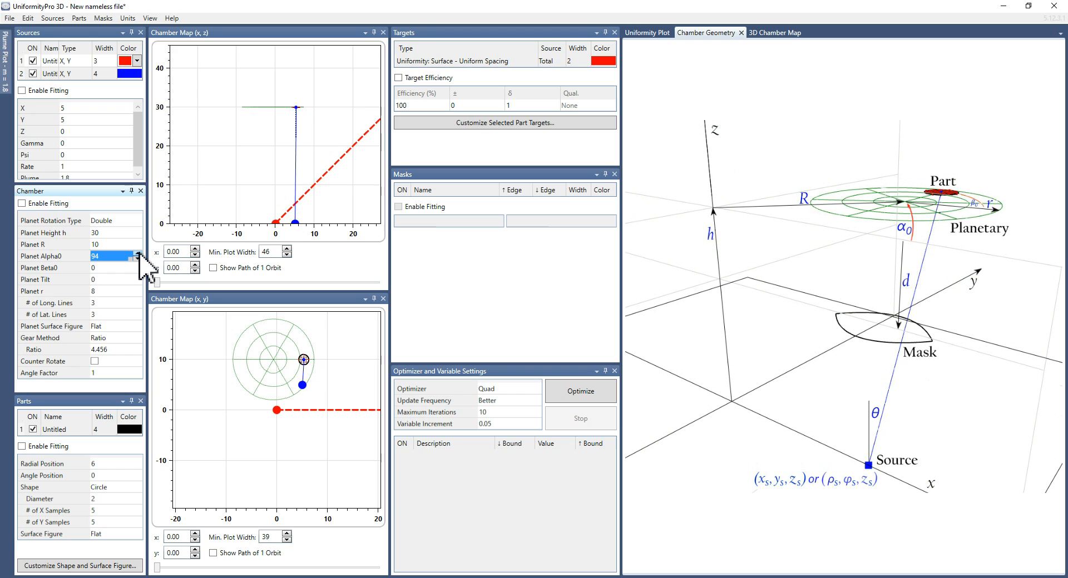
# - Set Planet Alpha0 to 45 and Planet Beta0 to 10, raising Beta0 incrementally to 62
pyautogui.write('45')
pyautogui.press('Tab')
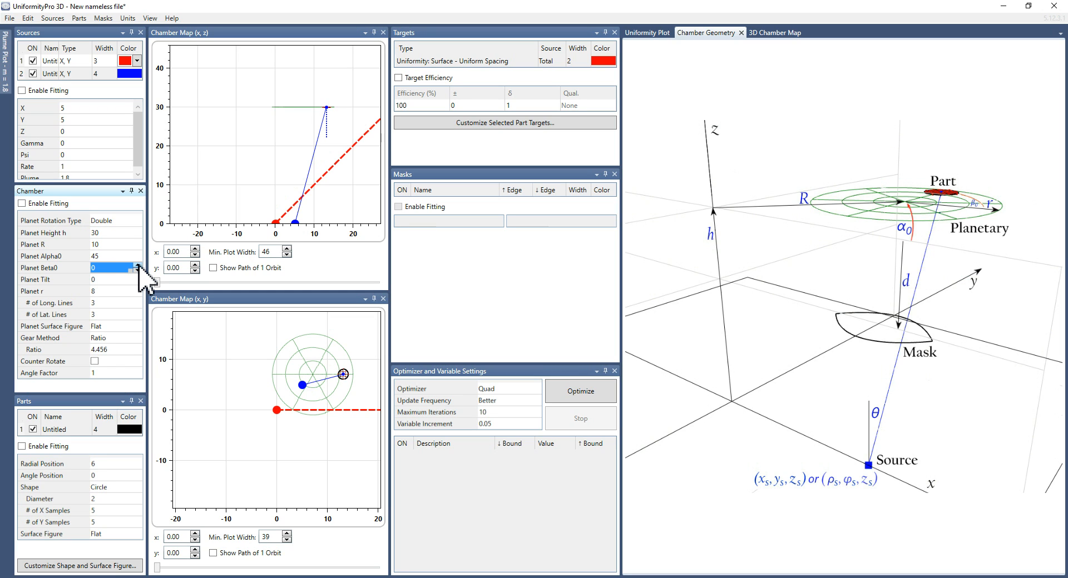
pyautogui.write('10')
pyautogui.press('Tab')
pyautogui.click(138, 265)
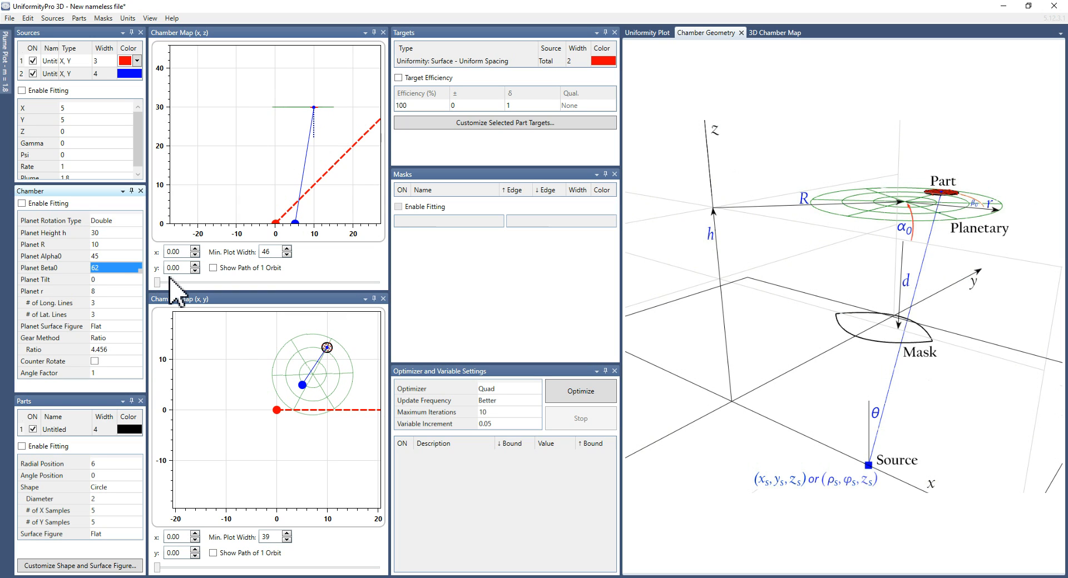
# - Scrub the orbit position forward in Chamber Map (x, z) and return it to the start
pyautogui.click(157, 283)
pyautogui.moveTo(158, 282); pyautogui.dragTo(240, 297)
pyautogui.moveTo(223, 298); pyautogui.dragTo(134, 285)
# - Reset Planet Alpha0 and Planet Beta0 to 0 in the chamber settings
pyautogui.click(103, 257)
pyautogui.write('0')
pyautogui.press('Tab')
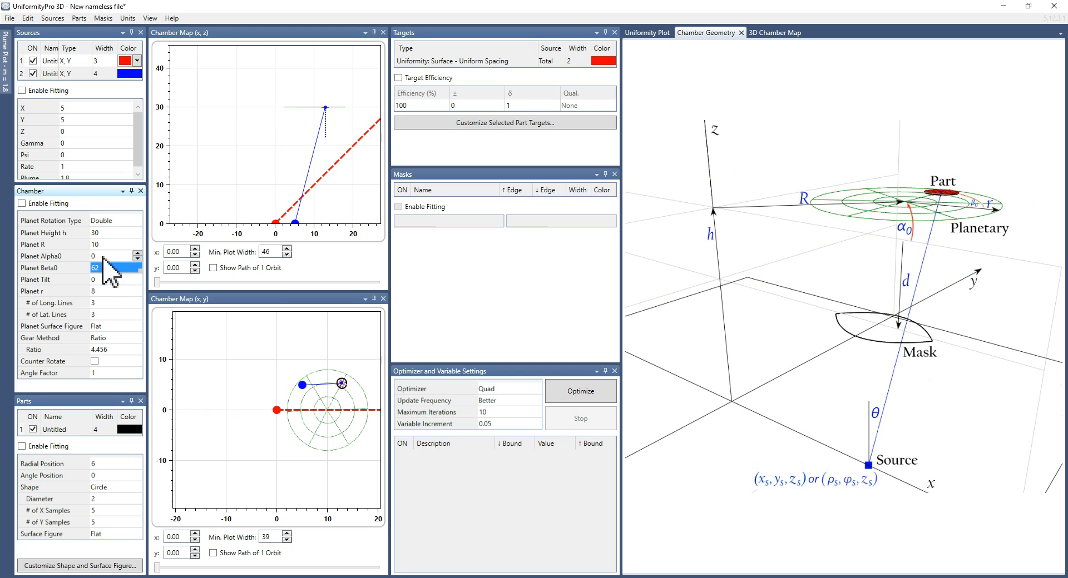
pyautogui.write('0')
pyautogui.press('Tab')
# - Delete the second source and set the remaining source's Gamma to 0
pyautogui.click(78, 73)
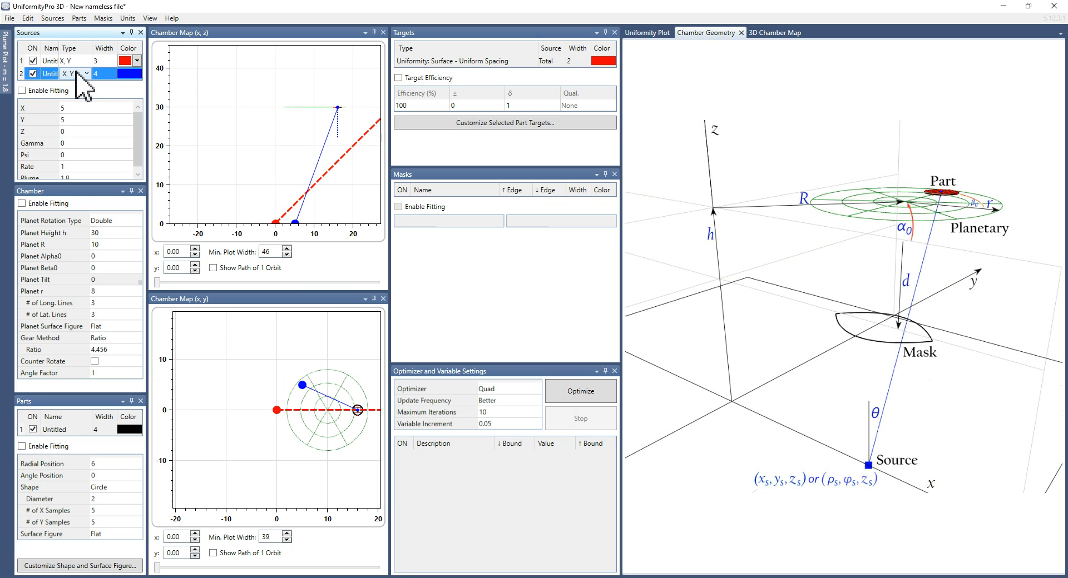
pyautogui.rightClick(65, 30)
pyautogui.click(120, 124)
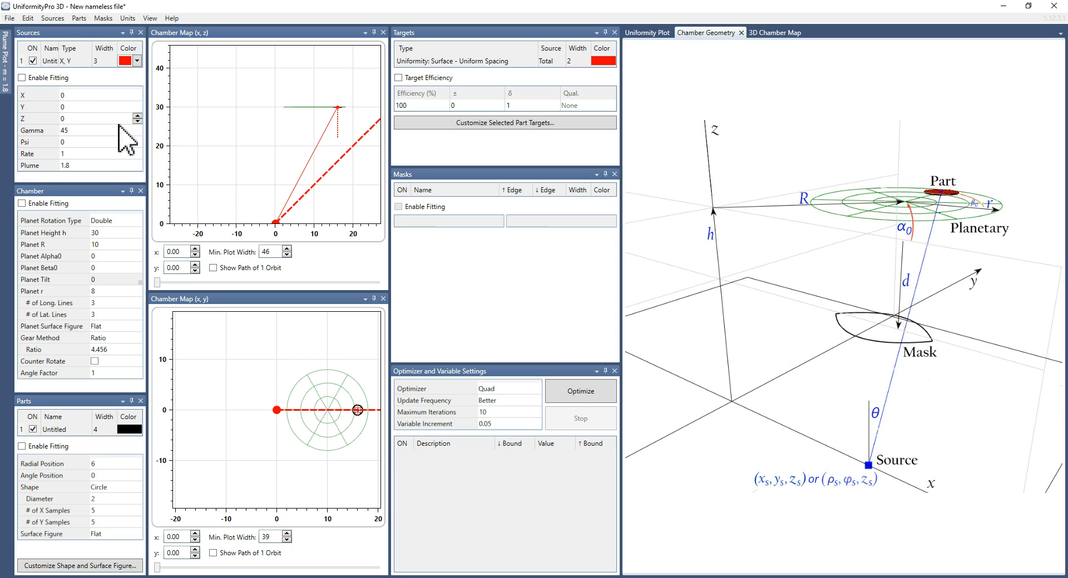
pyautogui.click(80, 132)
pyautogui.write('0')
pyautogui.press('Return')
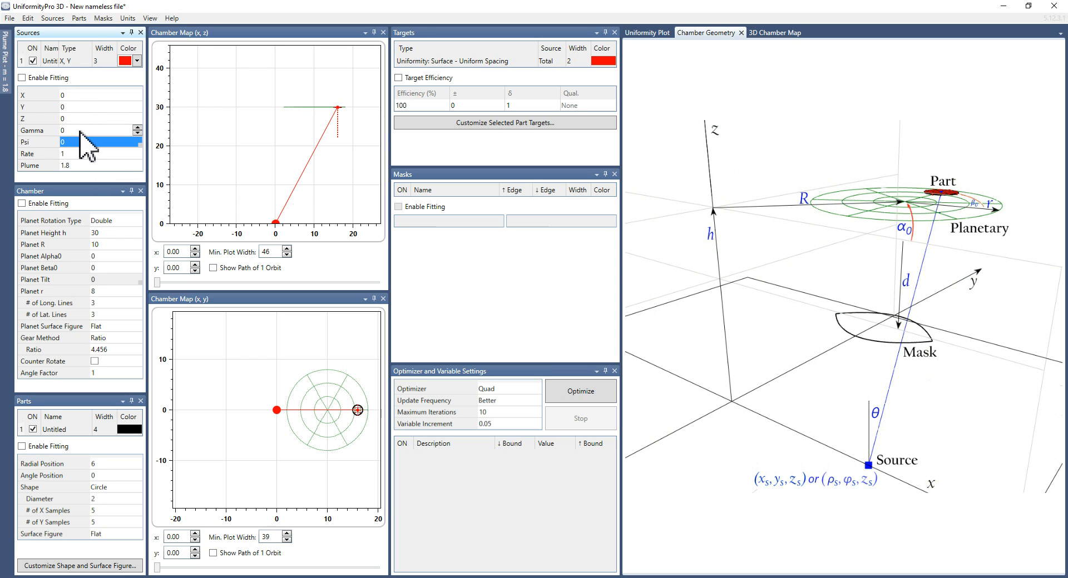
# - Set Planet Tilt to 45, change it to -45, and return it to 0
pyautogui.click(112, 280)
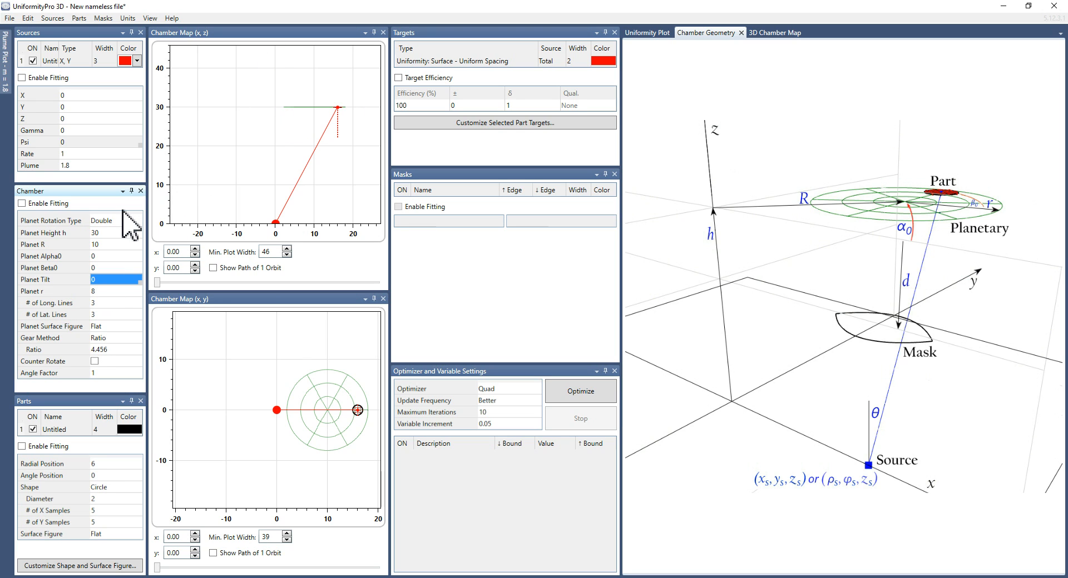
pyautogui.write('45')
pyautogui.press('Tab')
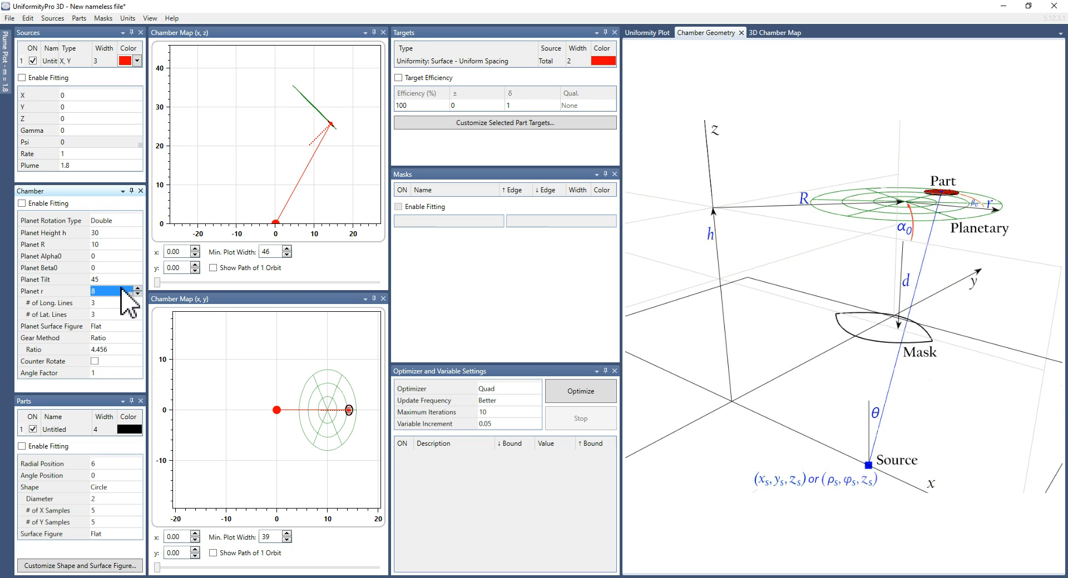
pyautogui.hotkey('shift', 'Tab')
pyautogui.write('-45')
pyautogui.press('Return')
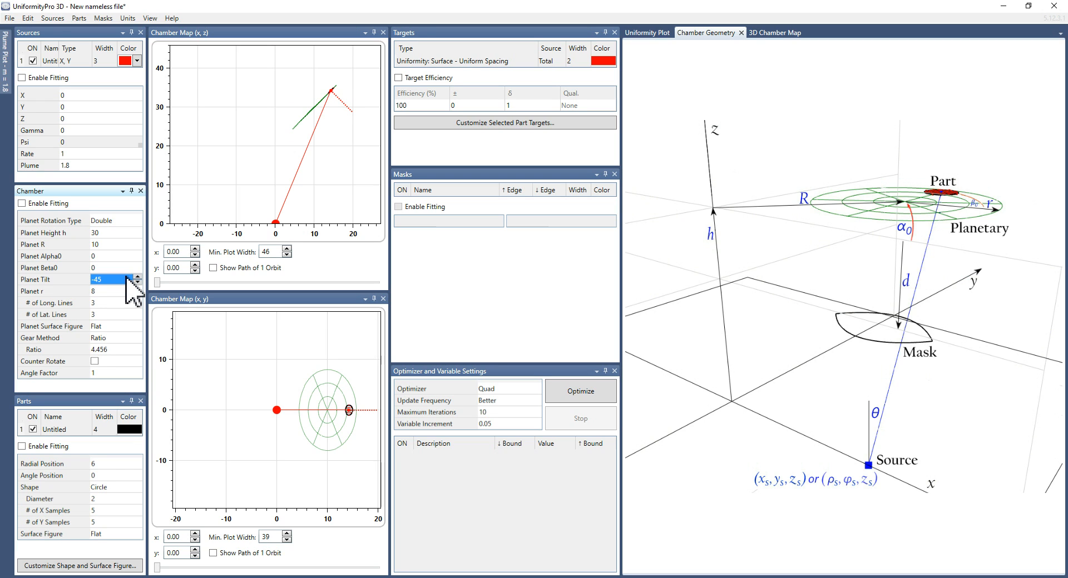
pyautogui.write('0')
pyautogui.press('Tab')
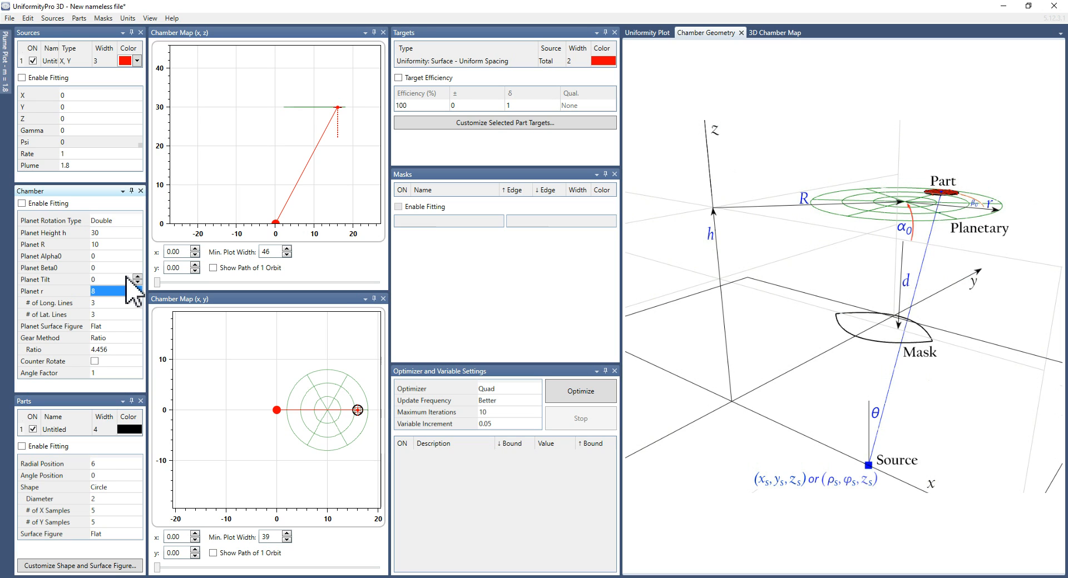
# - Set the planet's number of longitude and latitude lines to 5 each and return both to 3
pyautogui.click(110, 304)
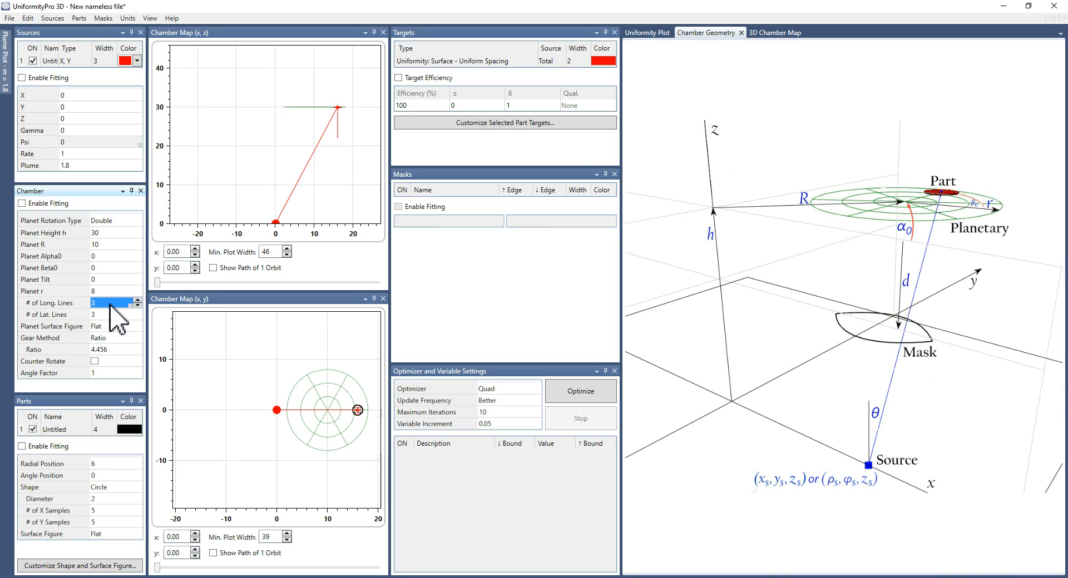
pyautogui.write('5')
pyautogui.press('Tab')
pyautogui.write('5')
pyautogui.press('Tab')
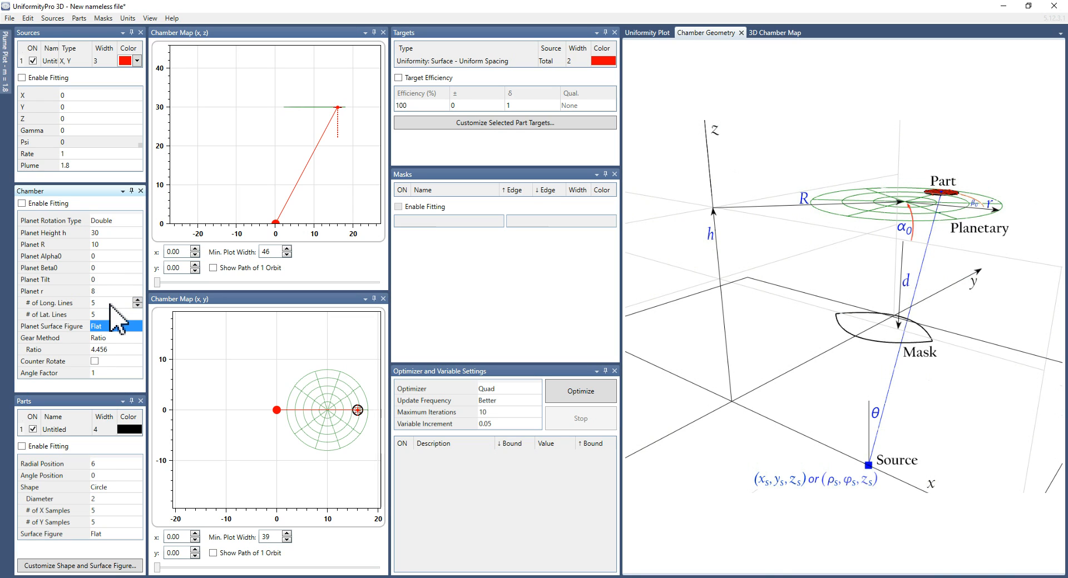
pyautogui.hotkey('shift', 'Tab')
pyautogui.hotkey('shift', 'Tab')
pyautogui.write('3')
pyautogui.press('Tab')
pyautogui.write('3')
pyautogui.press('Tab')
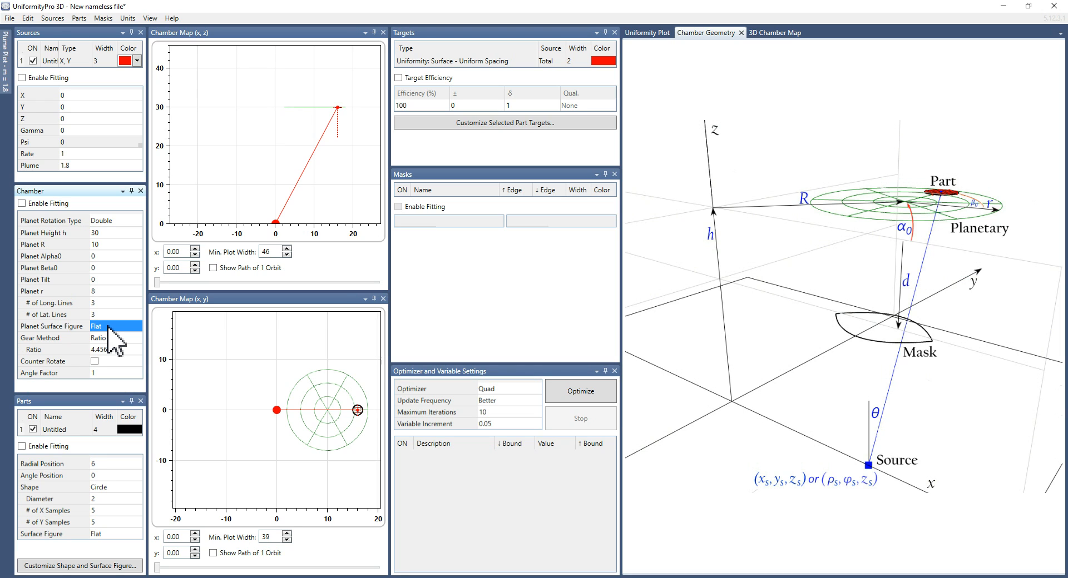
# - Set the Planet Surface Figure to Spheric with a radius of curvature of 20
pyautogui.click(108, 327)
pyautogui.click(108, 327)
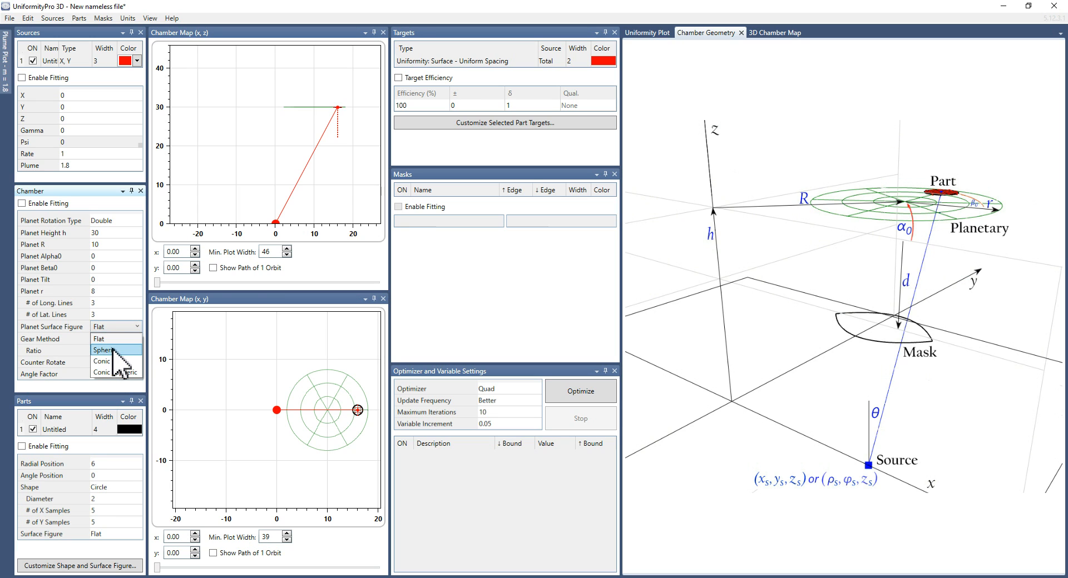
pyautogui.click(109, 350)
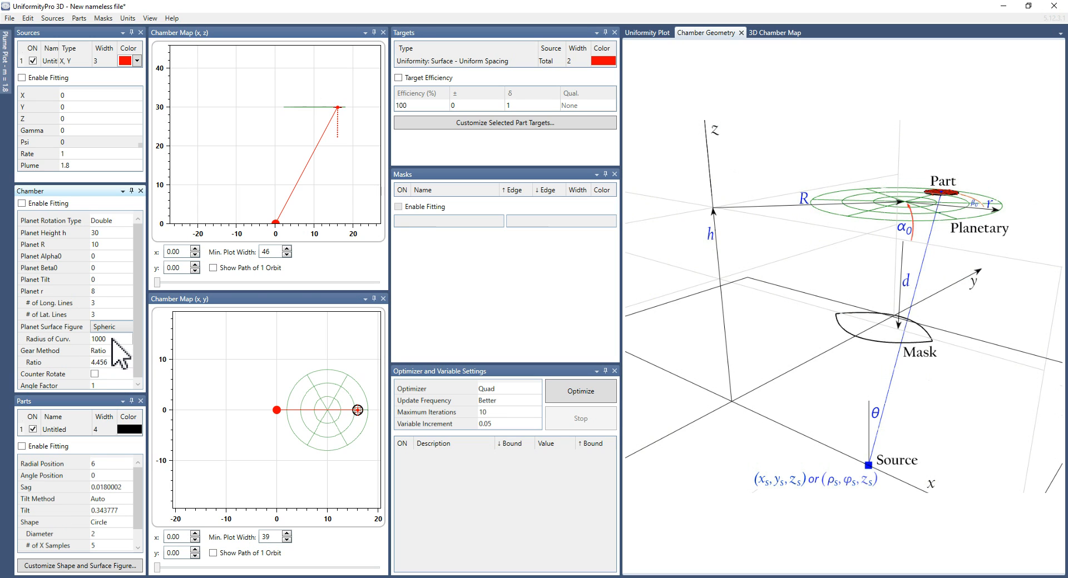
pyautogui.click(112, 339)
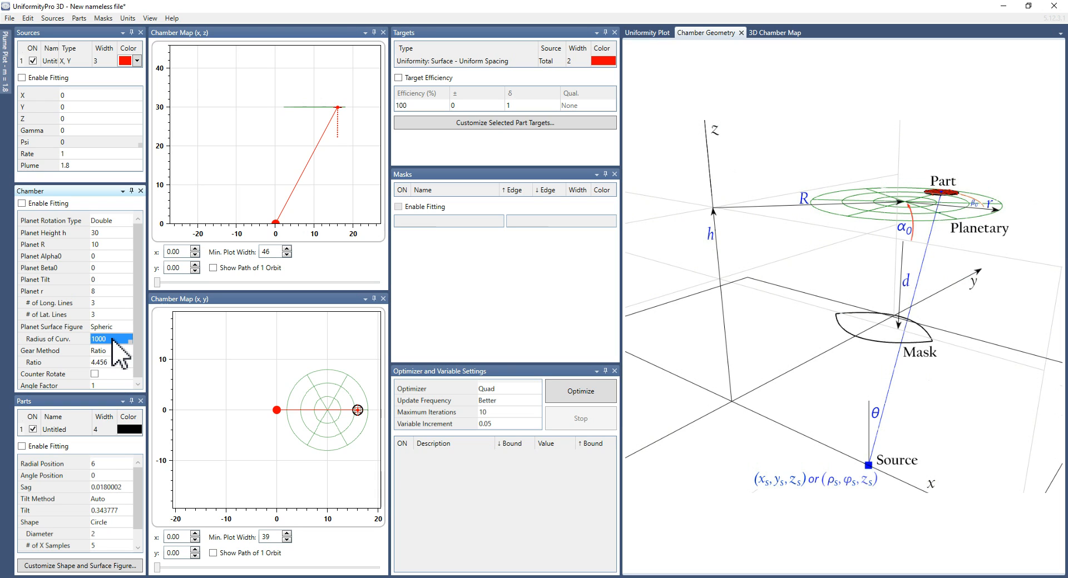
pyautogui.write('20')
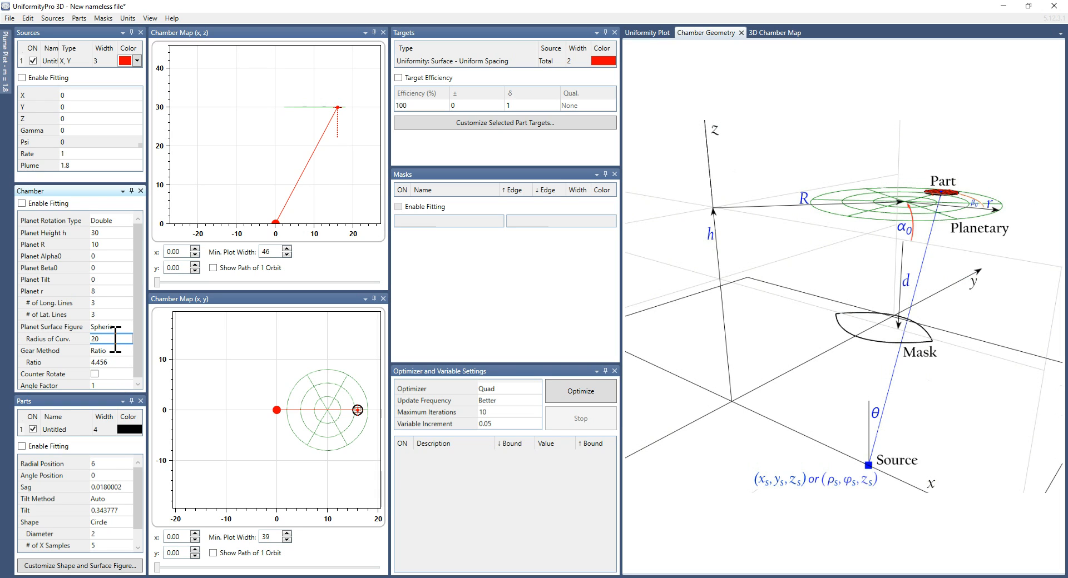
pyautogui.press('Return')
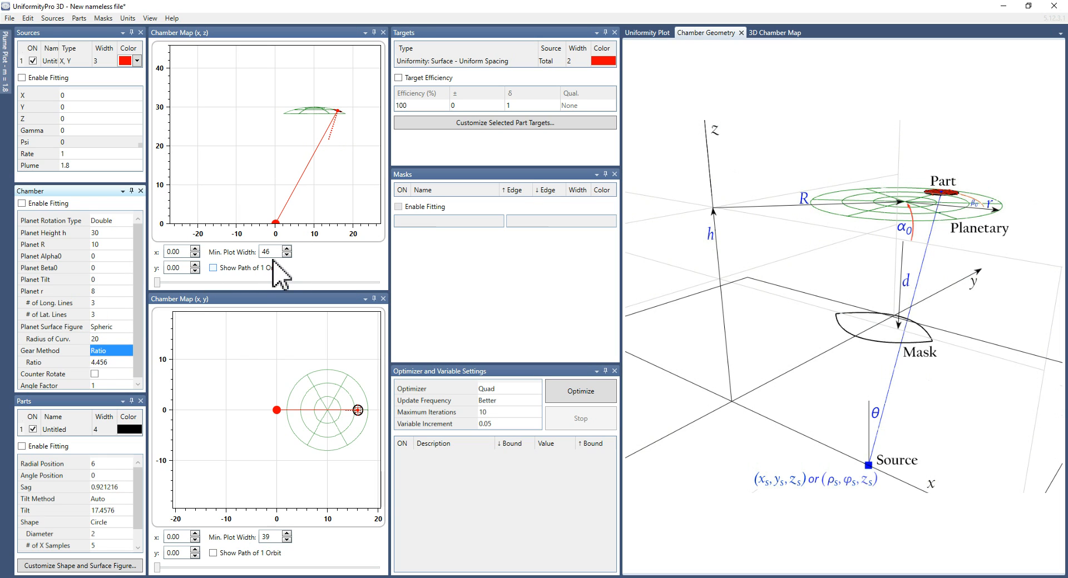
# - Focus Chamber Map (x, z) on Planet Middle and reduce its minimum plot width to 24
pyautogui.scroll(1, 274, 253)
pyautogui.scroll(-4, 274, 253)
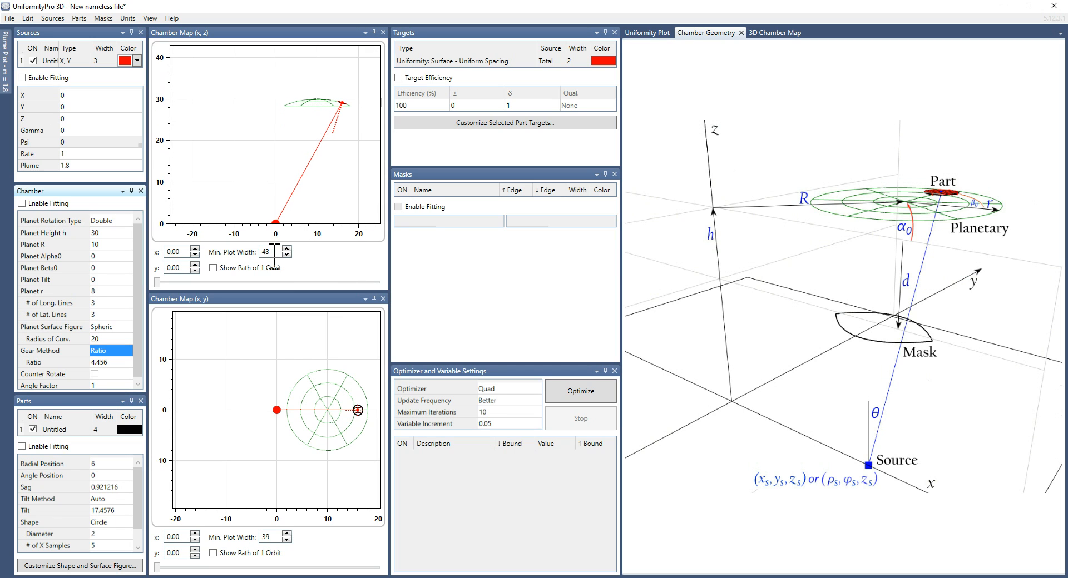
pyautogui.click(365, 32)
pyautogui.moveTo(419, 110)
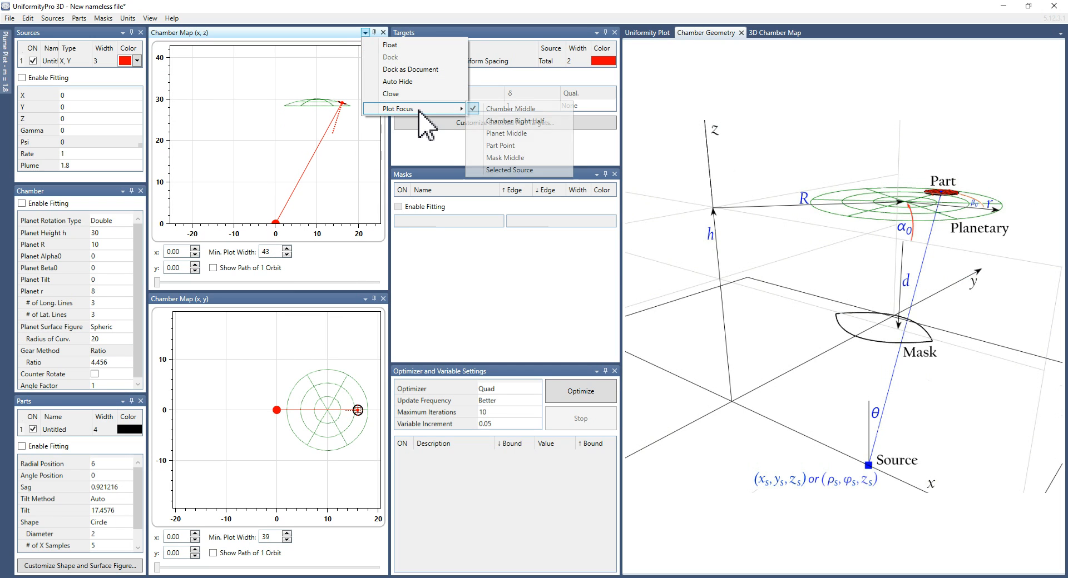
pyautogui.click(500, 133)
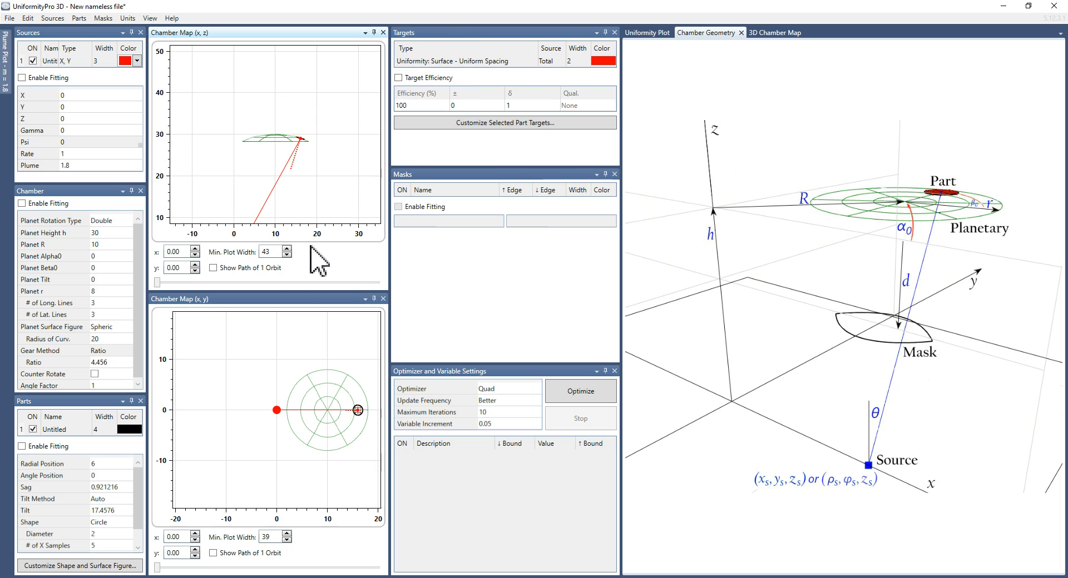
pyautogui.scroll(-6, 275, 256)
pyautogui.scroll(-13, 275, 257)
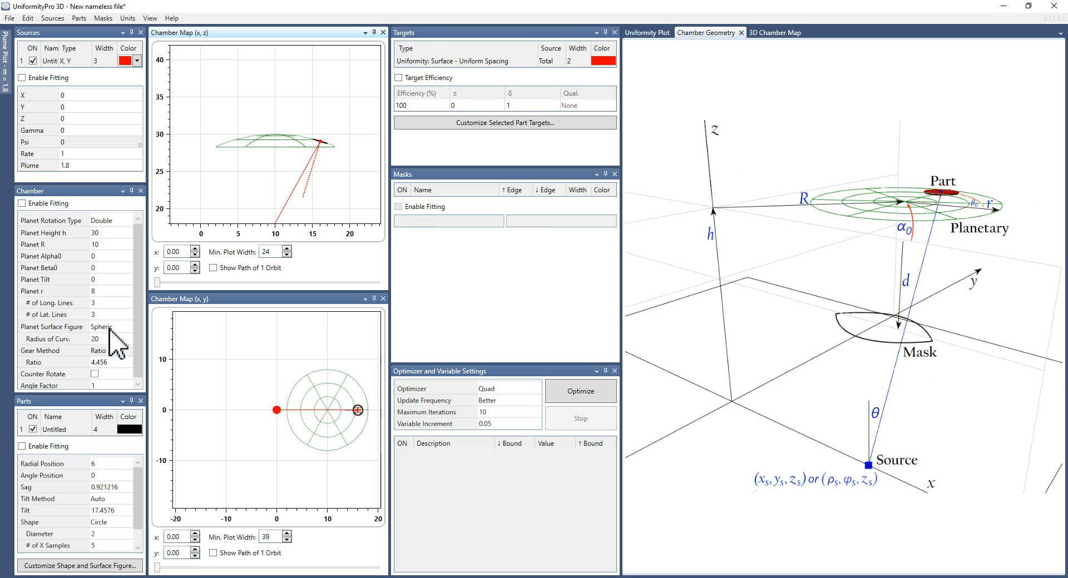
# - Set the spheric planet's radius of curvature to -20
pyautogui.click(100, 339)
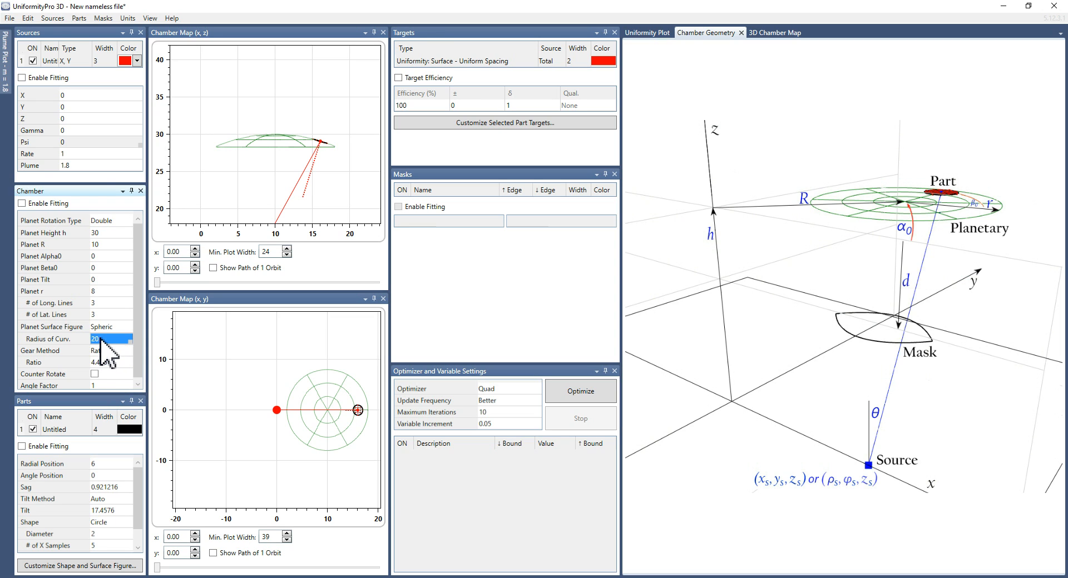
pyautogui.write('-20')
pyautogui.press('Return')
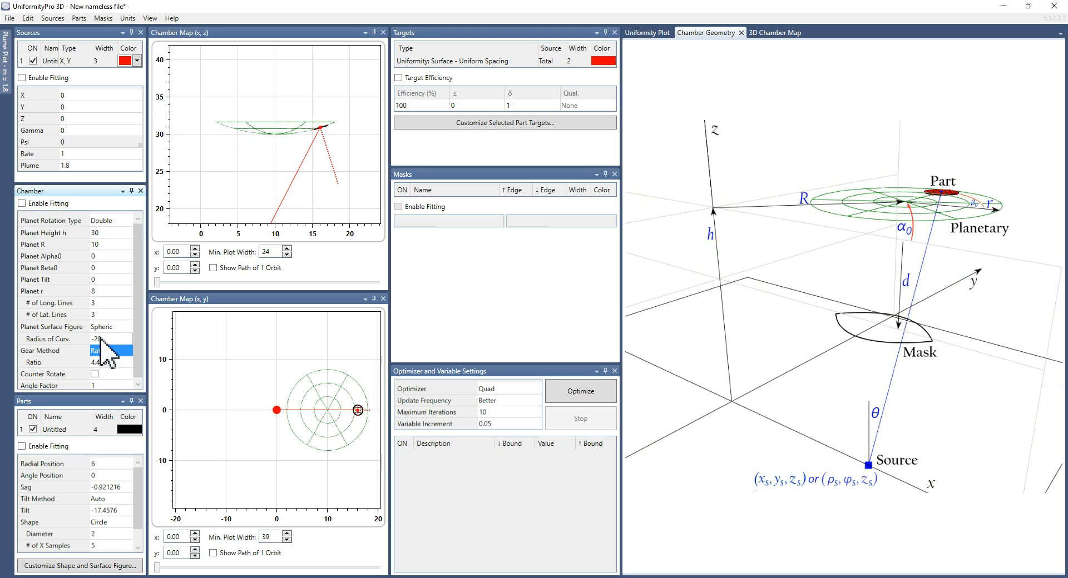
pyautogui.click(101, 339)
pyautogui.moveTo(136, 322); pyautogui.dragTo(137, 328)
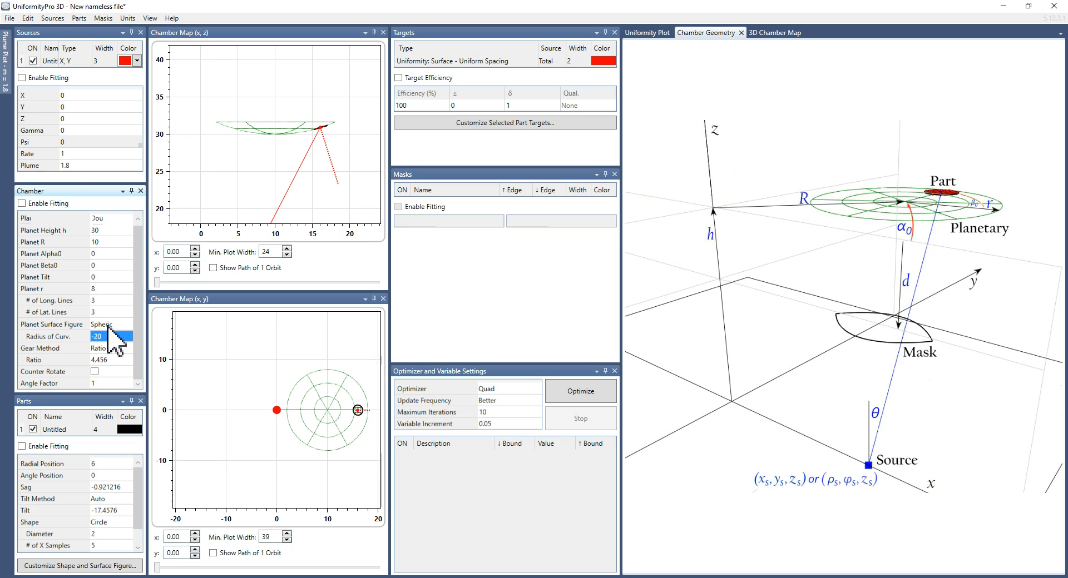
# - Change the Planet Surface Figure from Spheric to Flat
pyautogui.click(108, 327)
pyautogui.click(109, 328)
pyautogui.click(113, 341)
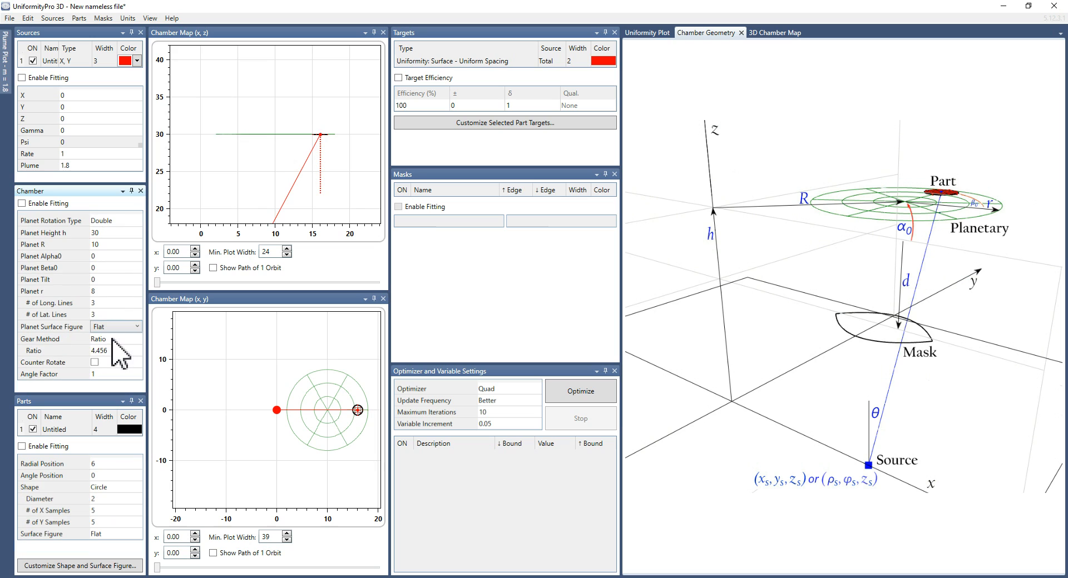
# - Set the Planet Surface Figure to Conic Aspheric and examine its Conic and A4 to A10 coefficients
pyautogui.click(114, 328)
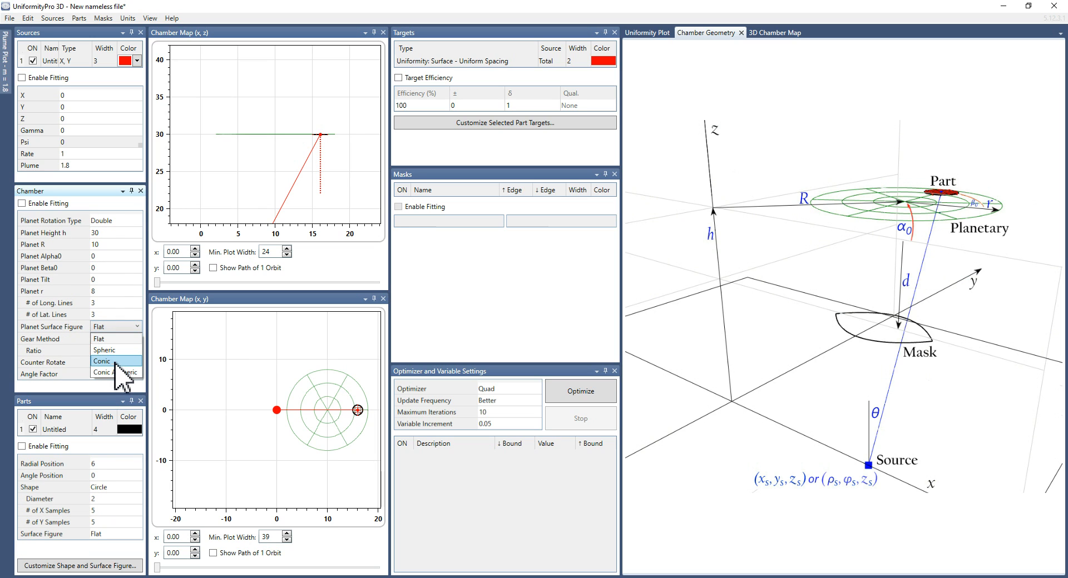
pyautogui.click(117, 373)
pyautogui.moveTo(139, 311); pyautogui.dragTo(140, 340)
pyautogui.click(106, 309)
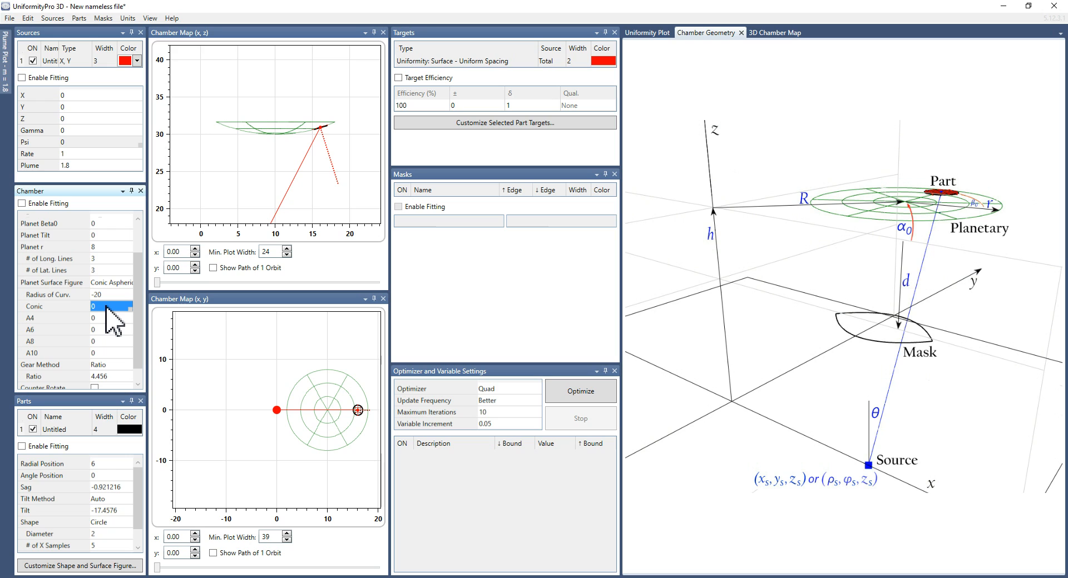
pyautogui.scroll(-1, 109, 325)
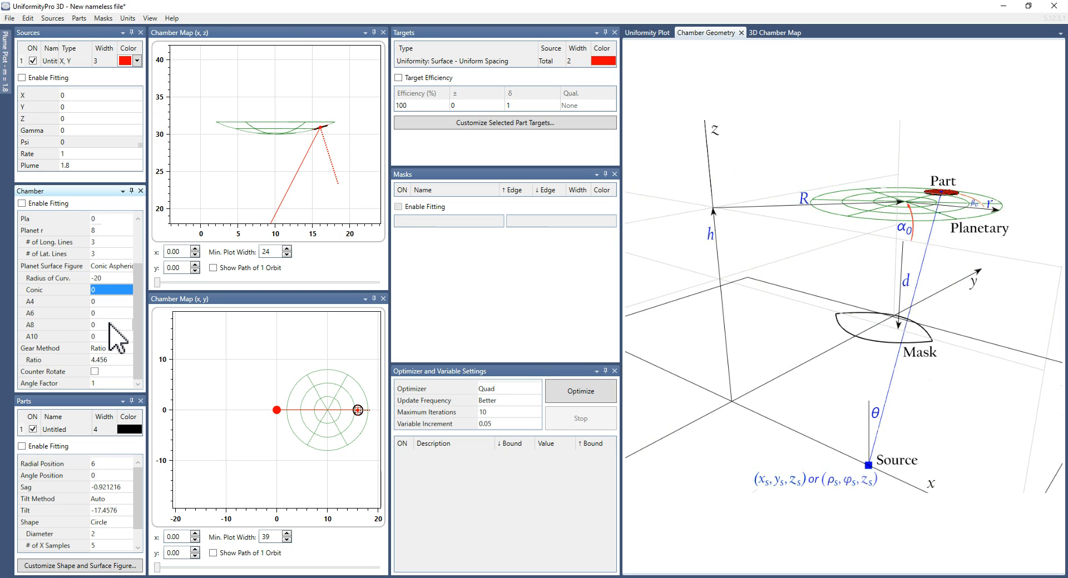
# - Return the Planet Surface Figure from Conic Aspheric to Flat
pyautogui.click(112, 266)
pyautogui.click(110, 267)
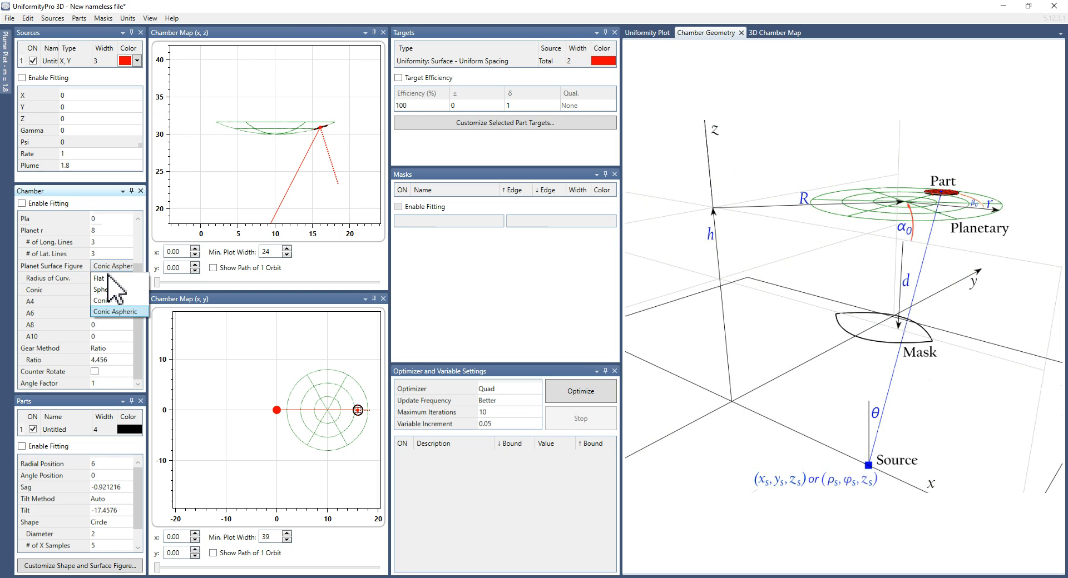
pyautogui.click(109, 278)
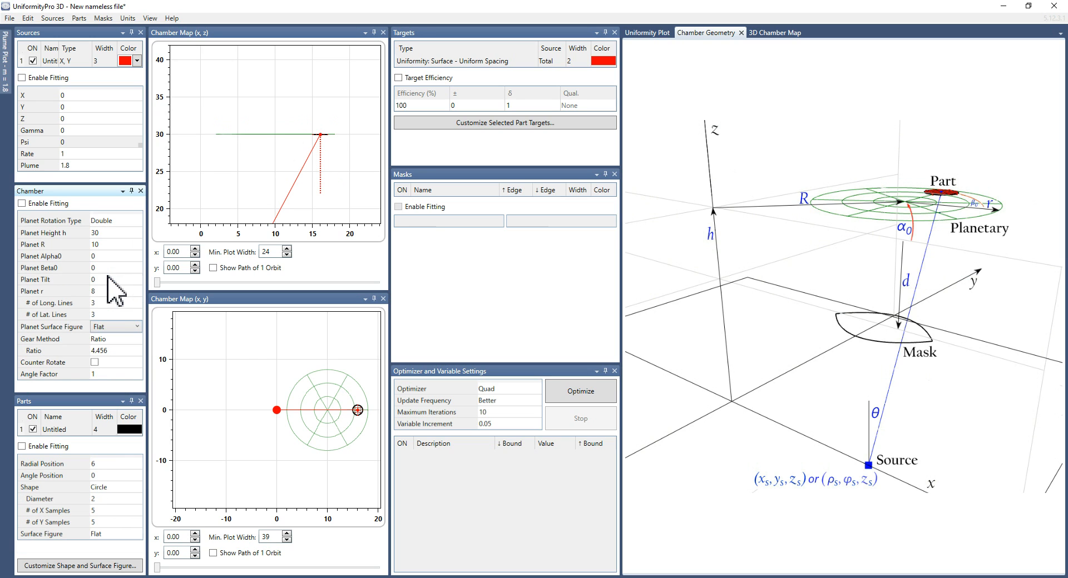
pyautogui.click(105, 315)
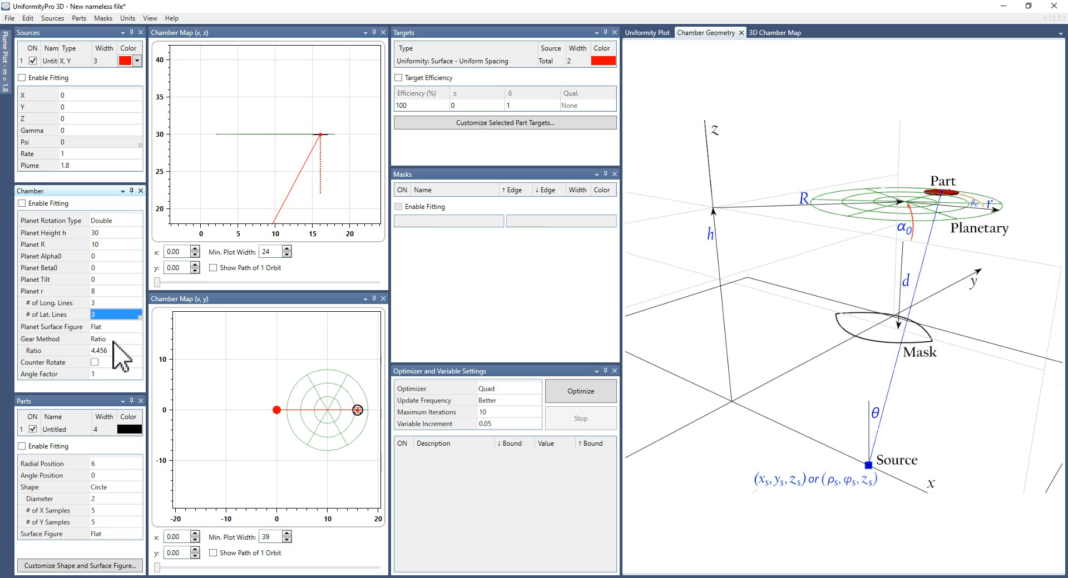
# - Set the Gear Method to Cogs and select the Sun Cogs value
pyautogui.click(115, 341)
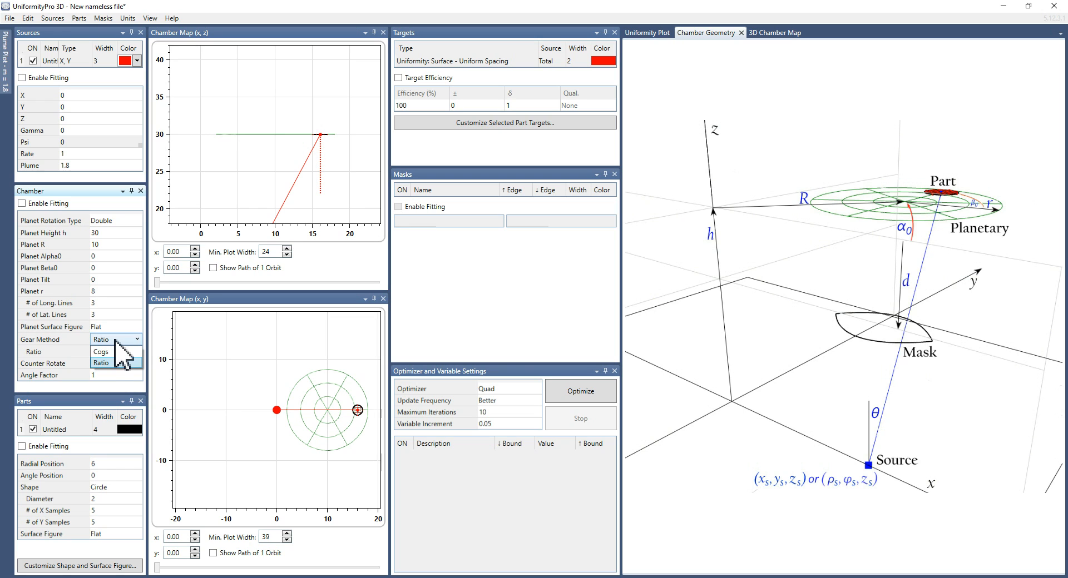
pyautogui.click(112, 352)
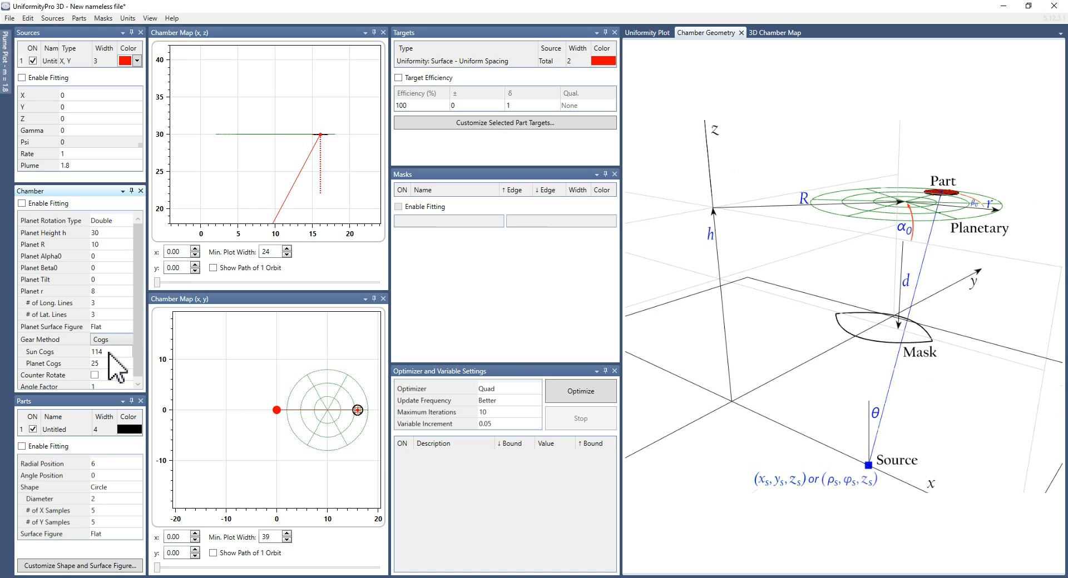
pyautogui.click(109, 352)
pyautogui.scroll(-1, 108, 345)
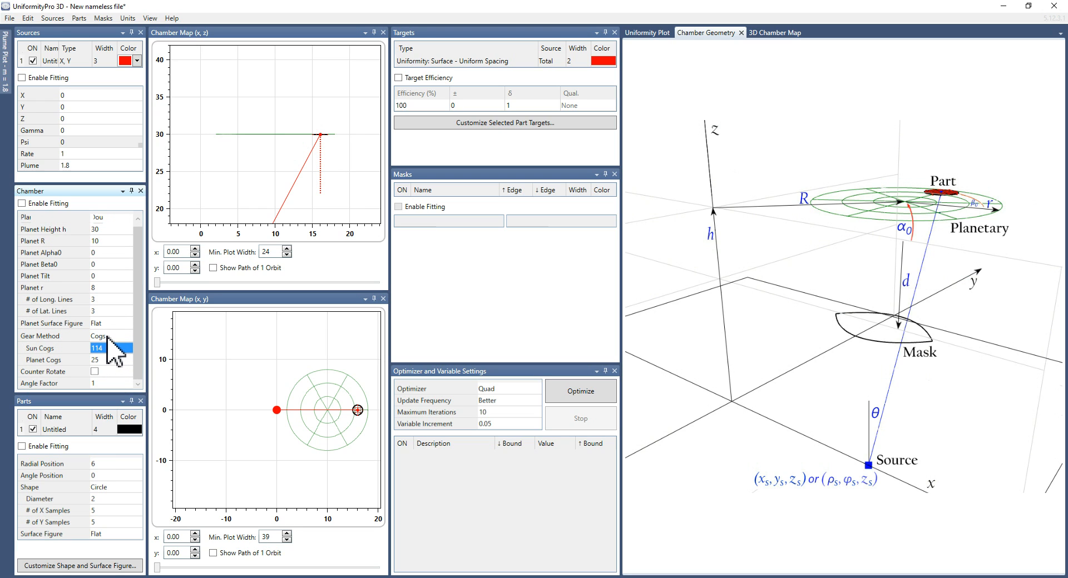
# - Switch the chamber's Gear Method from Cogs to Ratio and set the ratio to 1
pyautogui.click(107, 337)
pyautogui.click(108, 358)
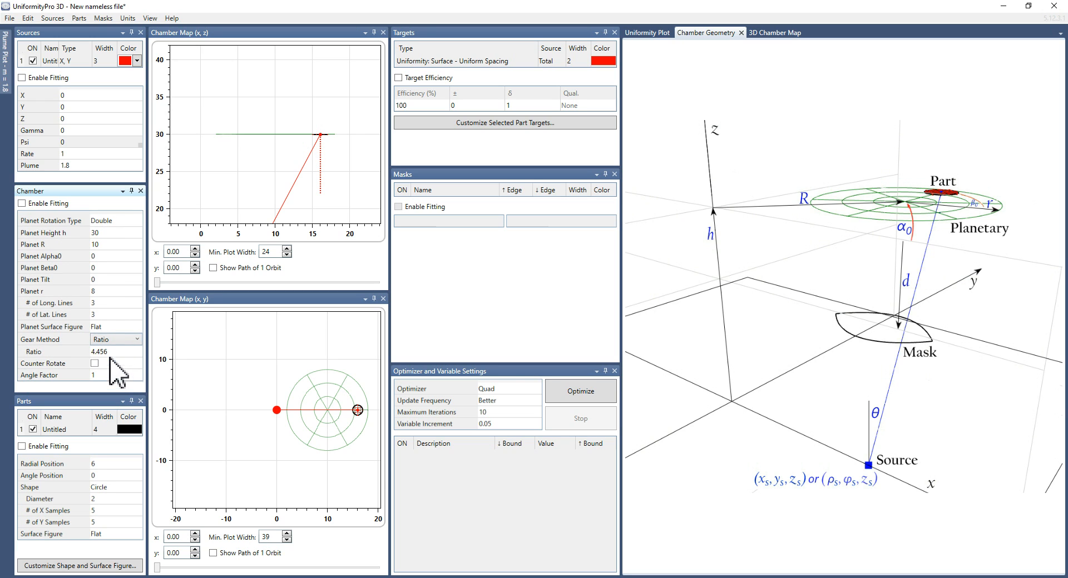
pyautogui.click(106, 352)
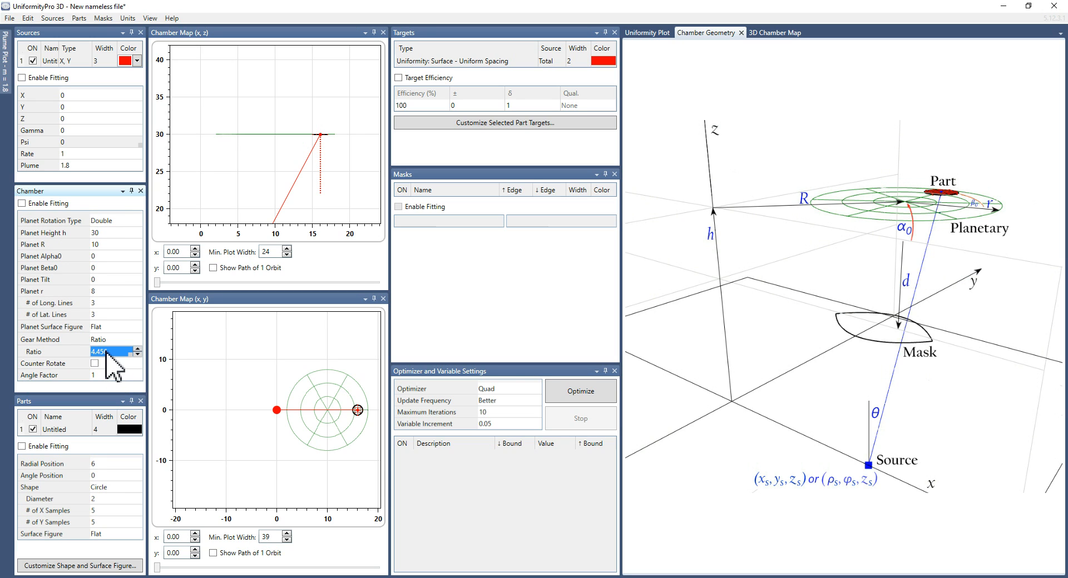
pyautogui.write('0')
pyautogui.press('Tab')
# - Run the planet through its orbit in the (x, y) chamber map and show the path of one orbit
pyautogui.moveTo(156, 567); pyautogui.dragTo(321, 568)
pyautogui.moveTo(361, 575)
pyautogui.mouseDown()
pyautogui.moveTo(382, 568)
pyautogui.moveTo(154, 561)
pyautogui.moveTo(389, 570)
pyautogui.moveTo(158, 568)
pyautogui.moveTo(383, 573)
pyautogui.moveTo(159, 564)
pyautogui.moveTo(368, 559)
pyautogui.moveTo(381, 563)
pyautogui.moveTo(143, 561)
pyautogui.mouseUp()
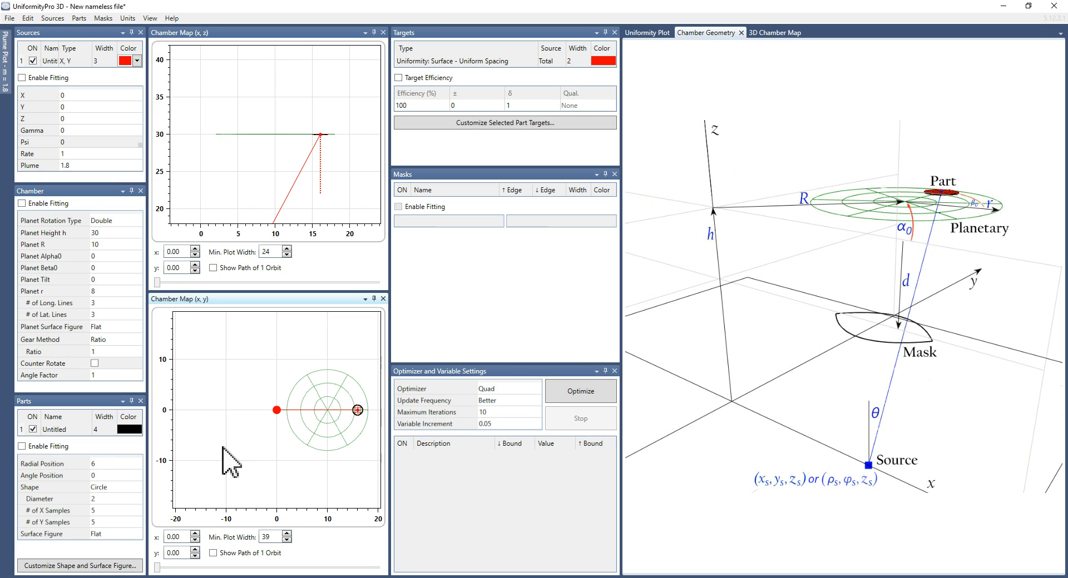
pyautogui.moveTo(158, 567)
pyautogui.mouseDown()
pyautogui.moveTo(214, 572)
pyautogui.moveTo(149, 566)
pyautogui.mouseUp()
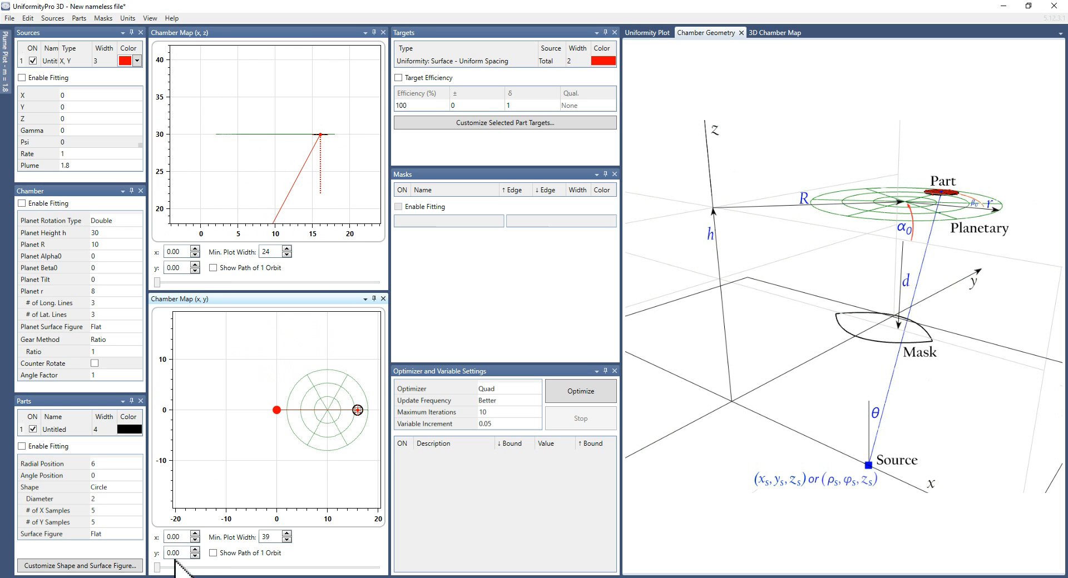
pyautogui.click(213, 553)
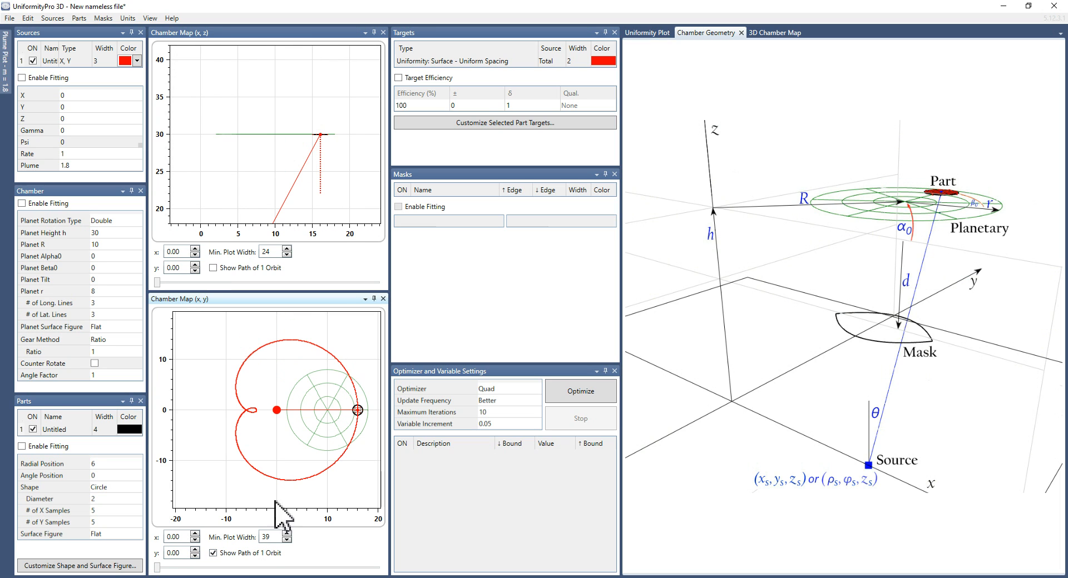
pyautogui.moveTo(162, 572); pyautogui.dragTo(139, 570)
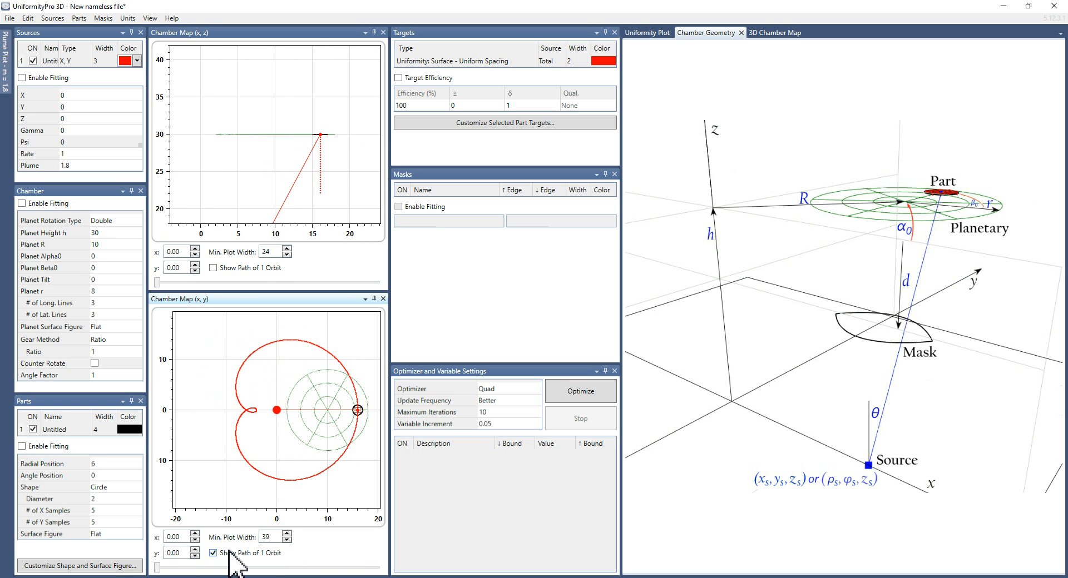
# - Set the gear ratio to 4.456 and run the planet through its orbit in the (x, y) chamber map
pyautogui.click(113, 352)
pyautogui.write('4.456')
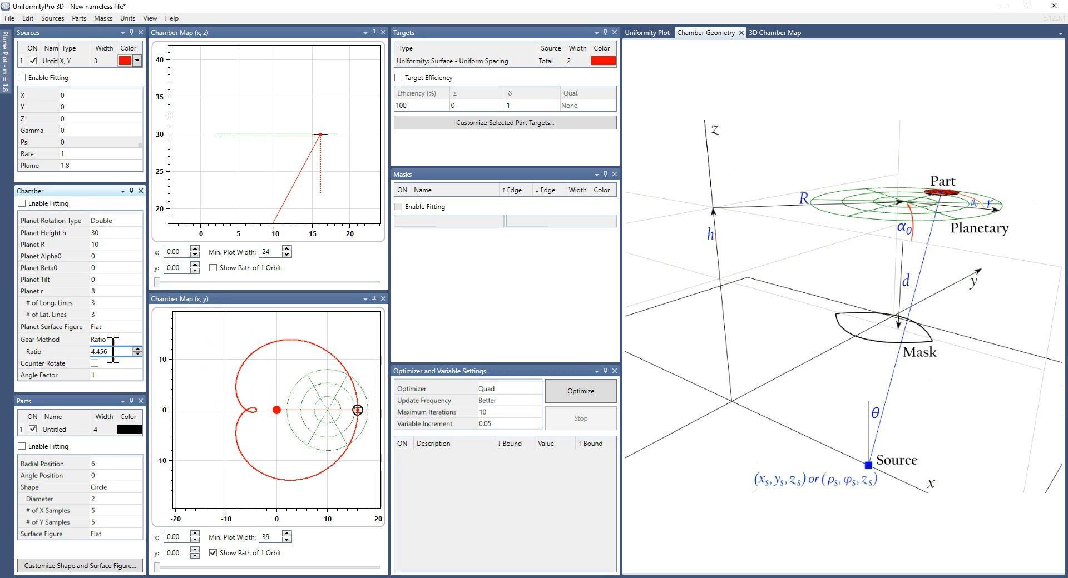
pyautogui.press('Tab')
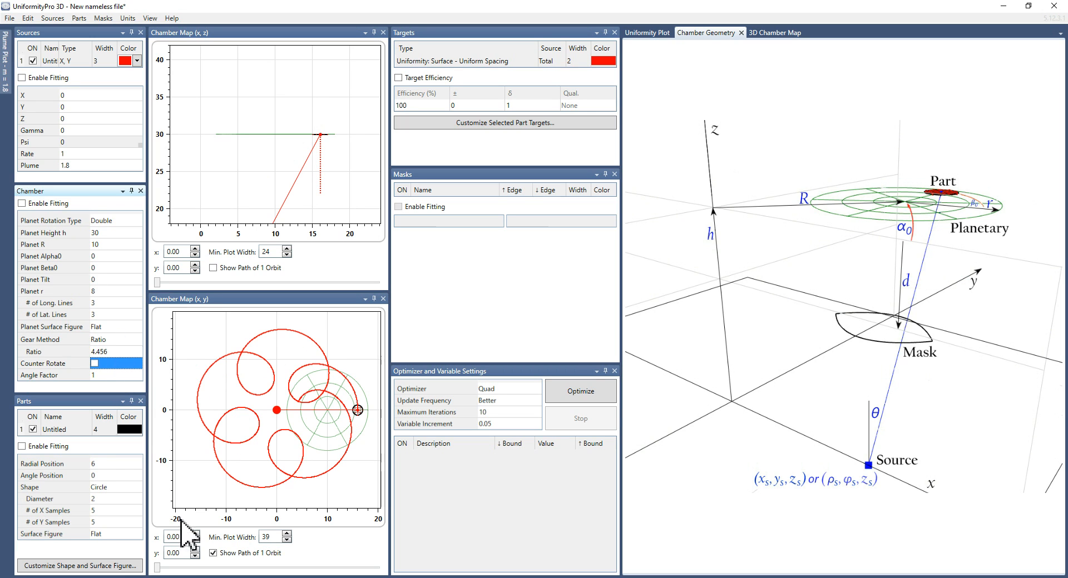
pyautogui.moveTo(158, 567); pyautogui.dragTo(134, 570)
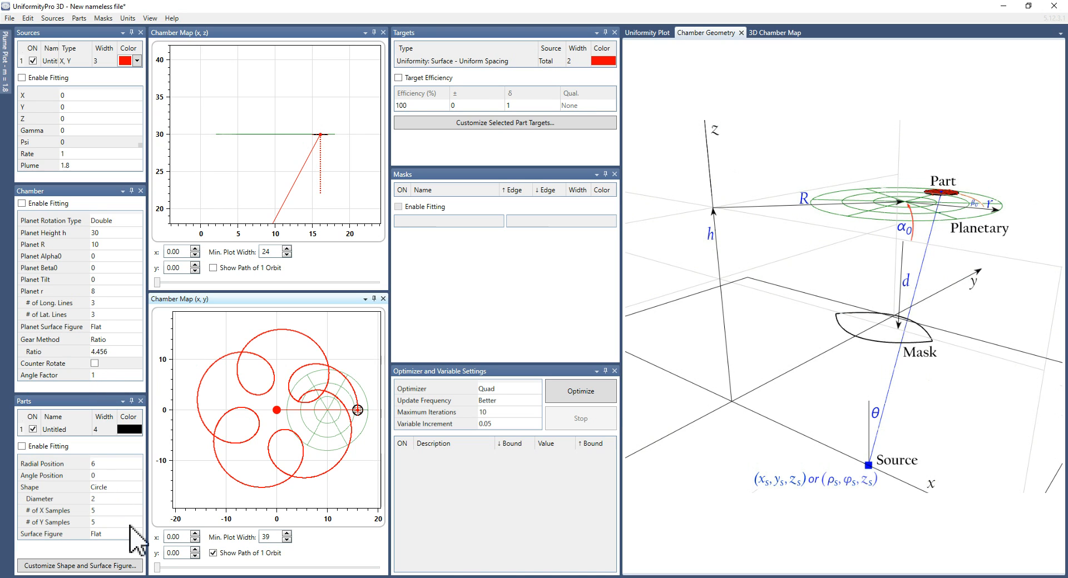
pyautogui.moveTo(158, 567)
pyautogui.mouseDown()
pyautogui.moveTo(170, 569)
pyautogui.moveTo(155, 568)
pyautogui.mouseUp()
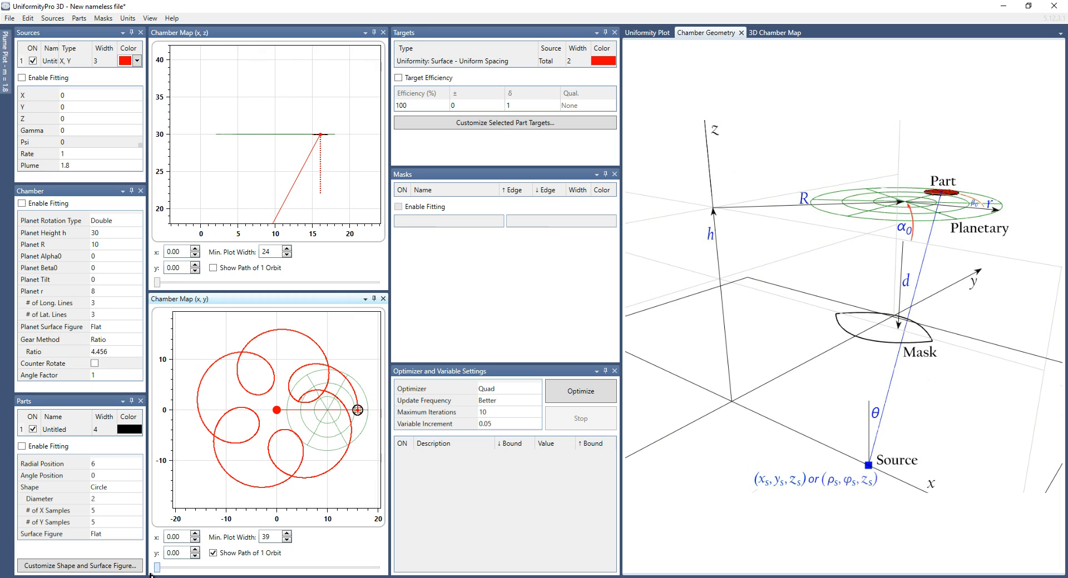
# - Preview the (x, y) orbit with Counter Rotate enabled, switch that option off again, and select the Angle Factor value
pyautogui.click(95, 363)
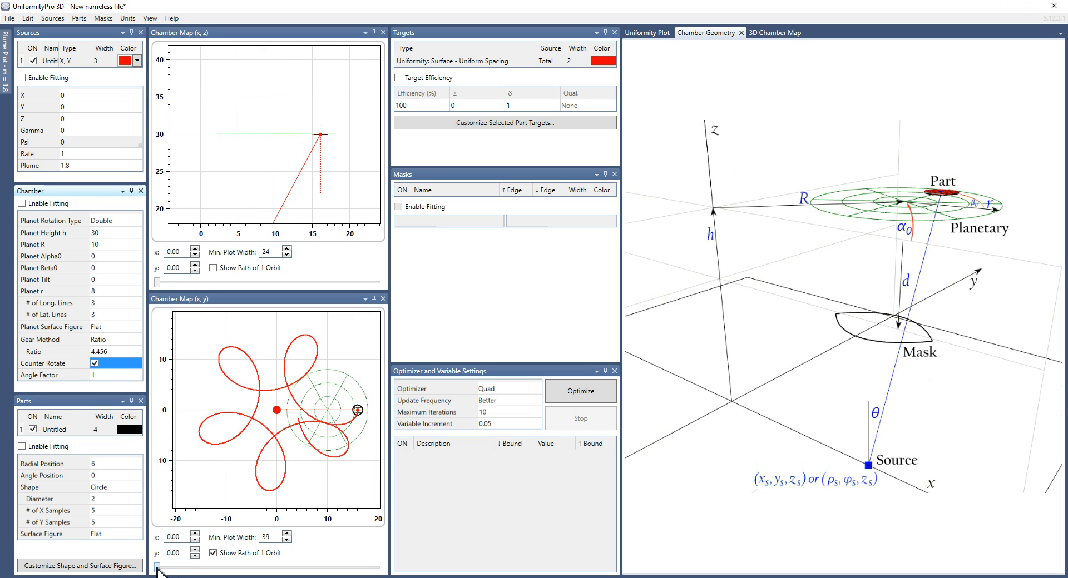
pyautogui.moveTo(158, 570)
pyautogui.mouseDown()
pyautogui.moveTo(228, 577)
pyautogui.moveTo(157, 575)
pyautogui.mouseUp()
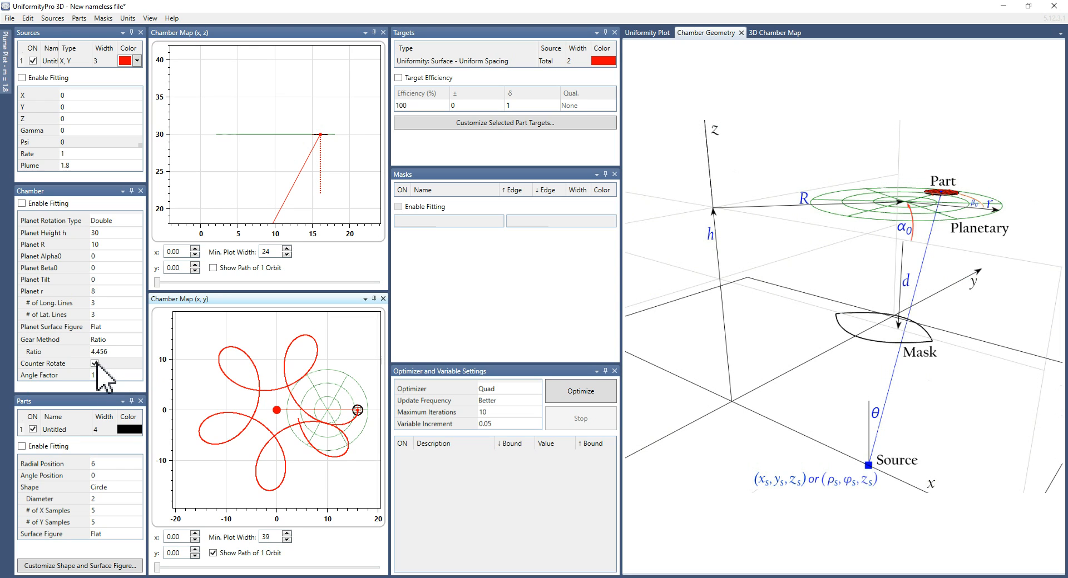
pyautogui.click(95, 364)
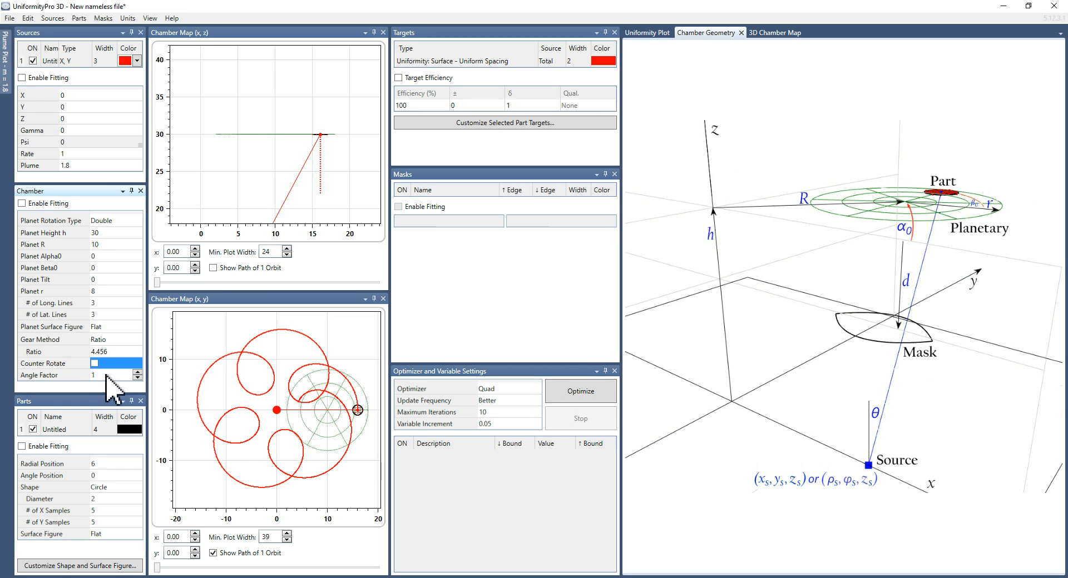
pyautogui.click(106, 375)
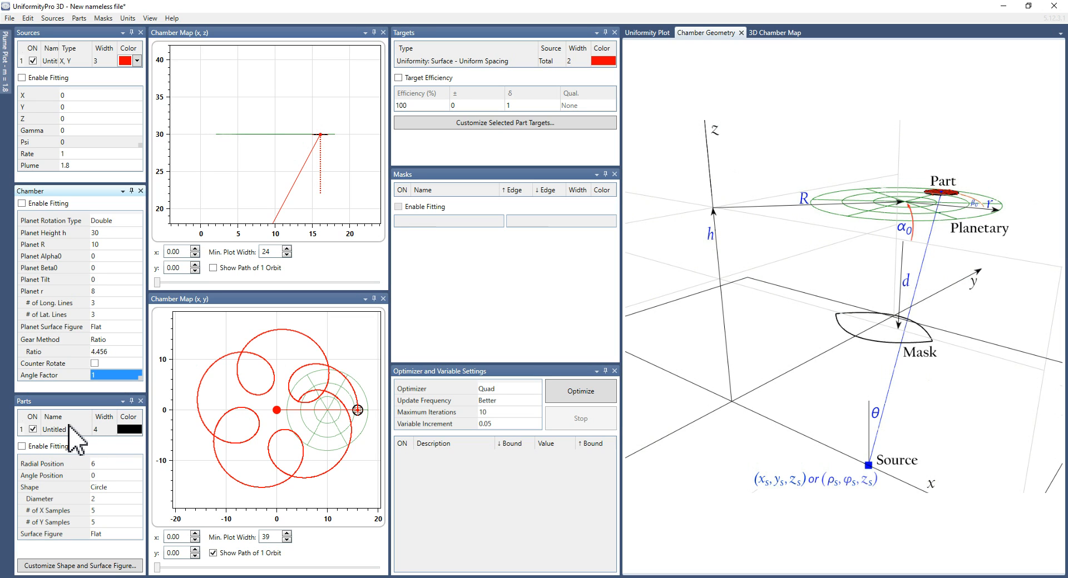
# - Add a new part and set its Radial Position to 0
pyautogui.rightClick(74, 401)
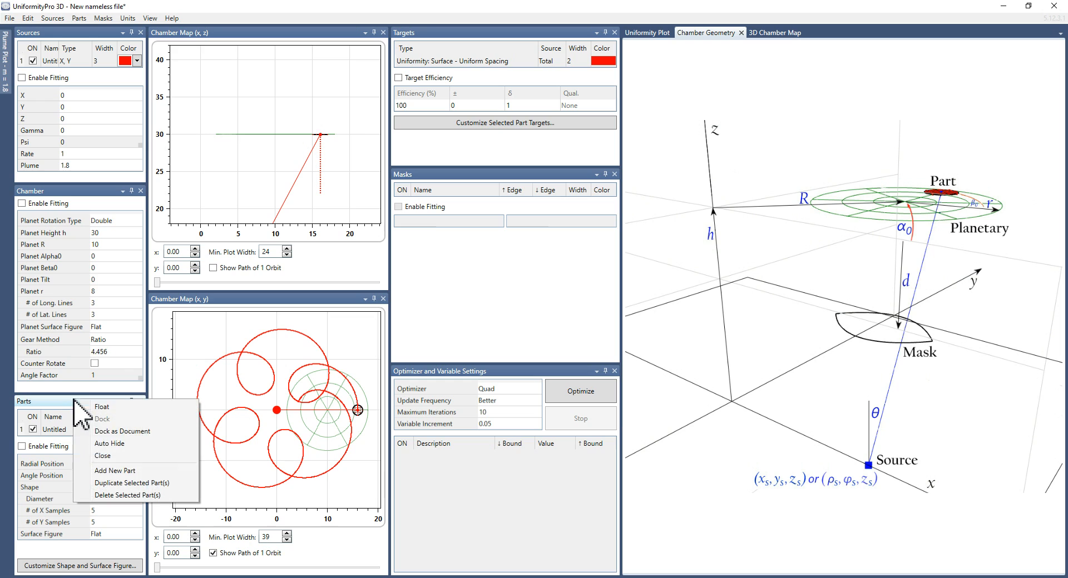
pyautogui.click(117, 472)
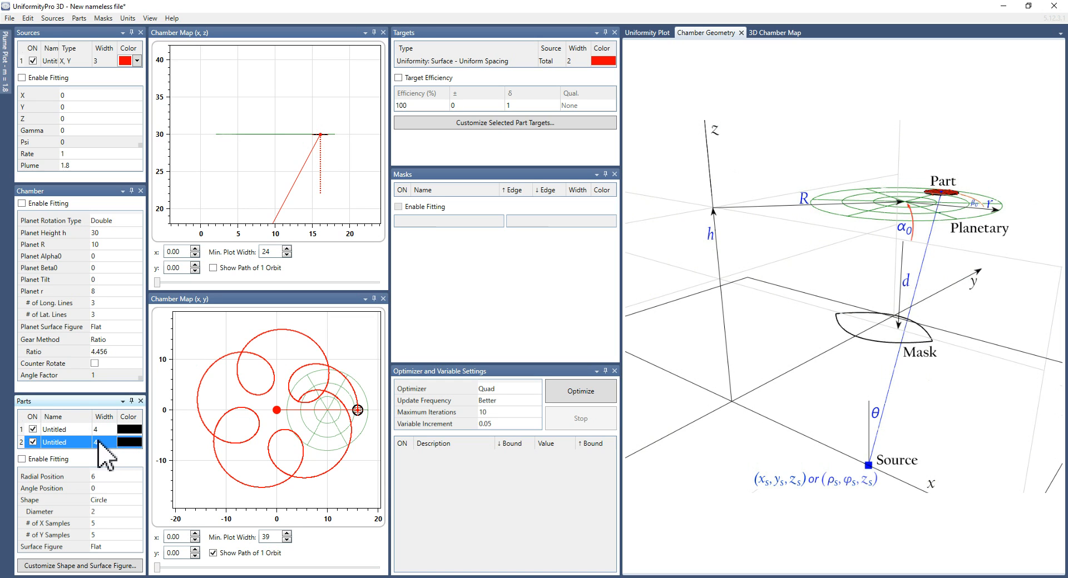
pyautogui.click(109, 478)
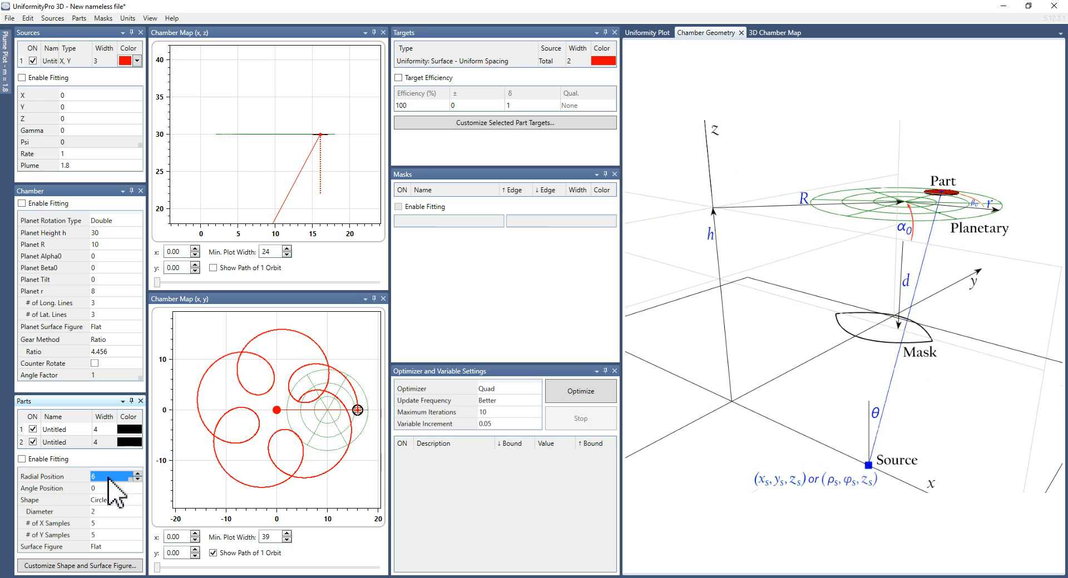
pyautogui.write('0')
pyautogui.press('Tab')
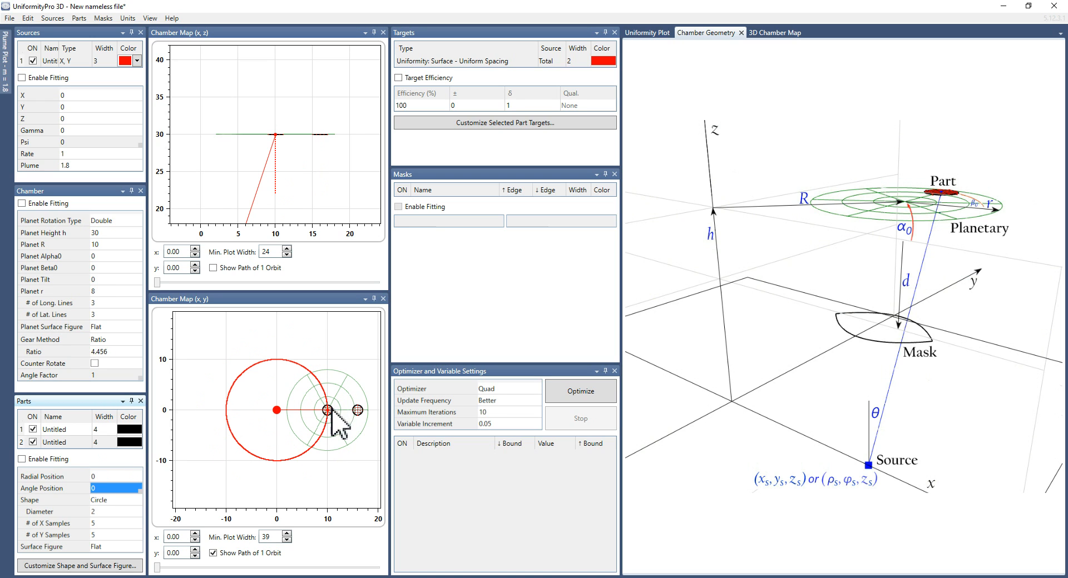
# - Color the first part blue and the second part green
pyautogui.click(134, 432)
pyautogui.click(136, 430)
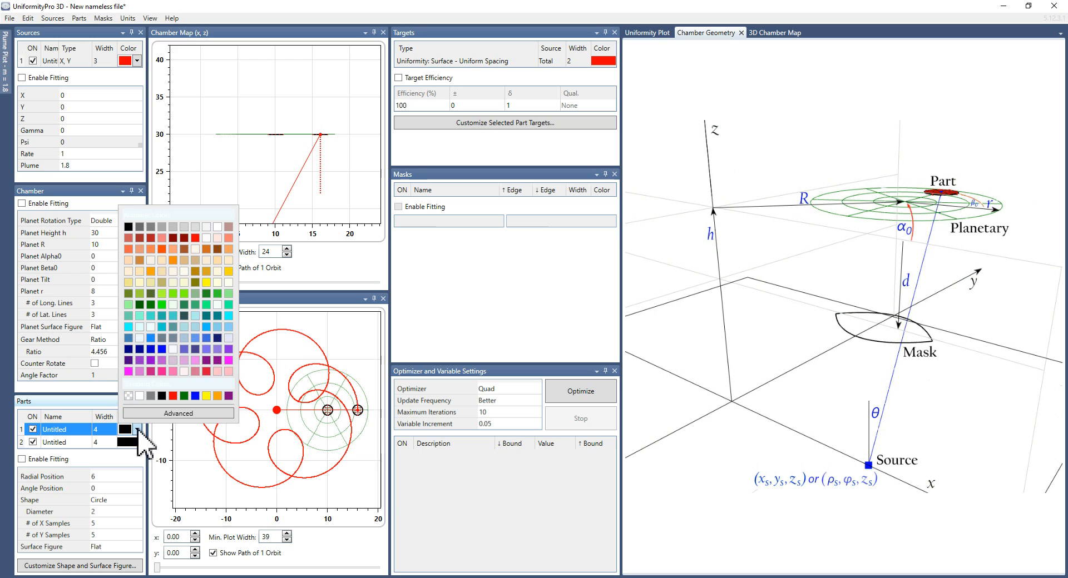
pyautogui.click(196, 395)
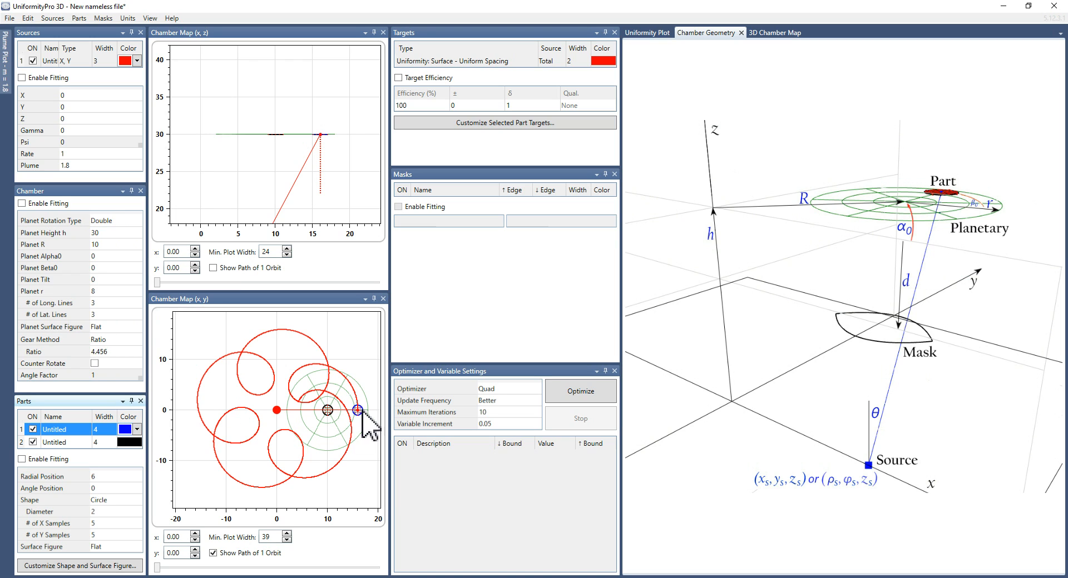
pyautogui.click(137, 442)
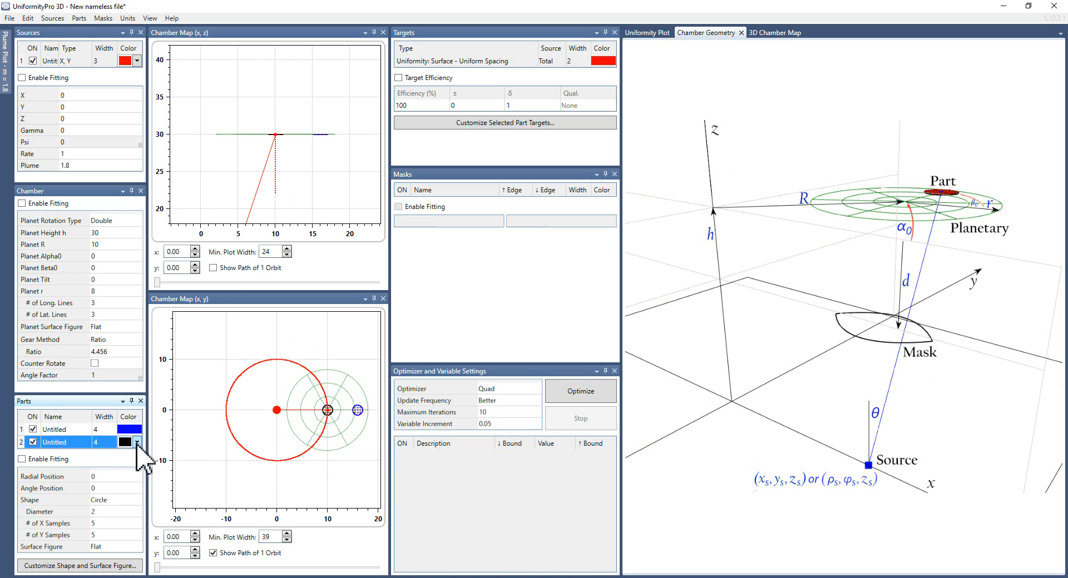
pyautogui.click(137, 443)
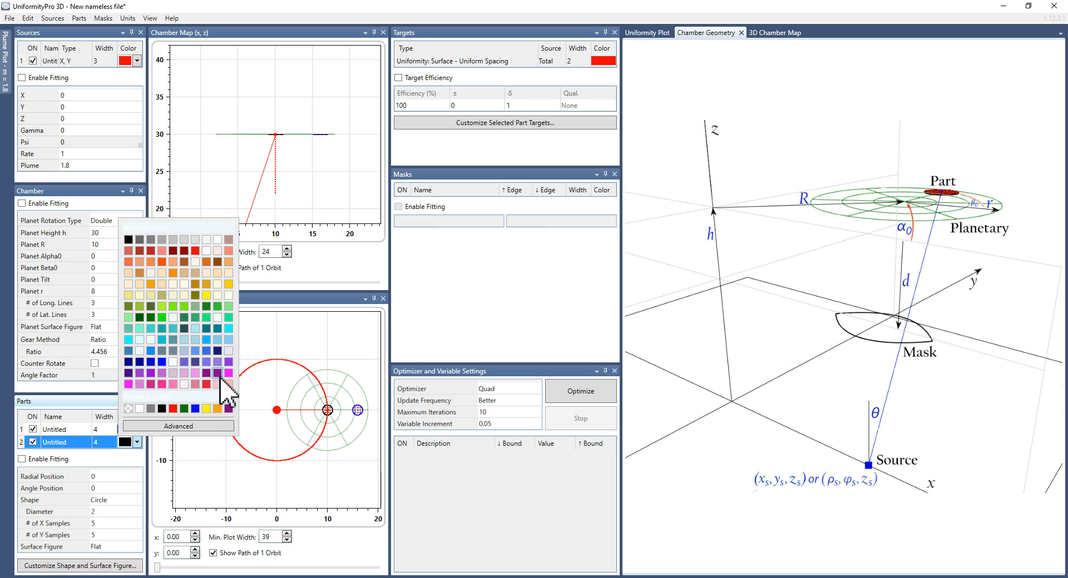
pyautogui.click(206, 317)
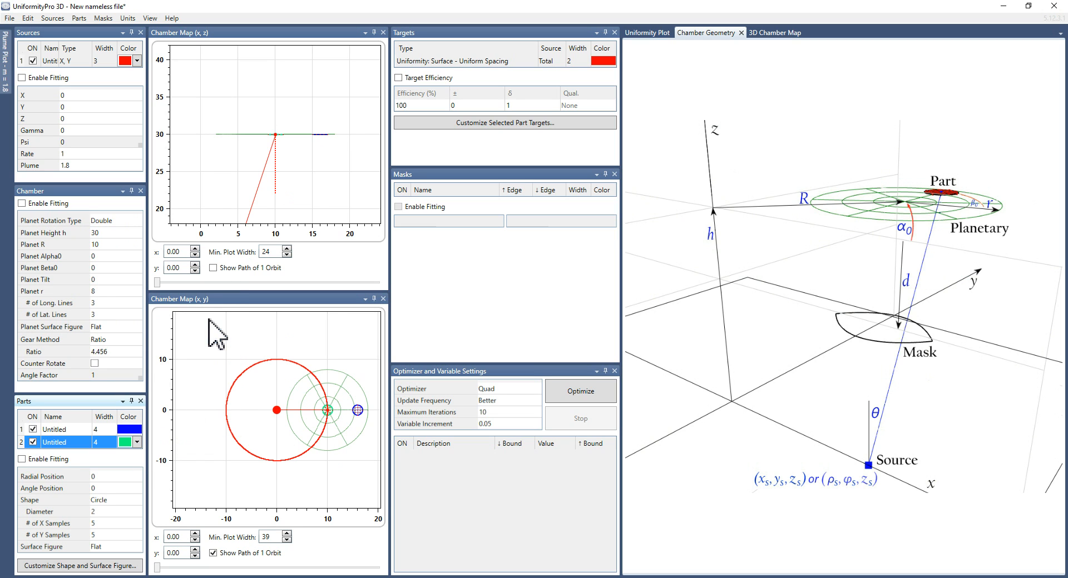
# - Try a line width of 8 for both parts and return both widths to 4
pyautogui.click(103, 430)
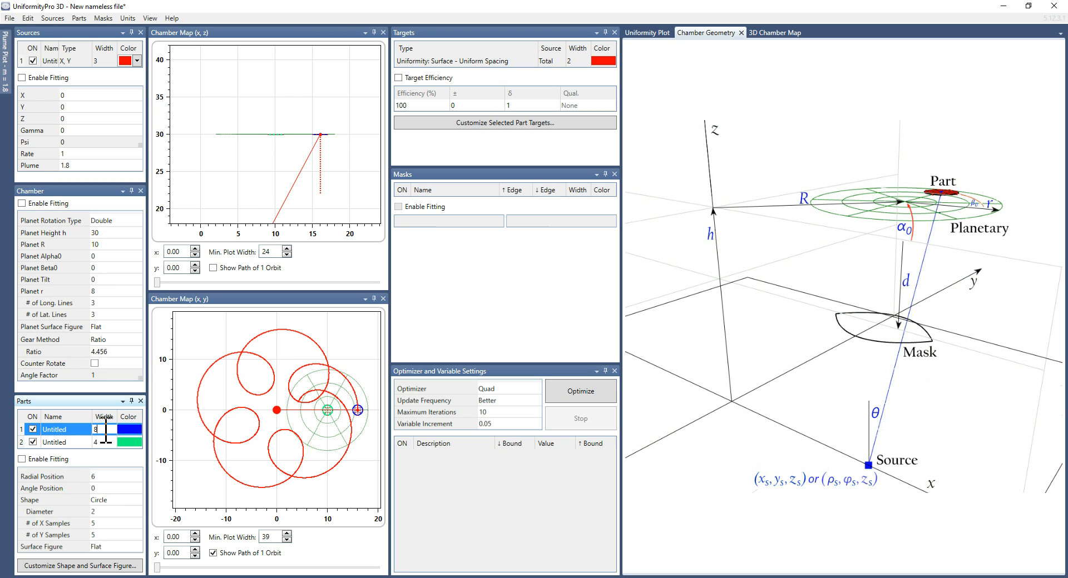
pyautogui.write('8')
pyautogui.press('Return')
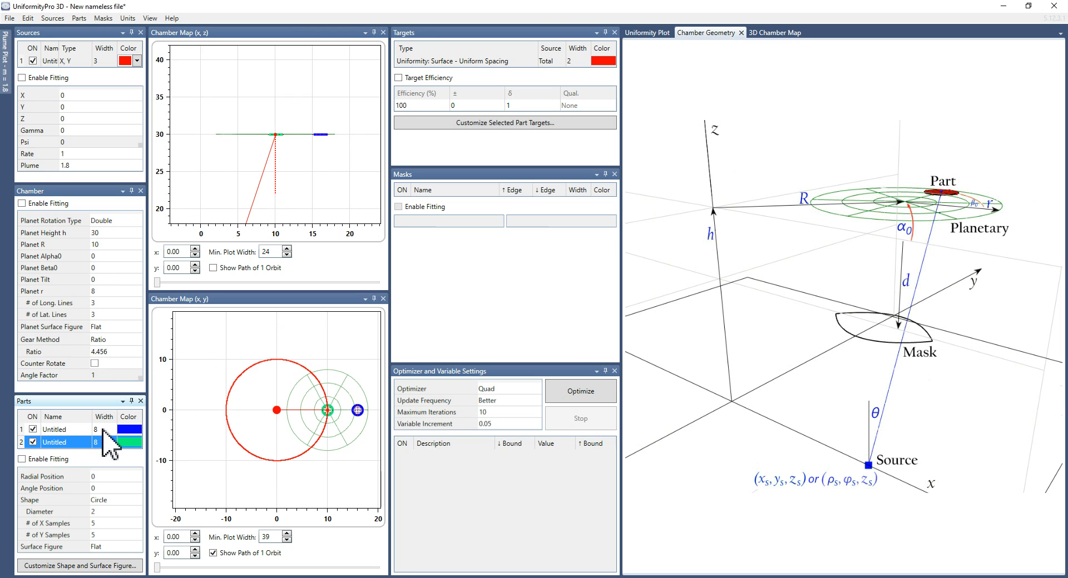
pyautogui.click(102, 429)
pyautogui.write('4')
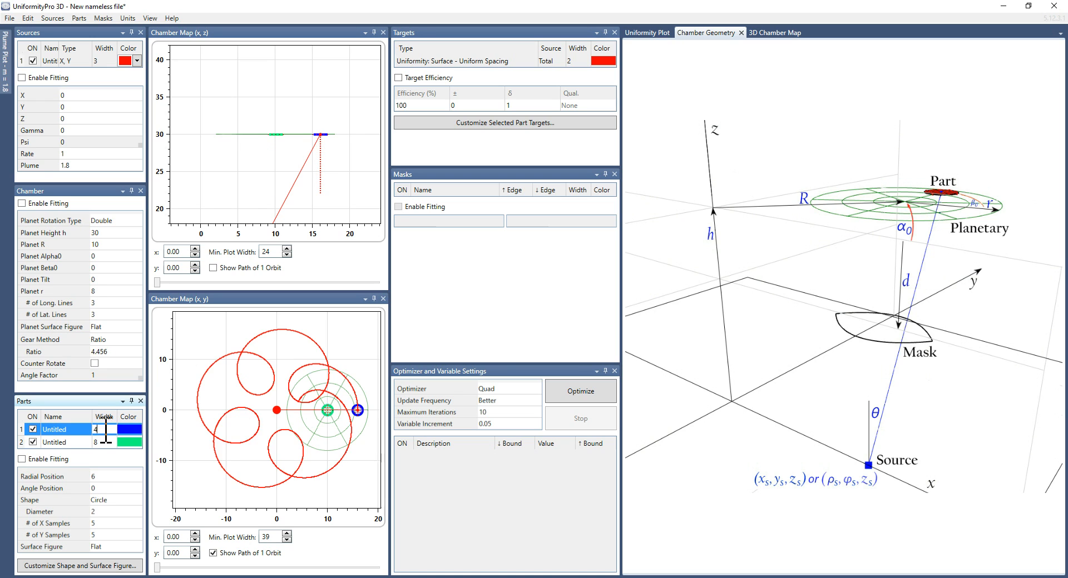
pyautogui.press('Return')
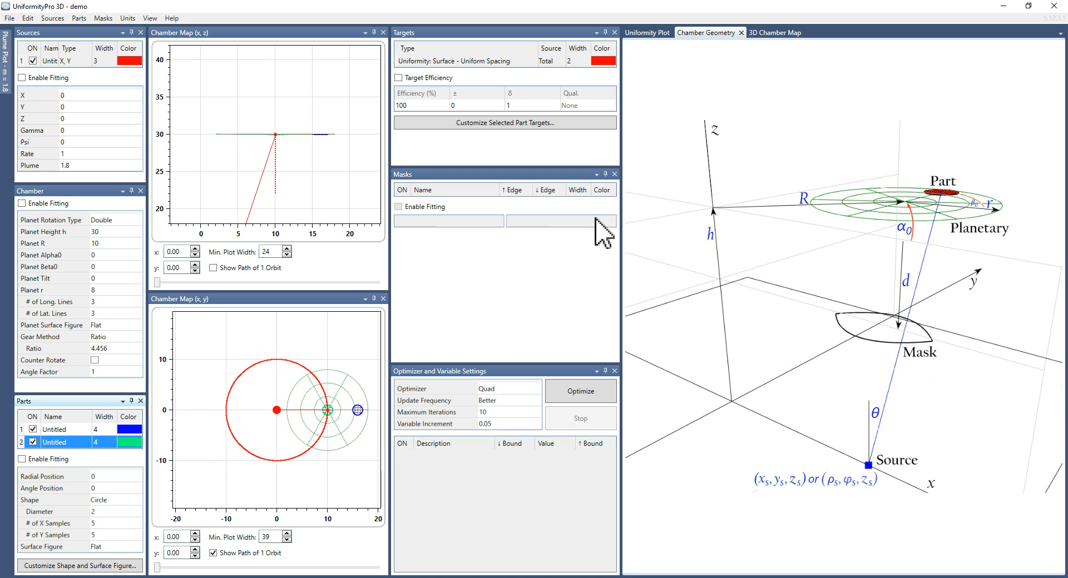
# - View the uniformity plots of Part #1 and Part #2 individually, and return the plot to All Parts
pyautogui.click(647, 34)
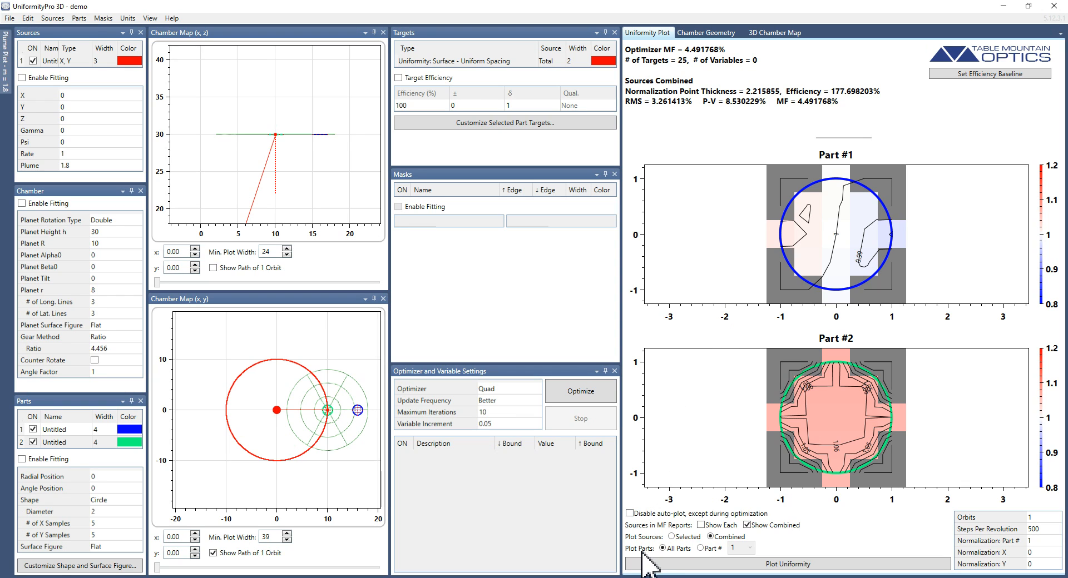
pyautogui.click(713, 550)
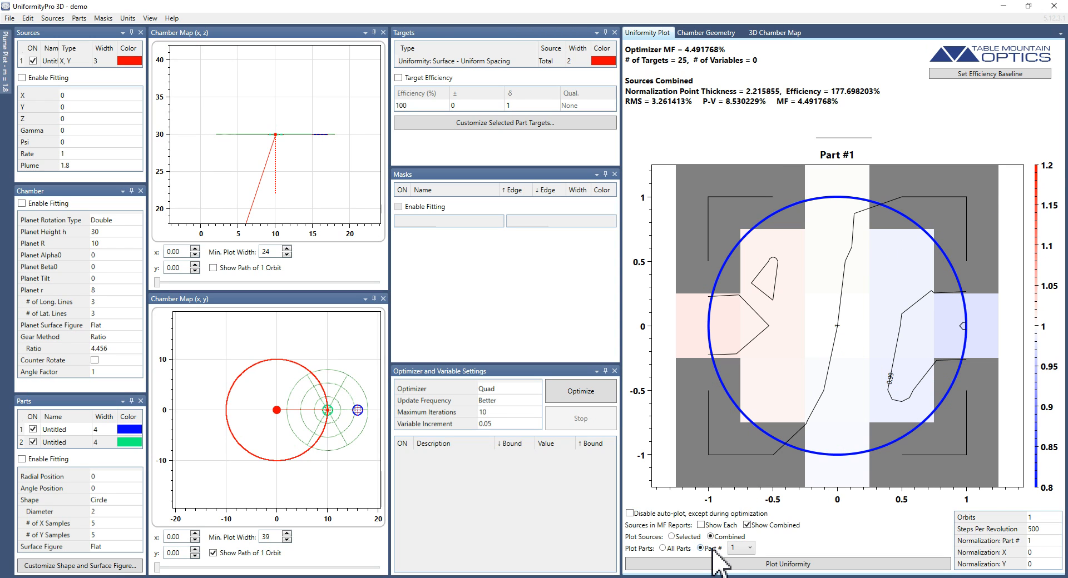
pyautogui.click(737, 552)
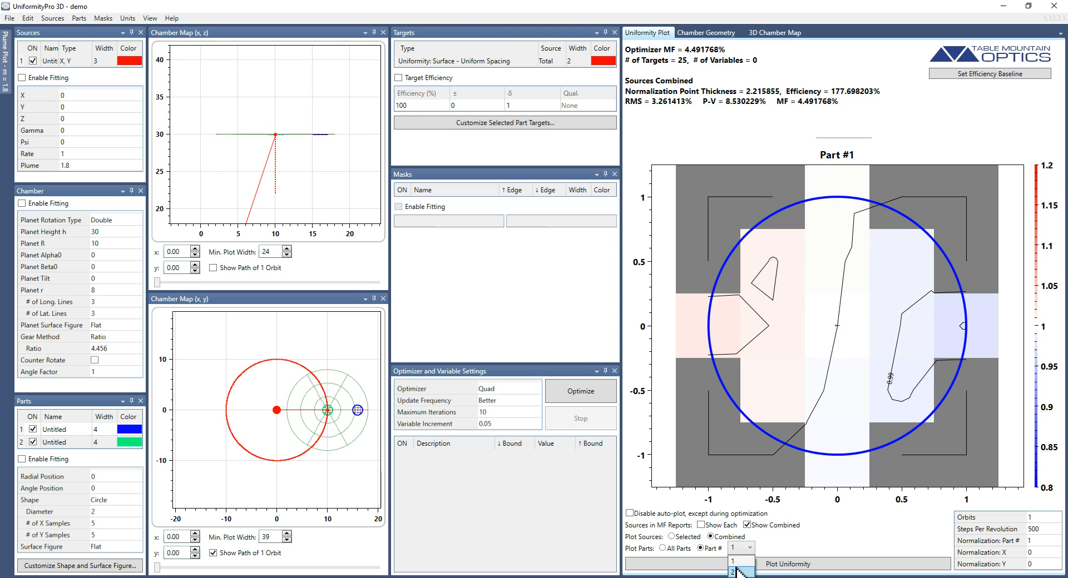
pyautogui.click(737, 571)
pyautogui.click(739, 547)
pyautogui.click(736, 561)
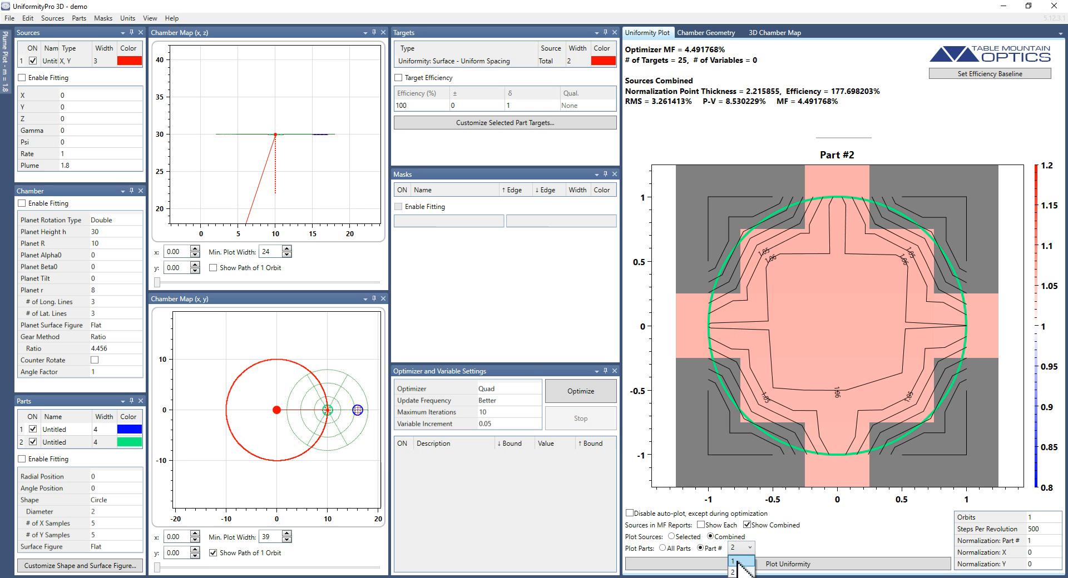
pyautogui.click(740, 547)
pyautogui.click(735, 572)
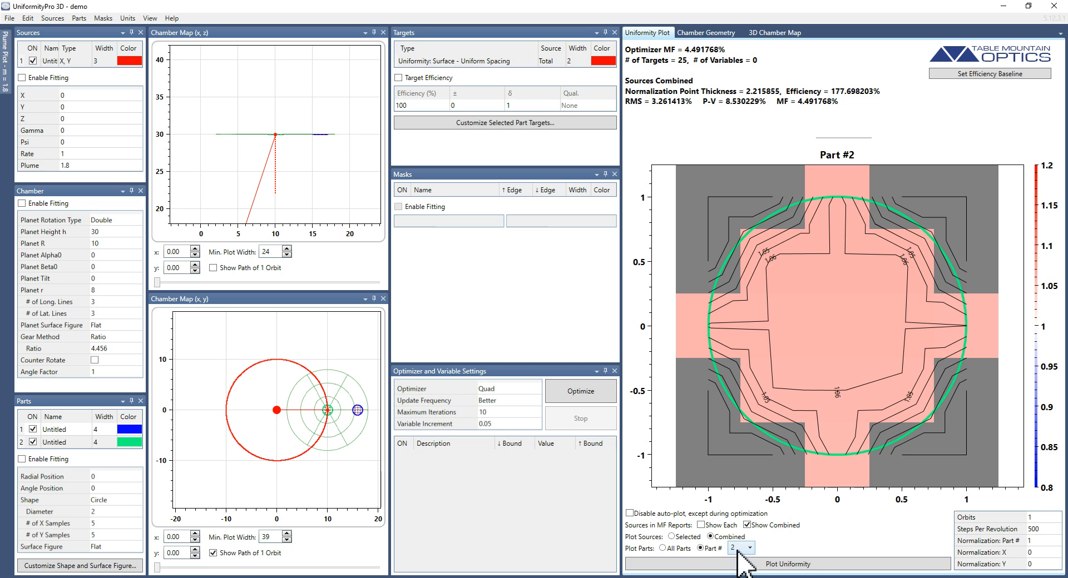
pyautogui.click(662, 549)
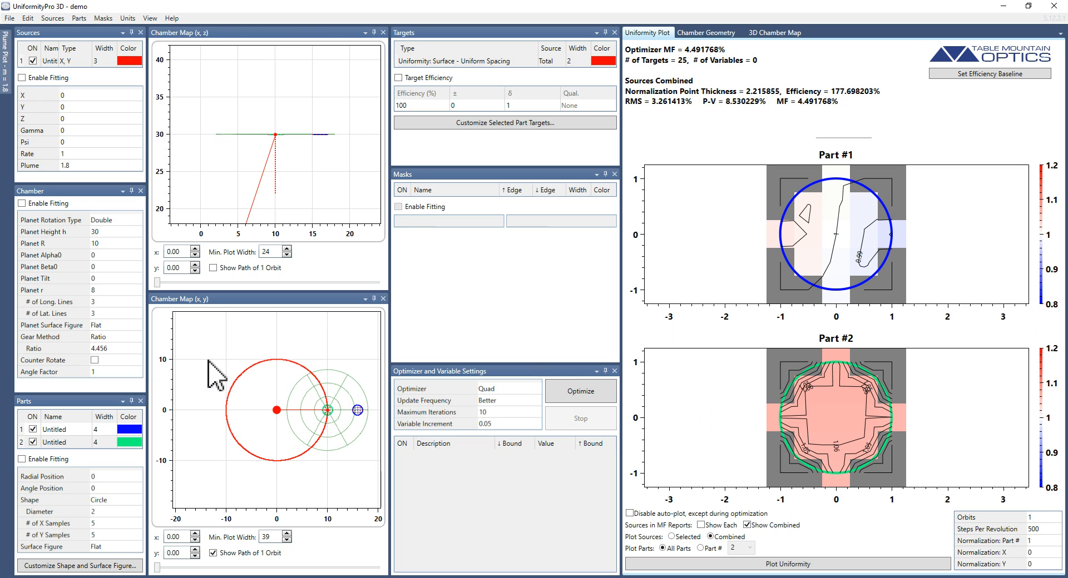
# - Enlarge the area listing the parts and select the first, blue part
pyautogui.moveTo(95, 393); pyautogui.dragTo(96, 382)
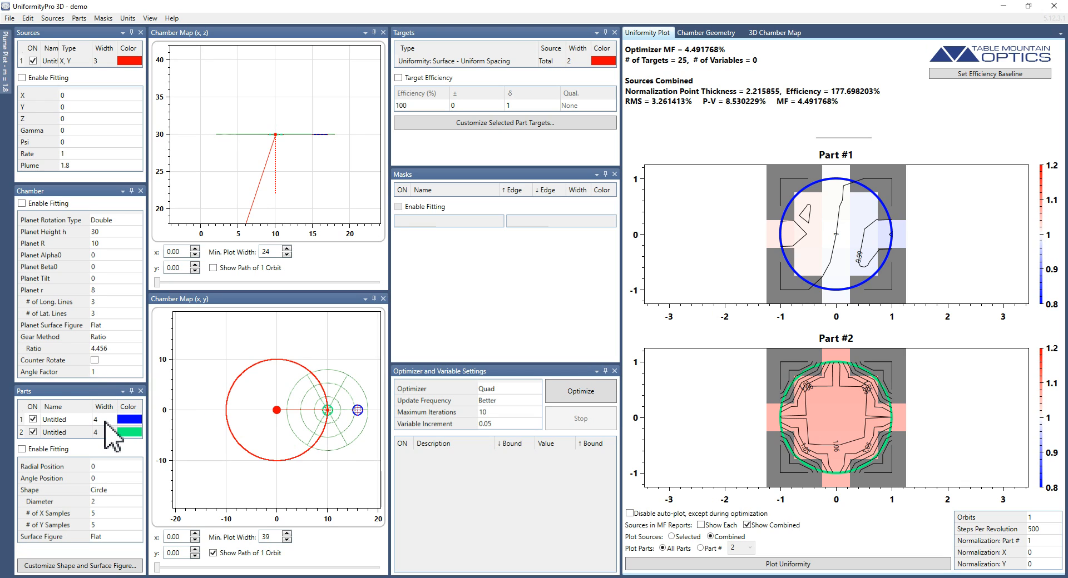
pyautogui.click(104, 420)
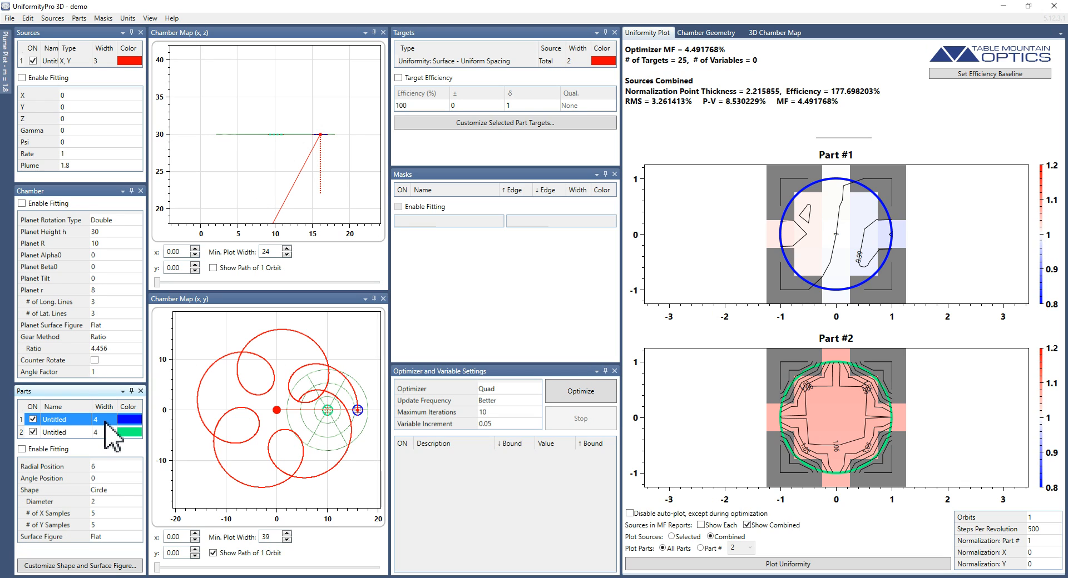
# - Try a radial position of 0 for the first part and return it to 6
pyautogui.click(109, 468)
pyautogui.click(111, 480)
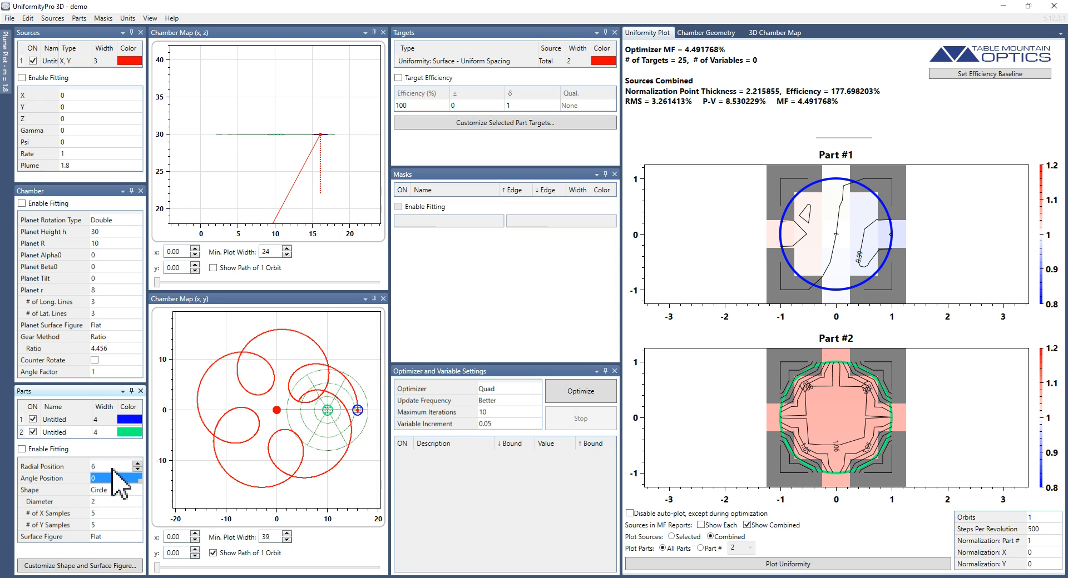
pyautogui.click(112, 469)
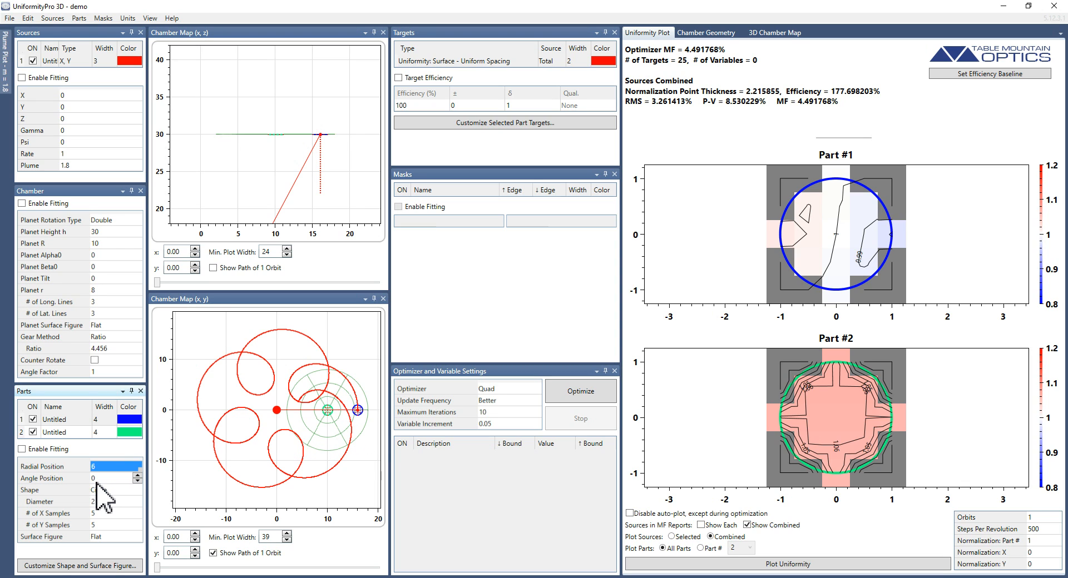
pyautogui.write('0')
pyautogui.press('Tab')
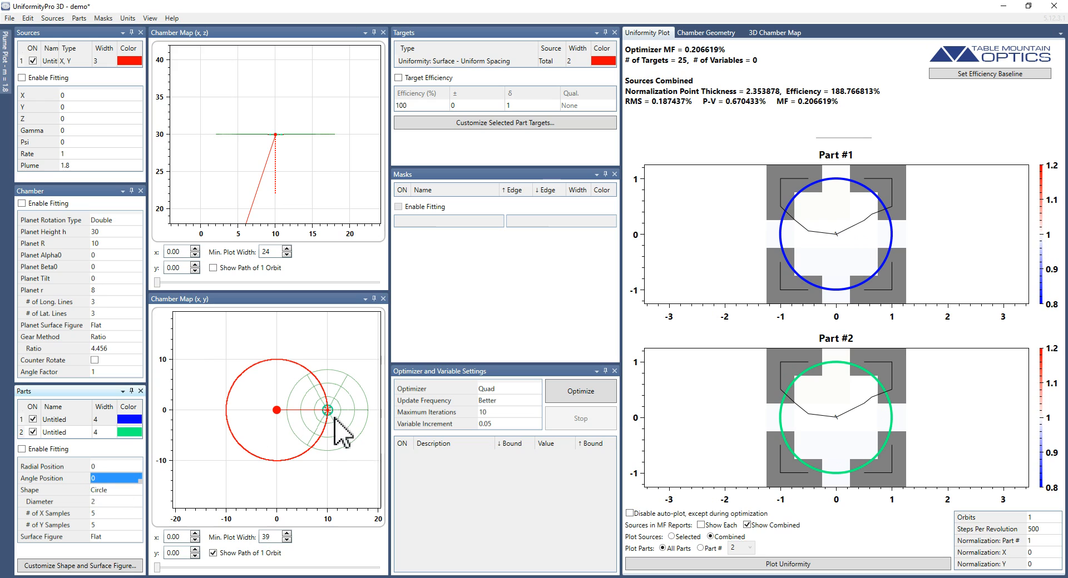
pyautogui.click(116, 467)
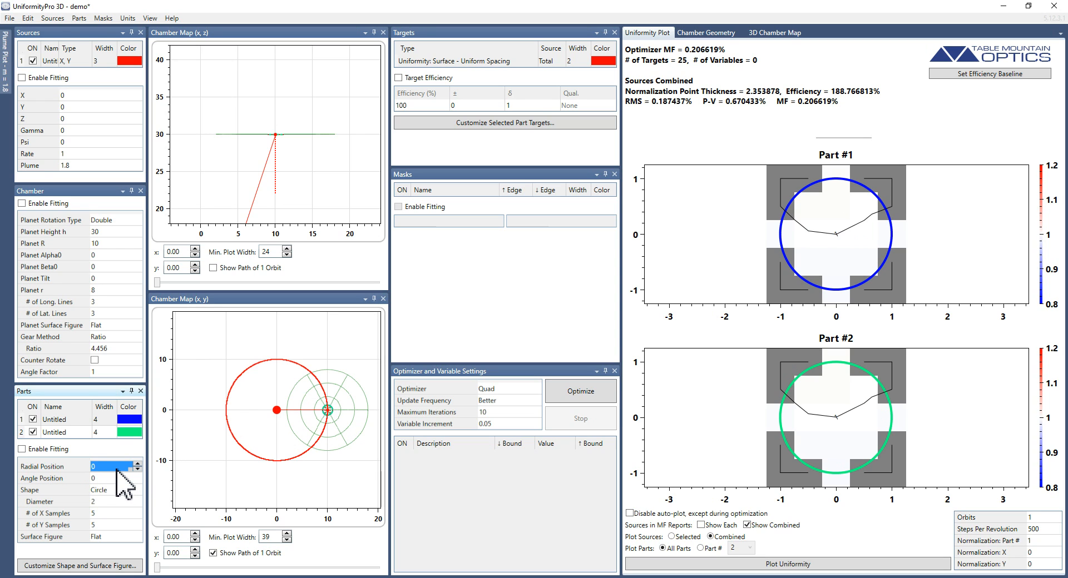
pyautogui.write('6')
pyautogui.press('Tab')
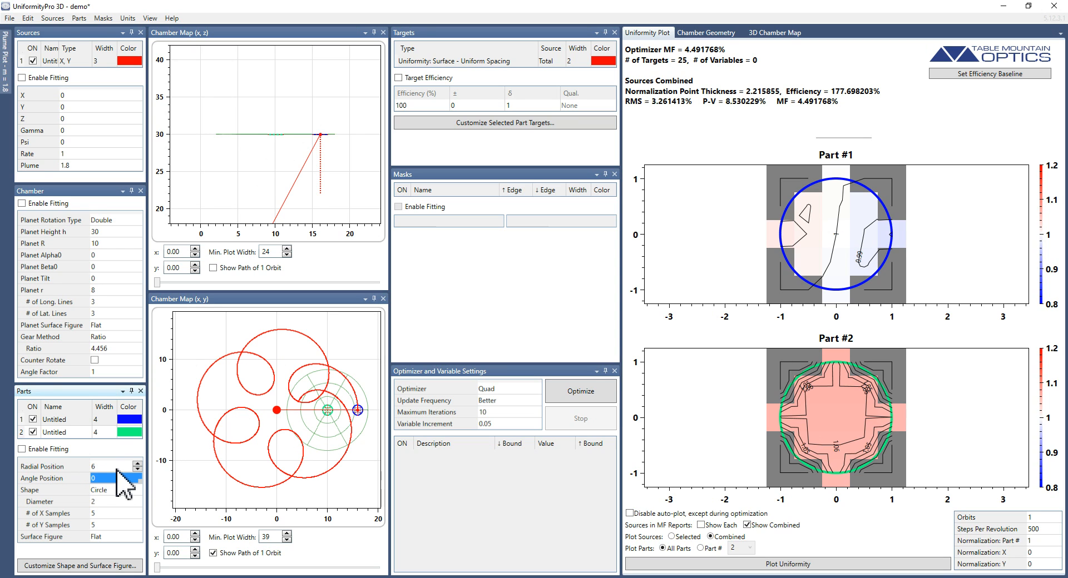
# - Try an angle position of 45 for the first part and return it to 0
pyautogui.click(108, 479)
pyautogui.write('45')
pyautogui.press('Return')
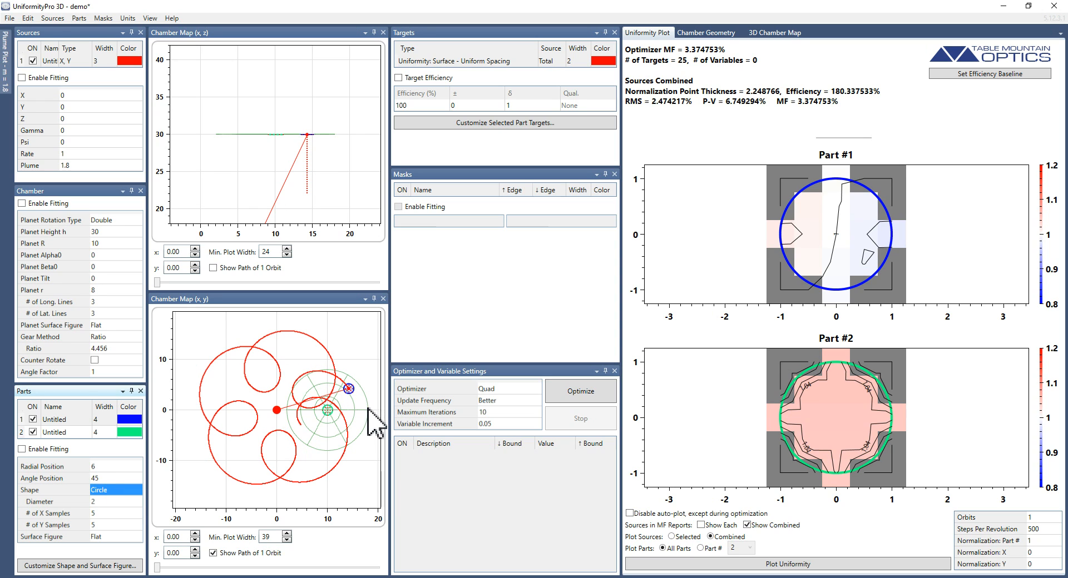
pyautogui.click(114, 479)
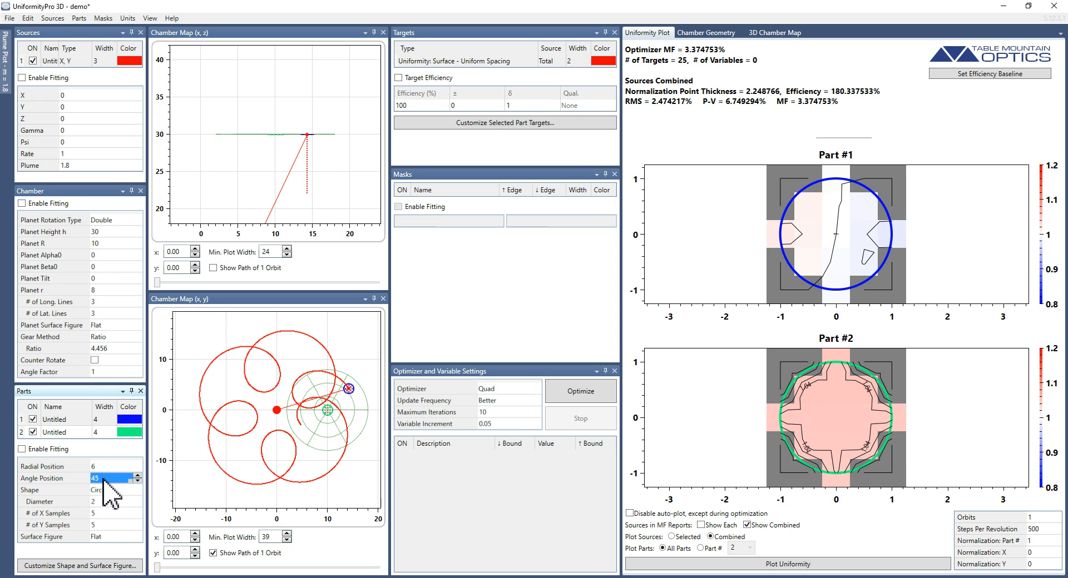
pyautogui.write('0')
pyautogui.press('Return')
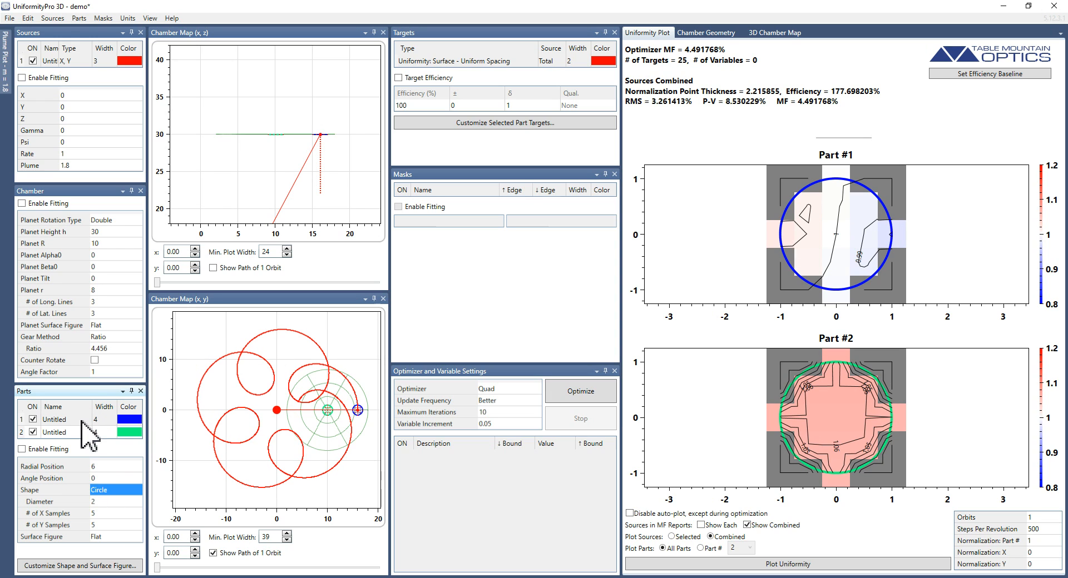
# - Try a Rectangle shape for the first part and switch it back to Circle
pyautogui.click(111, 490)
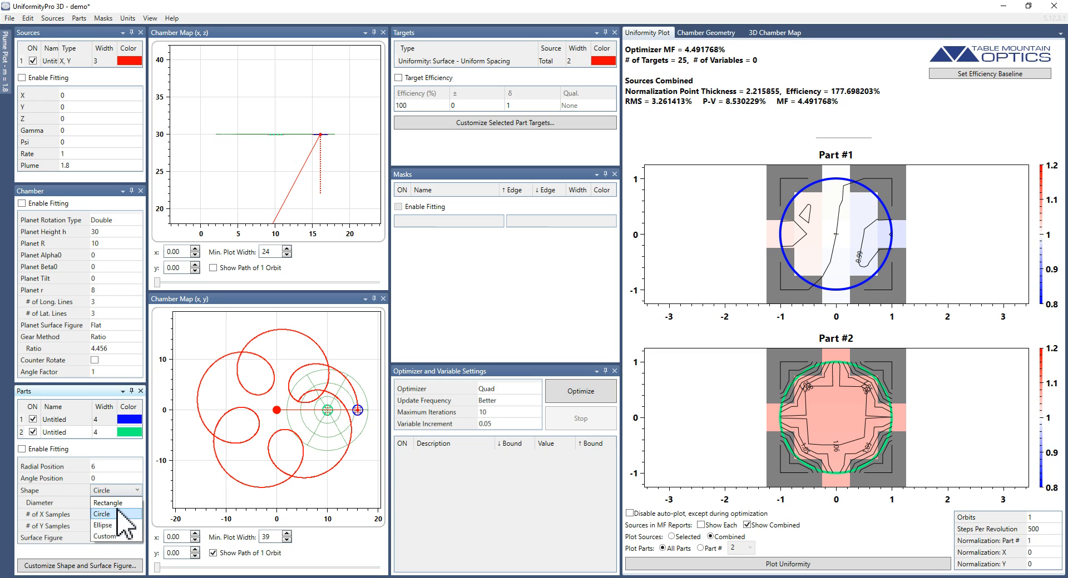
pyautogui.click(118, 503)
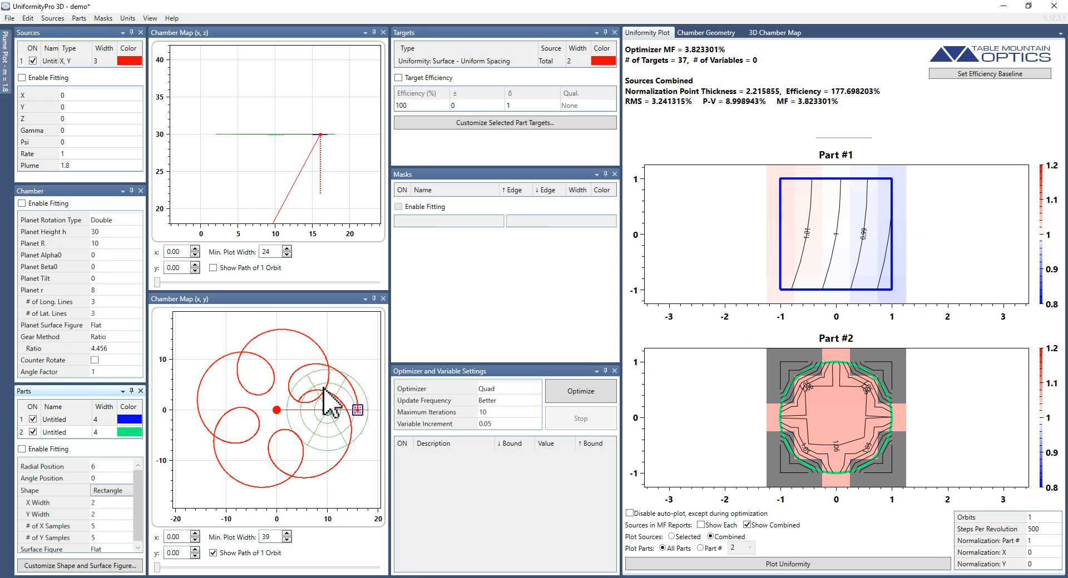
pyautogui.click(112, 492)
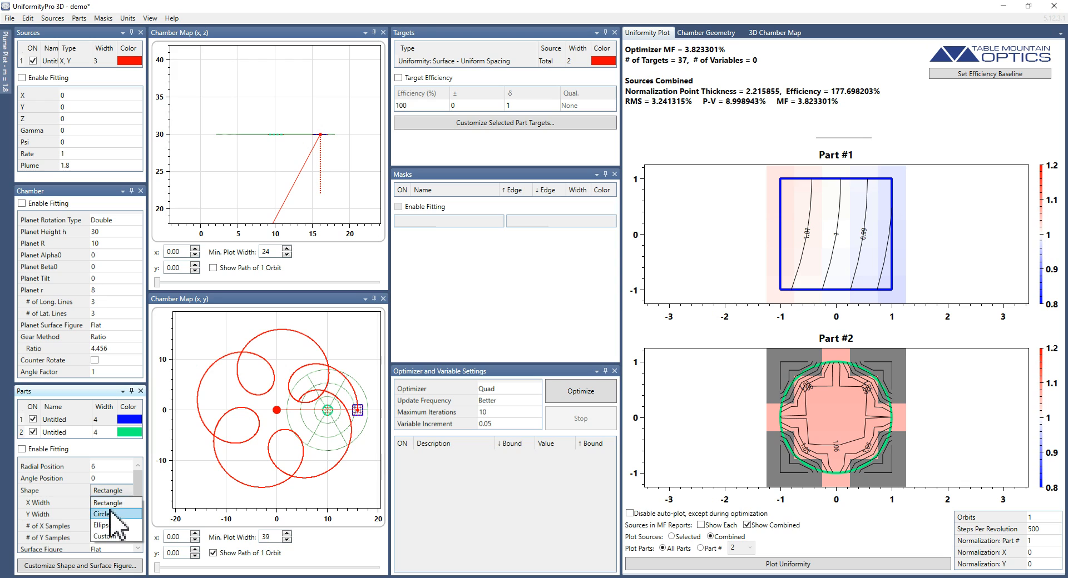
pyautogui.click(111, 514)
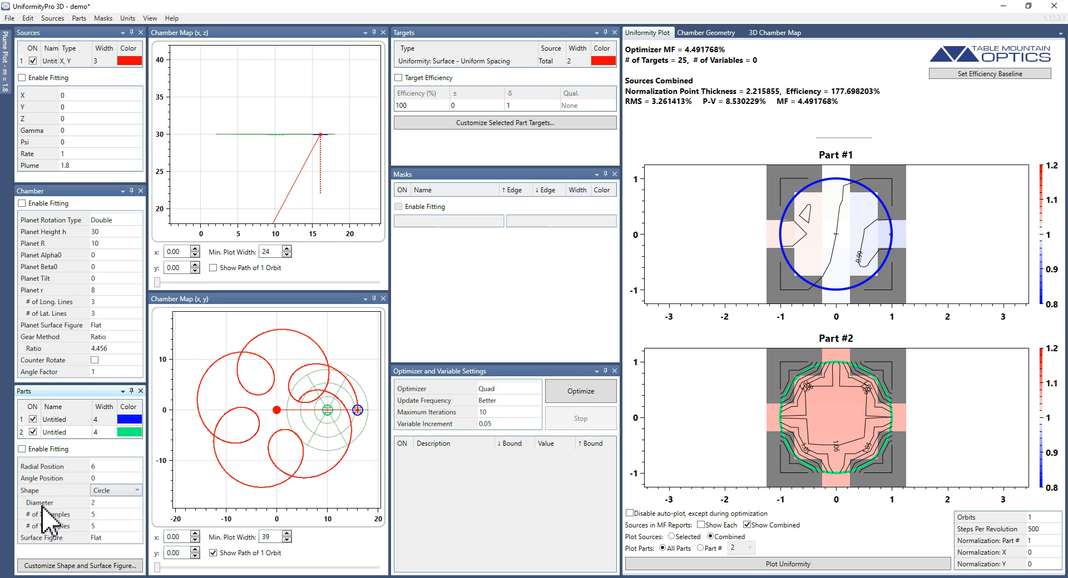
# - Change the first part's shape to Ellipse with an X width of 4
pyautogui.click(107, 490)
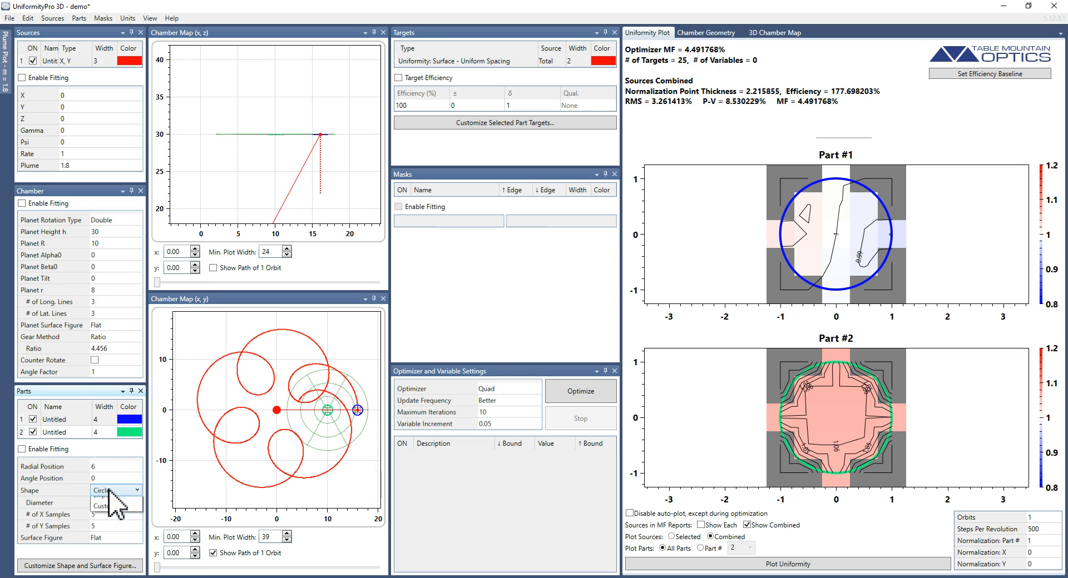
pyautogui.click(113, 522)
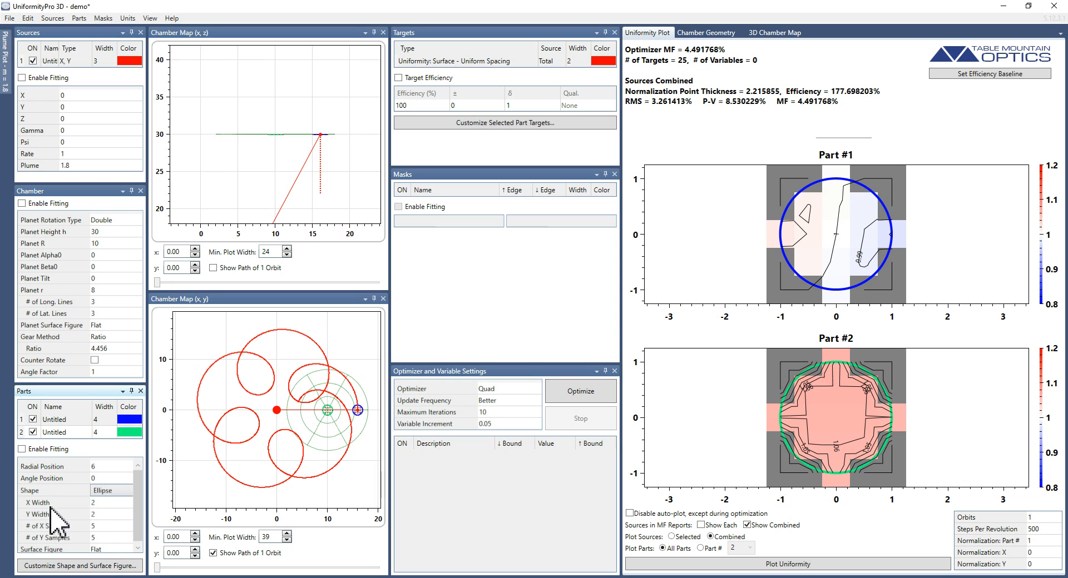
pyautogui.click(105, 503)
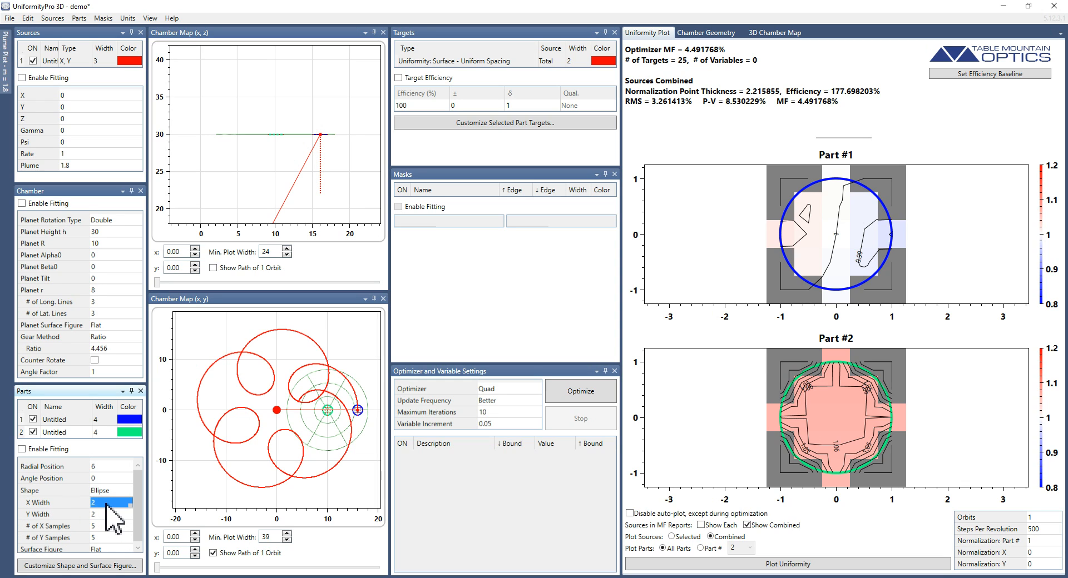
pyautogui.write('4')
pyautogui.press('Tab')
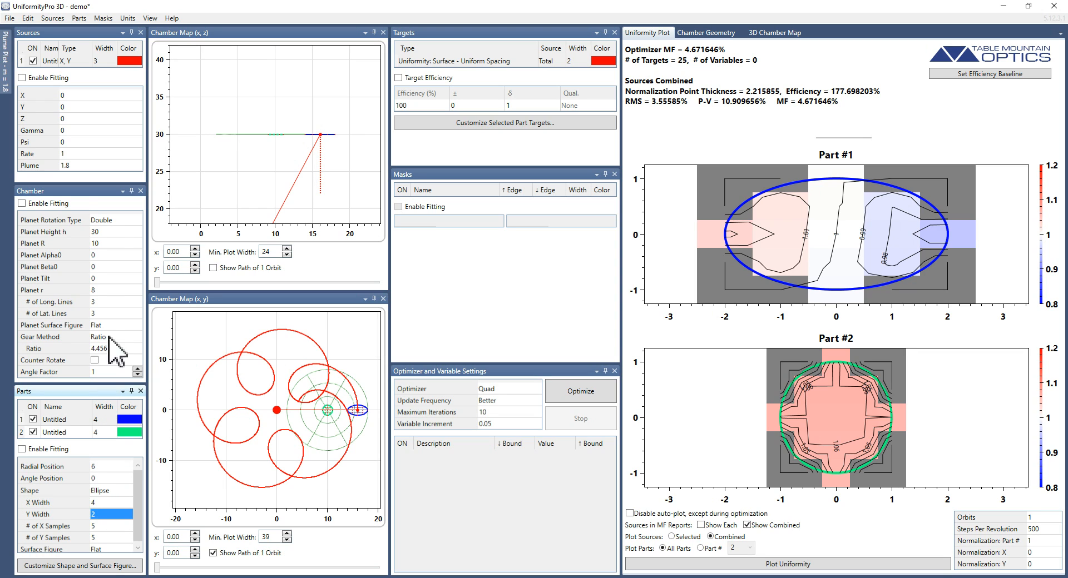
# - Enlarge the area with the part properties upward so every ellipse setting fits, keeping the shape as Ellipse
pyautogui.moveTo(92, 184); pyautogui.dragTo(89, 169)
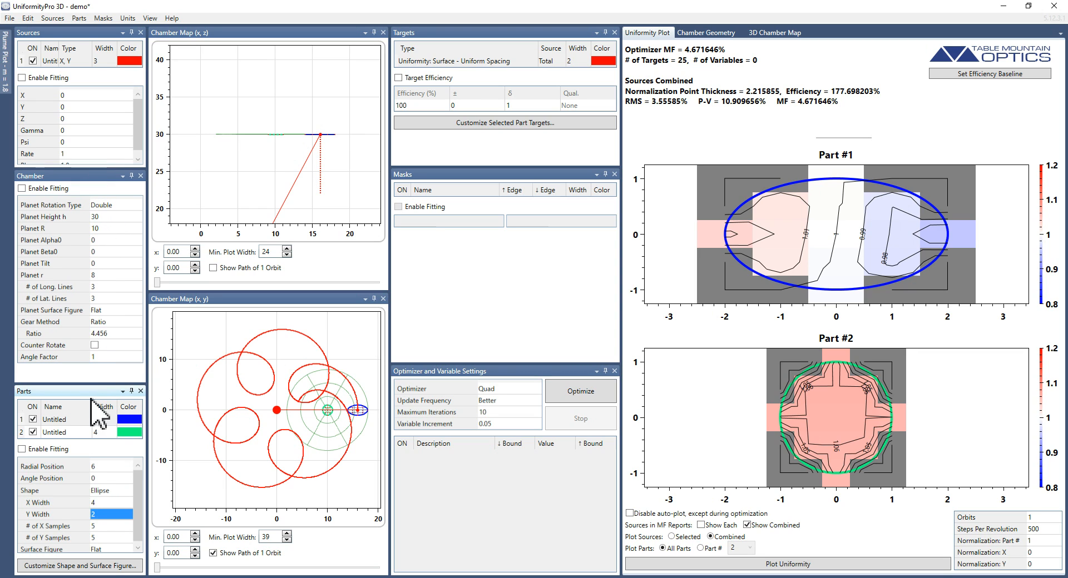
pyautogui.moveTo(89, 383); pyautogui.dragTo(92, 347)
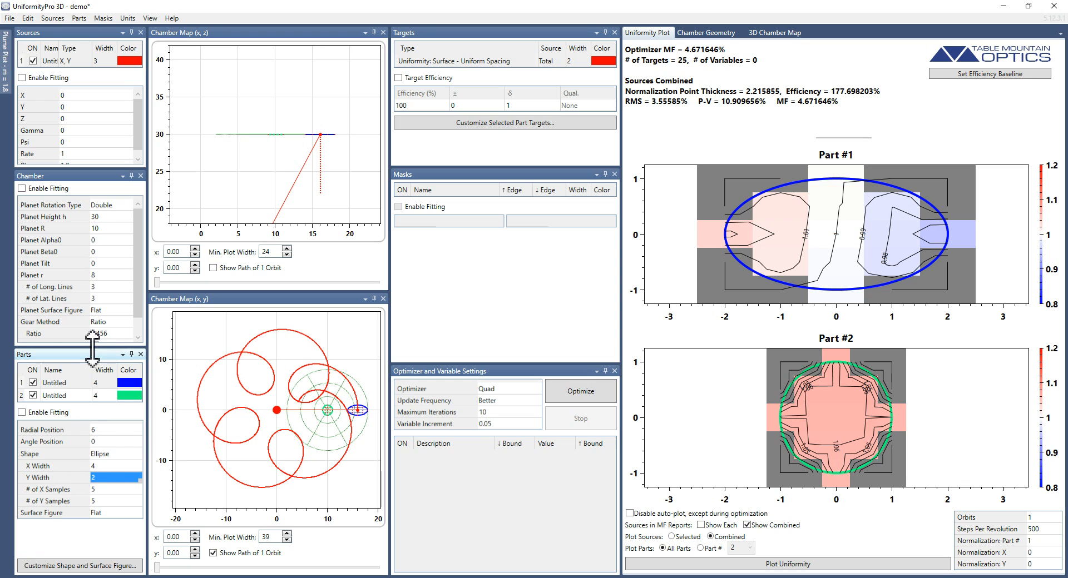
pyautogui.click(111, 453)
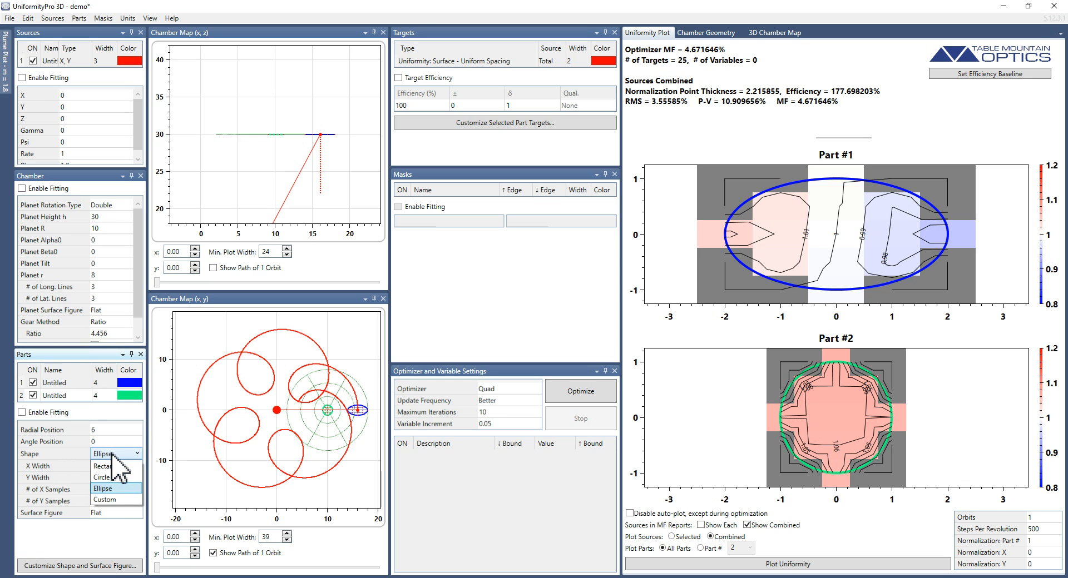
pyautogui.click(106, 488)
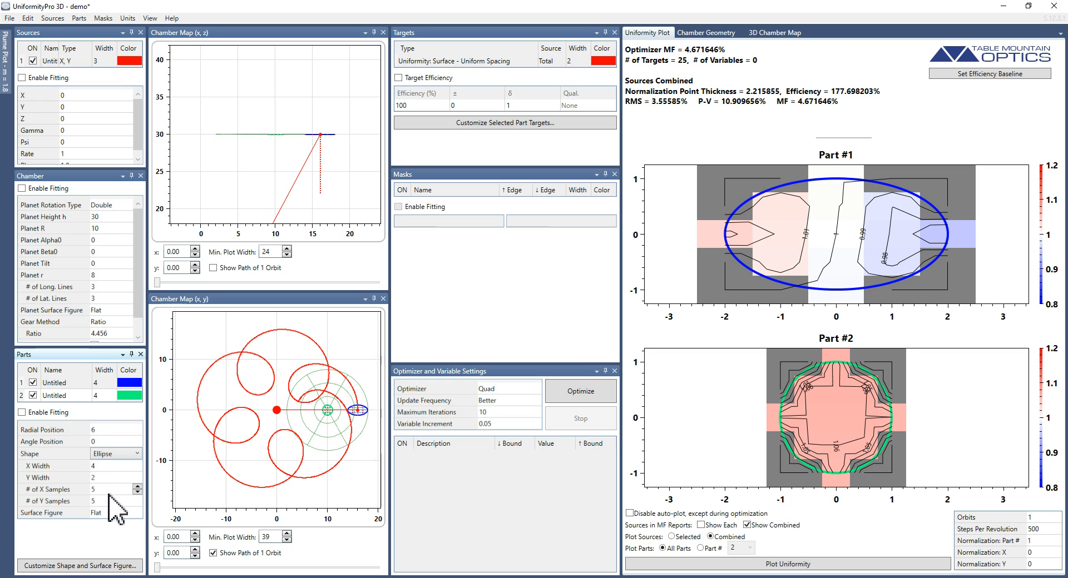
# - Set the first part's number of X samples and number of Y samples to 11 each
pyautogui.click(109, 491)
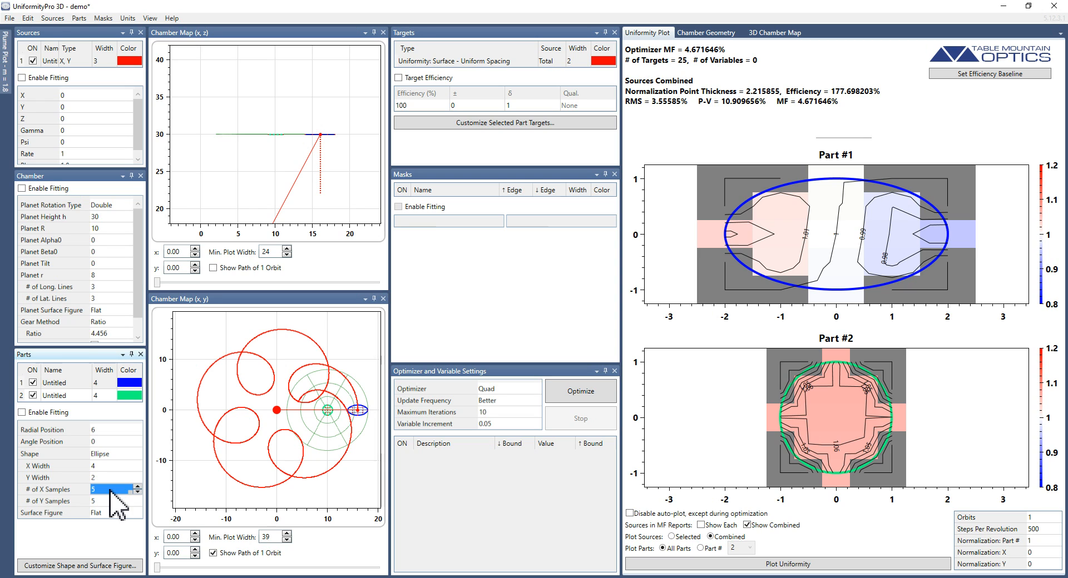
pyautogui.write('11')
pyautogui.press('Tab')
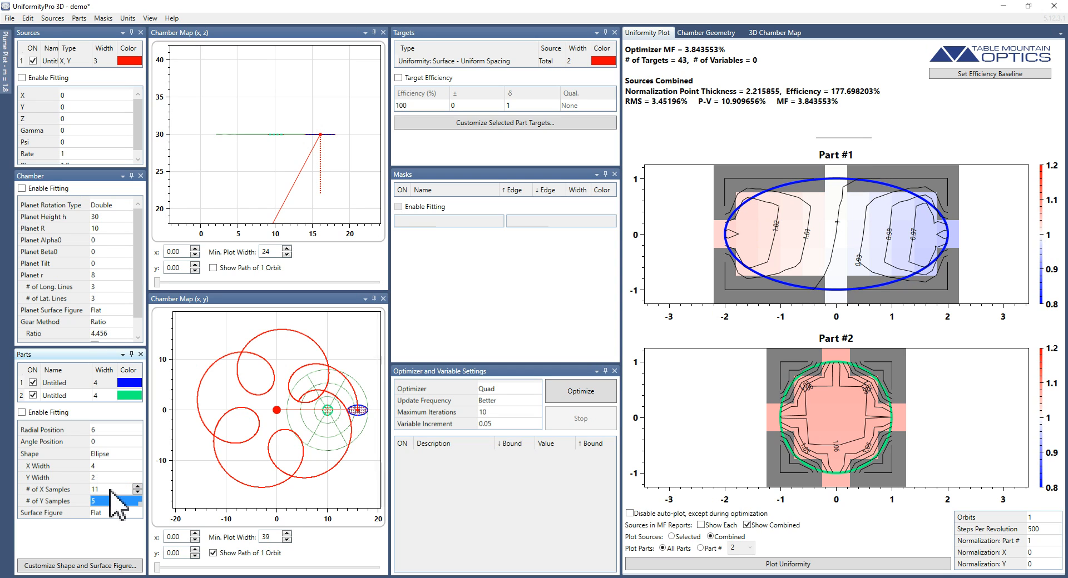
pyautogui.write('11')
pyautogui.press('Tab')
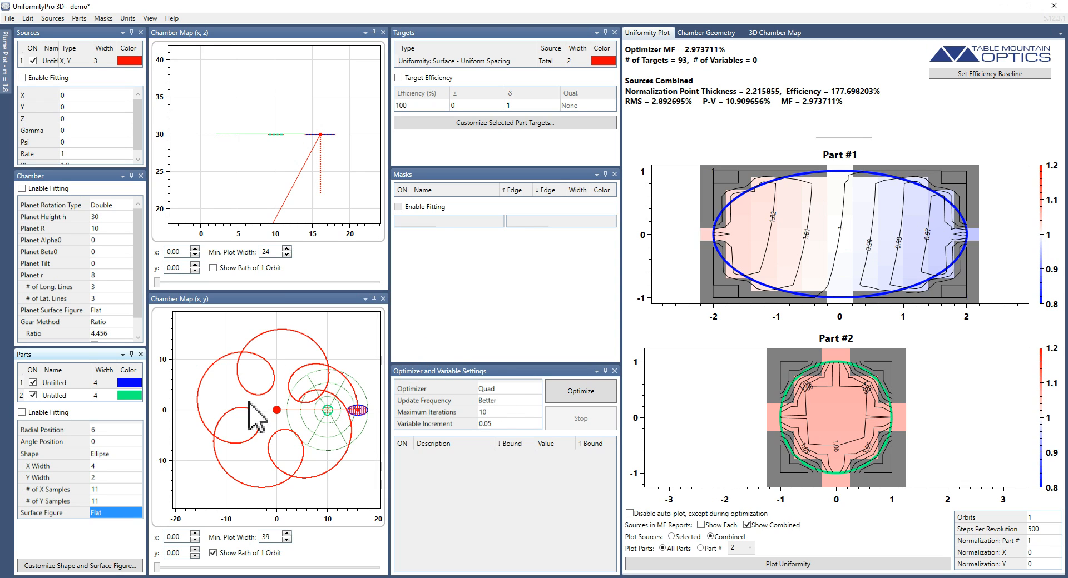
# - Try 21 X samples and 21 Y samples on the elliptical part and return both counts to 11
pyautogui.click(106, 491)
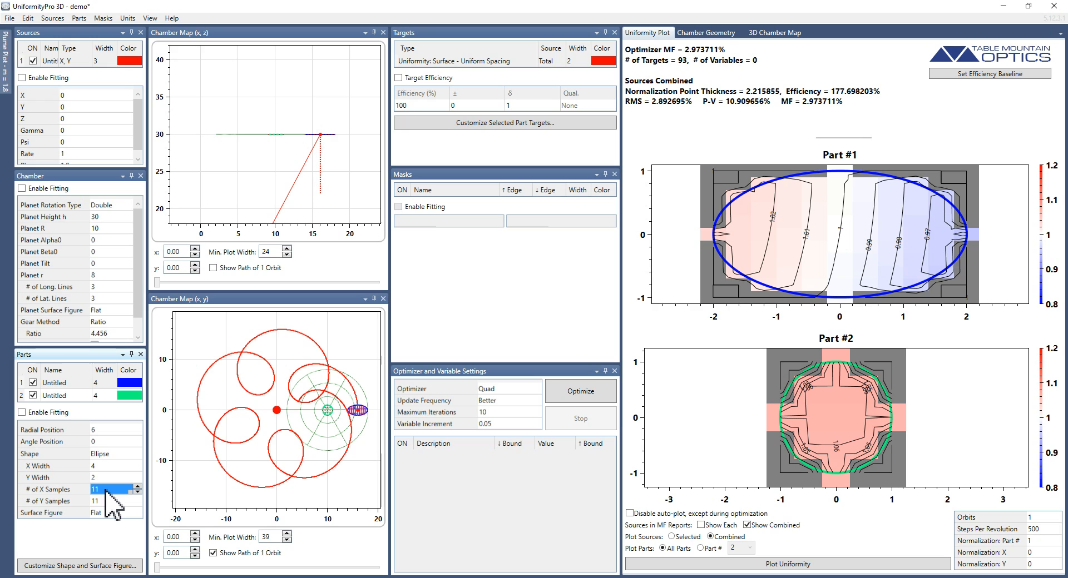
pyautogui.write('21')
pyautogui.press('Tab')
pyautogui.write('21')
pyautogui.press('Tab')
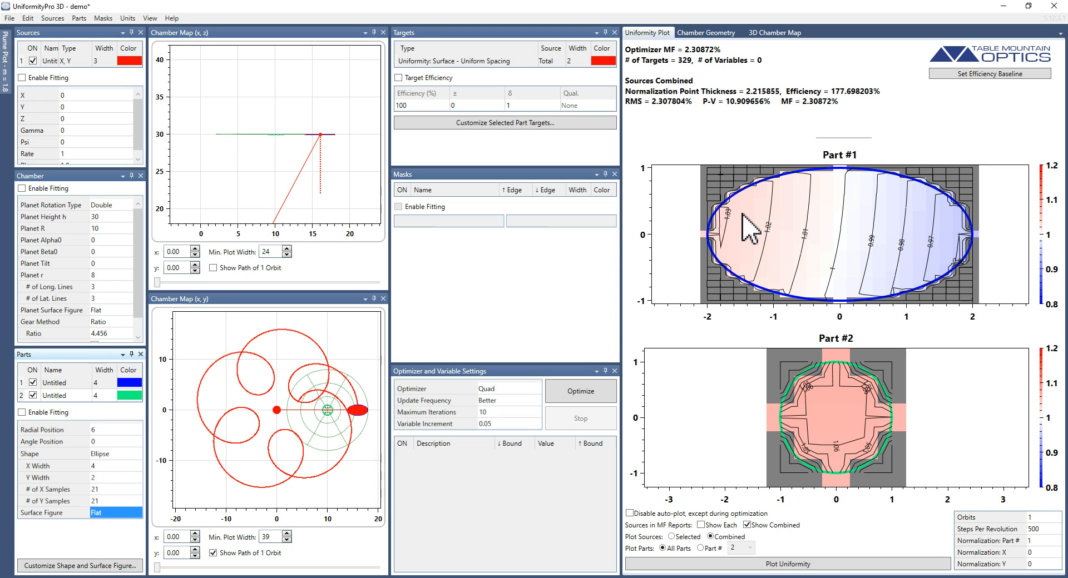
pyautogui.click(102, 490)
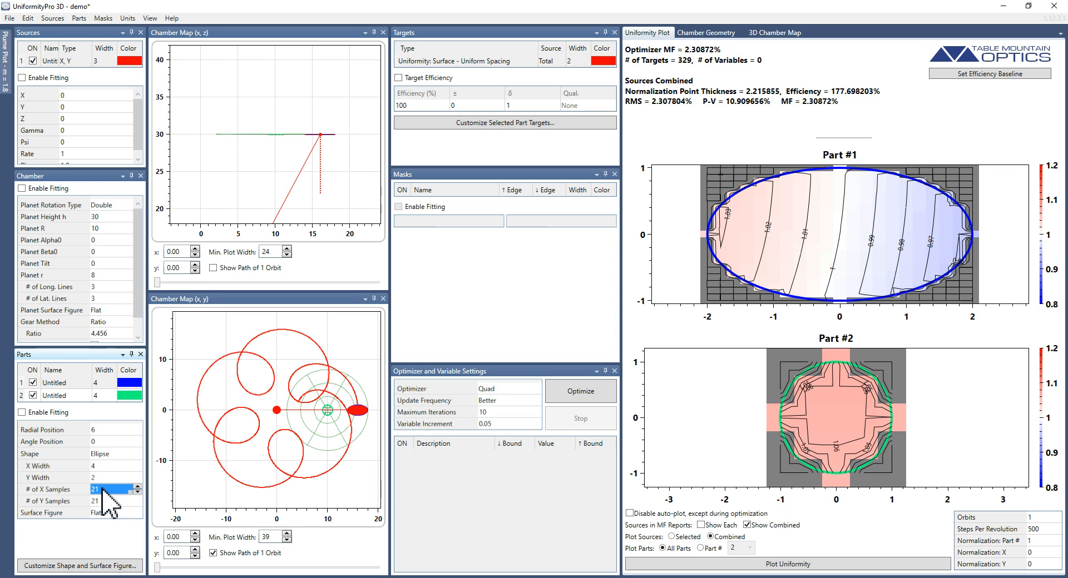
pyautogui.write('1')
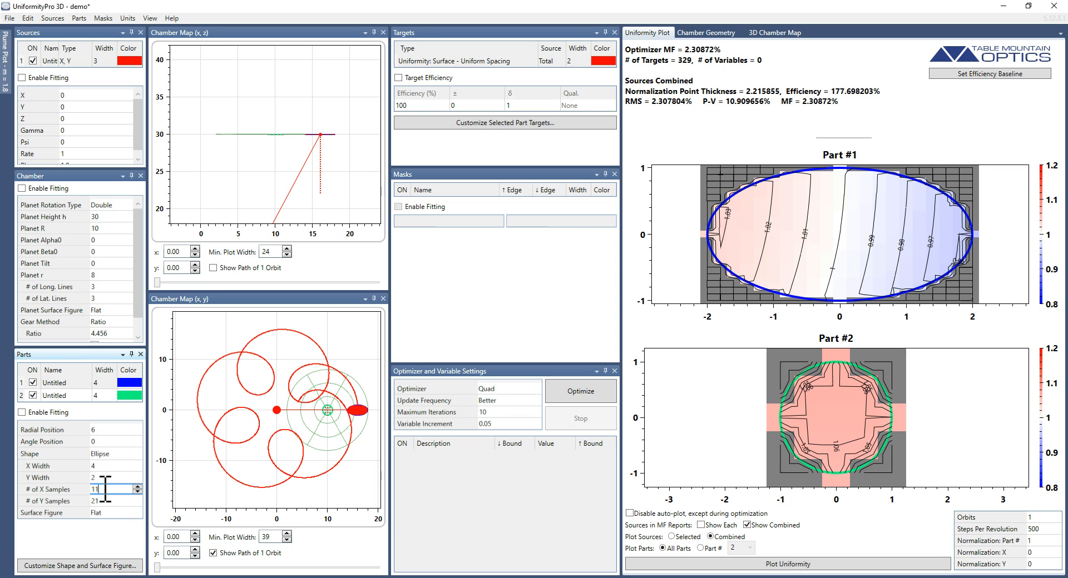
pyautogui.press('Tab')
pyautogui.write('11')
pyautogui.press('Tab')
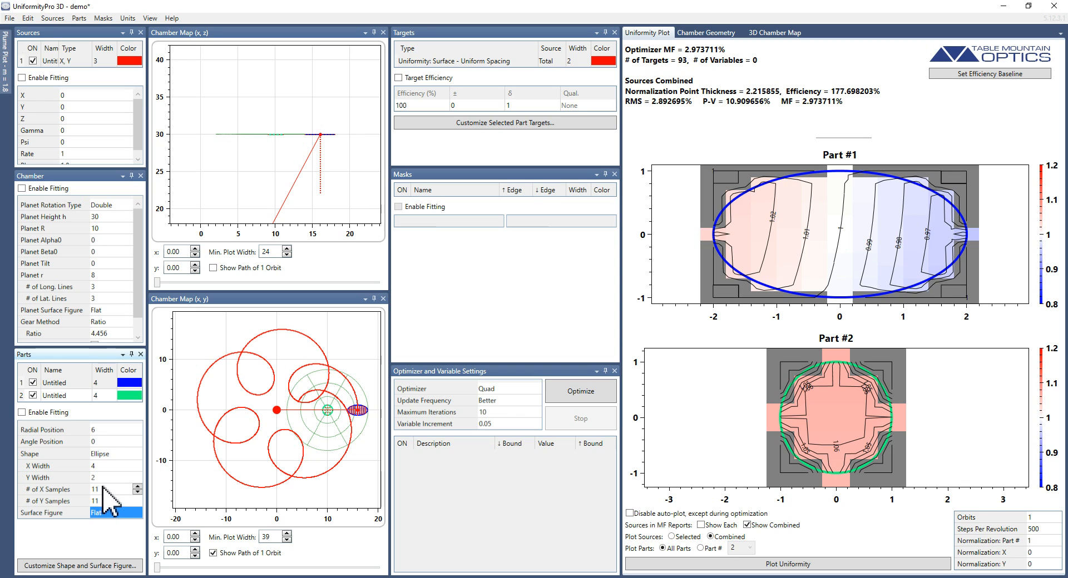
# - Change the first part's shape to Circle and its surface figure to Toric
pyautogui.click(108, 455)
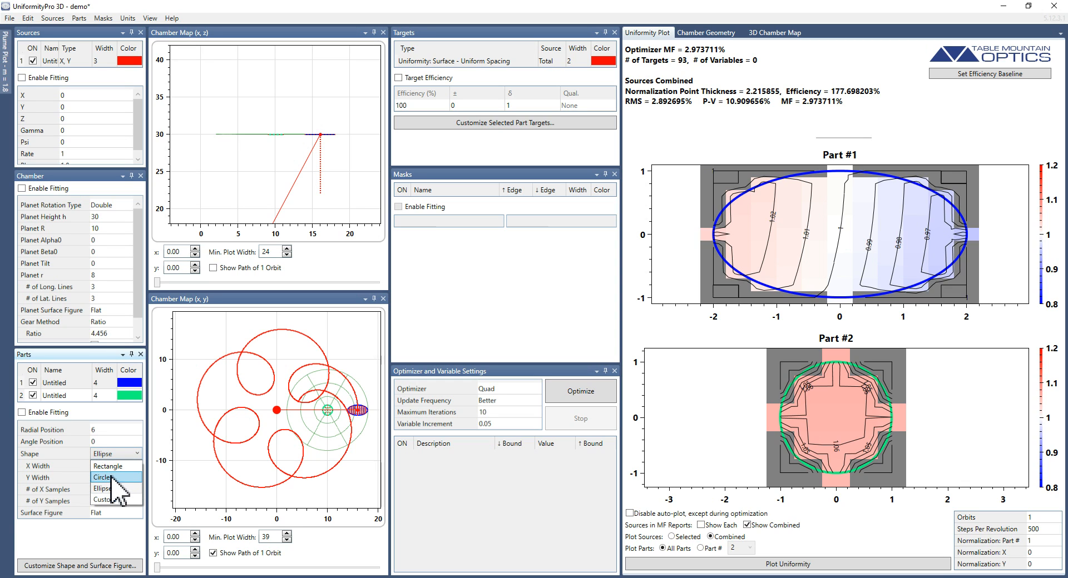
pyautogui.click(111, 477)
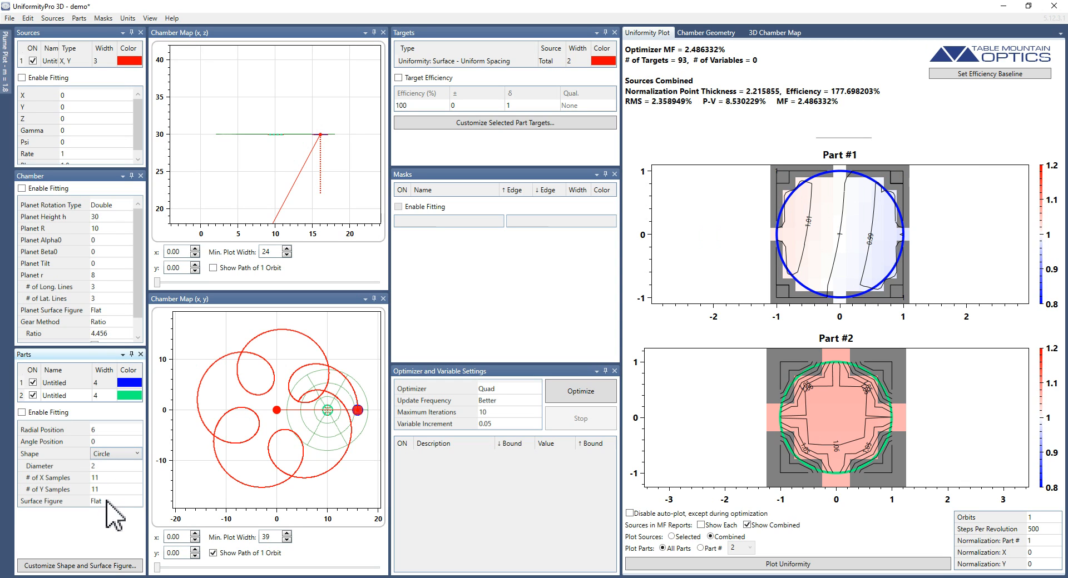
pyautogui.click(109, 502)
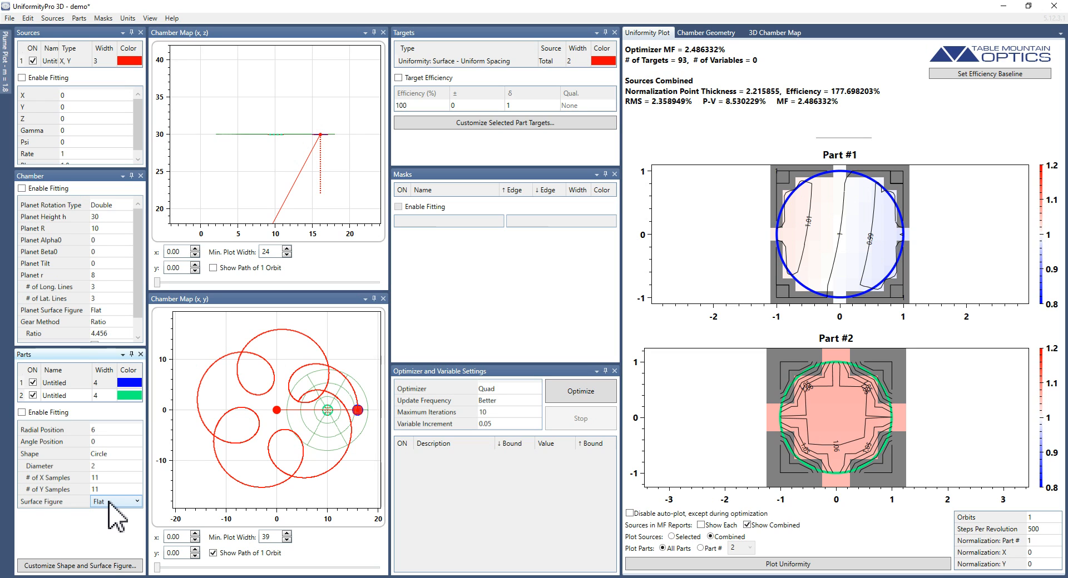
pyautogui.click(109, 503)
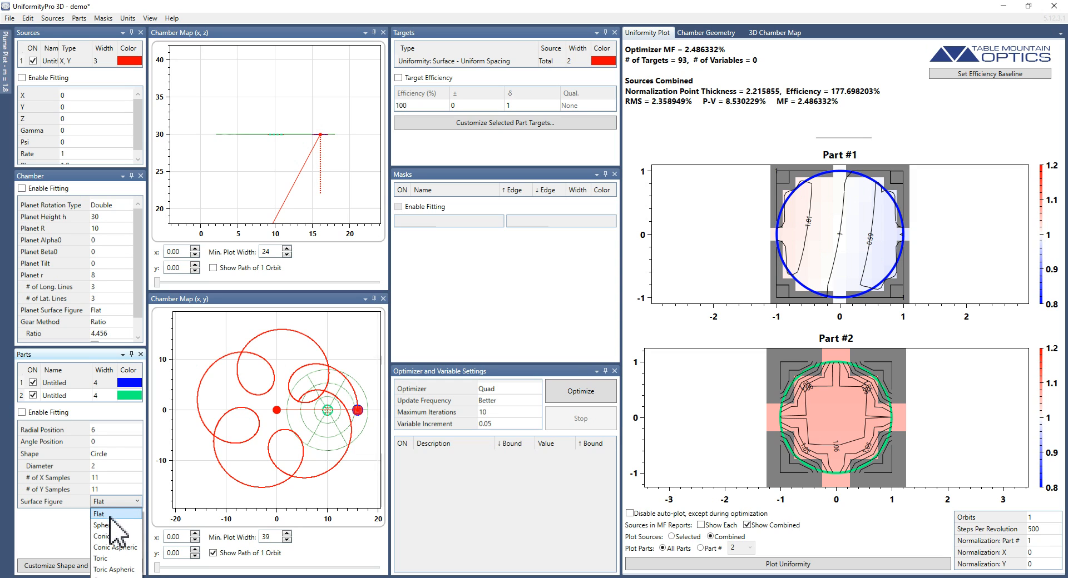
pyautogui.click(111, 559)
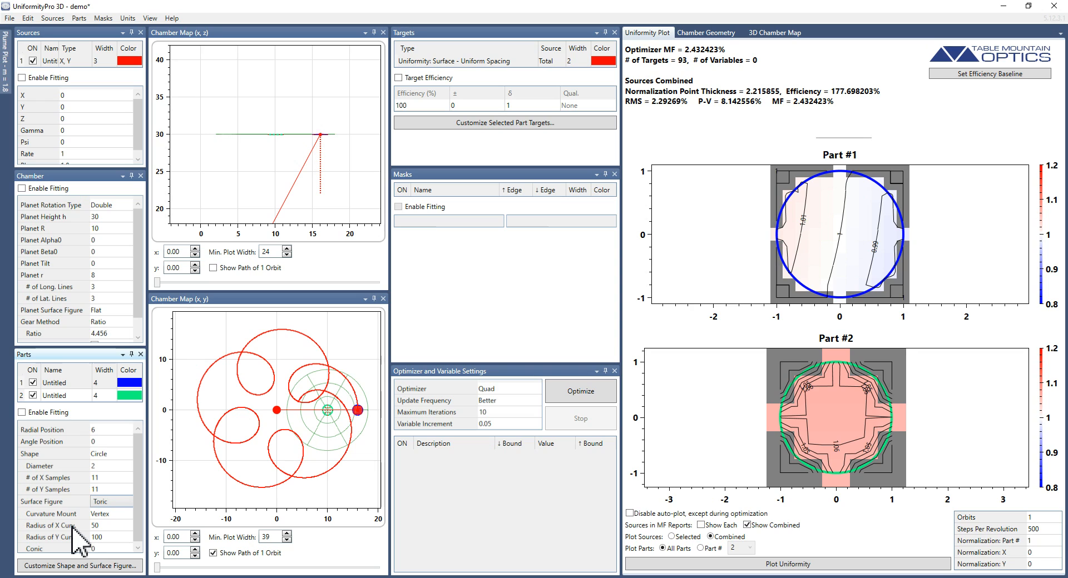
# - Set the toric first part's radius of X curvature to 5 and radius of Y curvature to -5
pyautogui.click(109, 527)
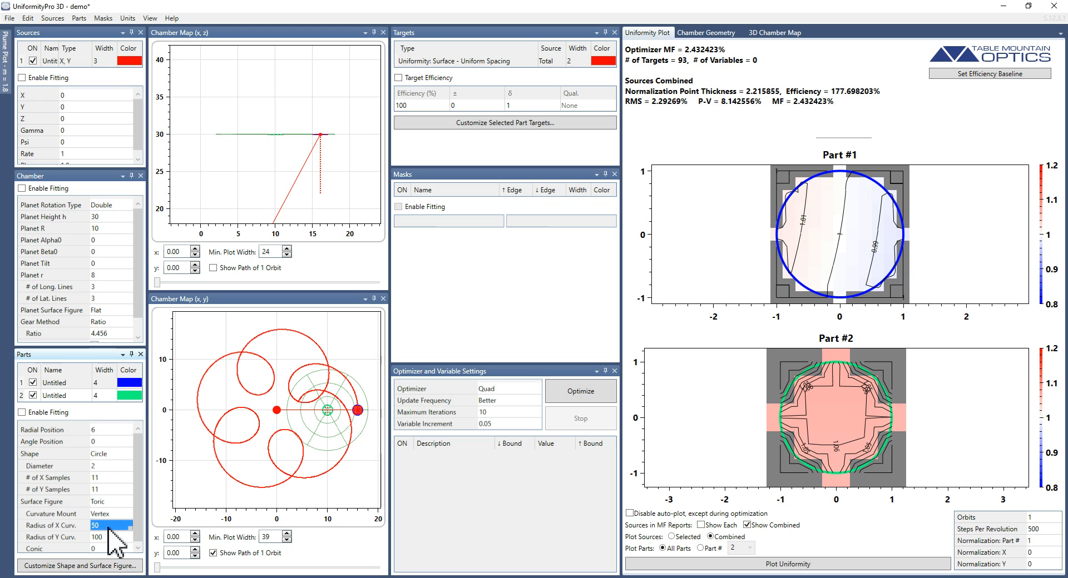
pyautogui.write('5')
pyautogui.press('Tab')
pyautogui.write('-')
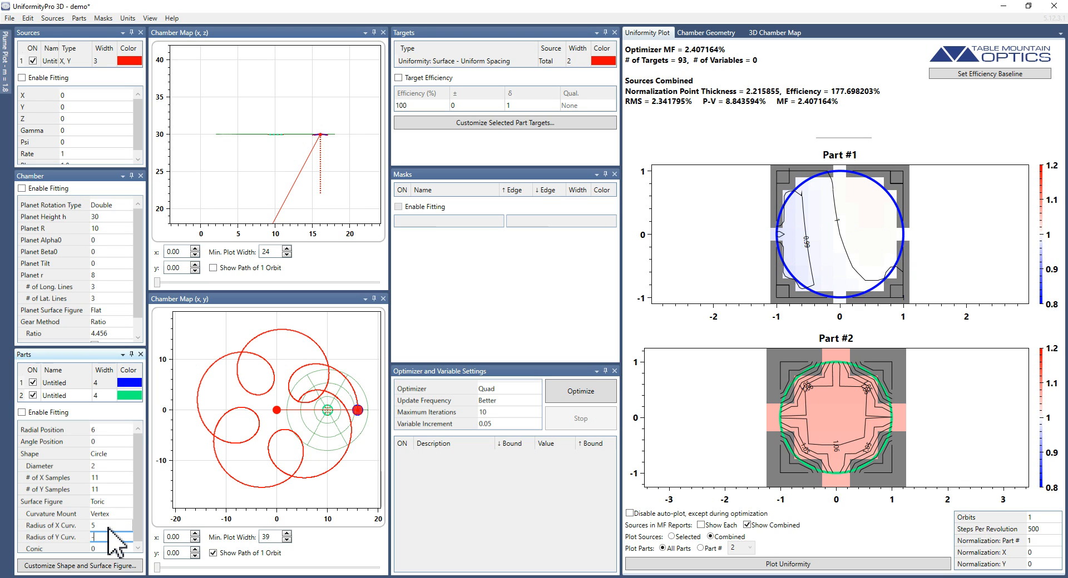
pyautogui.write('5')
pyautogui.press('Tab')
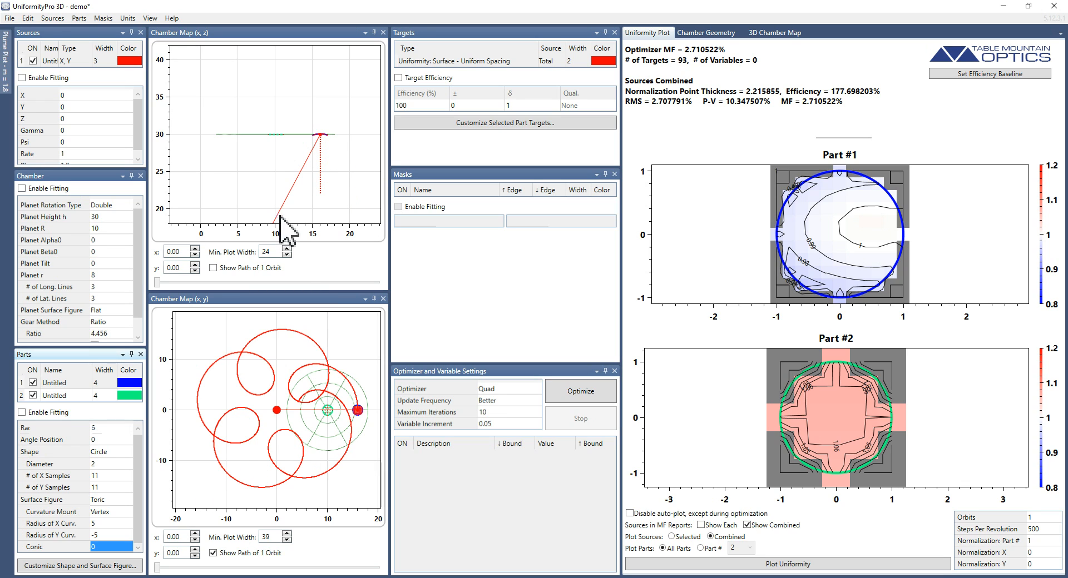
# - Set the x–z chamber map's plot focus to Part Point and reduce its minimum plot width to 4
pyautogui.scroll(-3, 276, 252)
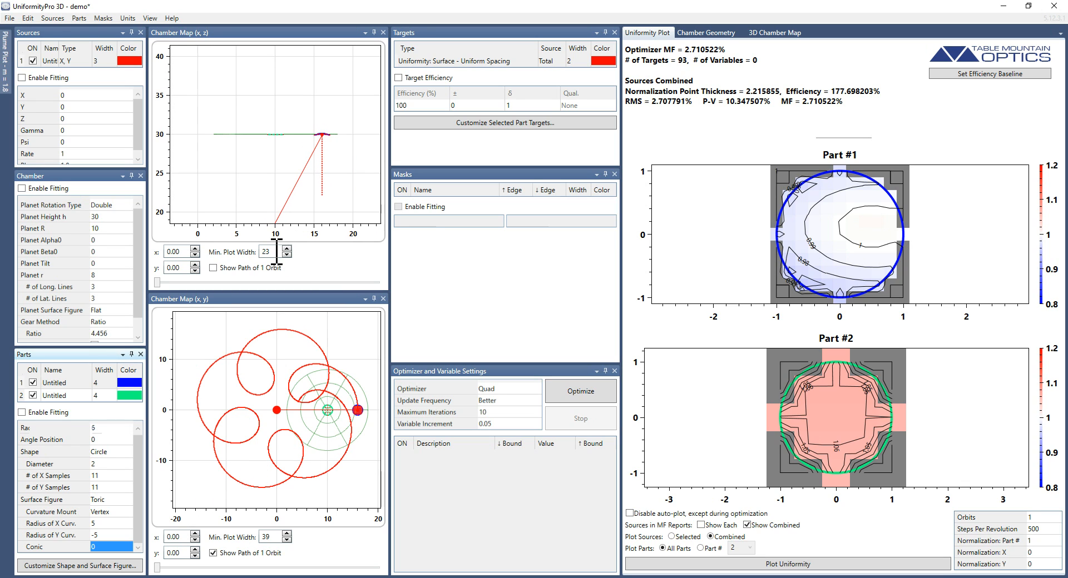
pyautogui.scroll(-4, 276, 252)
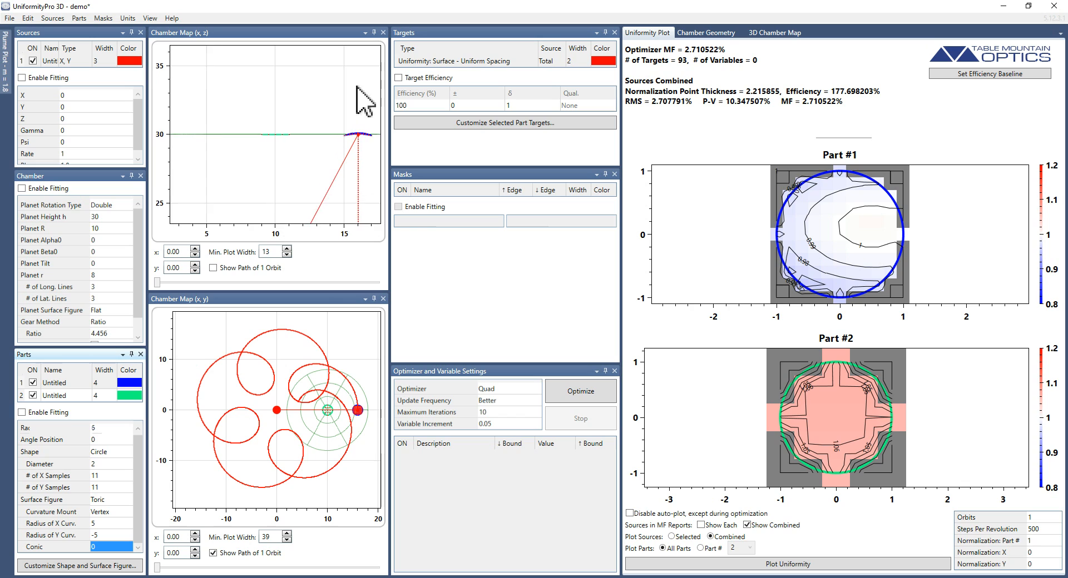
pyautogui.click(366, 33)
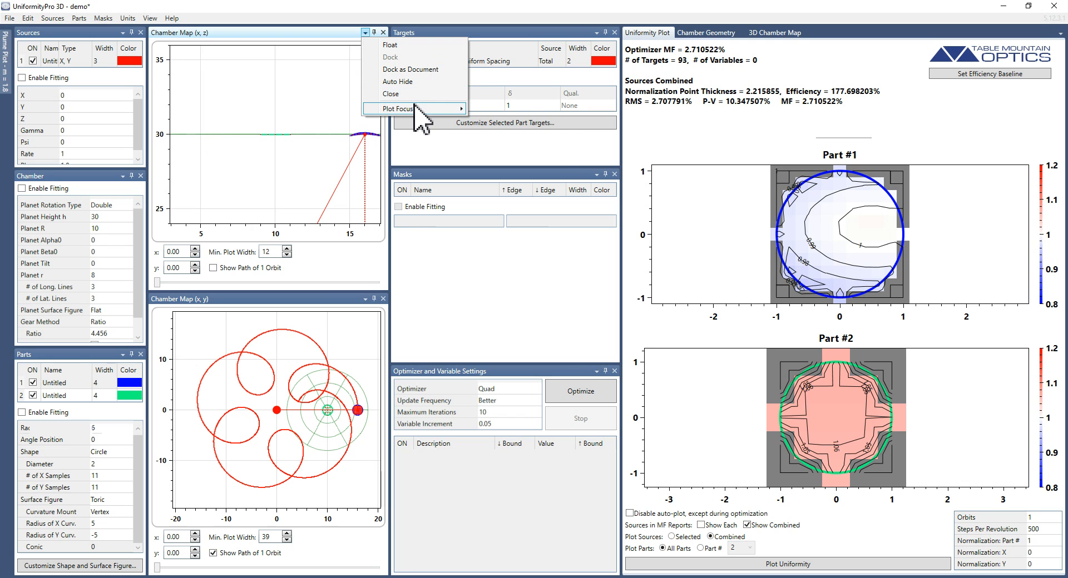
pyautogui.moveTo(429, 107)
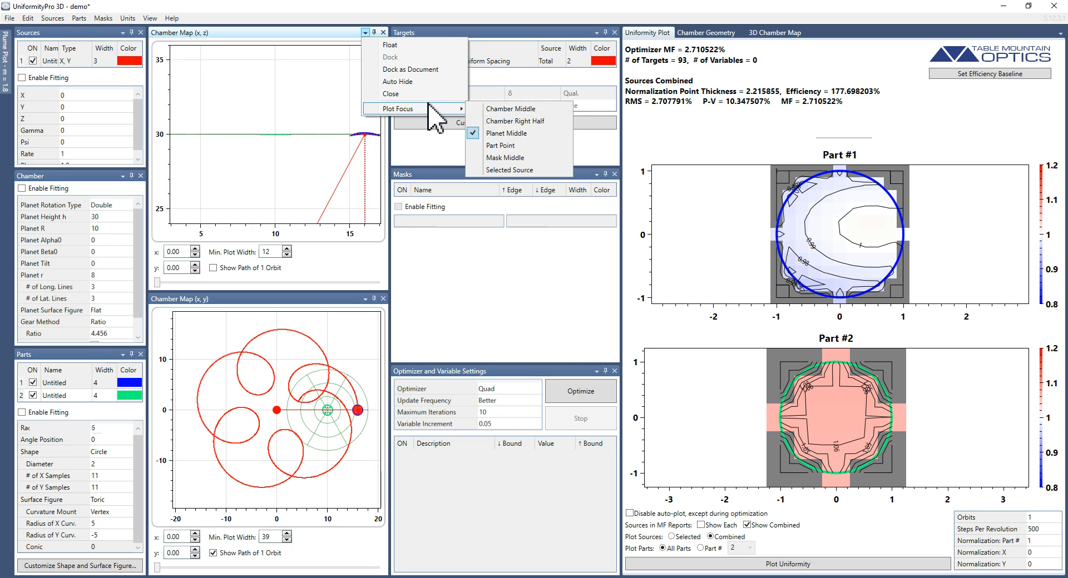
pyautogui.click(500, 146)
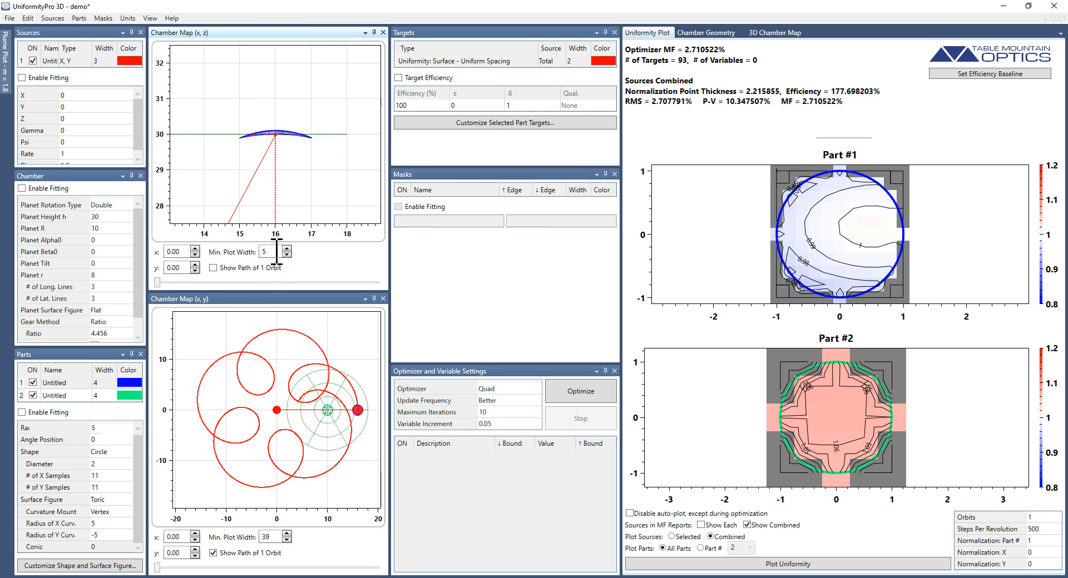
pyautogui.moveTo(157, 284)
pyautogui.mouseDown()
pyautogui.moveTo(171, 290)
pyautogui.moveTo(164, 295)
pyautogui.moveTo(200, 295)
pyautogui.moveTo(144, 293)
pyautogui.mouseUp()
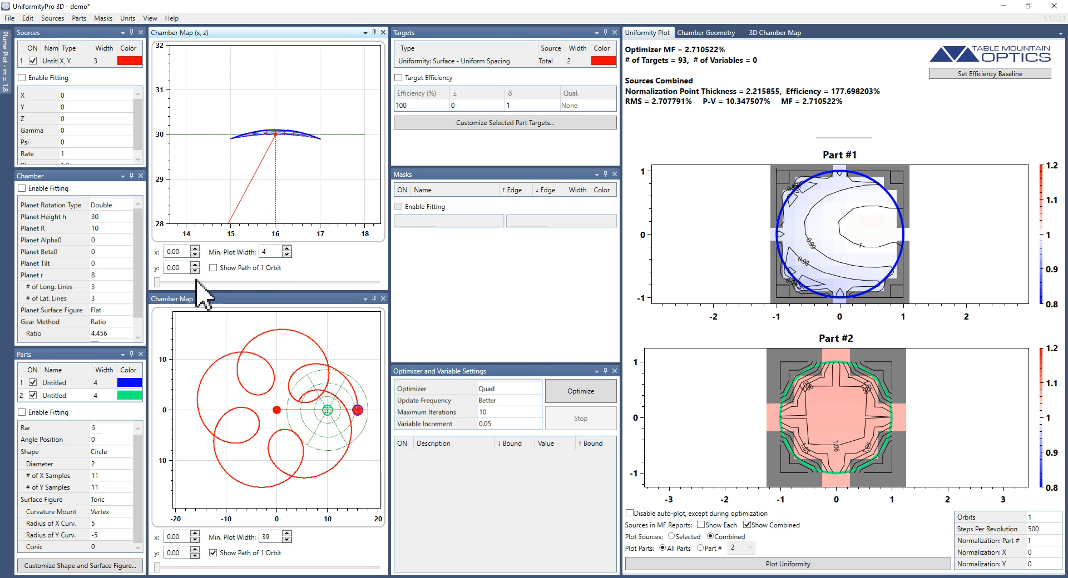
# - Render the 3D chamber map, examine the toric part from several angles, and return to the uniformity plot
pyautogui.click(777, 34)
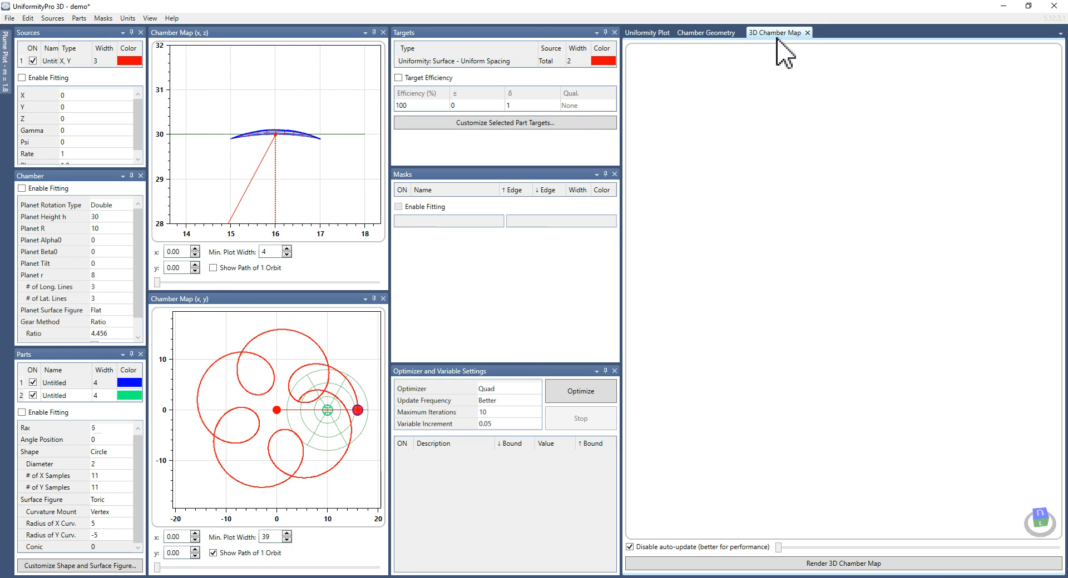
pyautogui.click(872, 563)
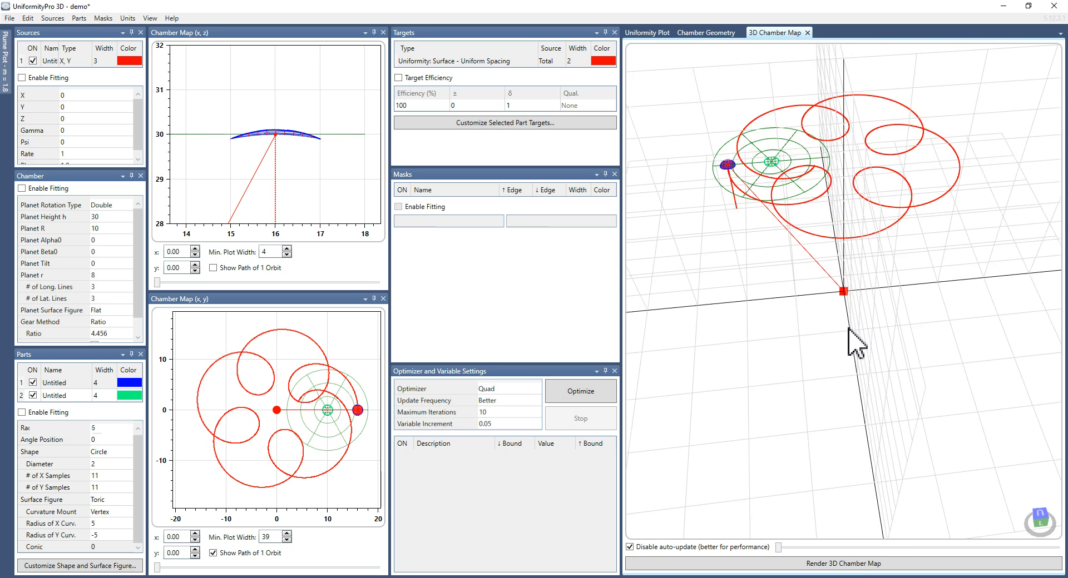
pyautogui.scroll(6, 811, 271)
pyautogui.moveTo(781, 240); pyautogui.dragTo(796, 241)
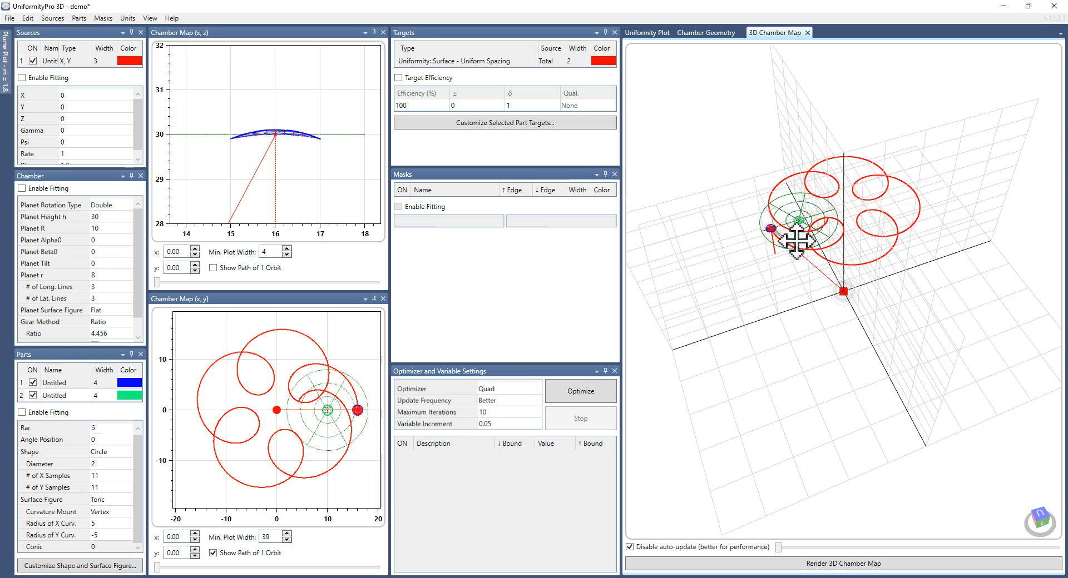
pyautogui.scroll(3, 761, 254)
pyautogui.scroll(5, 746, 198)
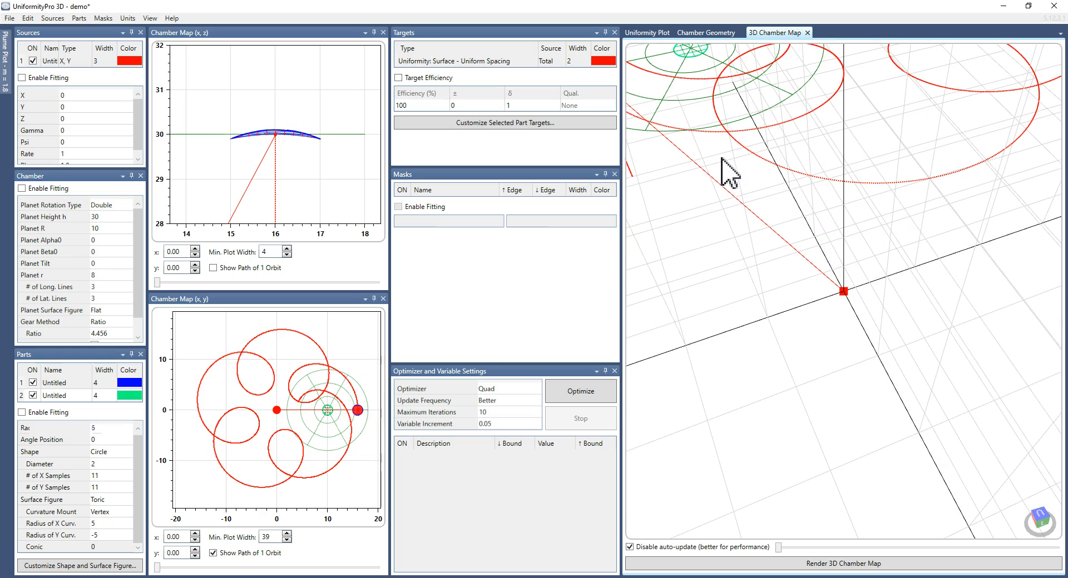
pyautogui.moveTo(730, 161); pyautogui.dragTo(843, 202)
pyautogui.moveTo(896, 239); pyautogui.dragTo(835, 195)
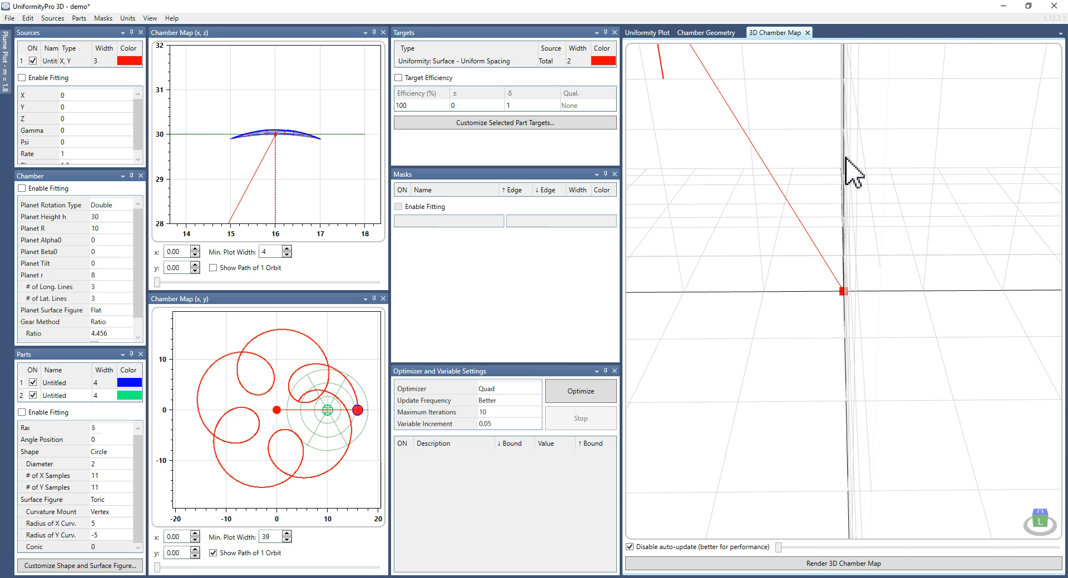
pyautogui.moveTo(845, 51); pyautogui.dragTo(834, 244)
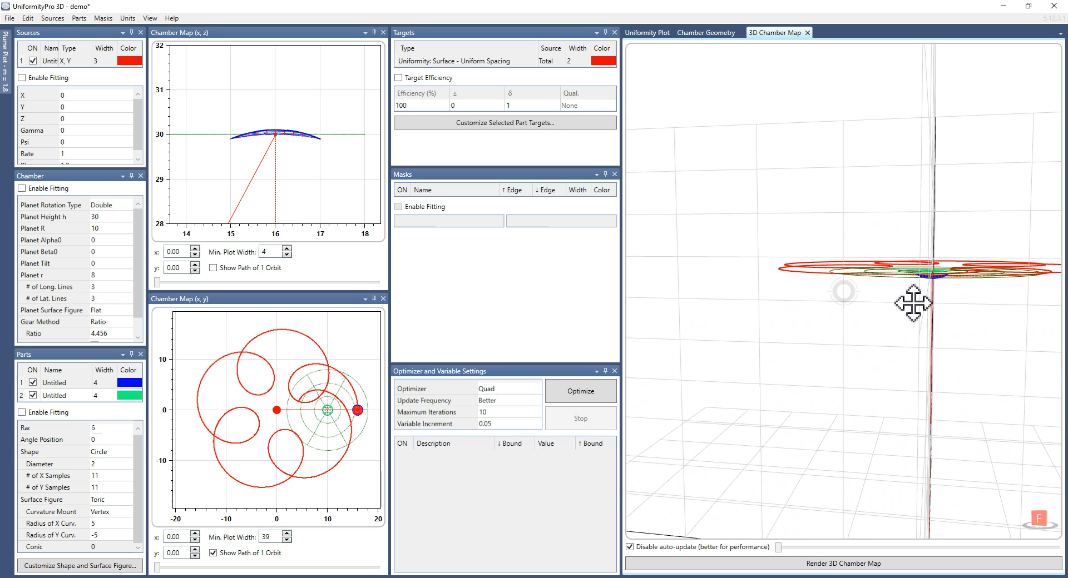
pyautogui.moveTo(951, 277); pyautogui.dragTo(874, 312)
pyautogui.click(648, 34)
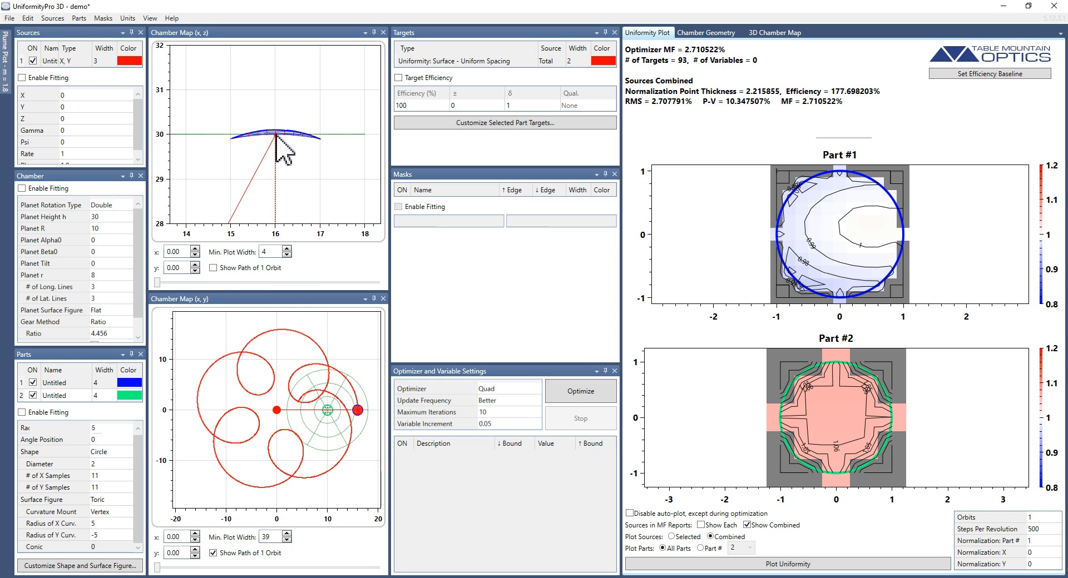
# - Change the first part's surface figure to Spheric with an Edge curvature mount, viewed at a minimum x–z plot width of 2
pyautogui.click(106, 500)
pyautogui.click(107, 501)
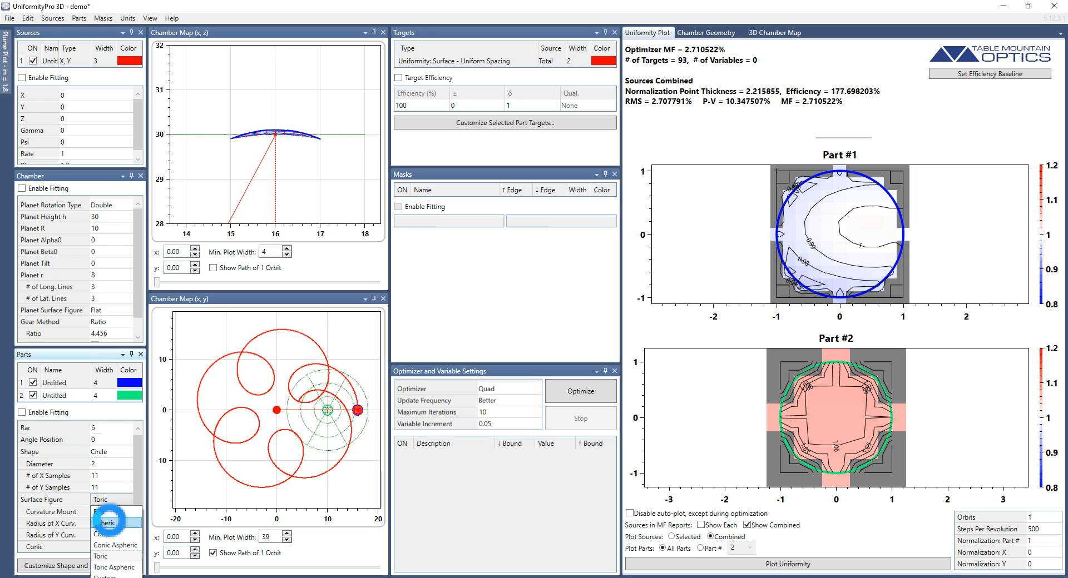
pyautogui.click(111, 524)
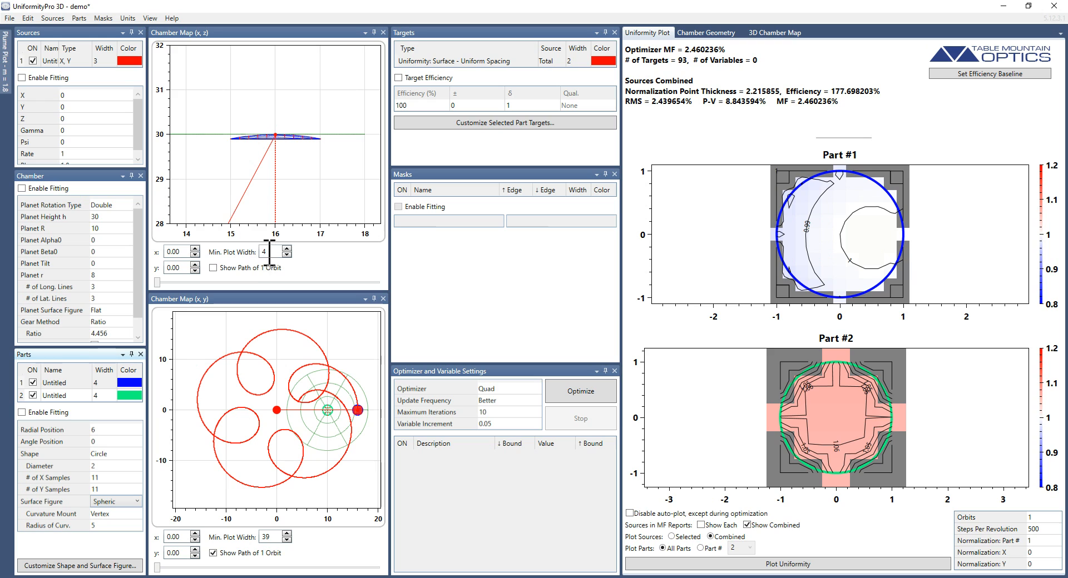
pyautogui.scroll(-2, 272, 253)
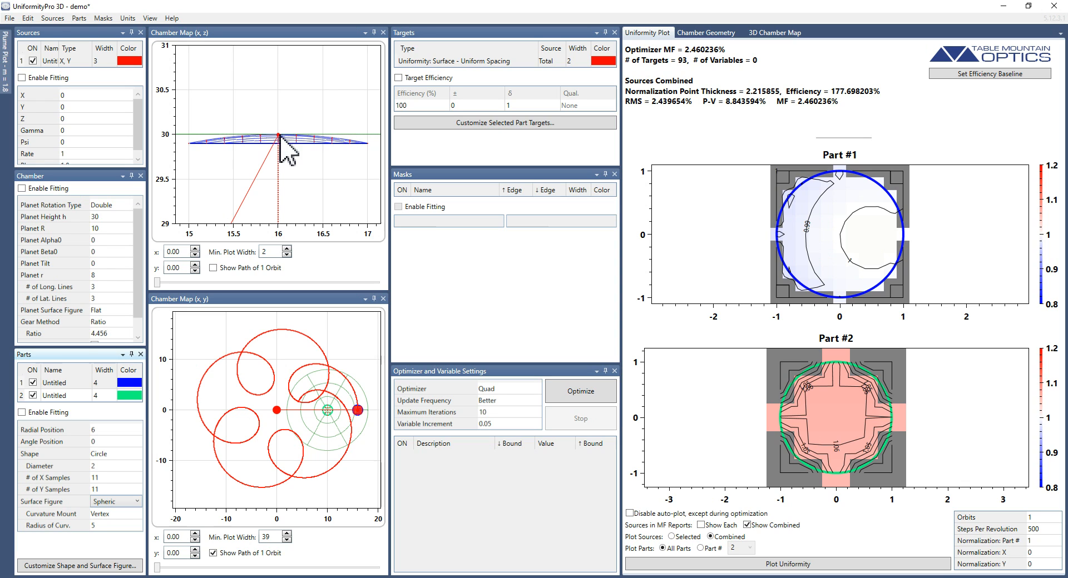
pyautogui.click(123, 514)
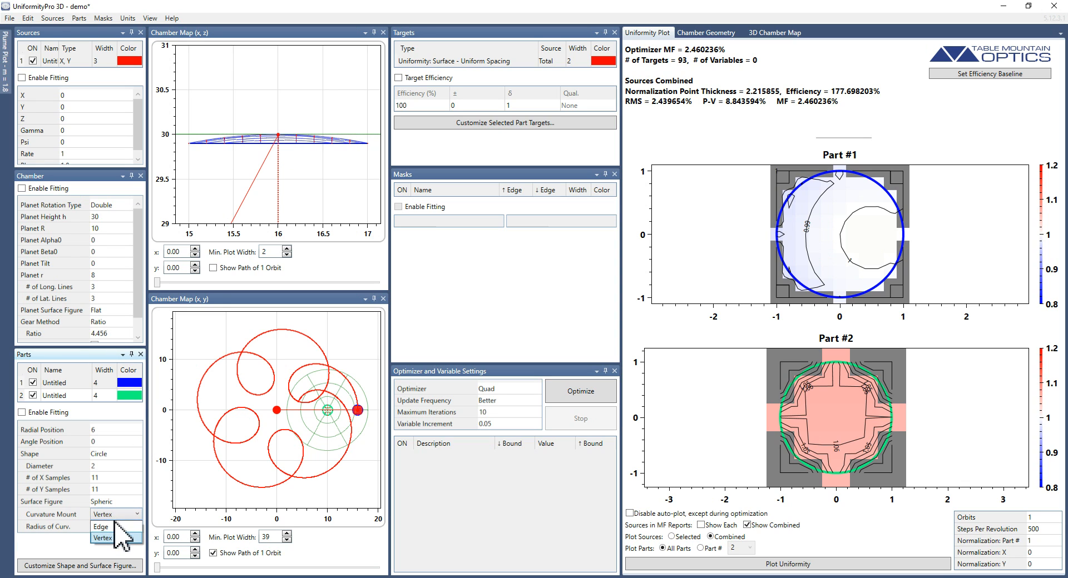
pyautogui.click(101, 527)
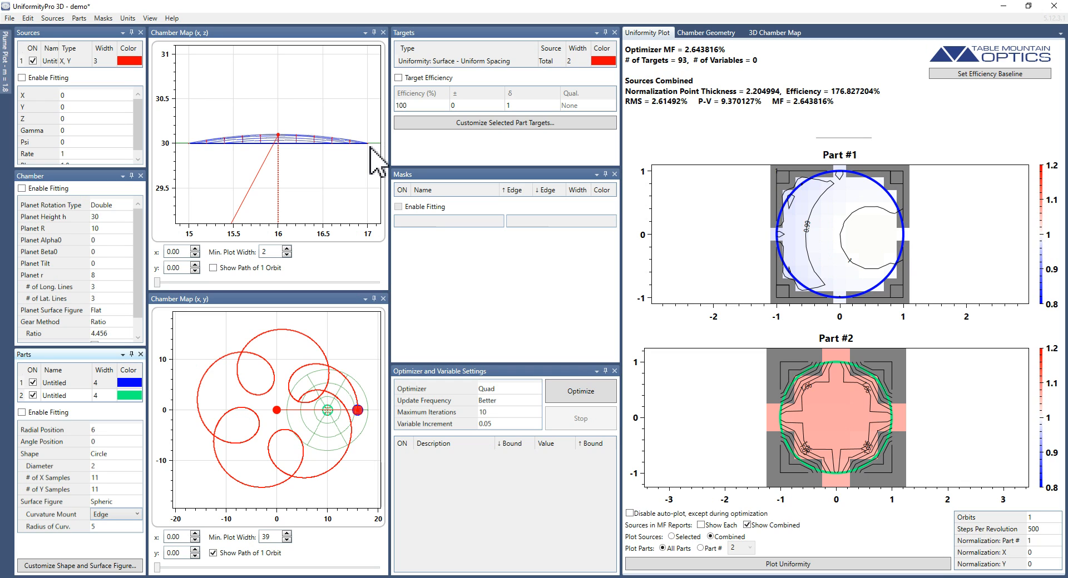
# - Try a radius of curvature of -5 on the spheric part and return it to 5
pyautogui.click(109, 527)
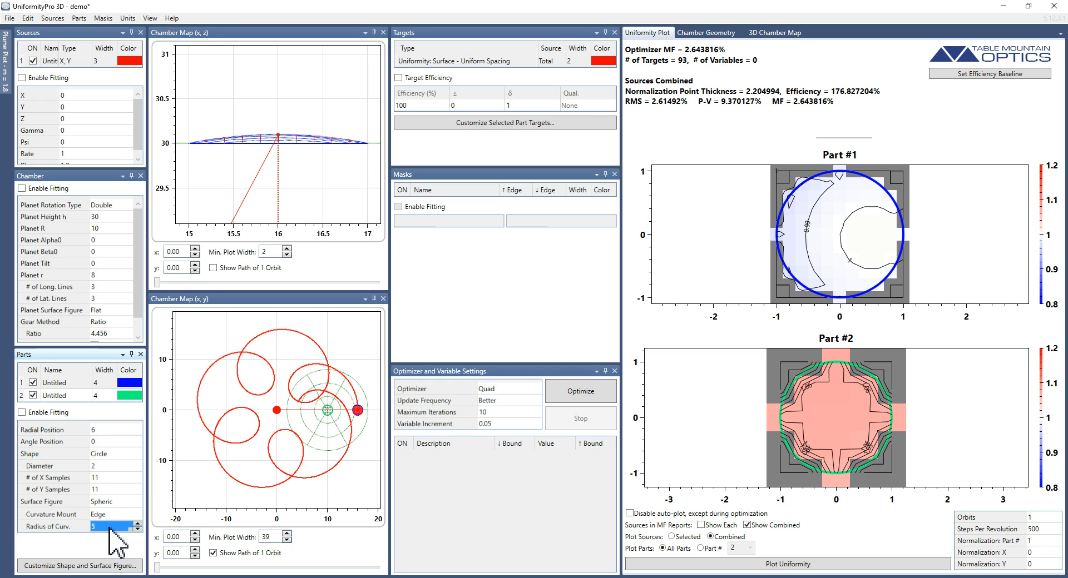
pyautogui.press('BackSpace')
pyautogui.write('-5')
pyautogui.press('Return')
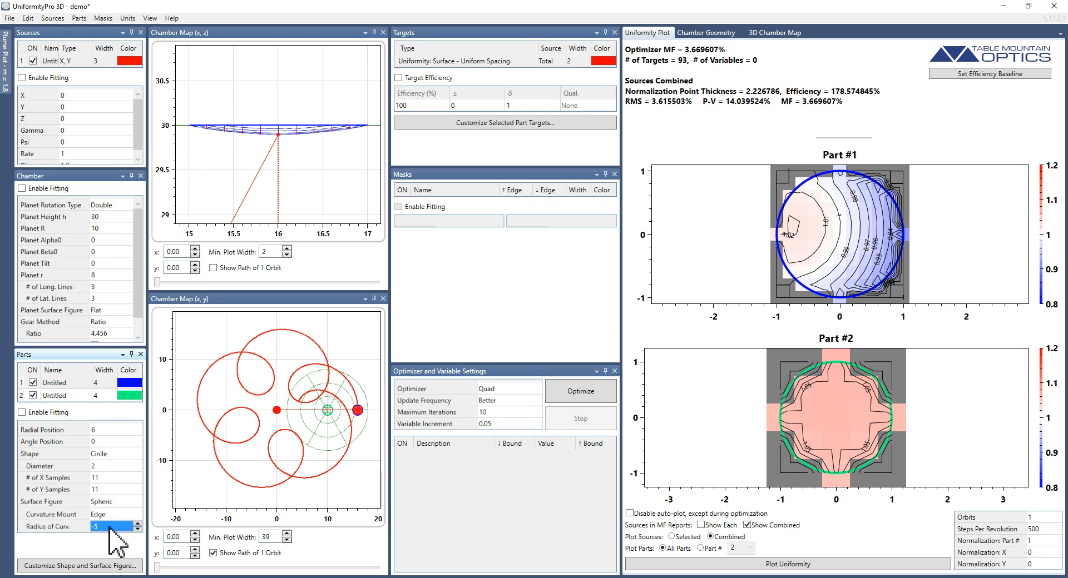
pyautogui.write('5')
pyautogui.press('Return')
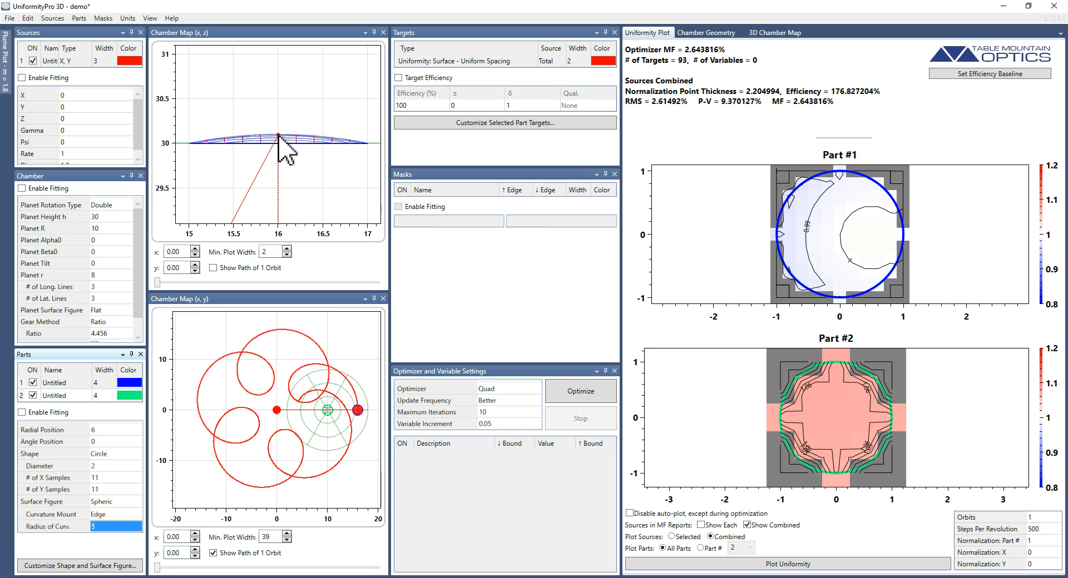
# - Set the chamber maps' part point x to 1 and switch the radius of curvature repeatedly between -5 and 5, ending at 5
pyautogui.click(185, 252)
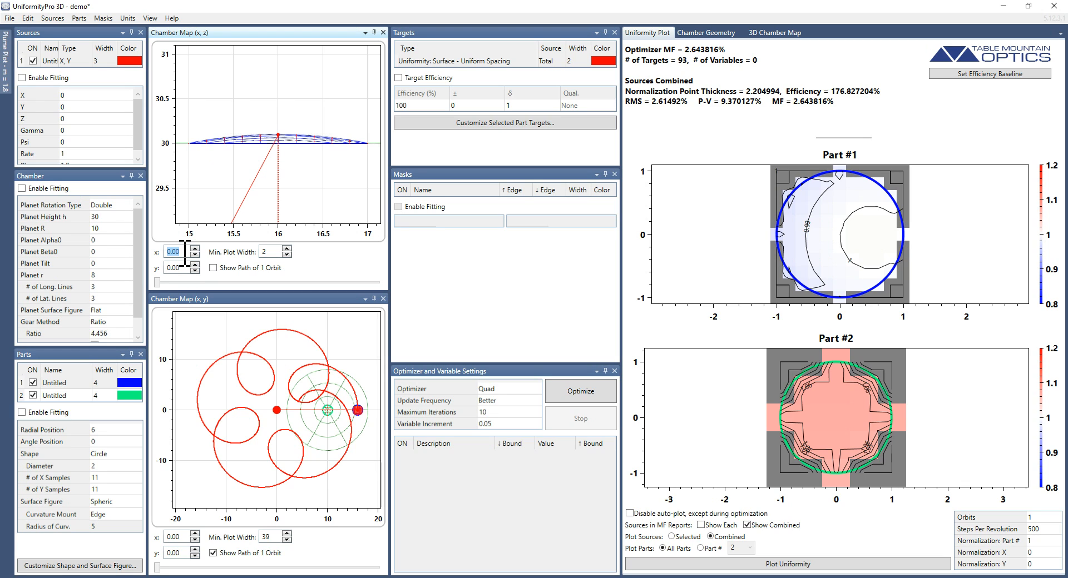
pyautogui.write('1')
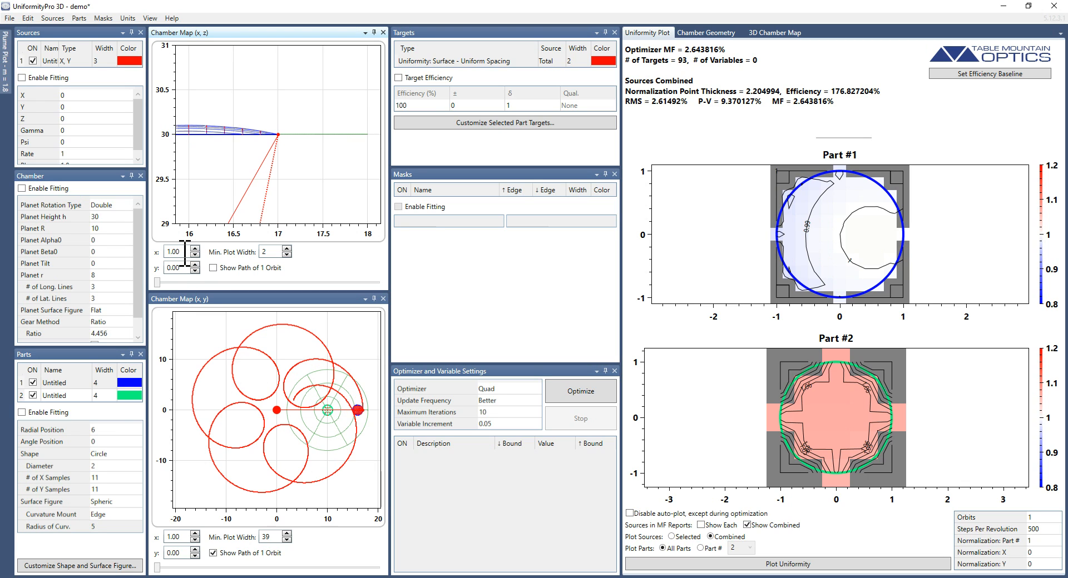
pyautogui.click(107, 527)
pyautogui.write('-5')
pyautogui.press('Return')
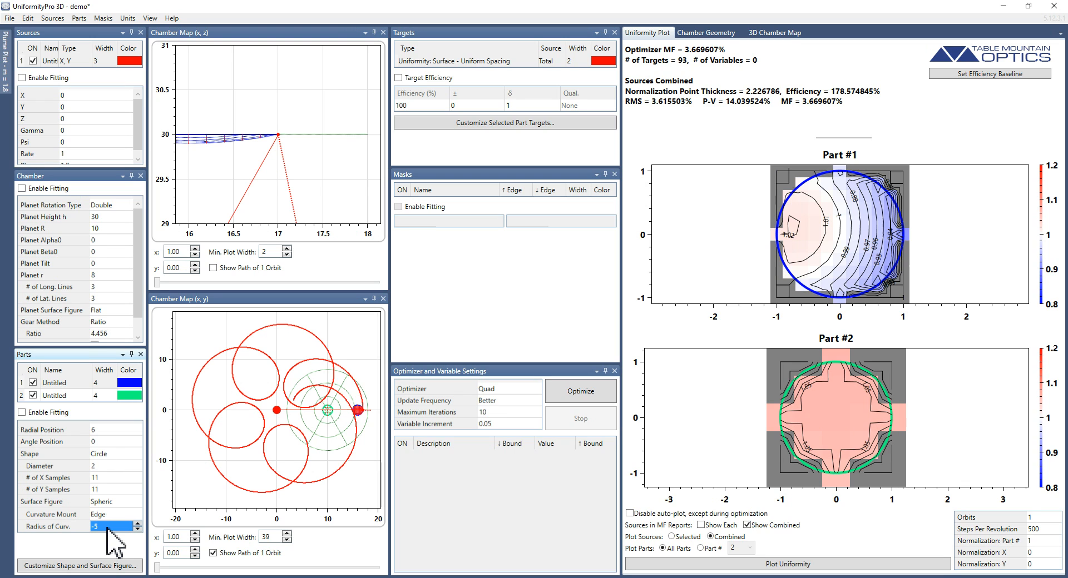
pyautogui.write('5')
pyautogui.press('Return')
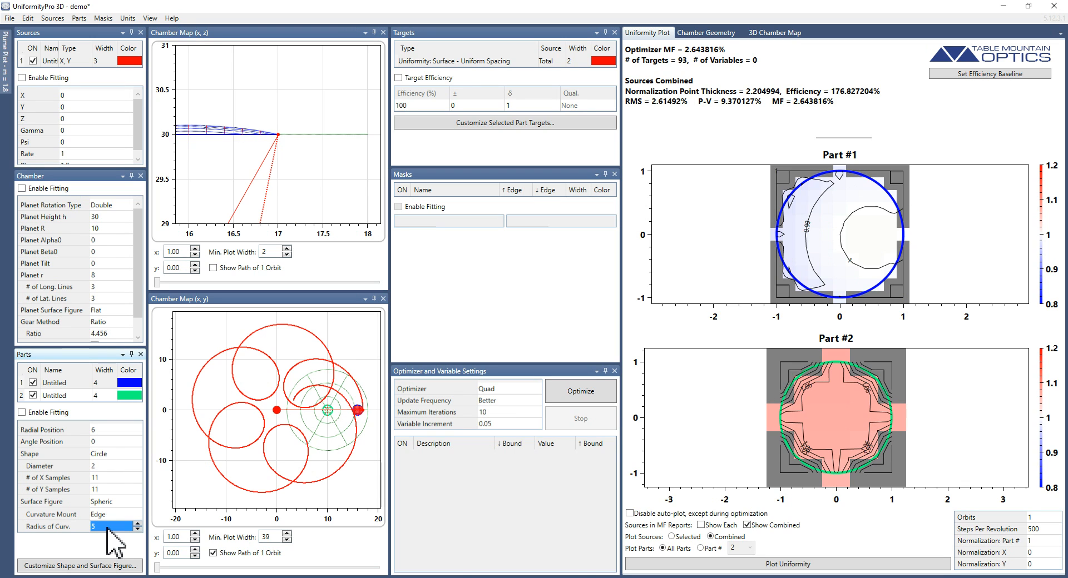
pyautogui.write('-5')
pyautogui.press('Return')
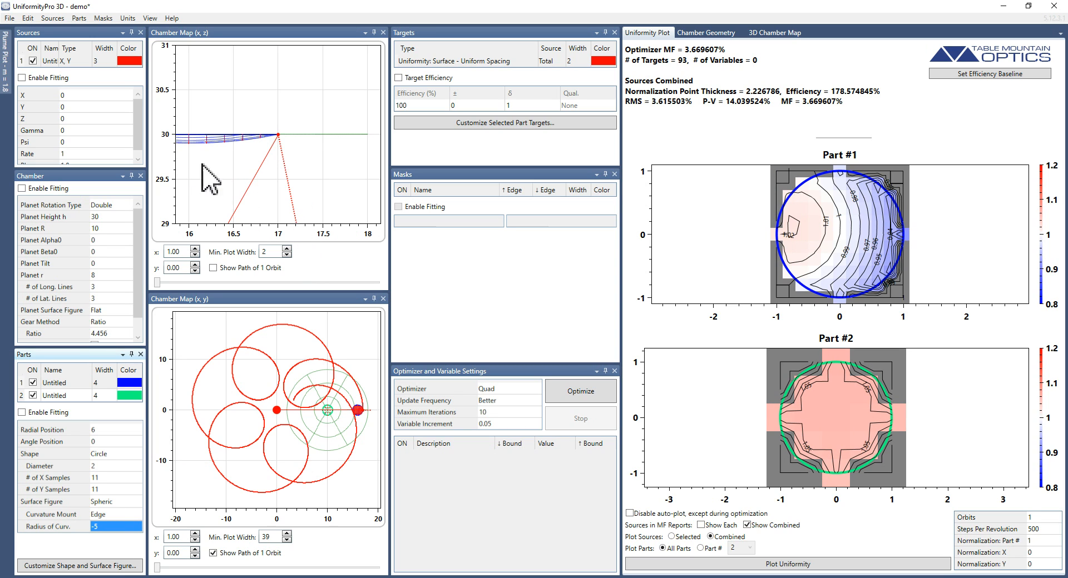
pyautogui.write('5')
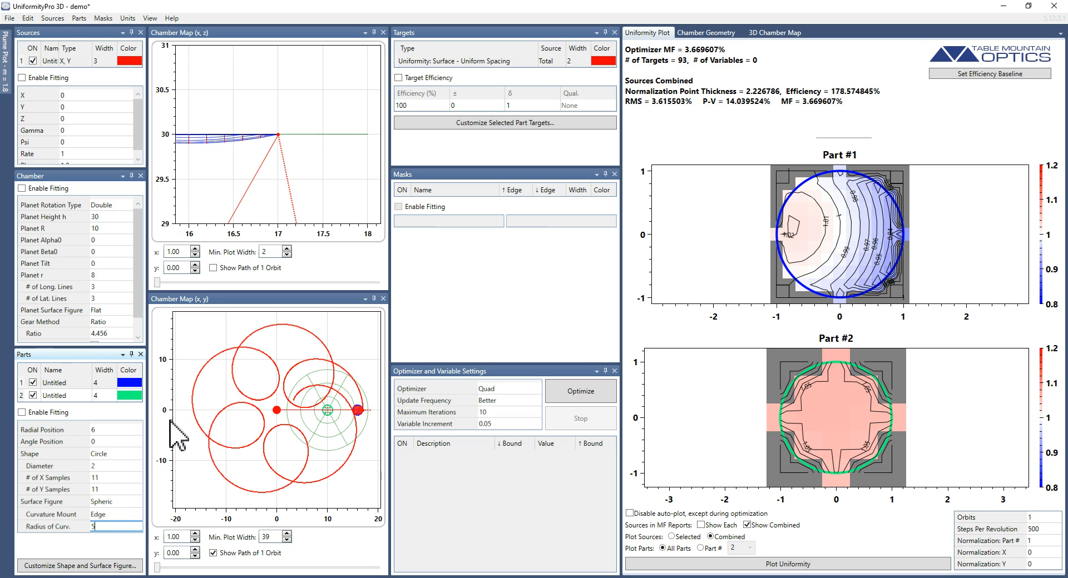
pyautogui.press('Return')
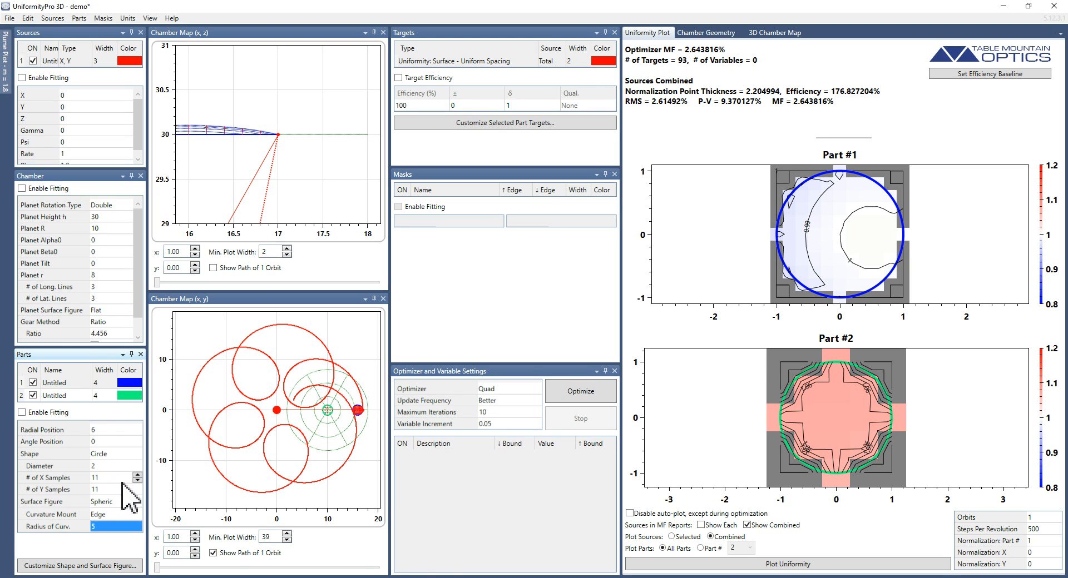
pyautogui.click(110, 453)
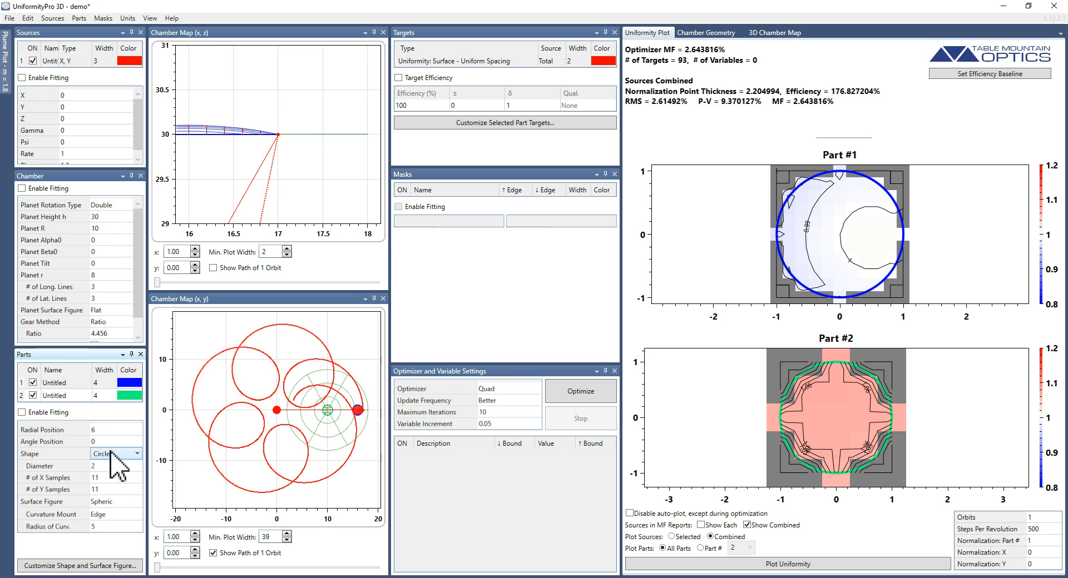
pyautogui.click(111, 477)
pyautogui.click(109, 502)
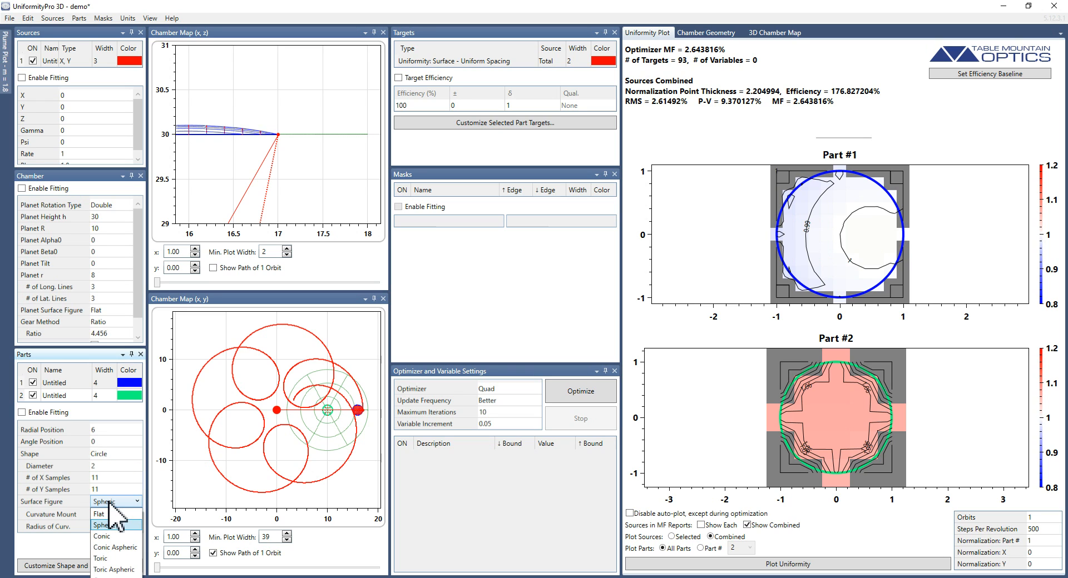
pyautogui.click(110, 502)
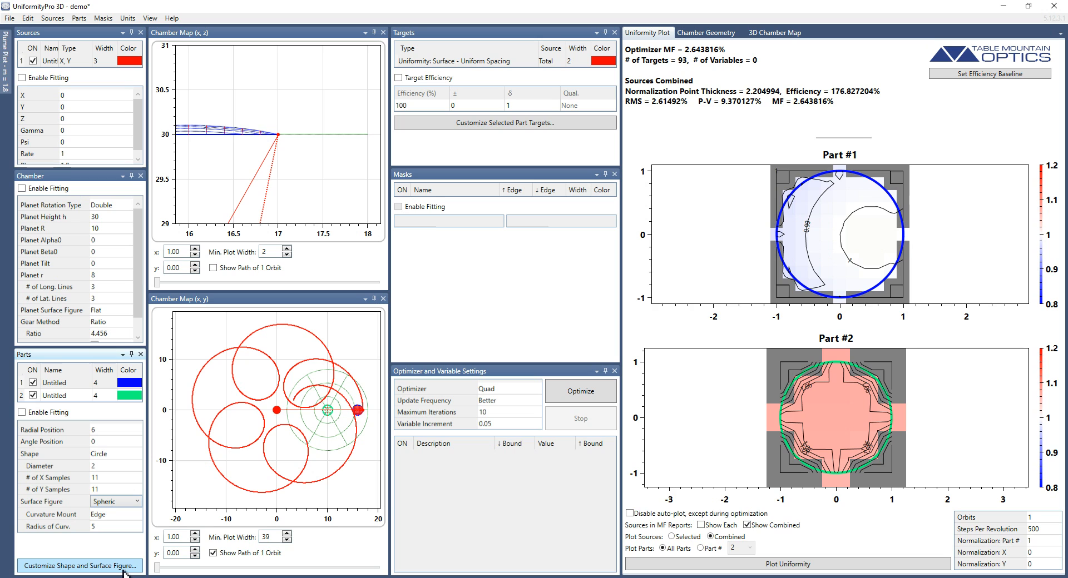
# - Open the shape and surface figure customization for part 1 and set both its X and Y samples to 5
pyautogui.click(89, 566)
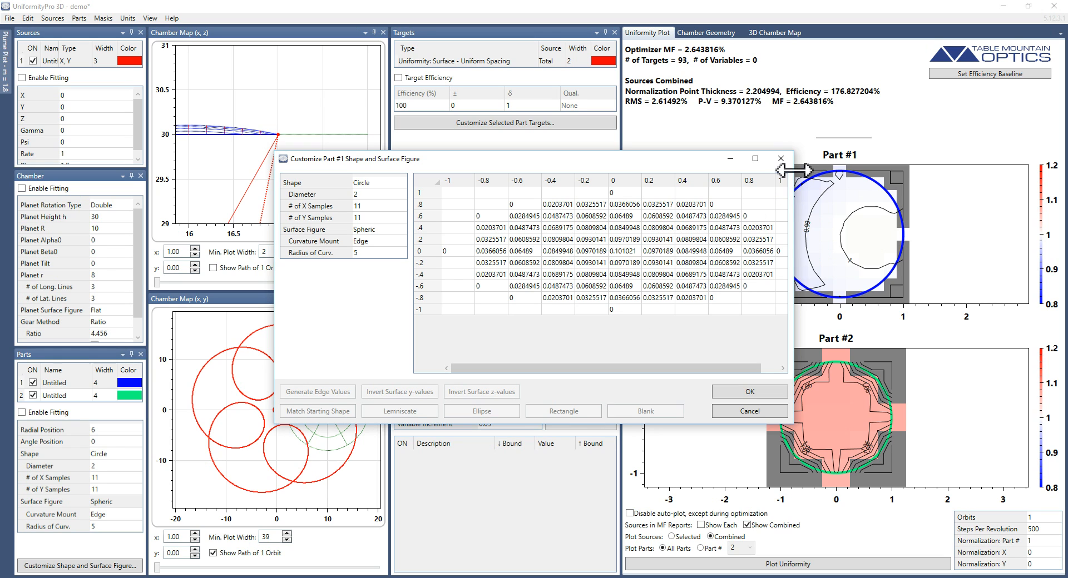
pyautogui.moveTo(795, 171); pyautogui.dragTo(719, 142)
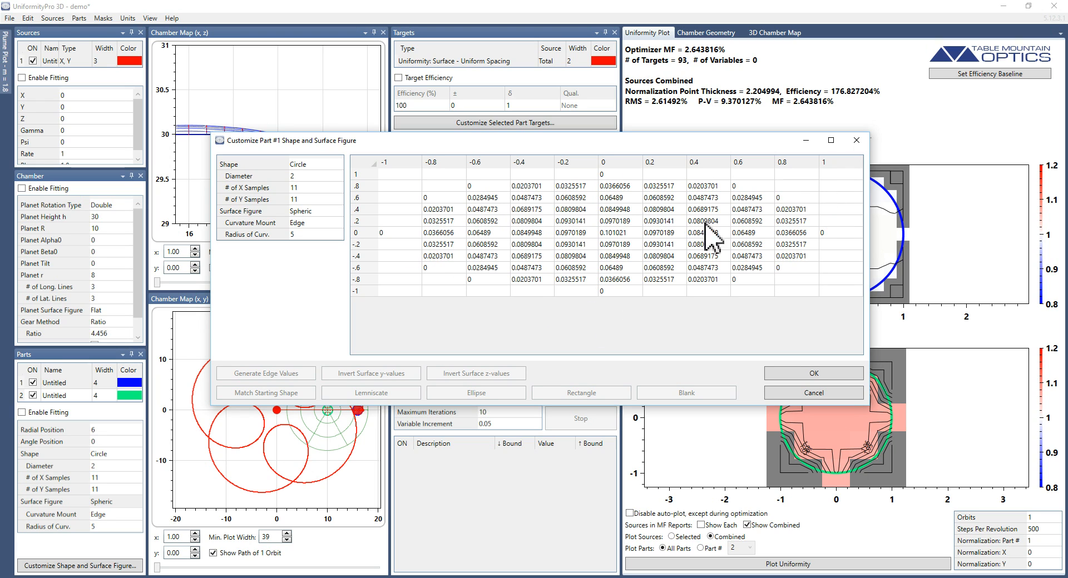
pyautogui.click(311, 189)
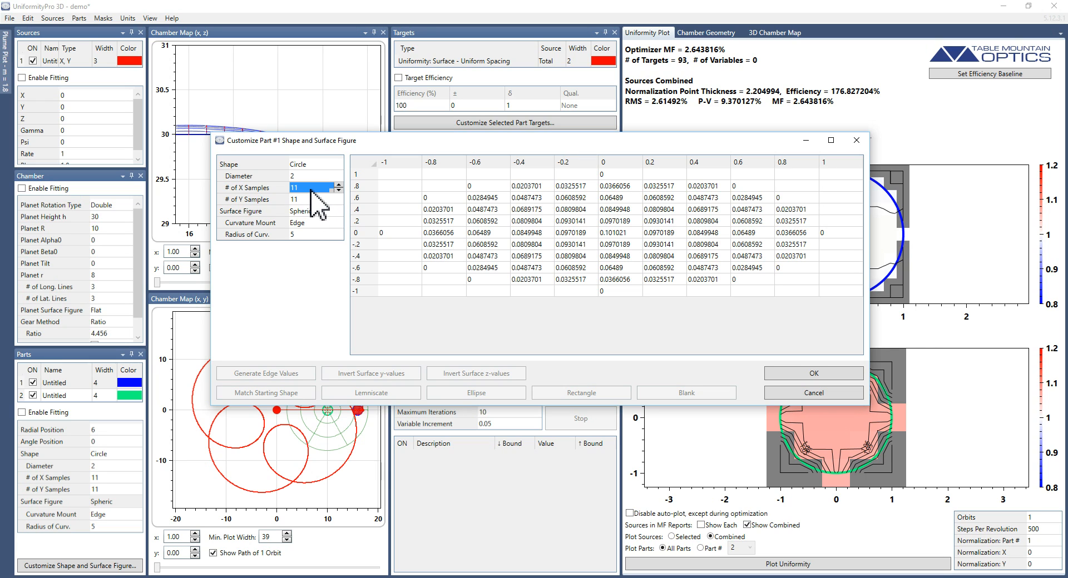
pyautogui.write('5')
pyautogui.press('Tab')
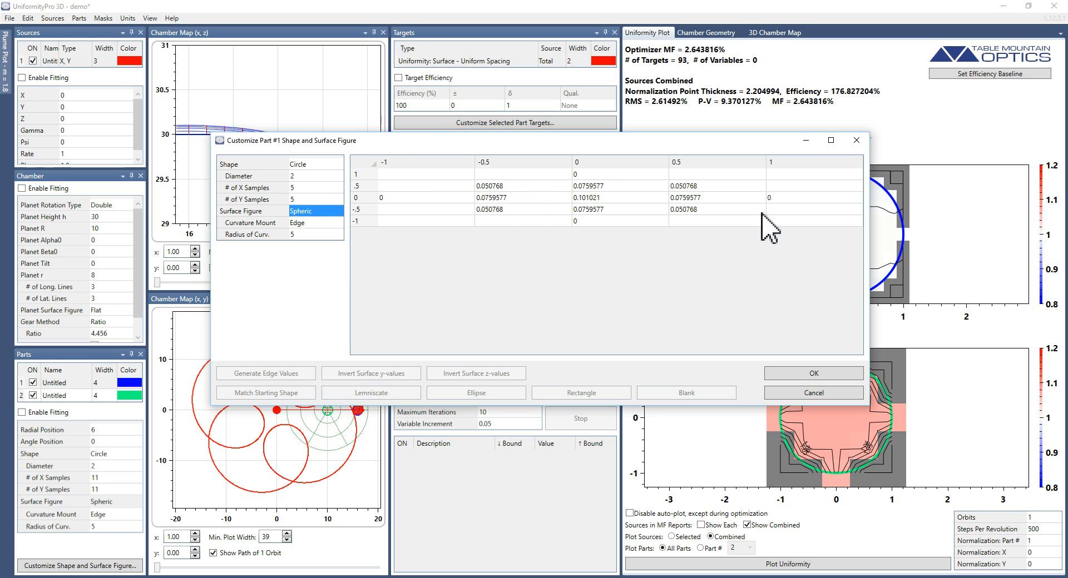
# - Set the number of X samples and Y samples of part 1 back to 11 each
pyautogui.click(309, 188)
pyautogui.write('11')
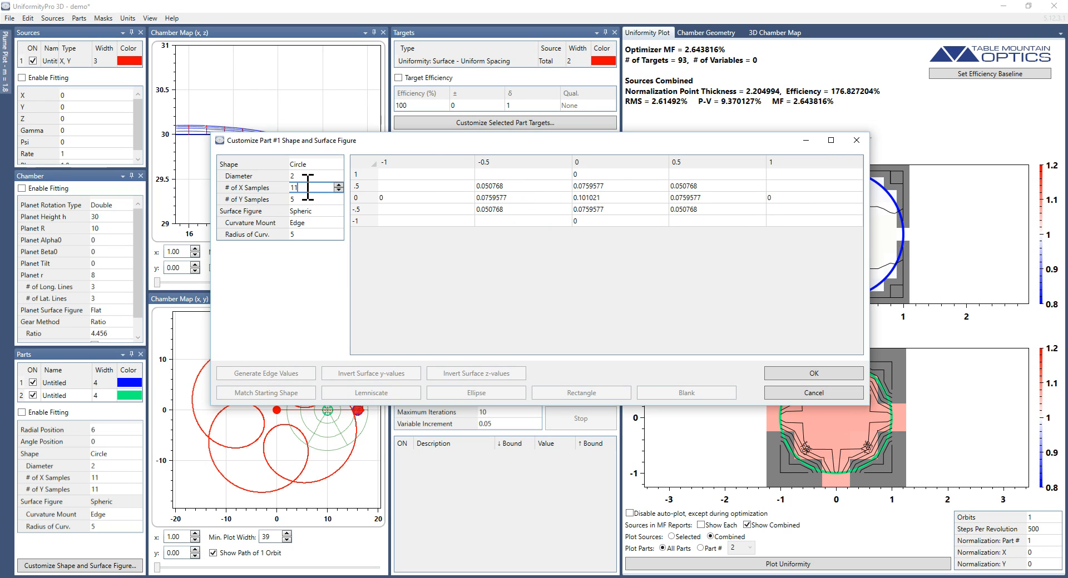
pyautogui.press('Tab')
pyautogui.write('11')
pyautogui.press('Tab')
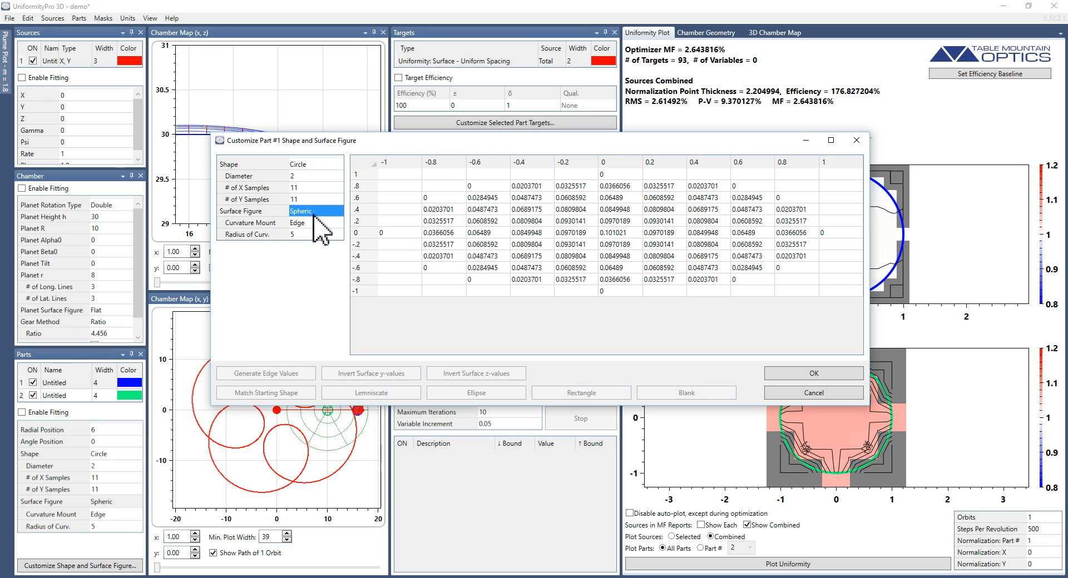
# - Change the surface figure of part 1 to Custom in the customization dialog
pyautogui.click(312, 212)
pyautogui.click(312, 213)
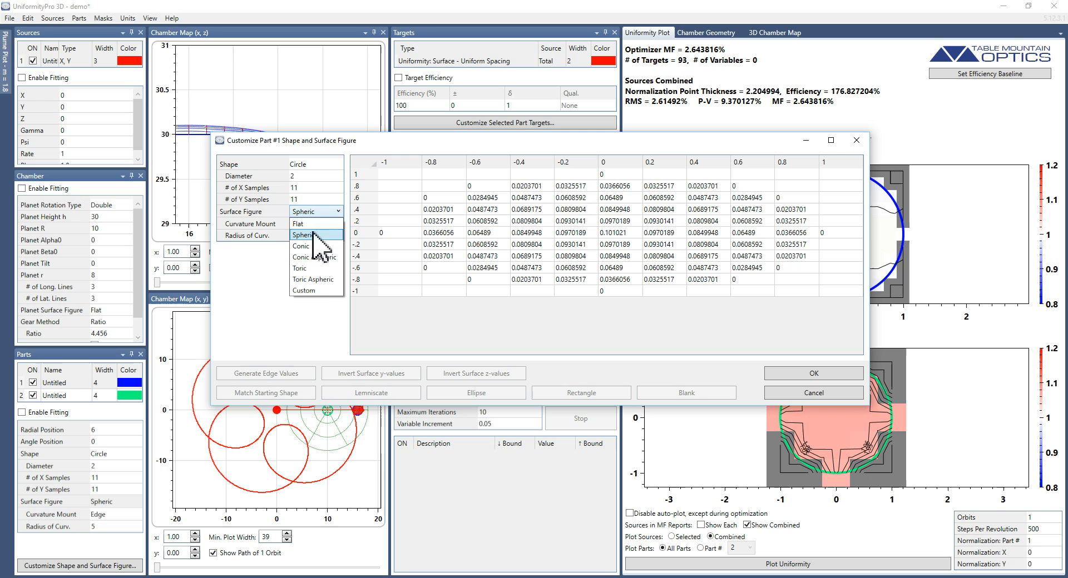
pyautogui.click(314, 288)
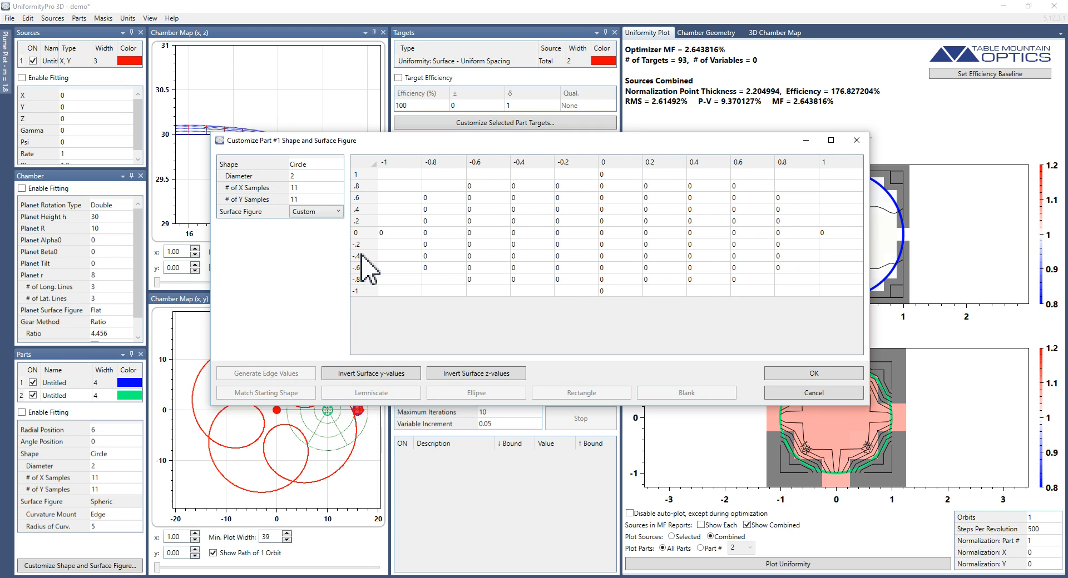
# - Enter surface heights 0.1, 0.2 and 0.3 in the x = 0 column at y = 0, -0.2 and -0.4
pyautogui.click(611, 222)
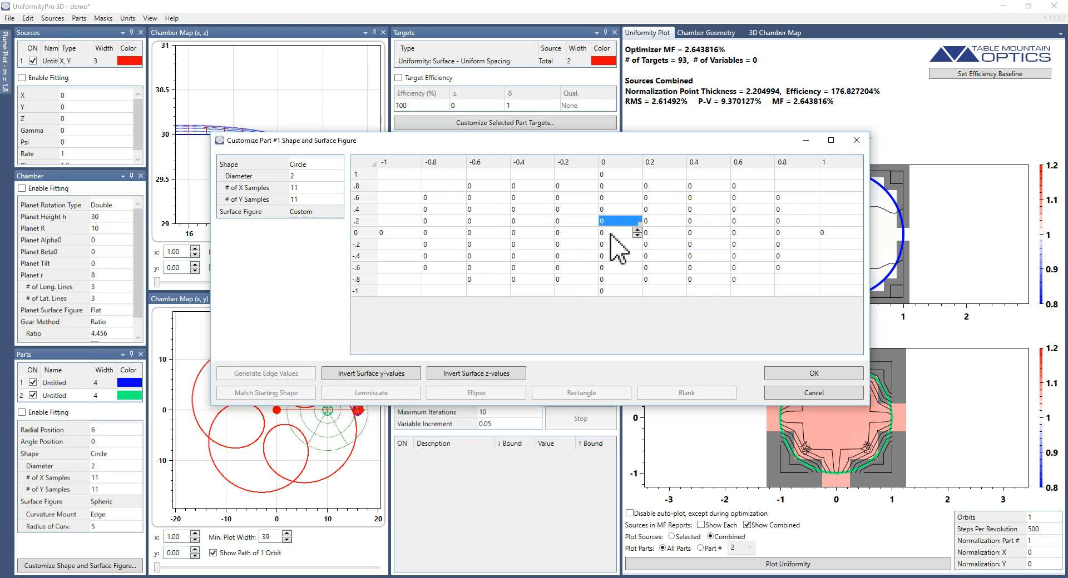
pyautogui.click(612, 233)
pyautogui.write('0.1')
pyautogui.press('Return')
pyautogui.write('0.2')
pyautogui.press('Return')
pyautogui.write('0.3')
pyautogui.press('Return')
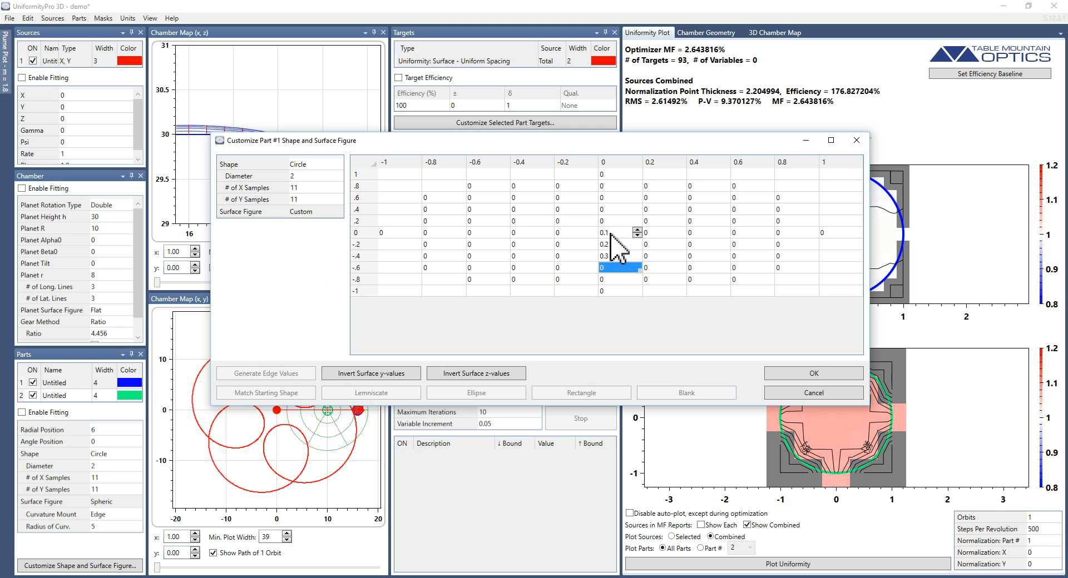
# - Enter custom surface heights of 0.4 at x = -0.2, y = 0.4 and 0.5 at x = -0.2, y = 0.2
pyautogui.write('0.4')
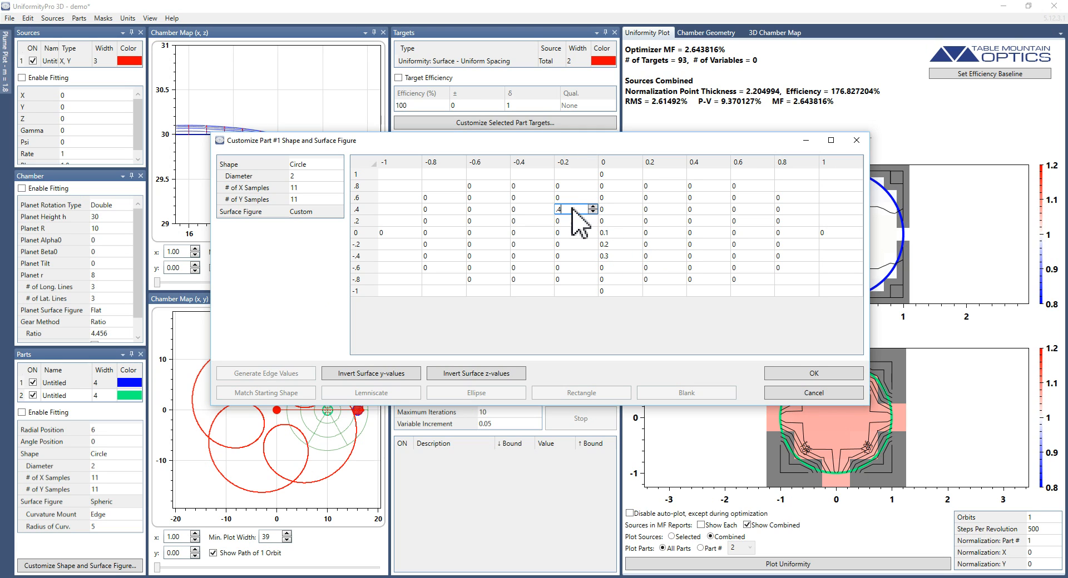
pyautogui.press('Return')
pyautogui.write('0.5')
pyautogui.press('Return')
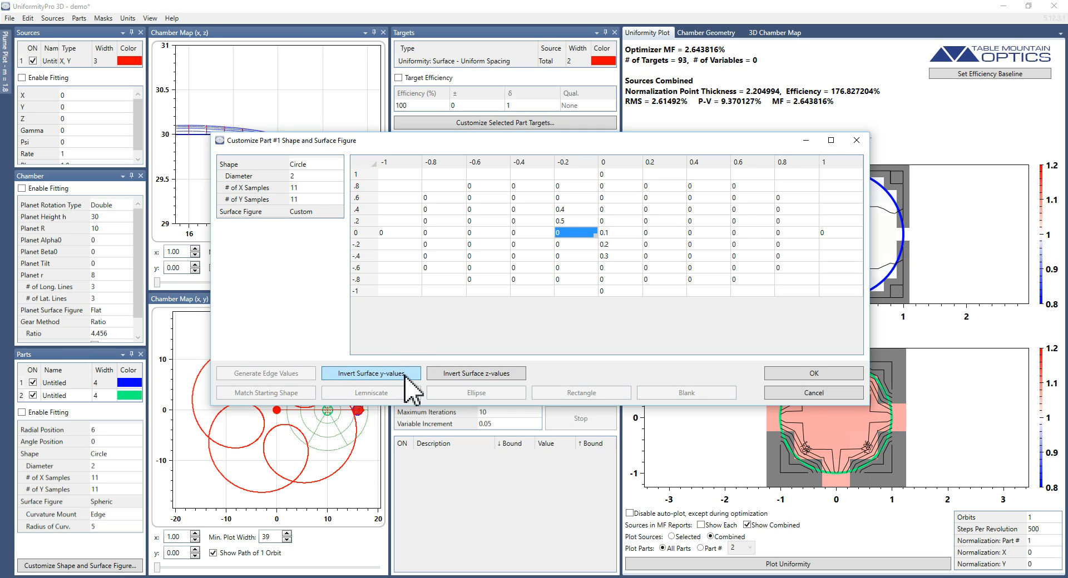
pyautogui.click(456, 373)
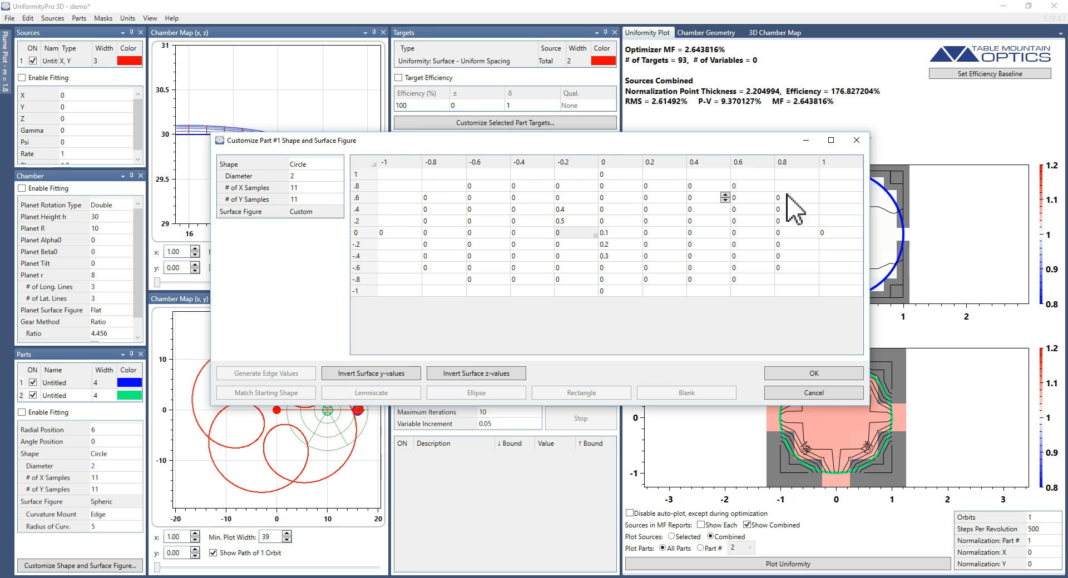
# - Change Part #1's shape from Circle to Rectangle, and from Rectangle to Custom
pyautogui.click(310, 166)
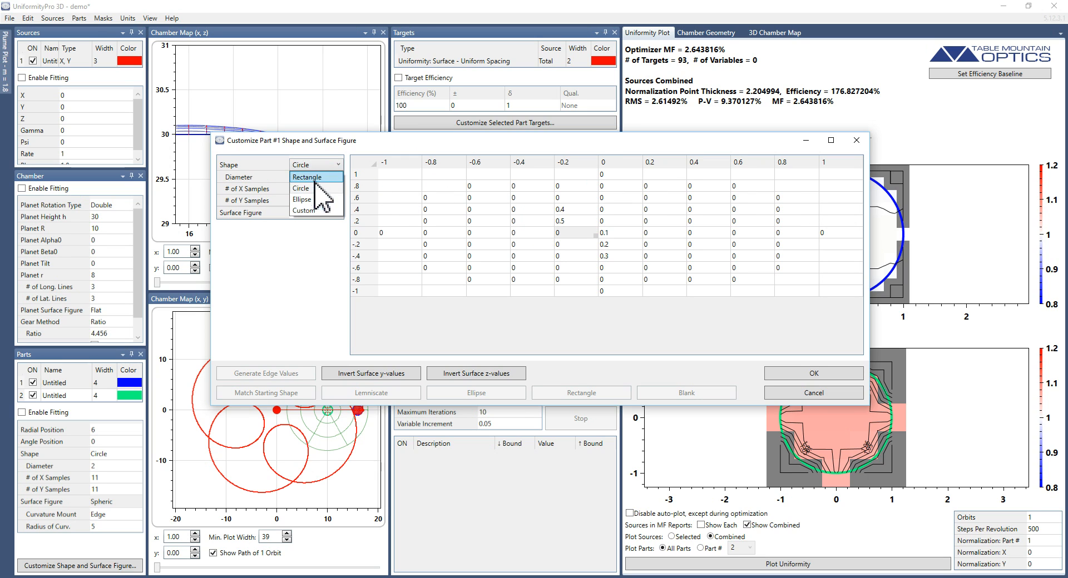
pyautogui.click(306, 177)
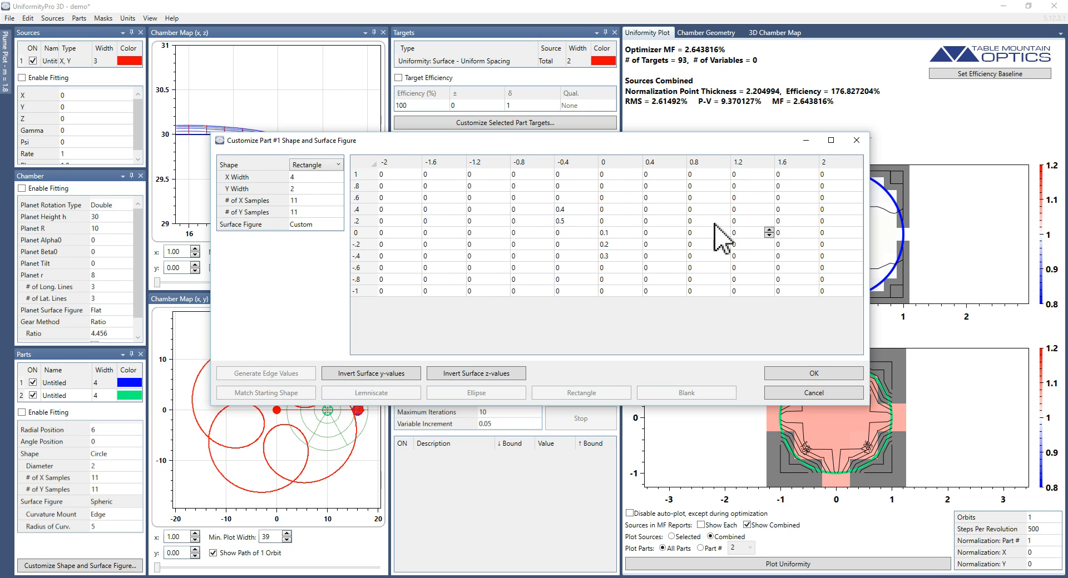
pyautogui.click(309, 165)
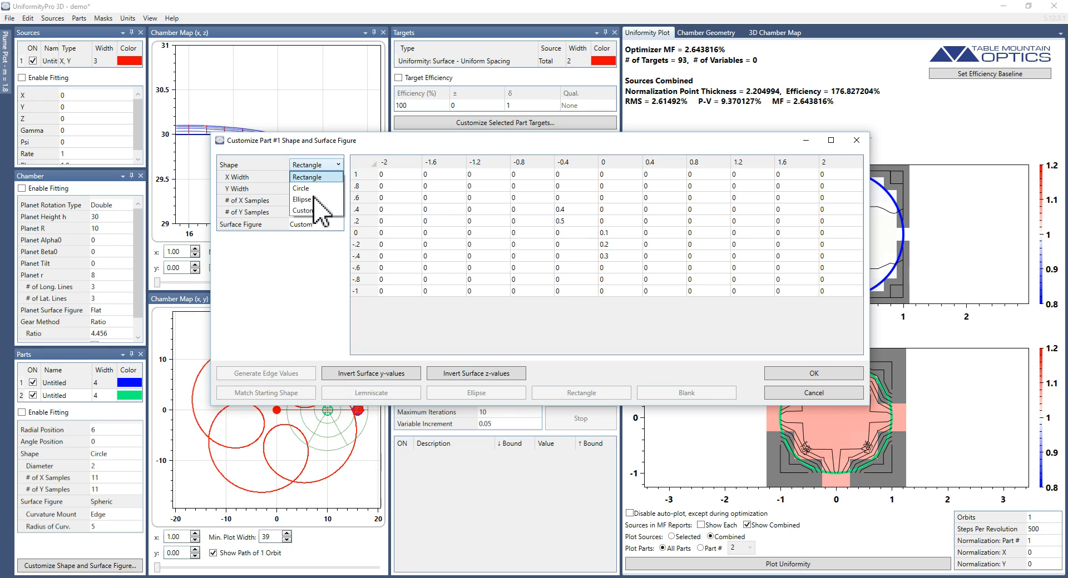
pyautogui.click(315, 210)
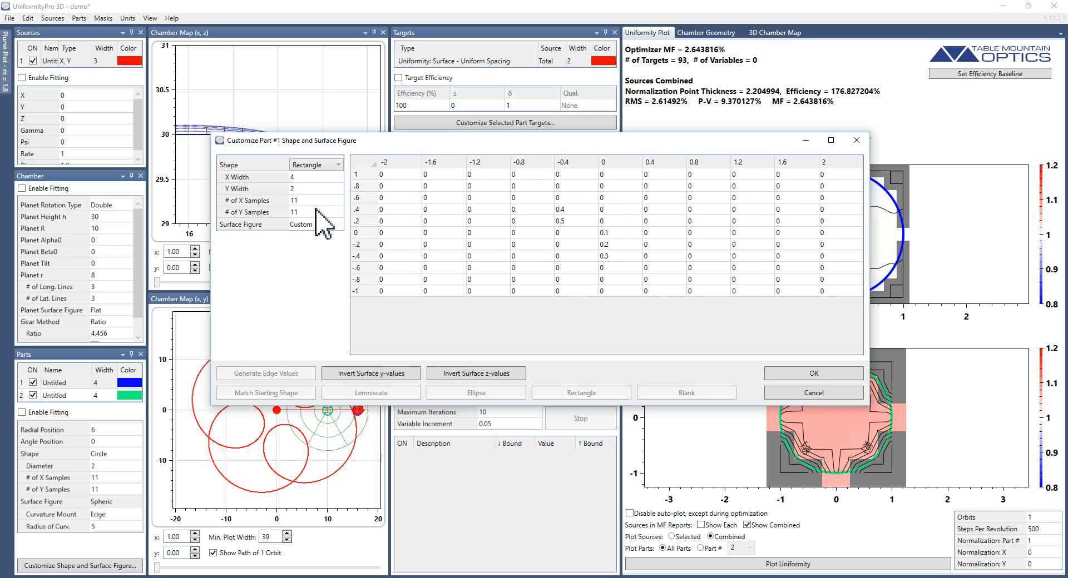
# - Exclude the grid points at x = -2, -1.6 and -1.2 for y = 0.4 to 1, and apply the custom shape to Part #1
pyautogui.click(389, 186)
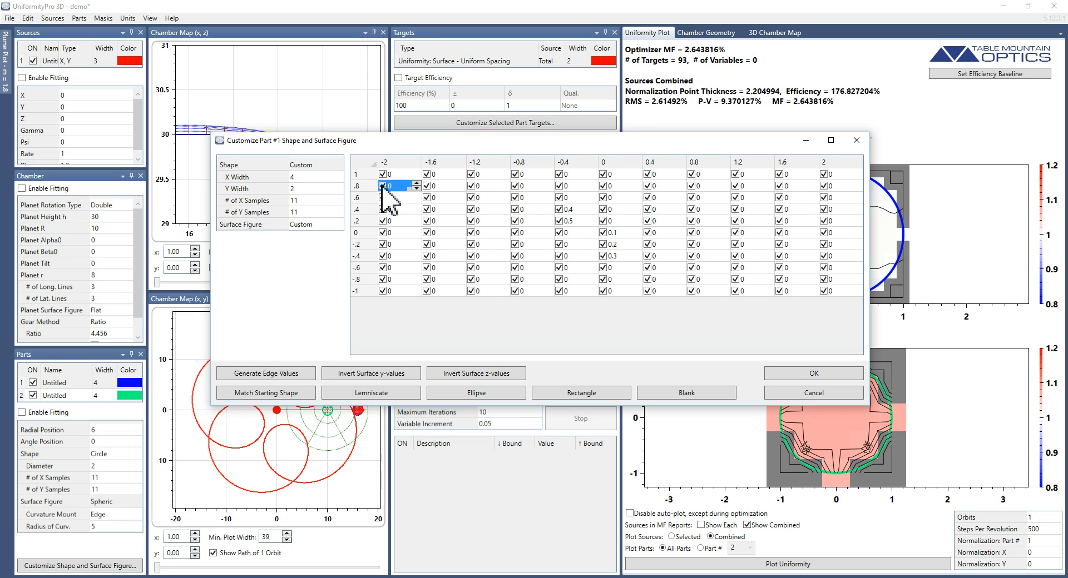
pyautogui.click(428, 186)
pyautogui.click(428, 198)
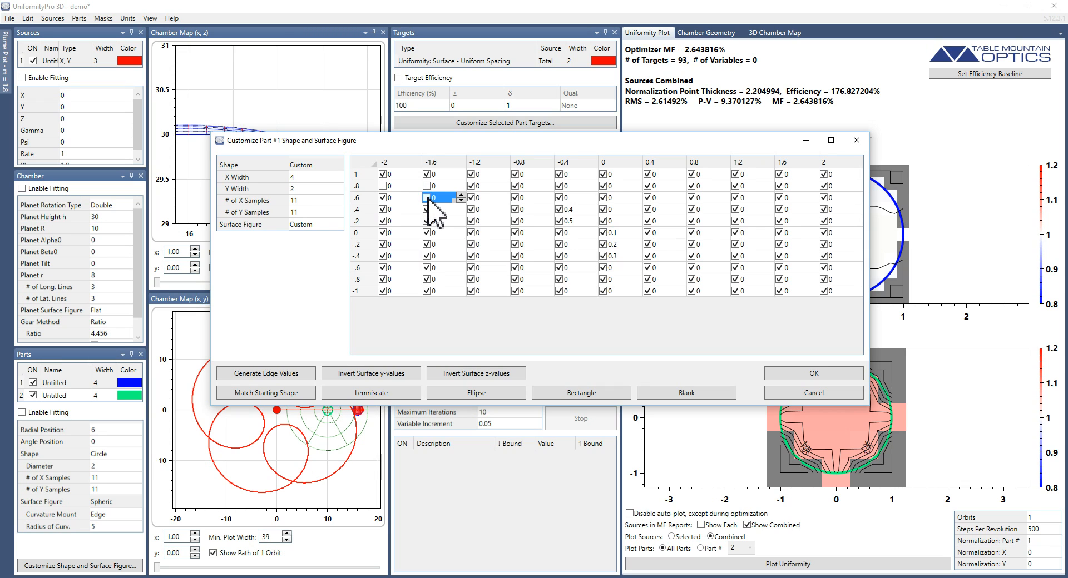
pyautogui.click(426, 198)
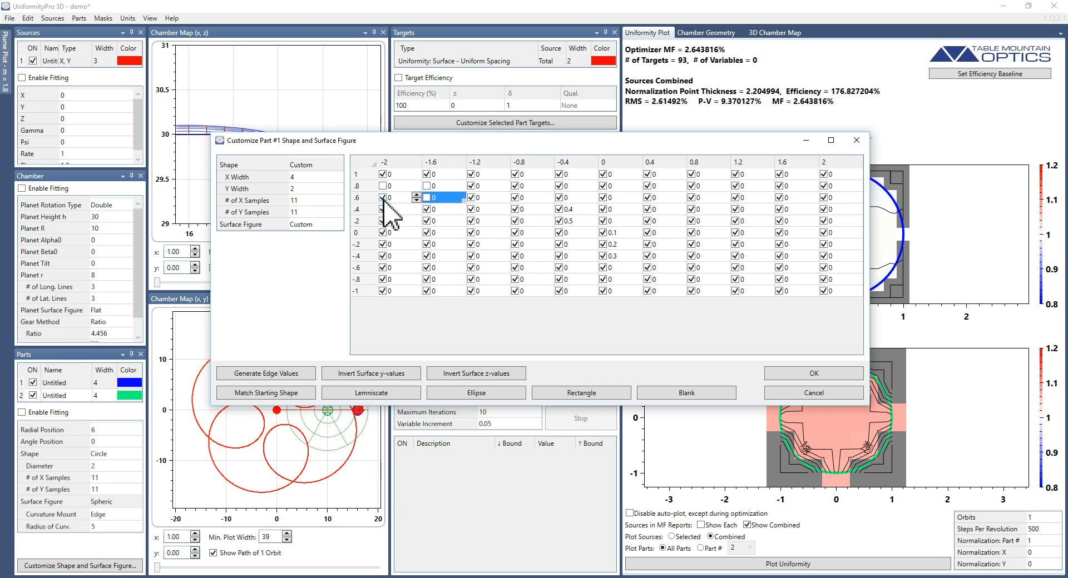
pyautogui.click(383, 198)
pyautogui.click(384, 175)
pyautogui.click(428, 175)
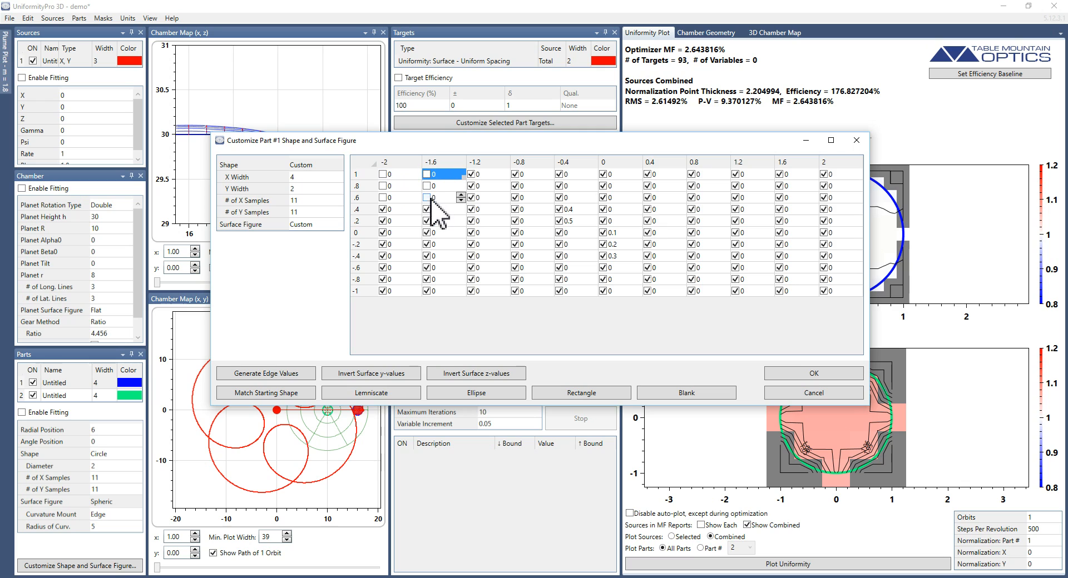
pyautogui.click(426, 209)
pyautogui.click(382, 209)
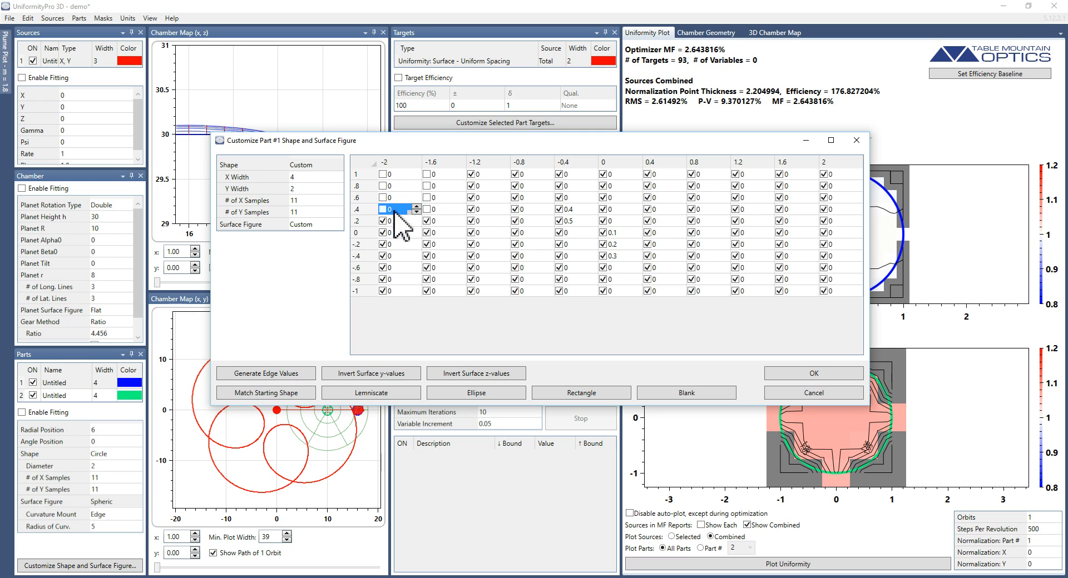
pyautogui.click(471, 209)
pyautogui.click(471, 198)
pyautogui.click(471, 186)
pyautogui.click(471, 174)
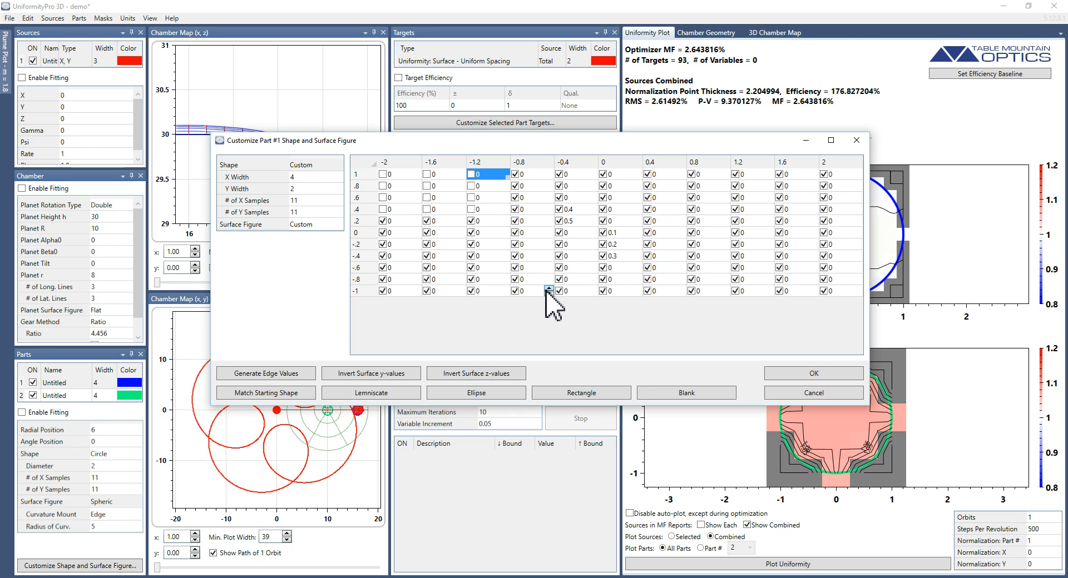
pyautogui.click(805, 375)
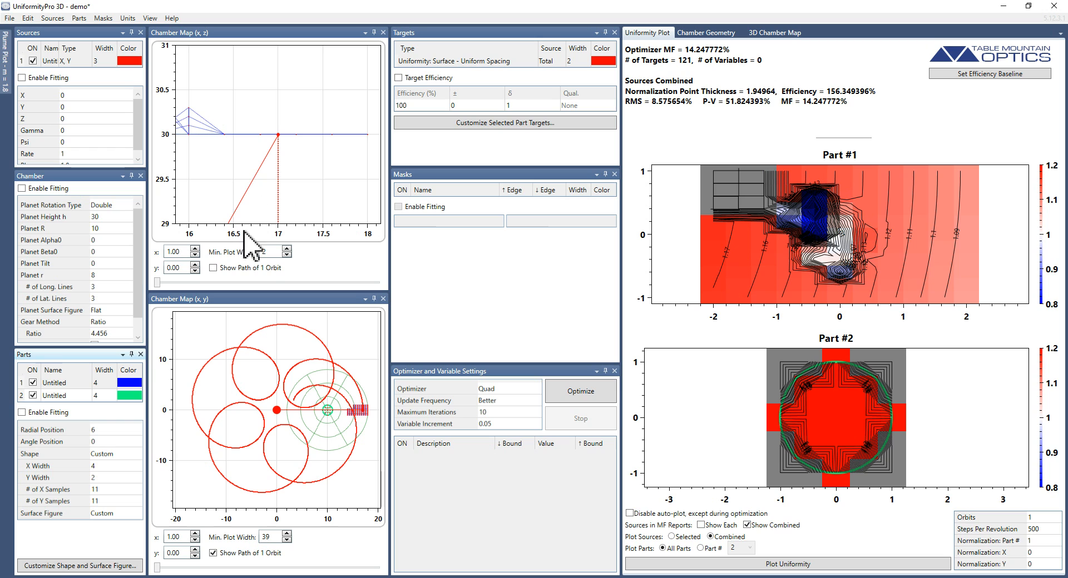
pyautogui.scroll(3, 276, 255)
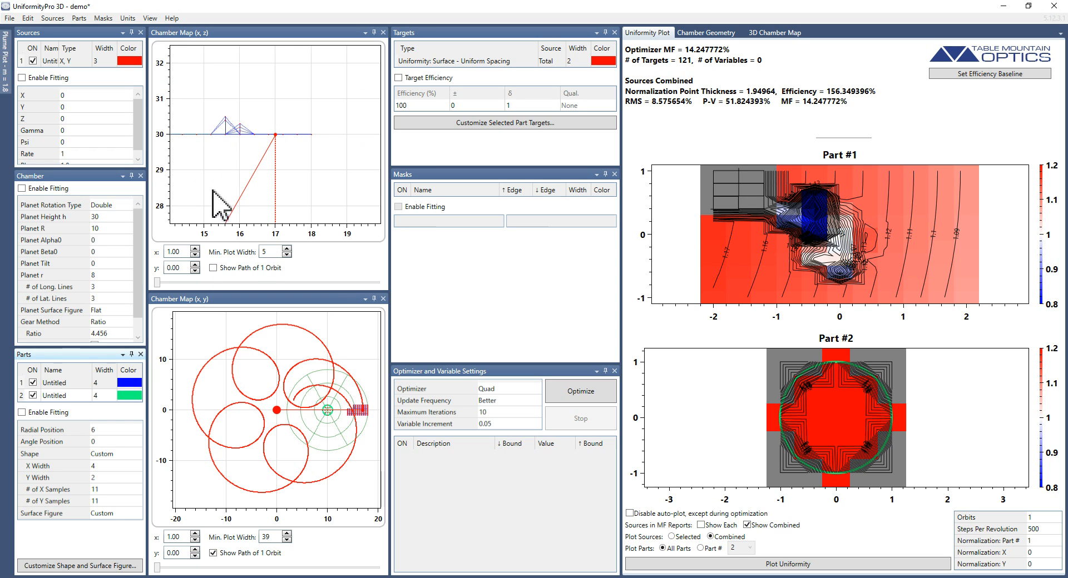
# - Reopen Part #1's shape and surface customization and change its surface figure to Spheric
pyautogui.click(130, 564)
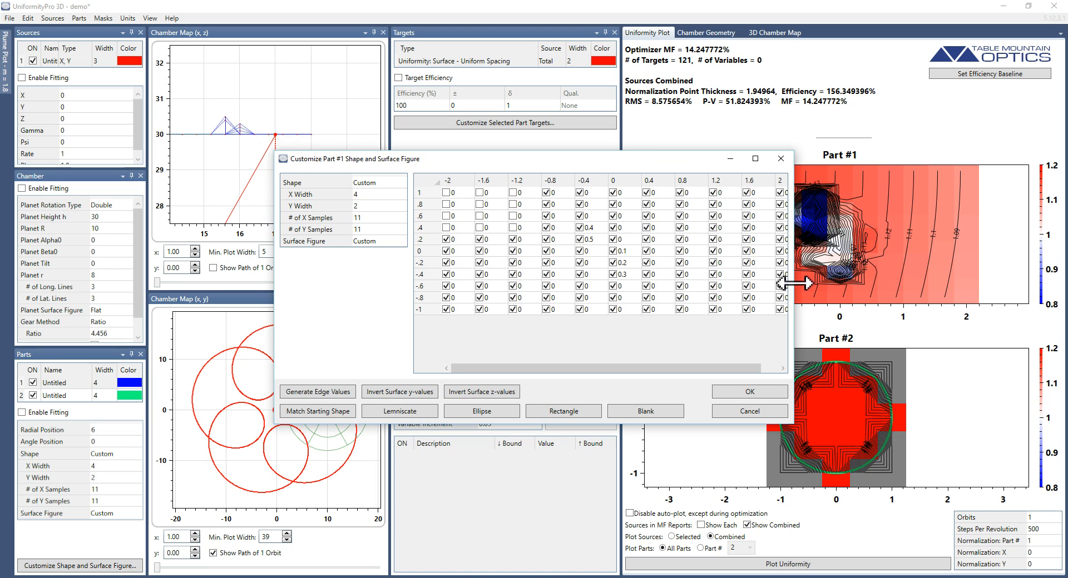
pyautogui.moveTo(789, 281); pyautogui.dragTo(918, 276)
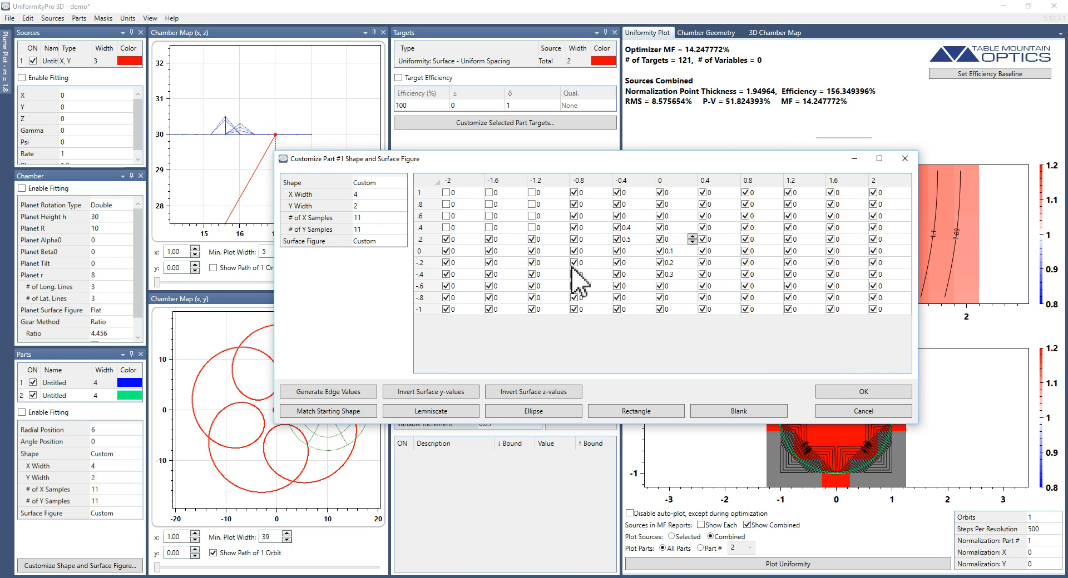
pyautogui.click(389, 242)
pyautogui.click(390, 242)
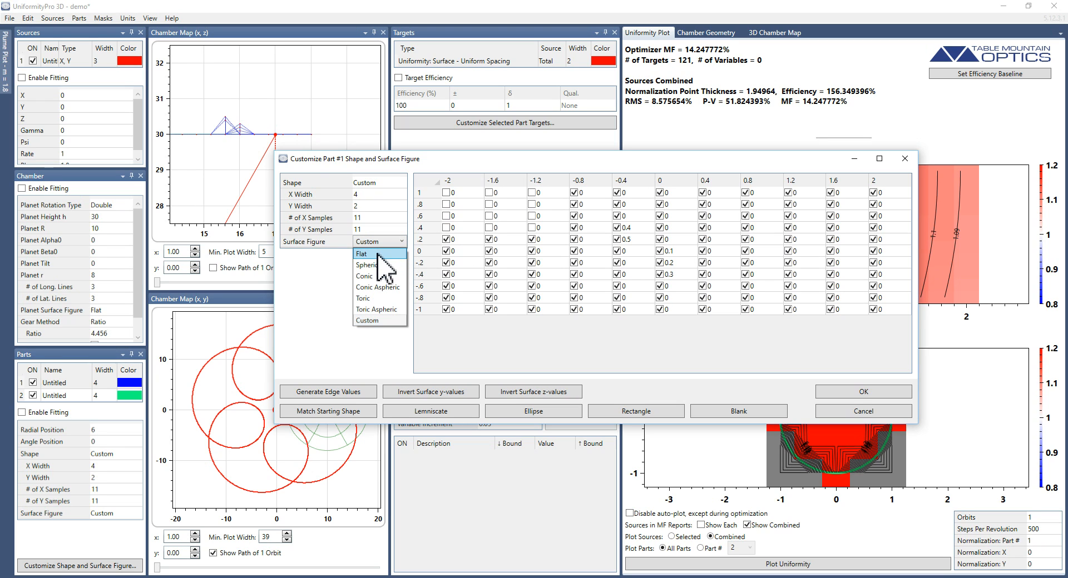
pyautogui.click(379, 265)
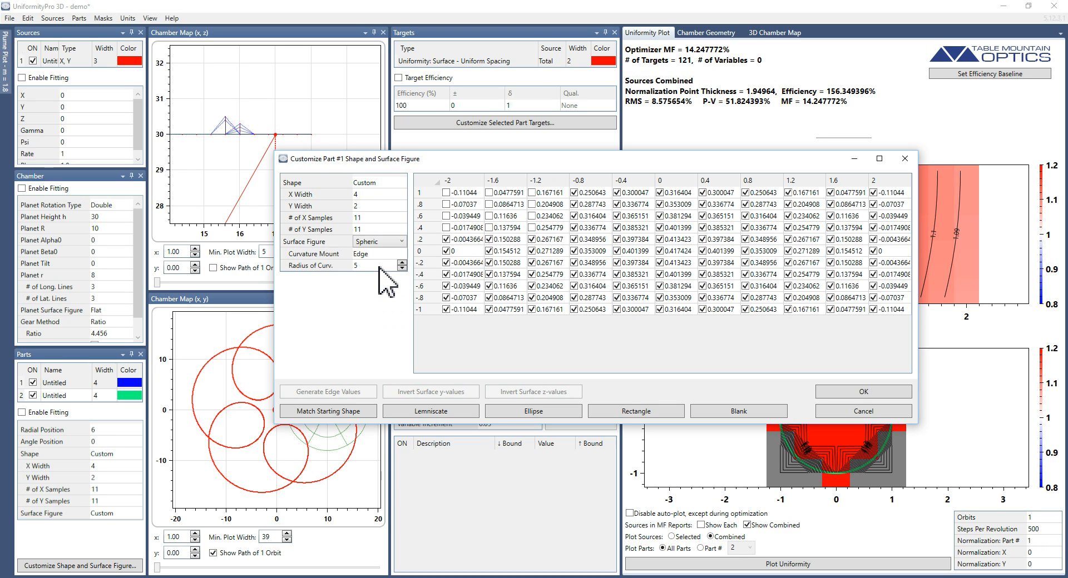
# - Set the spheric surface's radius of curvature to 10
pyautogui.click(371, 254)
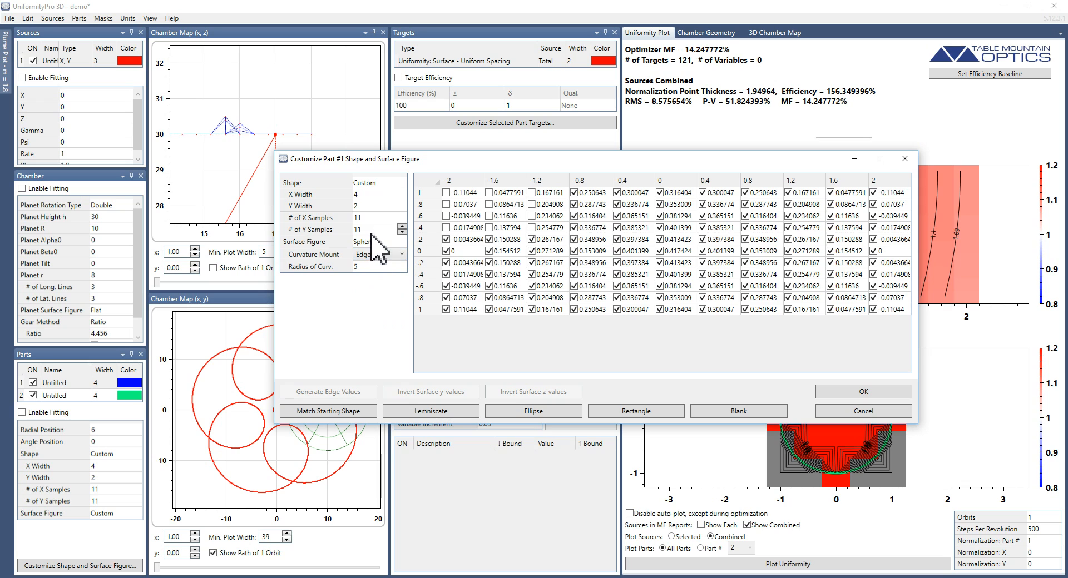
pyautogui.click(372, 233)
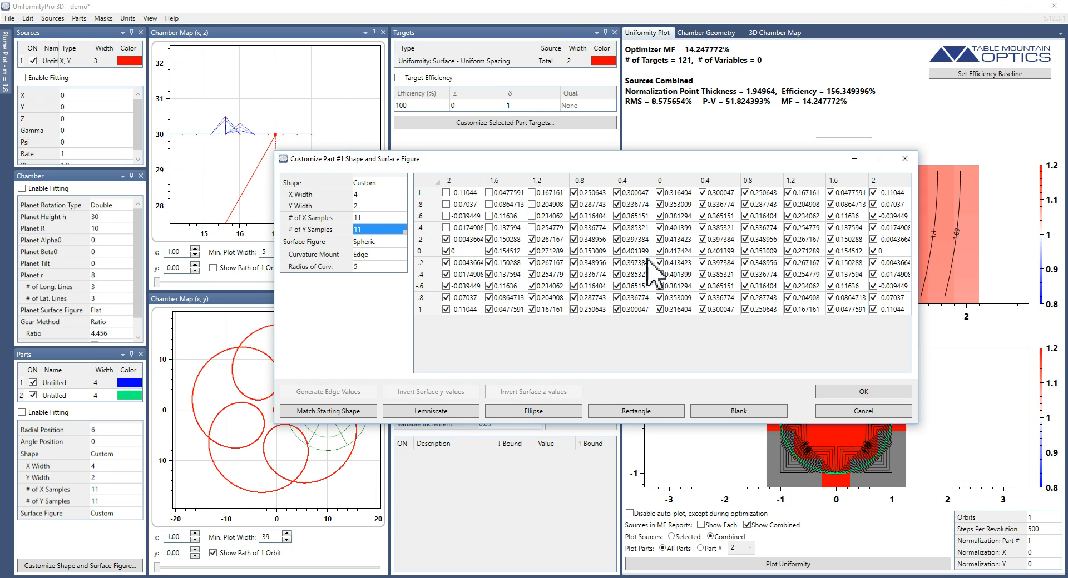
pyautogui.click(373, 268)
pyautogui.write('10')
pyautogui.press('Return')
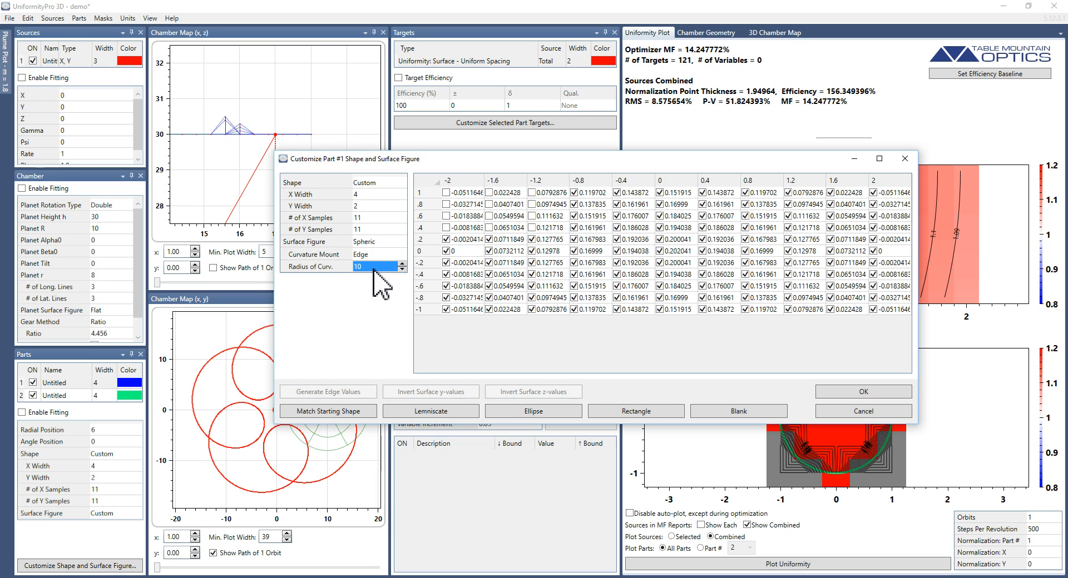
# - Re-include the grid points at x = -2 and -1.6 for y = 0.4 to 1, plus the point at x = -1.2, y = 1
pyautogui.moveTo(595, 239); pyautogui.dragTo(593, 194)
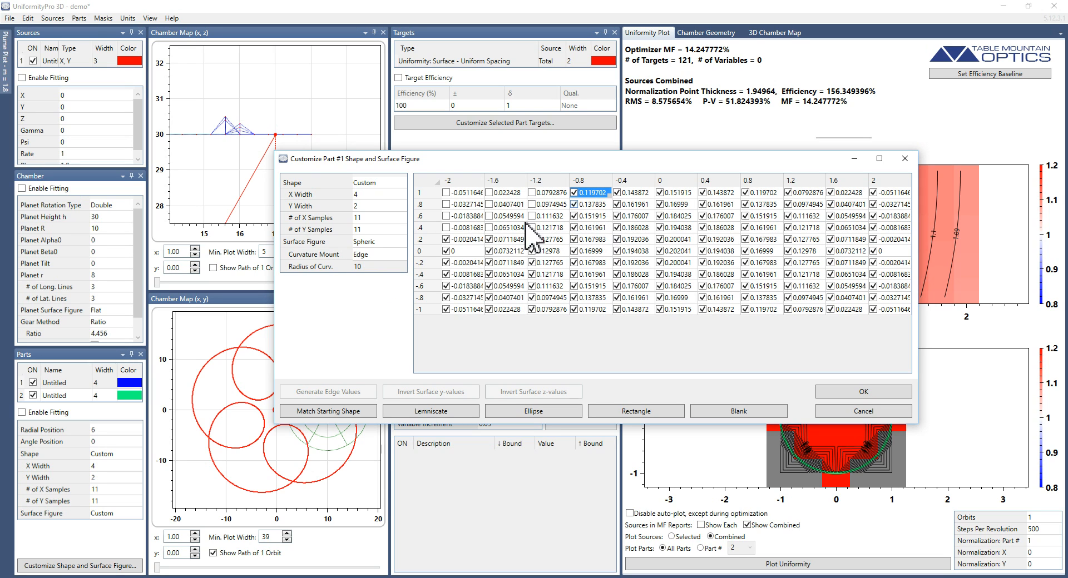
pyautogui.click(458, 194)
pyautogui.click(490, 193)
pyautogui.click(489, 204)
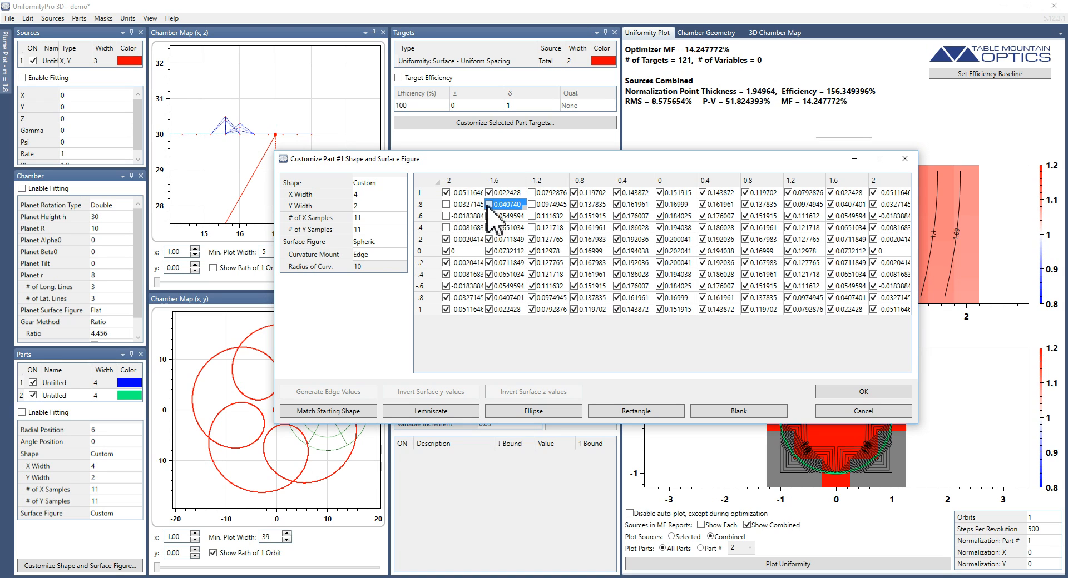
pyautogui.click(446, 205)
pyautogui.click(446, 216)
pyautogui.click(446, 227)
pyautogui.click(489, 216)
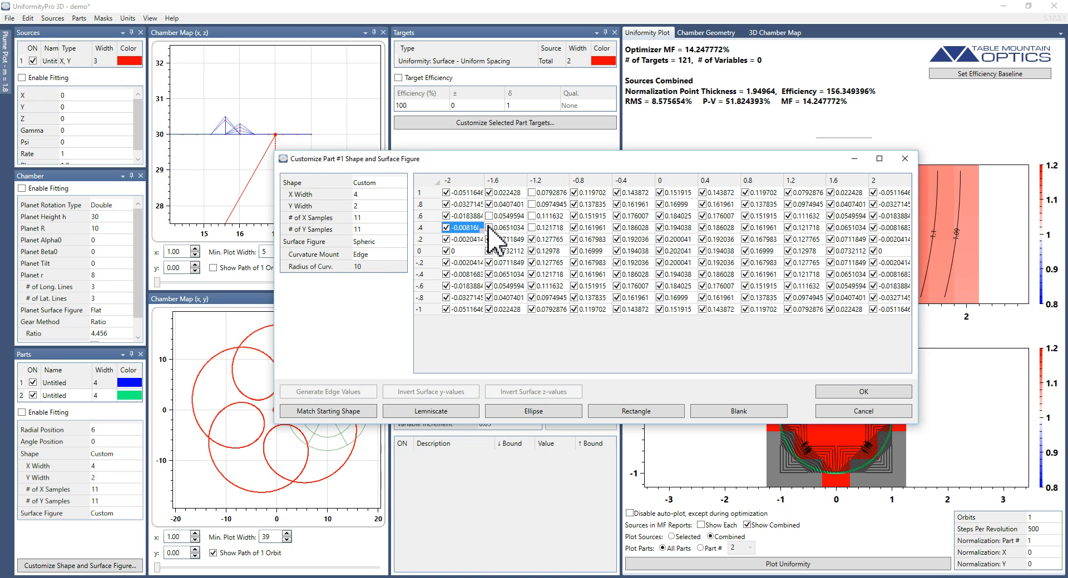
pyautogui.click(488, 228)
pyautogui.click(532, 192)
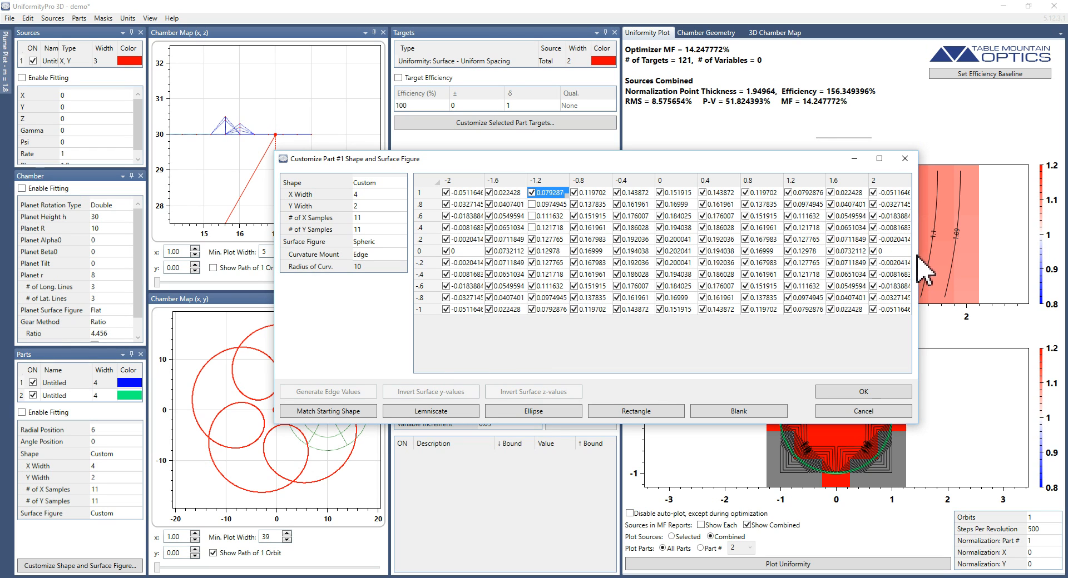
# - Try the Blank, Ellipse and Lemniscate patterns for the included grid points, and restore the starting shape
pyautogui.moveTo(917, 257); pyautogui.dragTo(1016, 257)
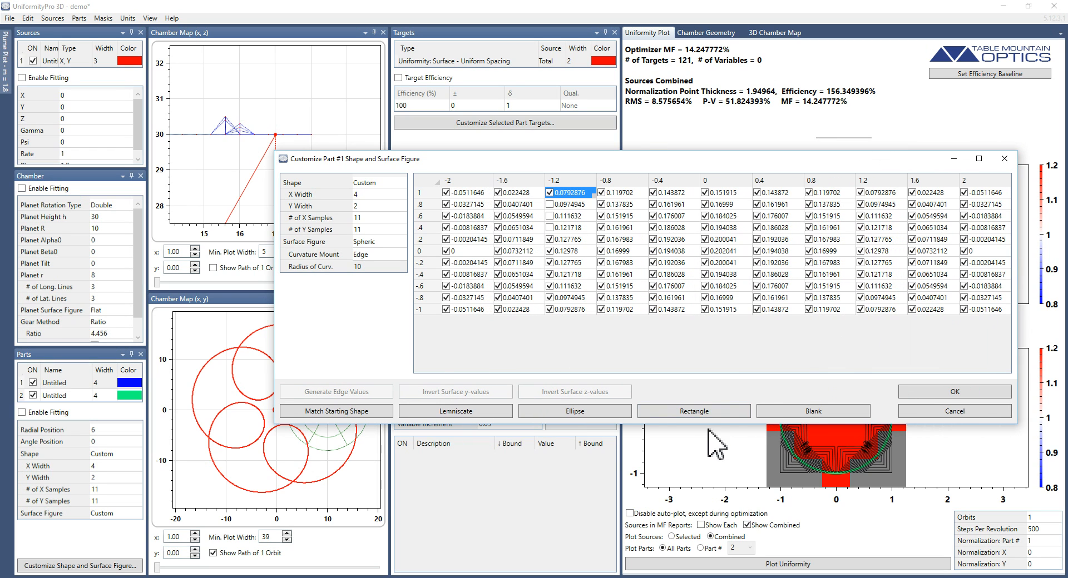
pyautogui.click(777, 414)
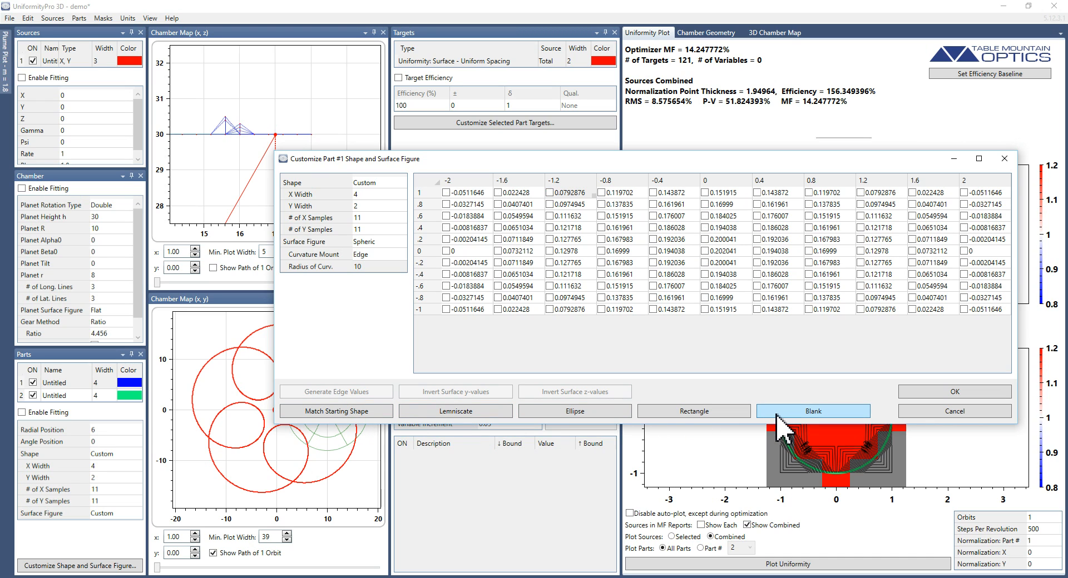
pyautogui.click(741, 414)
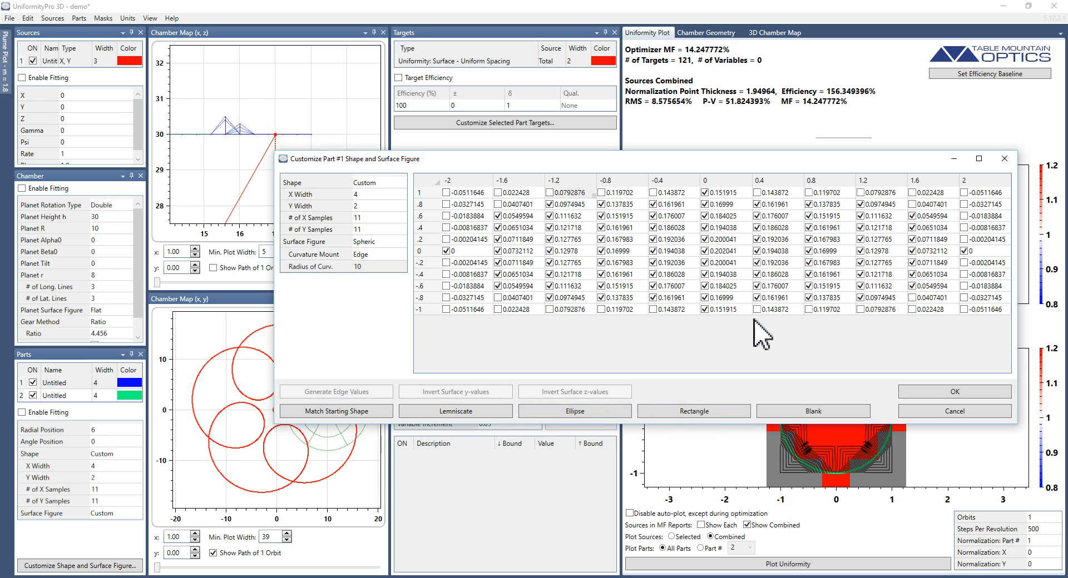
pyautogui.click(492, 415)
# - Set both the number of X samples and the number of Y samples to 5
pyautogui.click(375, 219)
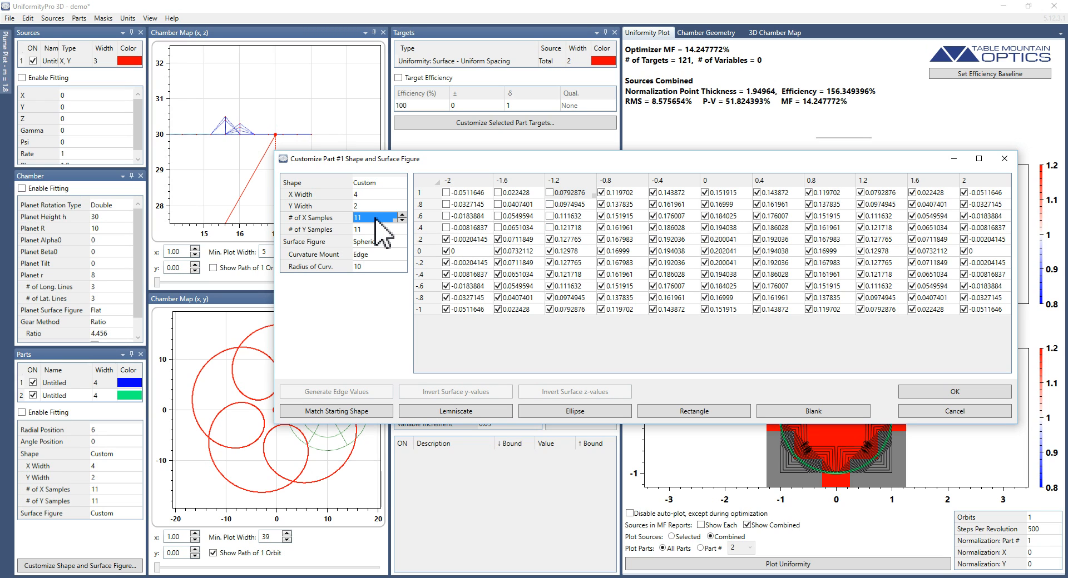
pyautogui.write('5')
pyautogui.press('Tab')
pyautogui.write('5')
pyautogui.press('Tab')
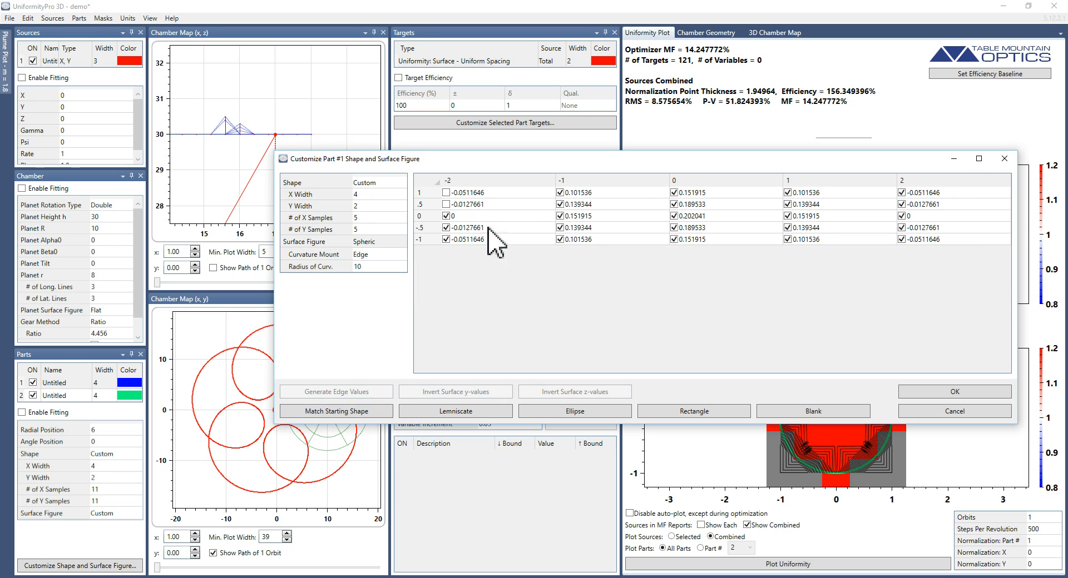
pyautogui.click(451, 193)
pyautogui.click(452, 204)
# - Change Part #1's surface figure back to Custom
pyautogui.click(377, 244)
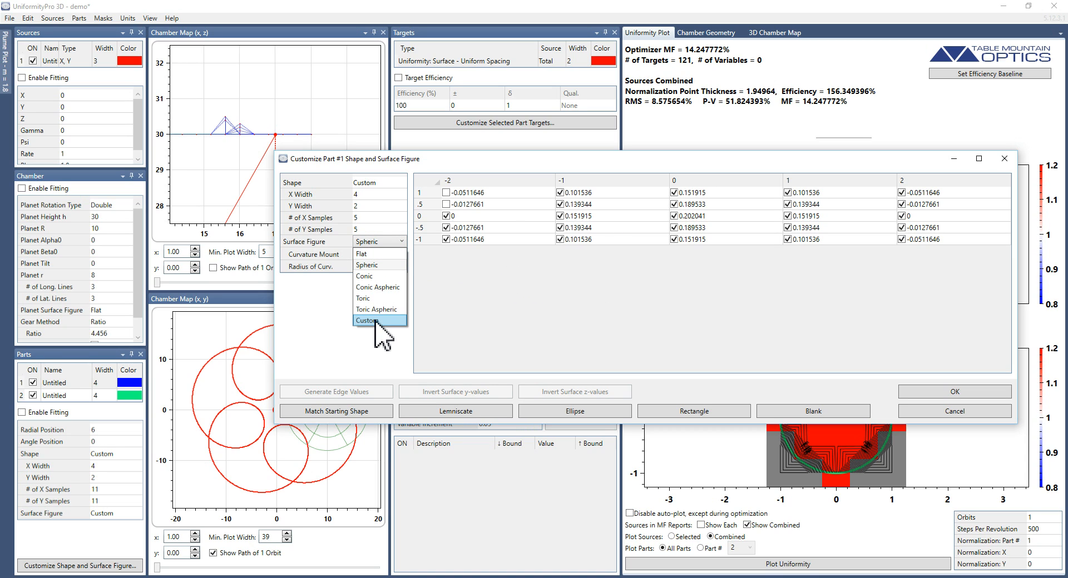
pyautogui.click(375, 321)
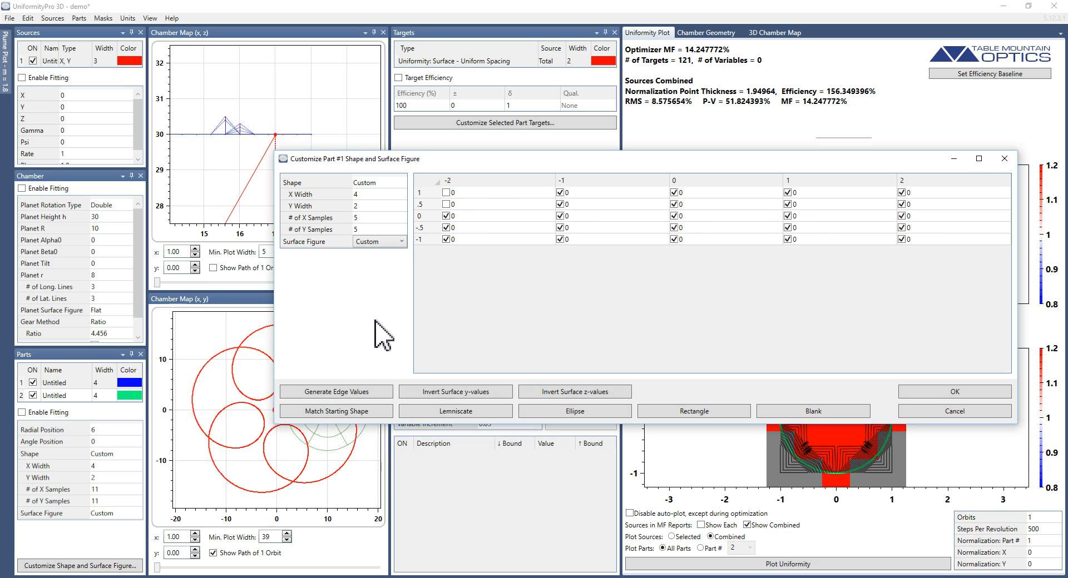
pyautogui.click(377, 194)
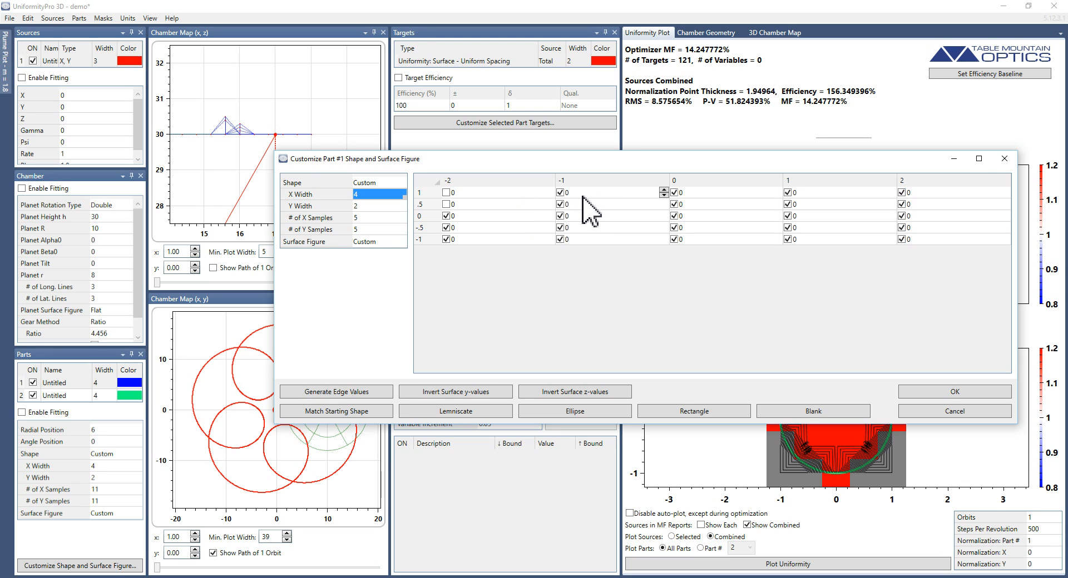
pyautogui.click(356, 393)
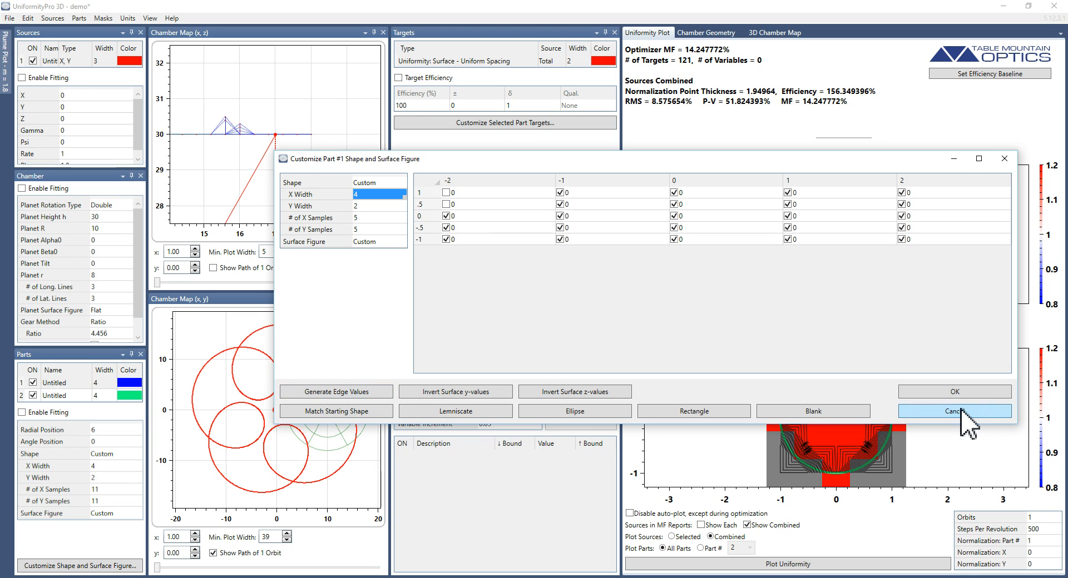
# - Accept Part #1's customization, and set its surface figure to Flat and its shape to Circle
pyautogui.click(957, 393)
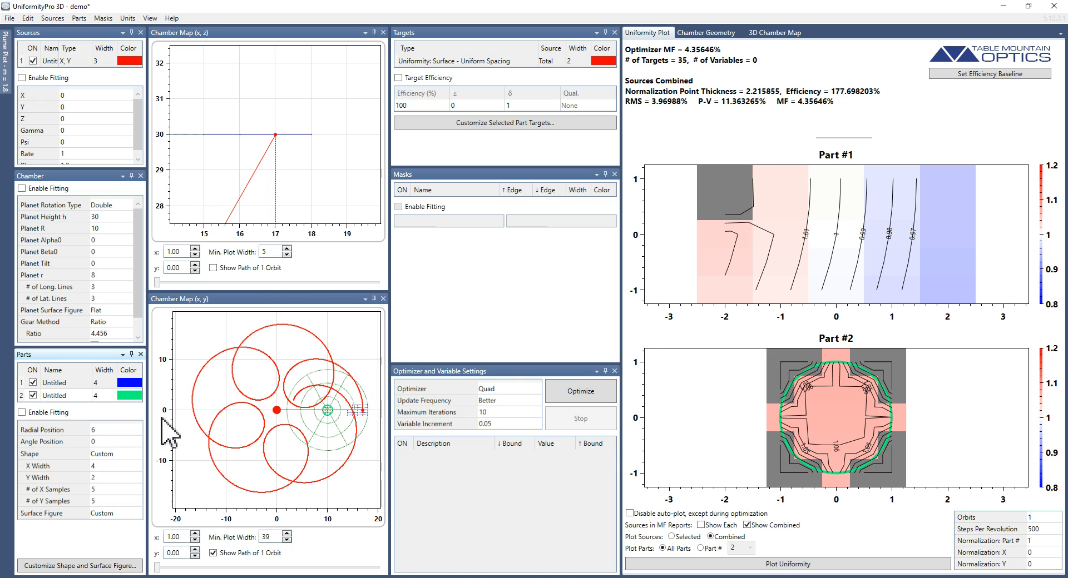
pyautogui.click(109, 515)
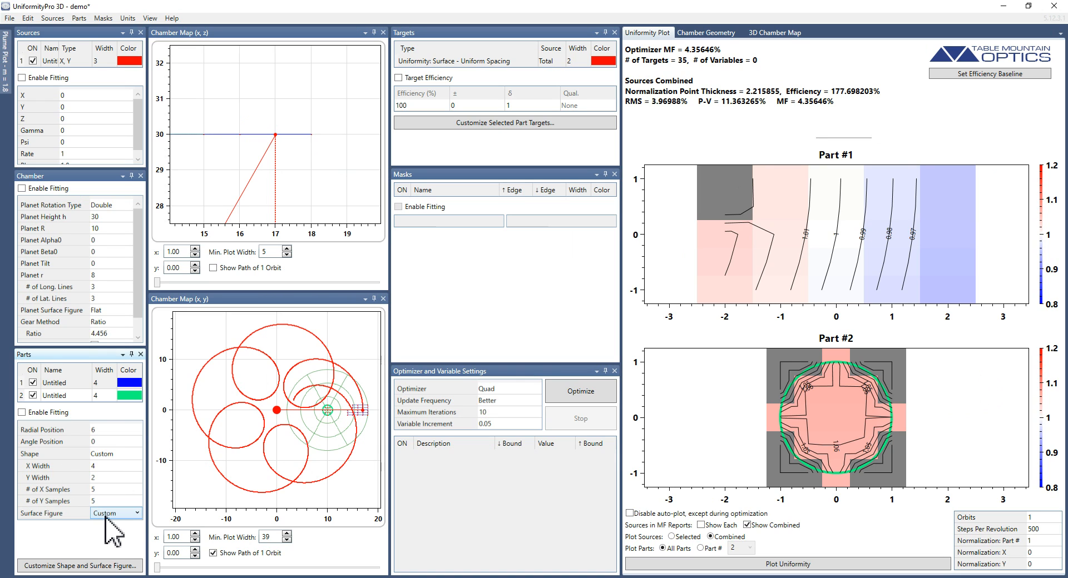
pyautogui.click(106, 525)
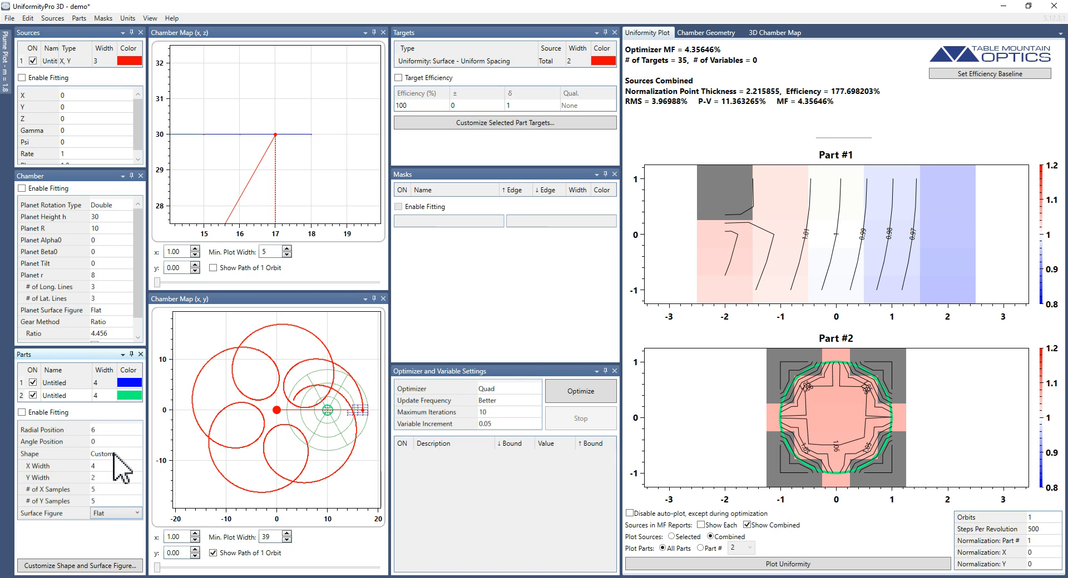
pyautogui.click(114, 454)
pyautogui.click(111, 477)
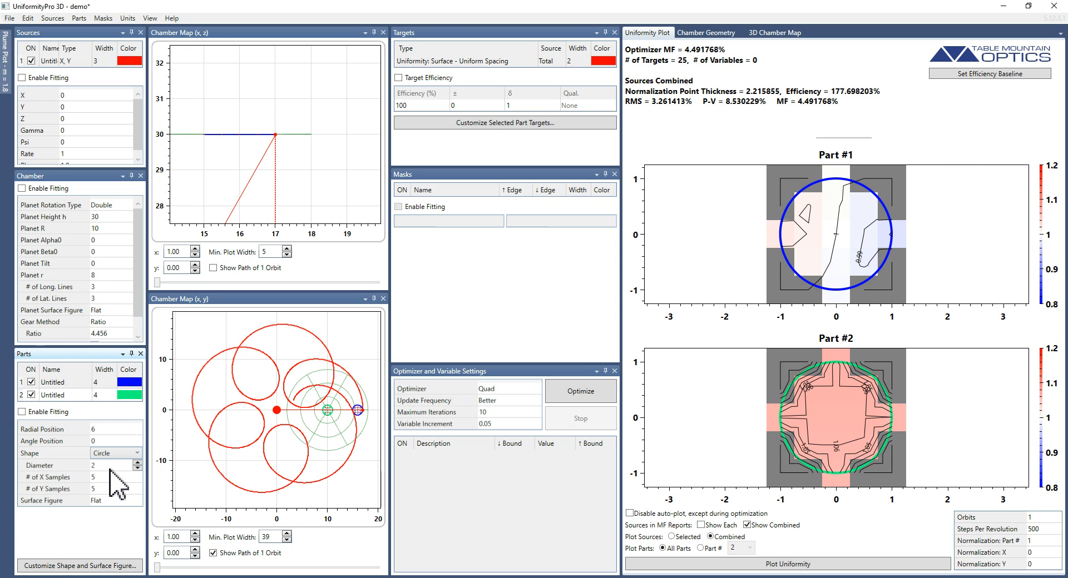
# - Duplicate Part #2 and set the copy's radial position to 3
pyautogui.click(79, 396)
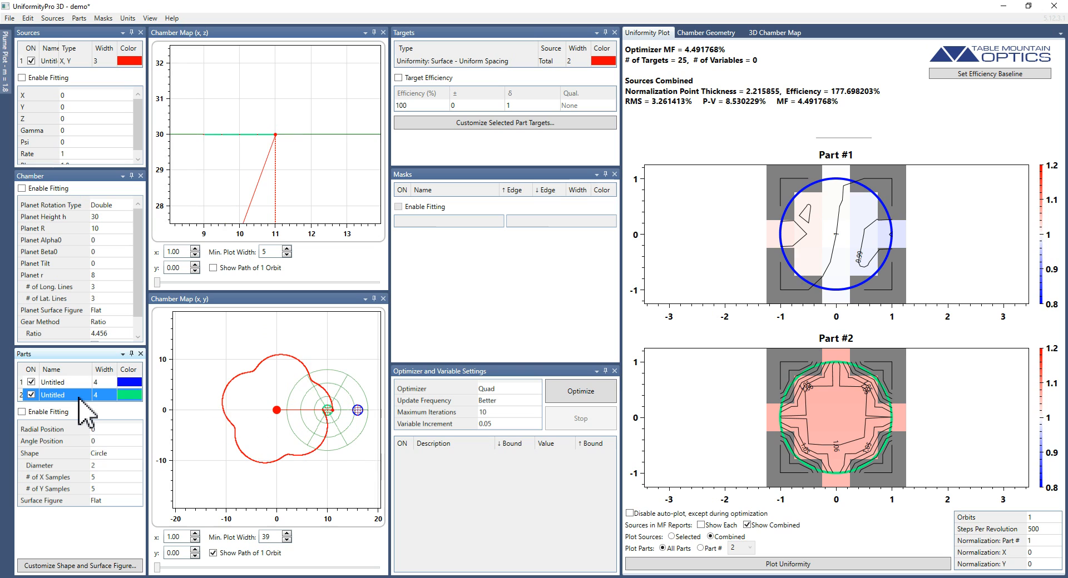
pyautogui.rightClick(82, 354)
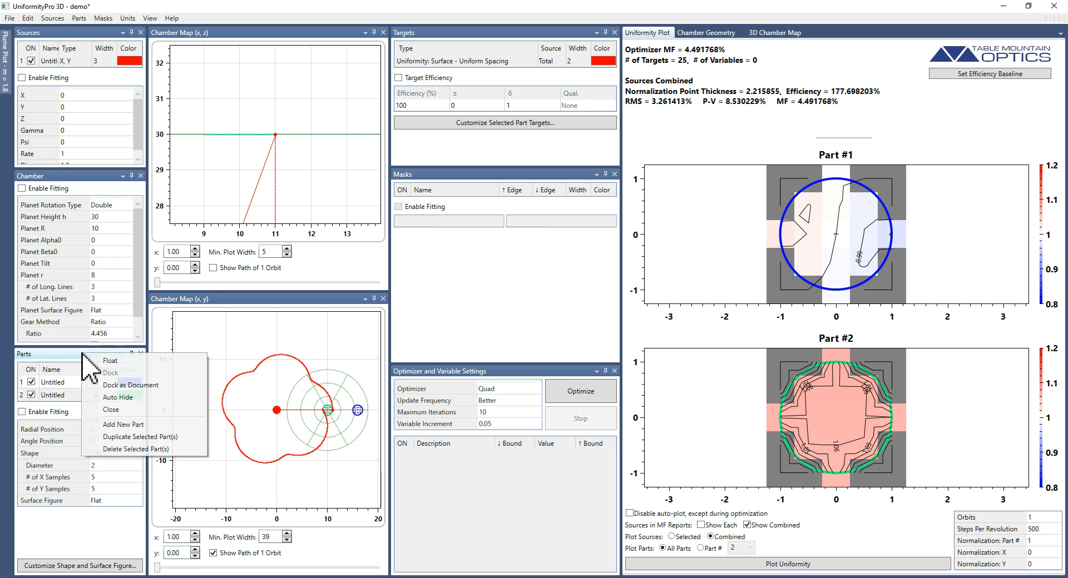
pyautogui.click(142, 439)
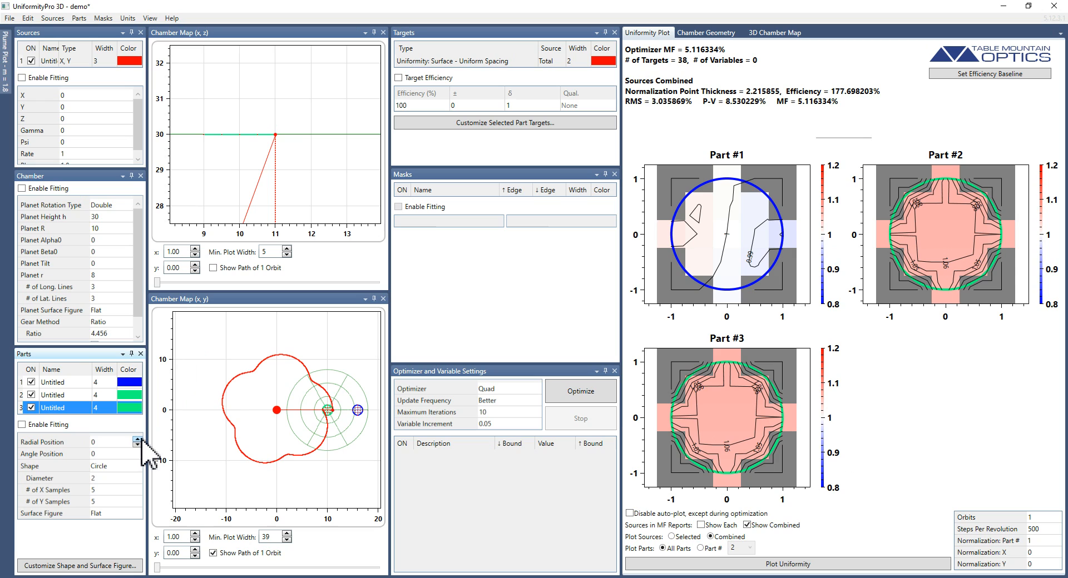
pyautogui.click(107, 442)
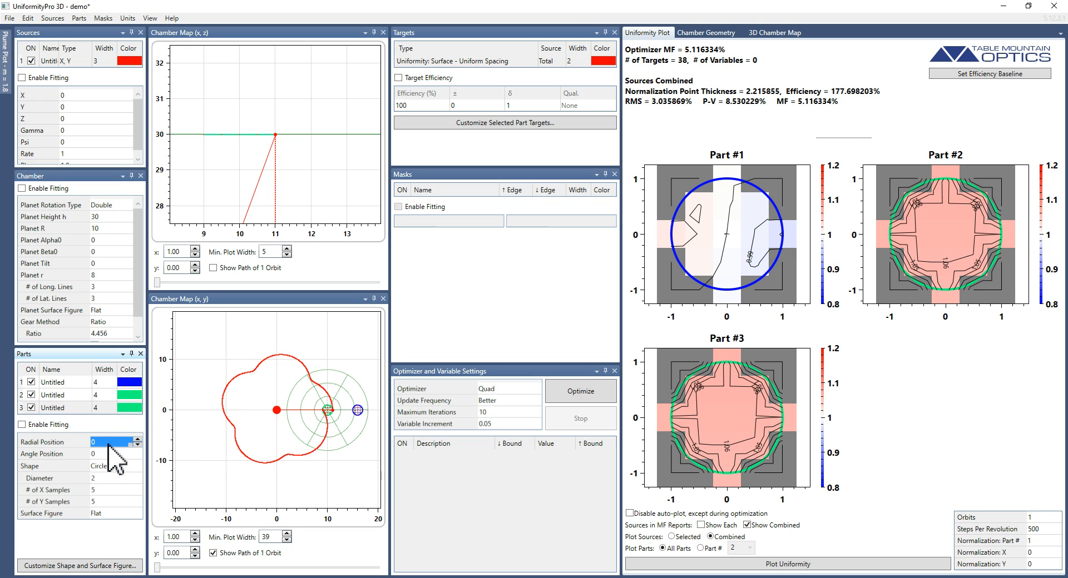
pyautogui.write('3')
pyautogui.press('Tab')
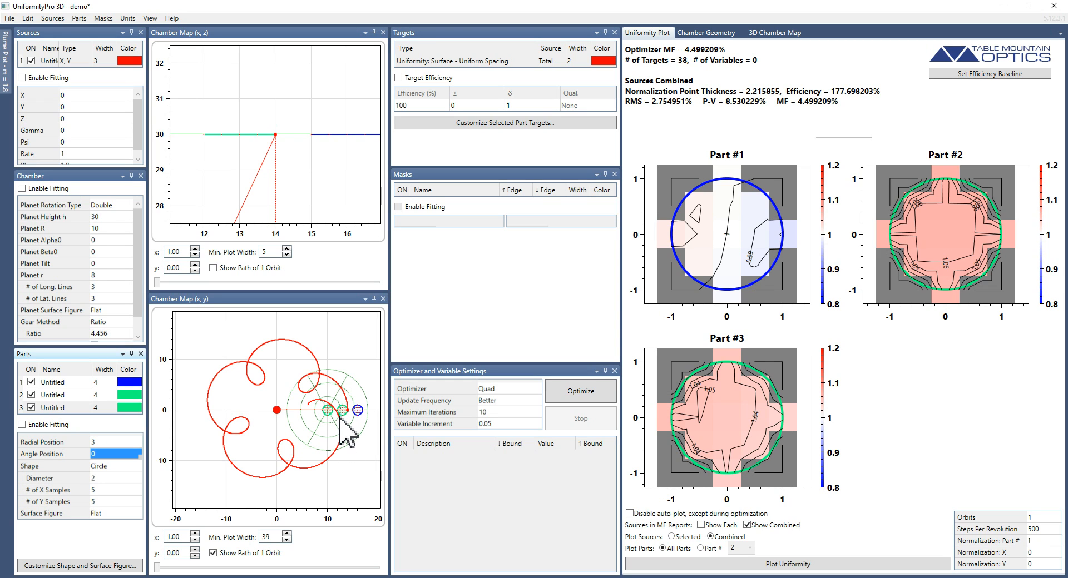
# - Delete Part #2 and Part #3 so that only Part #1 is left
pyautogui.click(104, 396)
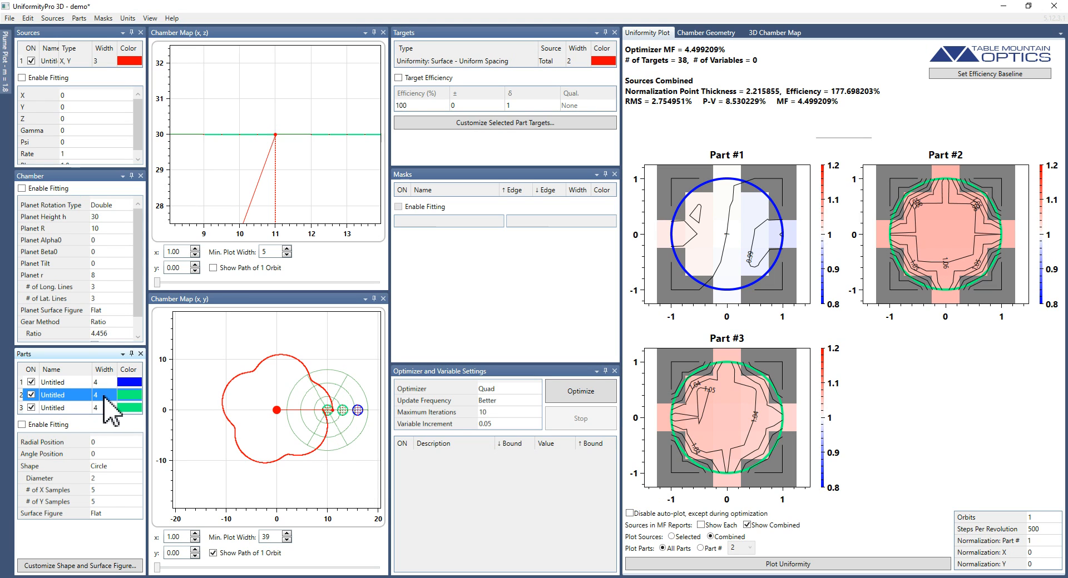
pyautogui.rightClick(97, 359)
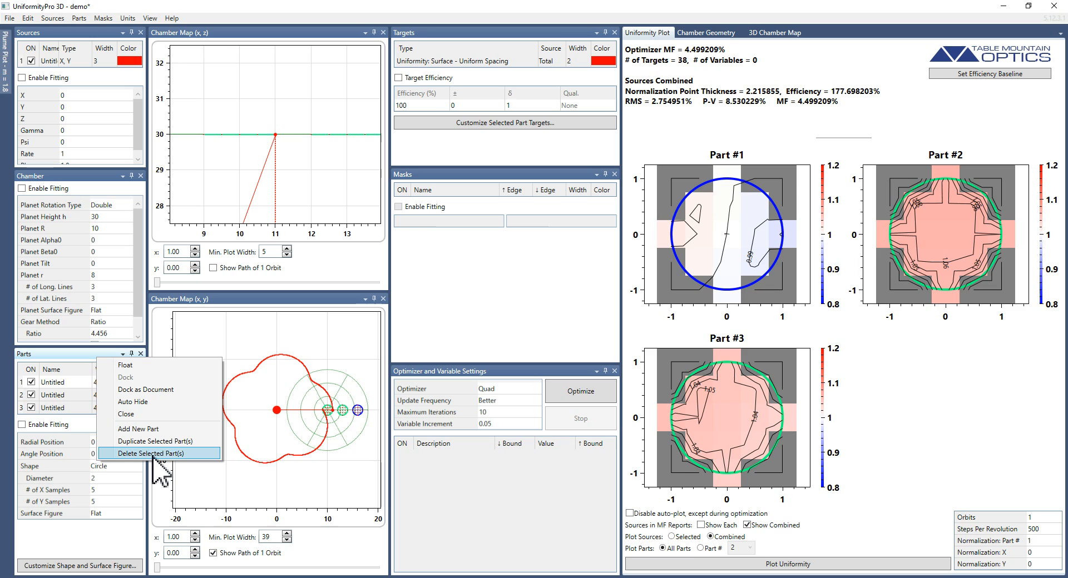
pyautogui.click(152, 453)
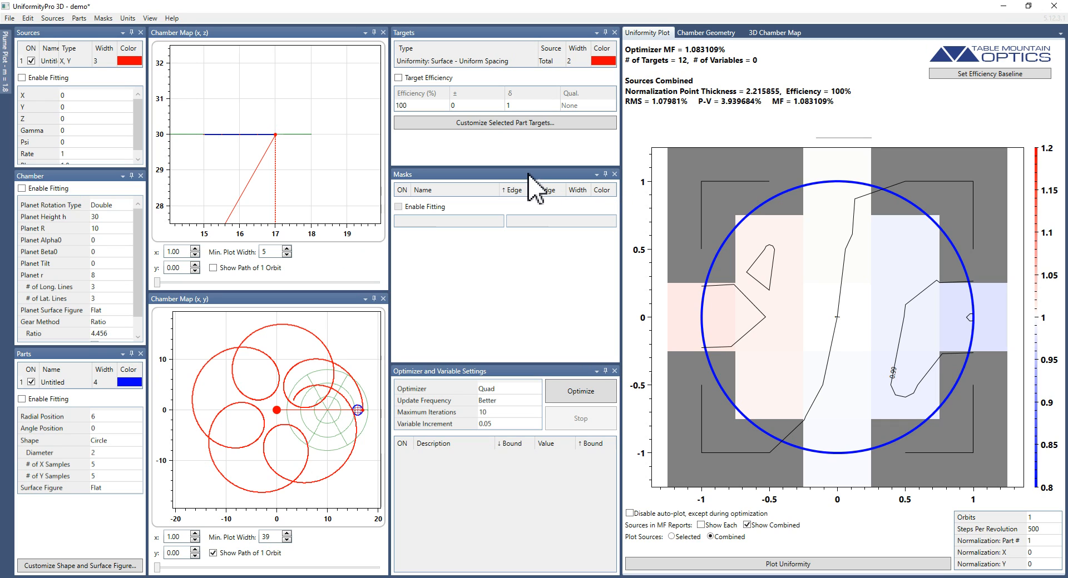
# - Add a new mask to the chamber
pyautogui.click(105, 19)
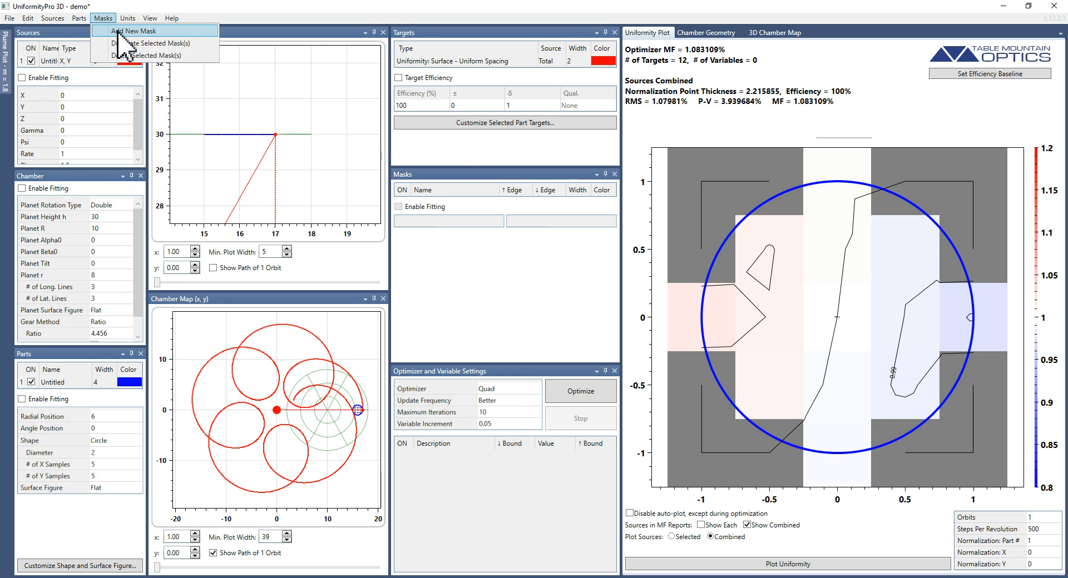
pyautogui.click(117, 31)
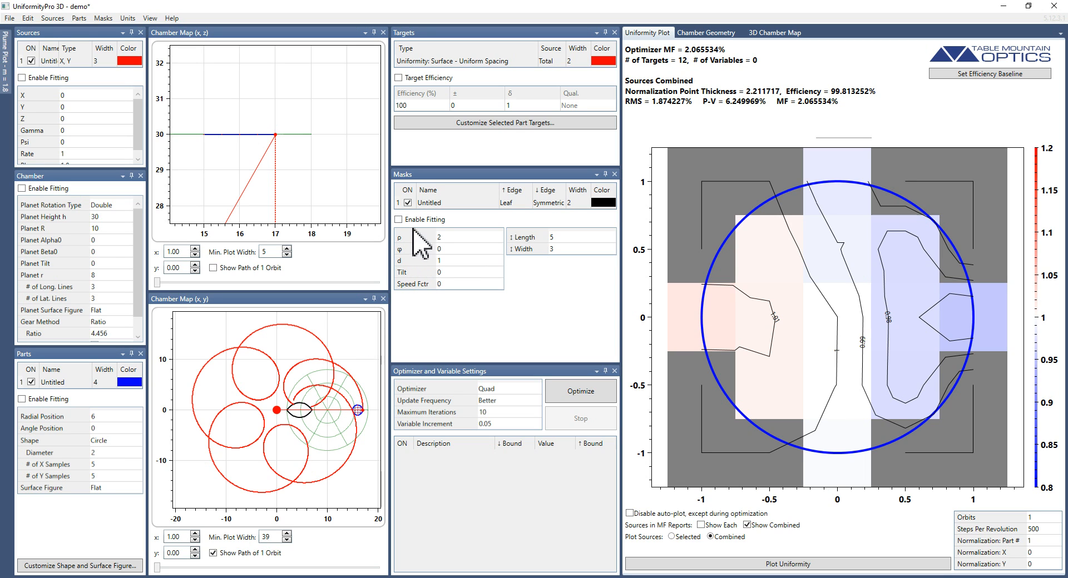
# - Toggle the new mask off and on several times to compare the uniformity plot, leaving it off
pyautogui.click(407, 203)
pyautogui.click(408, 203)
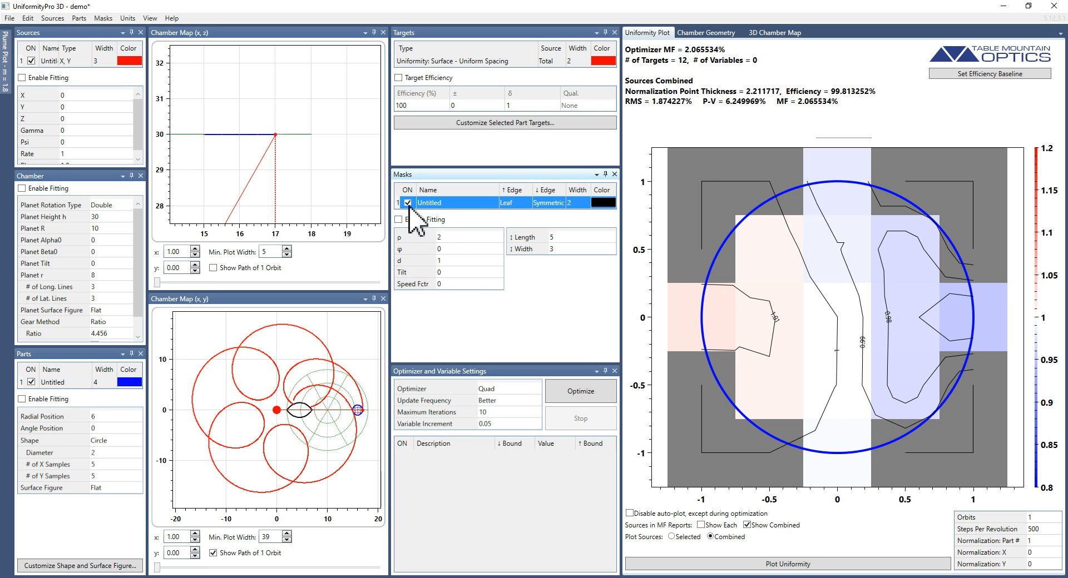
pyautogui.click(407, 203)
pyautogui.click(408, 203)
pyautogui.click(407, 203)
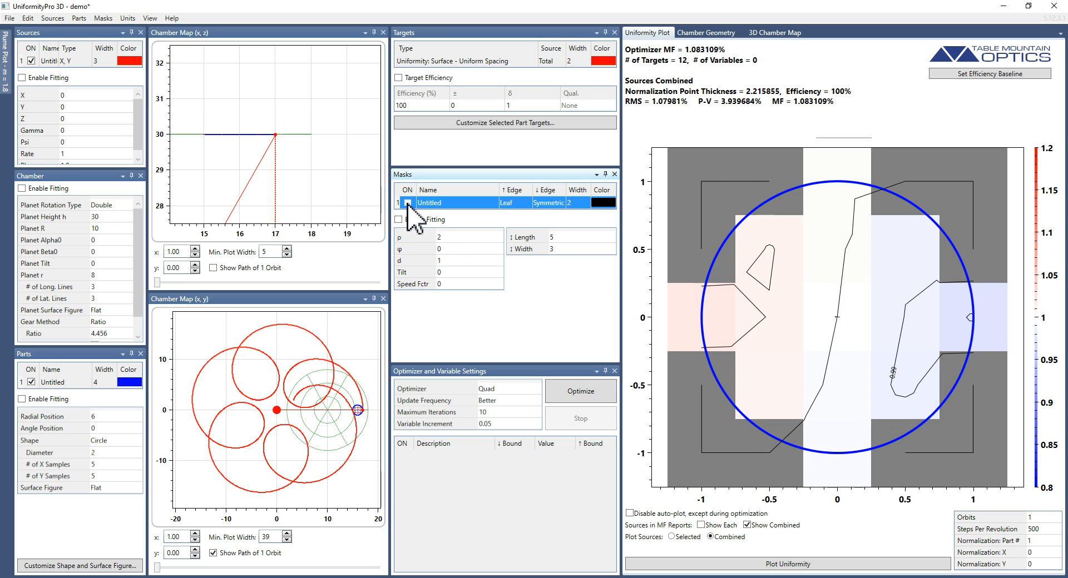
pyautogui.click(407, 203)
pyautogui.click(407, 203)
# - Choose Leaf as the mask's upper edge and Symmetric as its lower edge, and turn the mask on
pyautogui.click(519, 204)
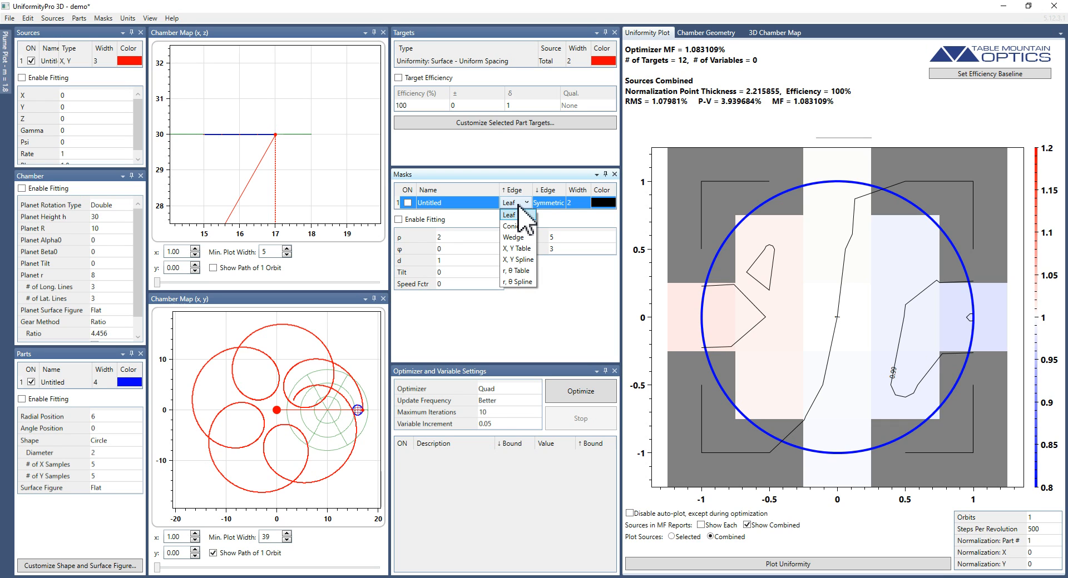
pyautogui.click(520, 214)
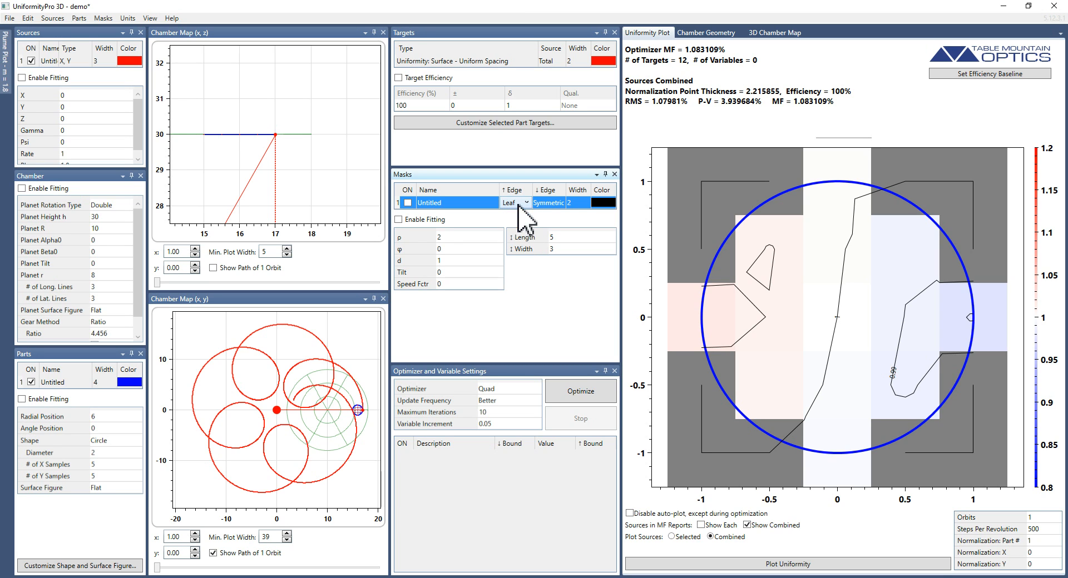
pyautogui.click(549, 204)
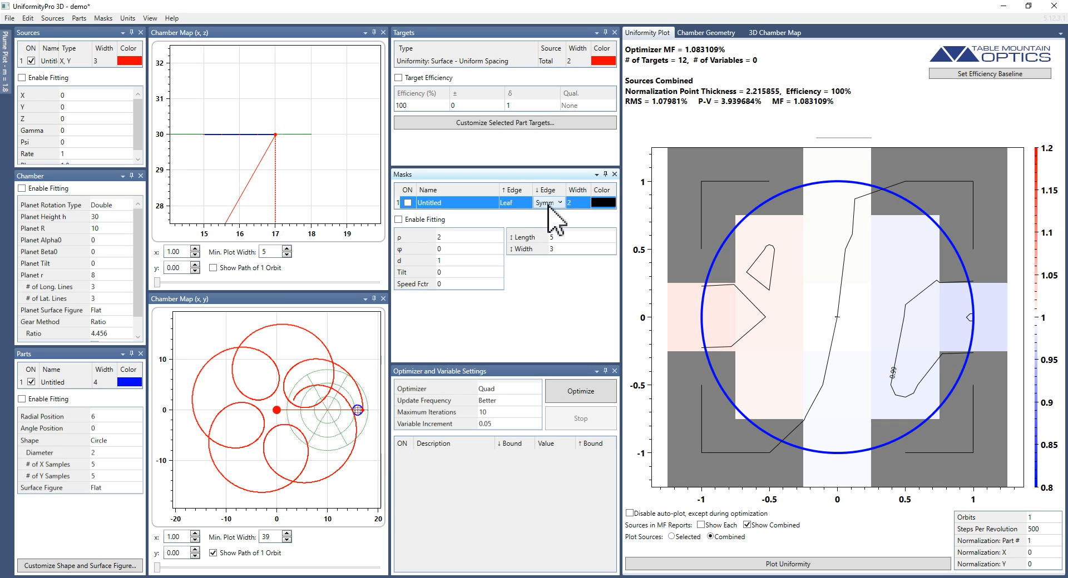
pyautogui.click(549, 206)
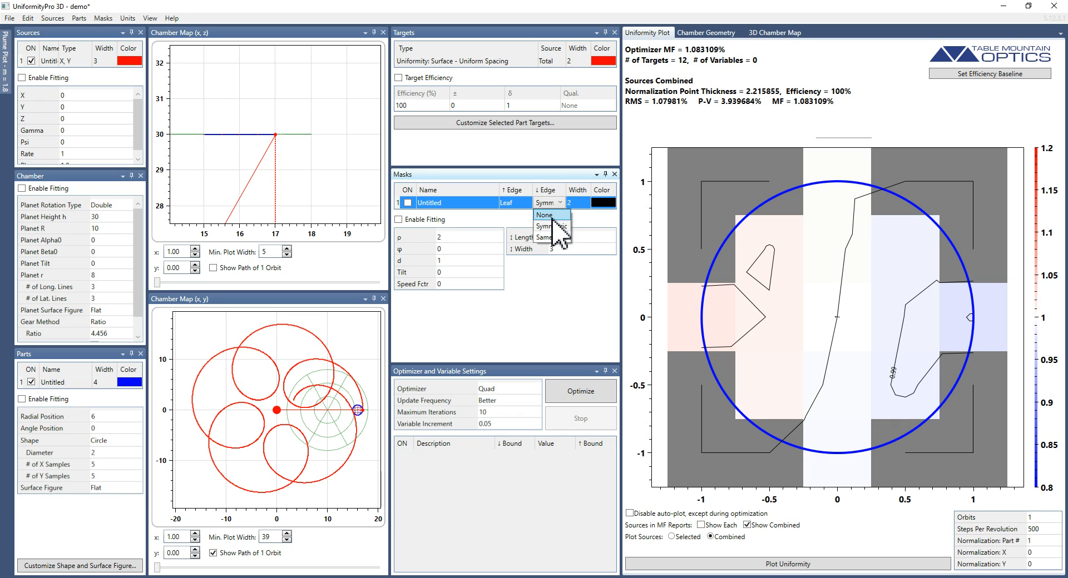
pyautogui.click(552, 224)
pyautogui.click(408, 203)
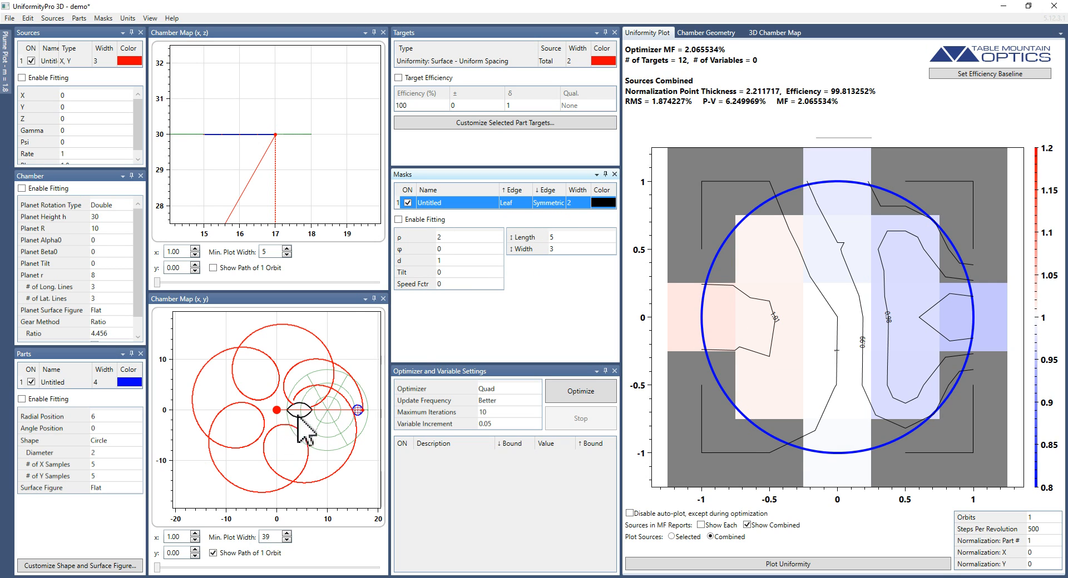
# - Try None for the mask's lower edge, and change it to Same Type
pyautogui.click(547, 203)
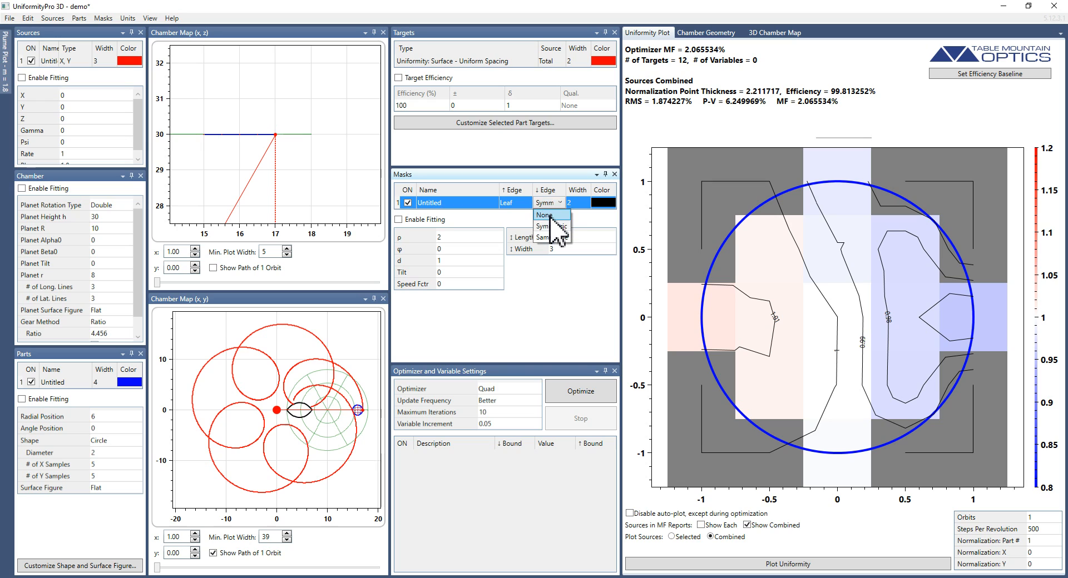
pyautogui.click(551, 214)
pyautogui.click(548, 205)
pyautogui.click(551, 238)
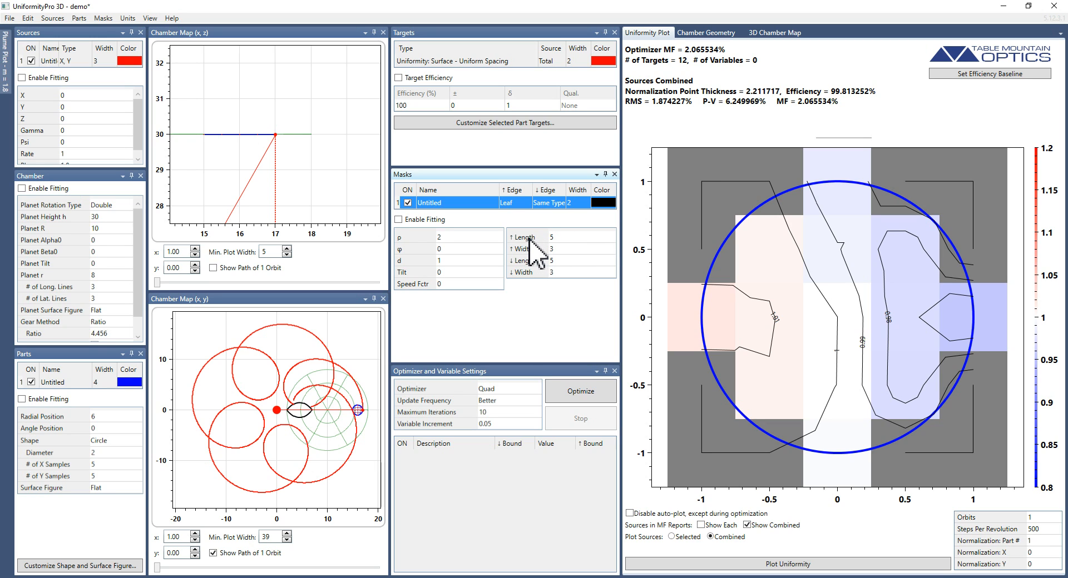
# - Try a length of 7 and a width of 5 for the mask's lower edge, and reset its length to 5
pyautogui.click(564, 261)
pyautogui.write('7')
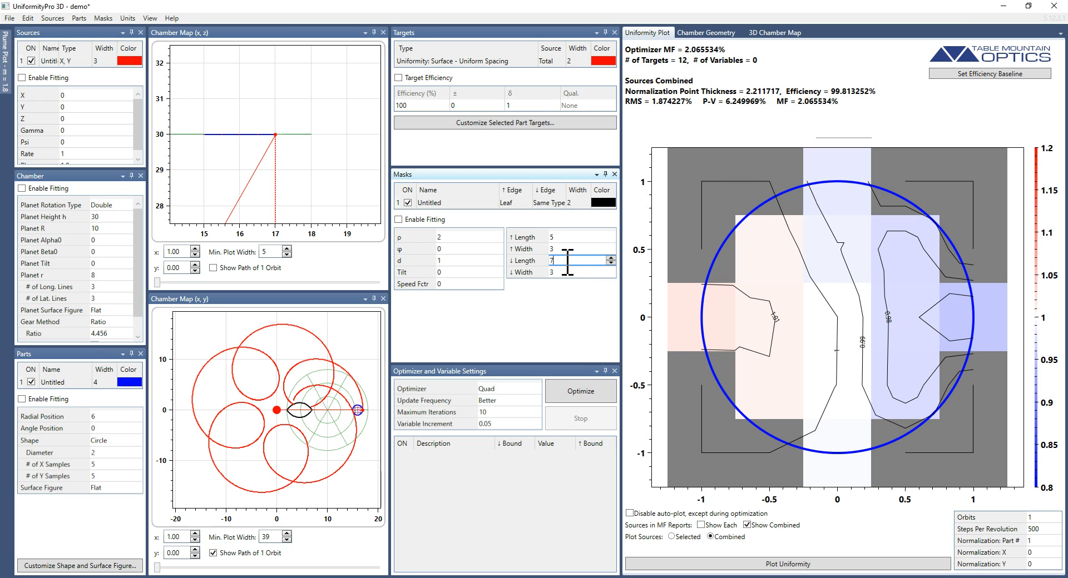
pyautogui.press('Tab')
pyautogui.write('5')
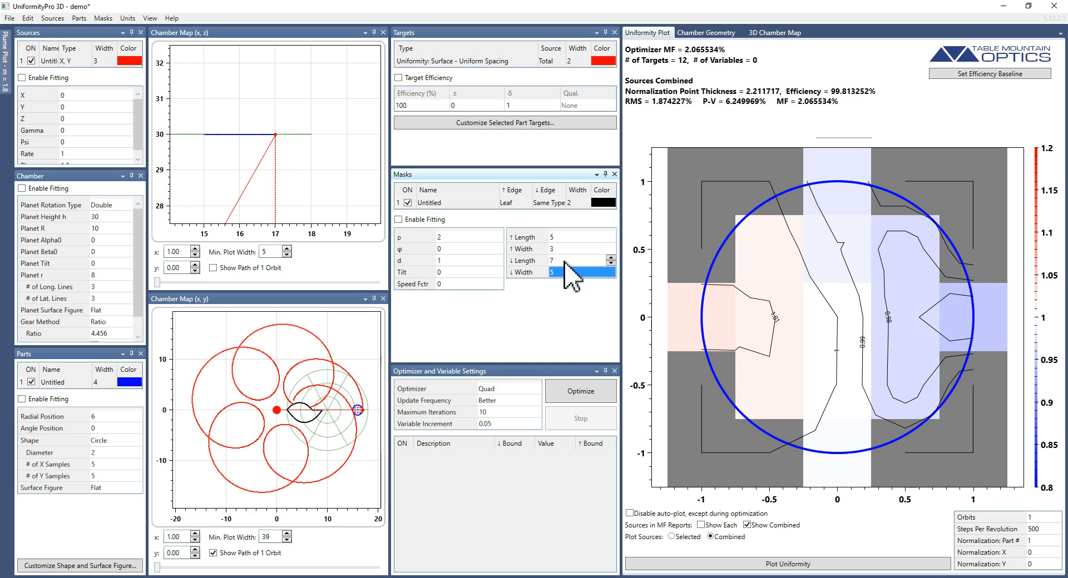
pyautogui.click(564, 261)
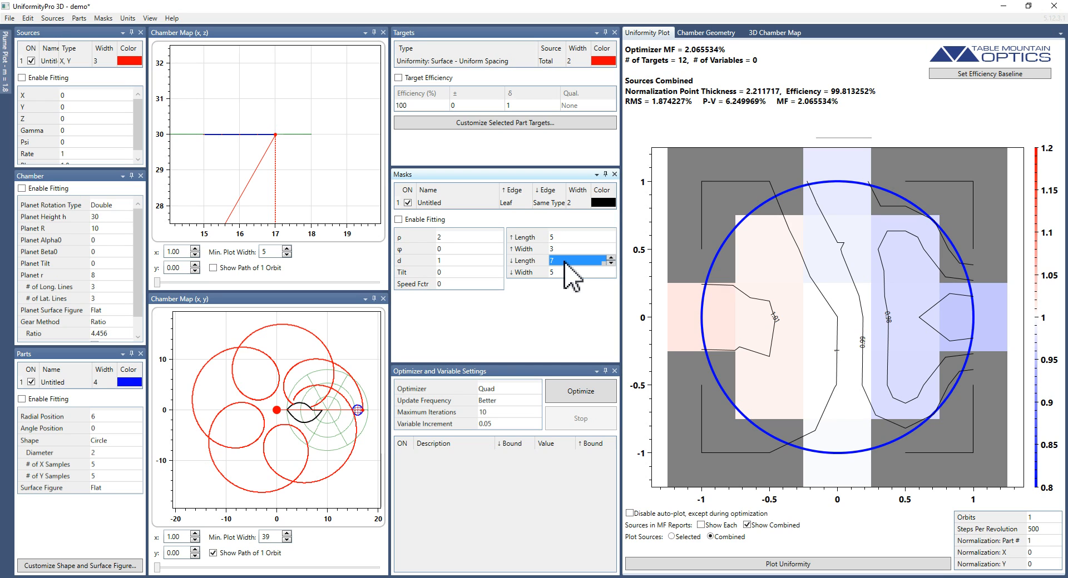
pyautogui.write('5')
pyautogui.press('Tab')
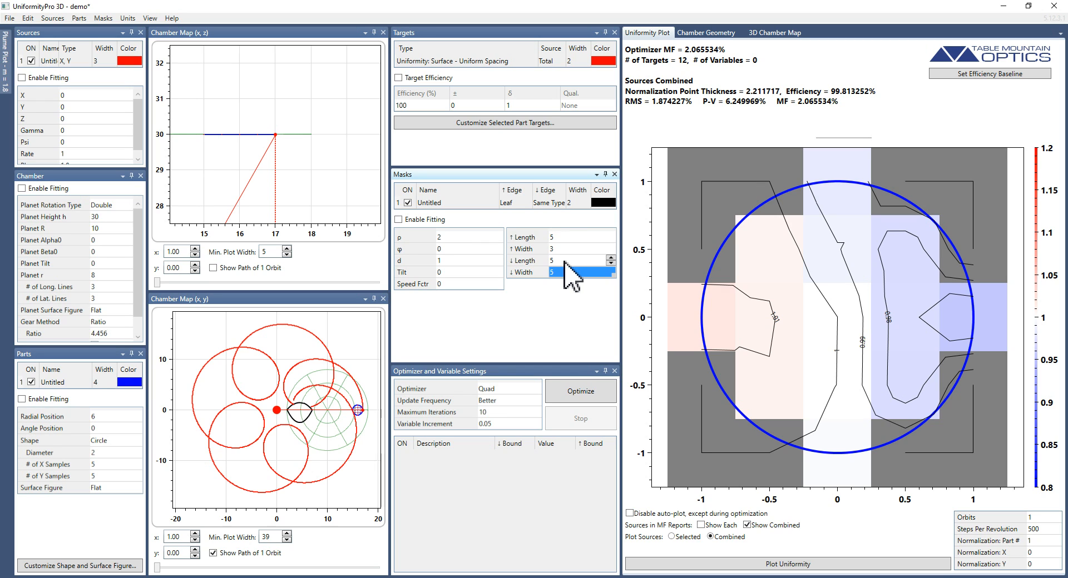
# - Set the mask's lower edge back to Symmetric and its line width to 5
pyautogui.click(552, 203)
pyautogui.click(550, 224)
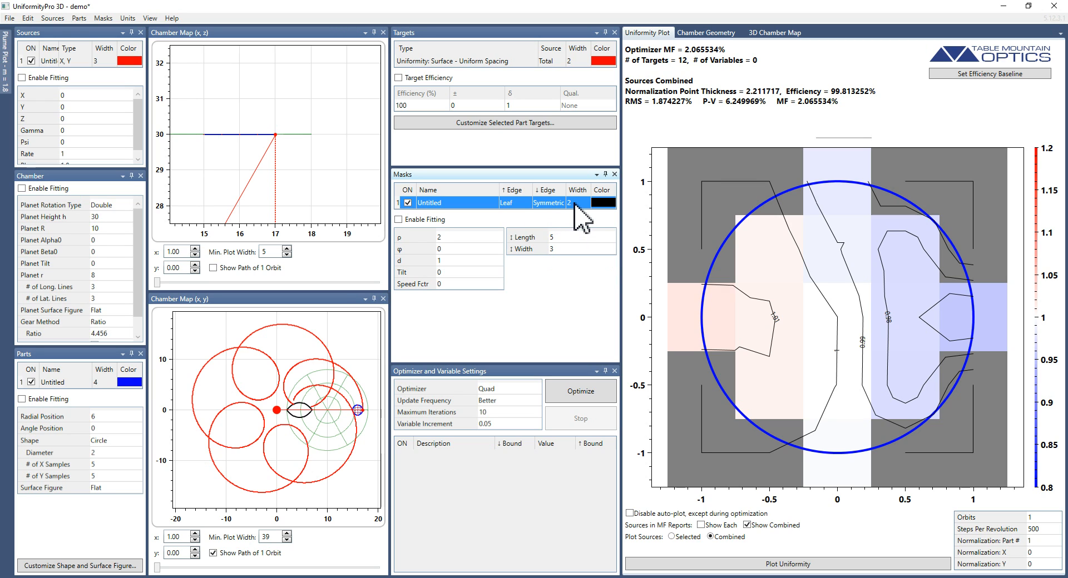
pyautogui.write('4')
pyautogui.press('Return')
pyautogui.write('5')
pyautogui.press('Return')
# - Try orange as the mask's line color, and settle on dark green
pyautogui.click(610, 202)
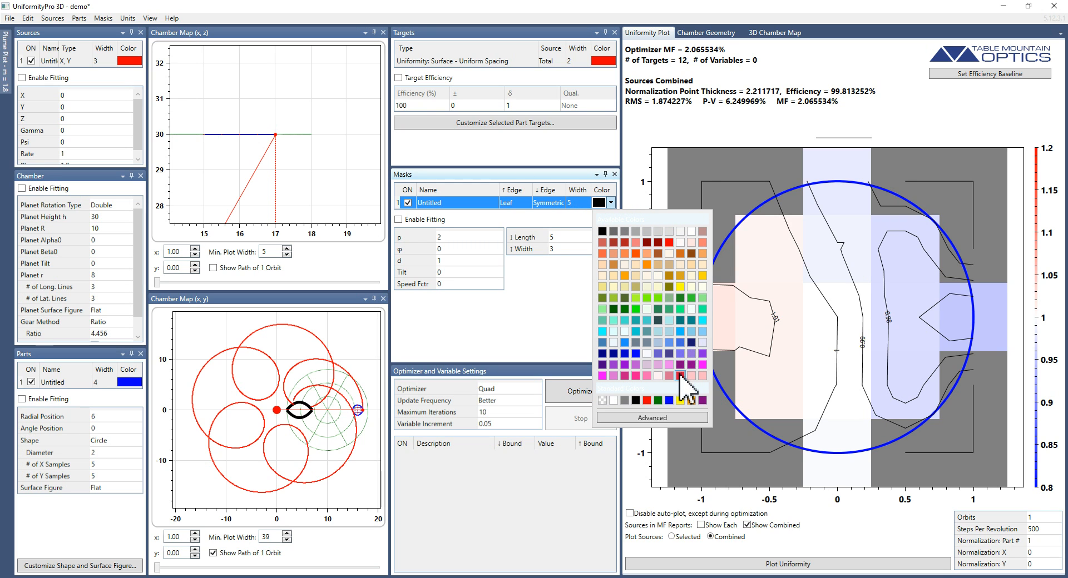
pyautogui.click(692, 400)
pyautogui.click(610, 202)
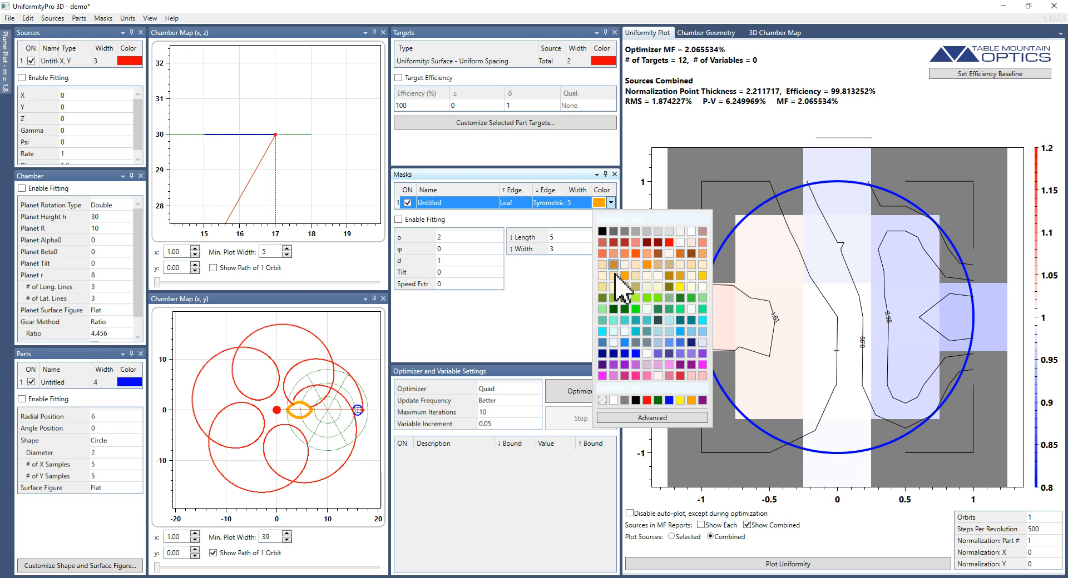
pyautogui.click(658, 401)
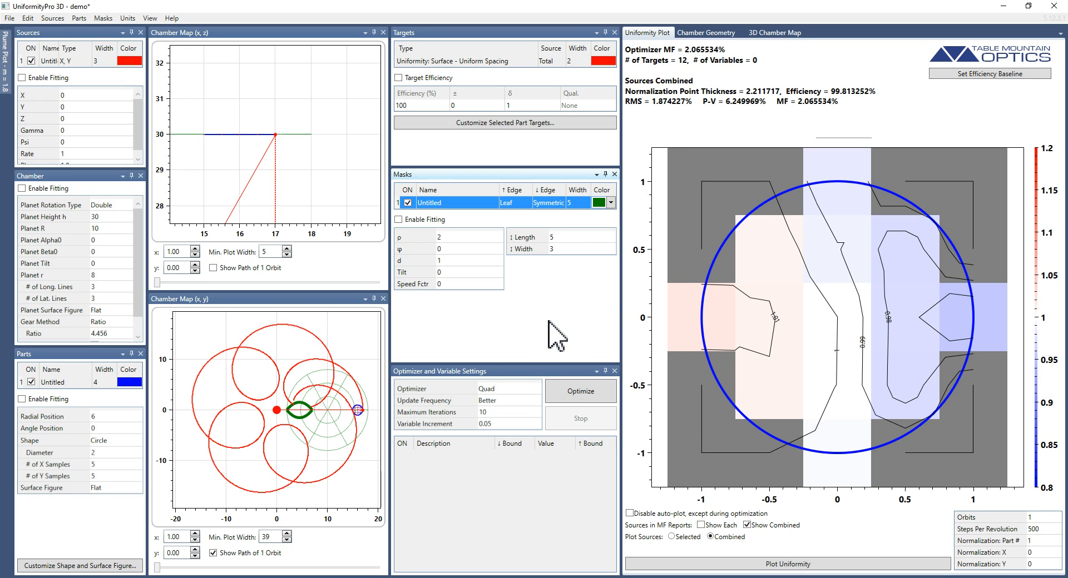
# - Try a mask ρ of 10, and change it to 0
pyautogui.click(457, 237)
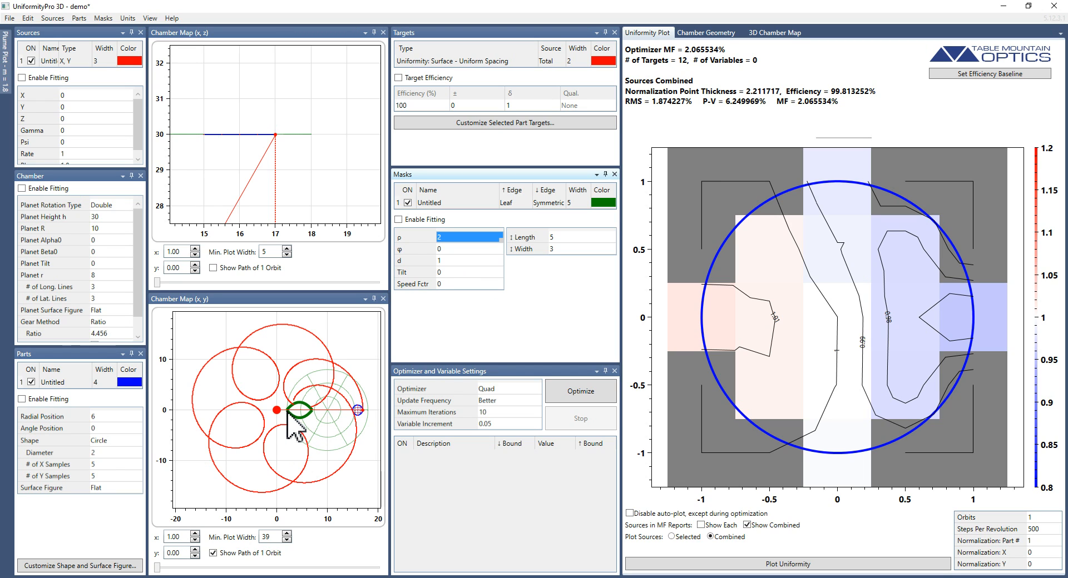
pyautogui.write('10')
pyautogui.press('Tab')
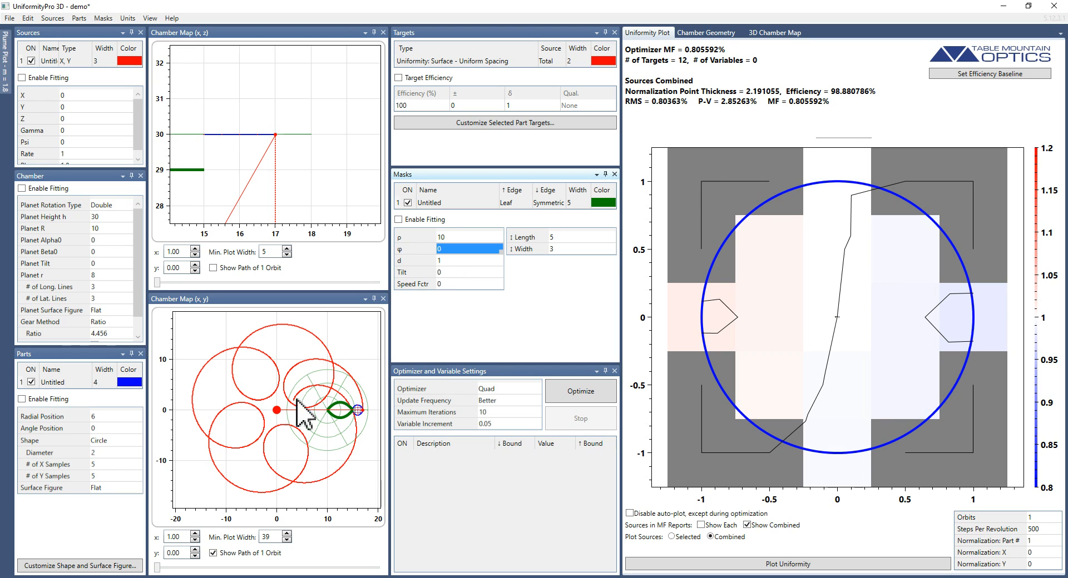
pyautogui.click(446, 237)
pyautogui.write('0')
pyautogui.press('Return')
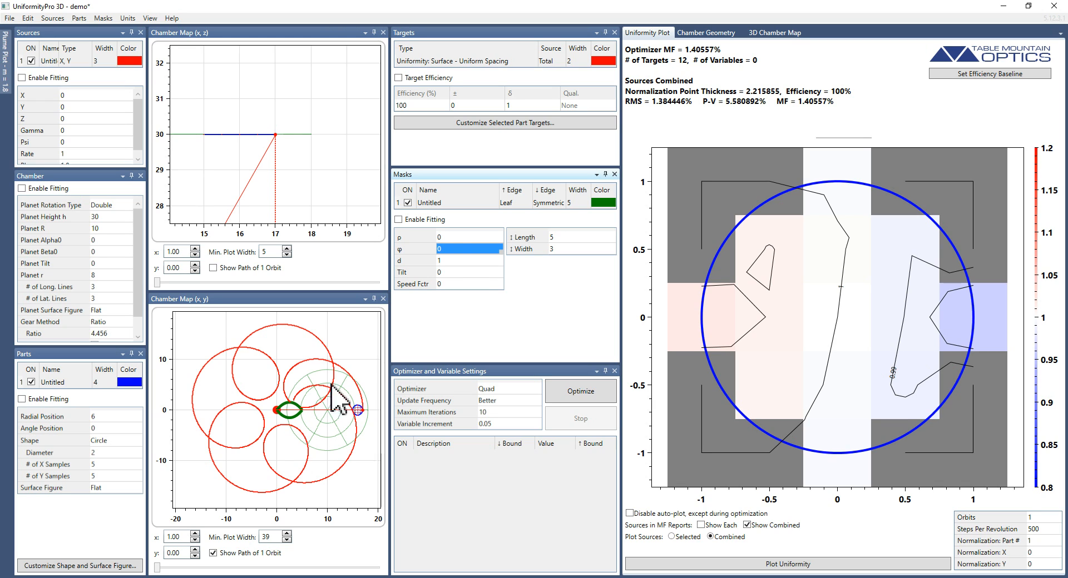
# - Set the mask's ρ to 5
pyautogui.click(447, 238)
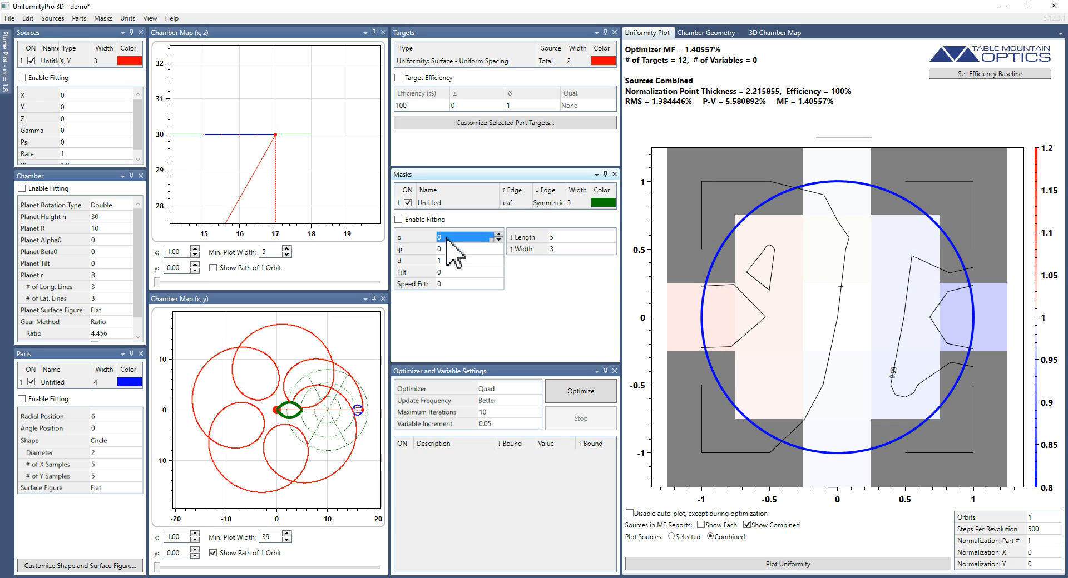
pyautogui.write('5')
pyautogui.press('Return')
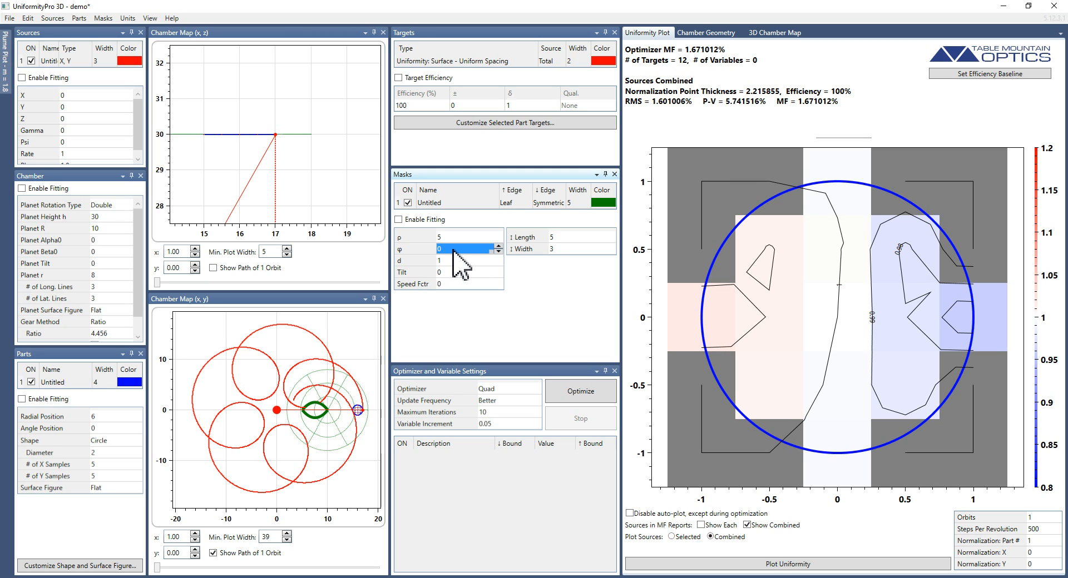
# - Try mask φ values of 45 and -45, and set φ back to 0
pyautogui.write('45')
pyautogui.press('Tab')
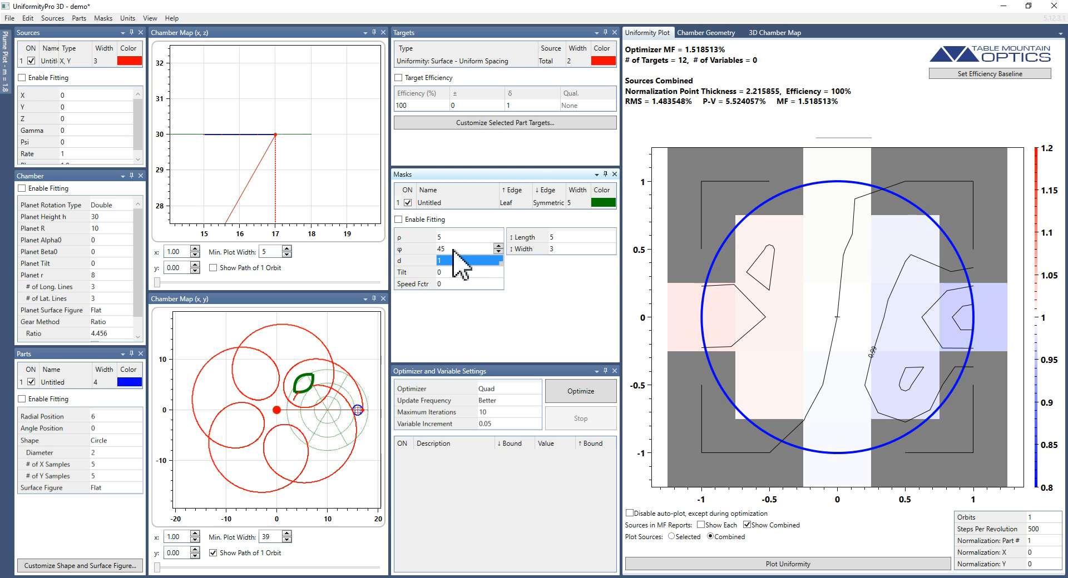
pyautogui.click(453, 249)
pyautogui.write('-45')
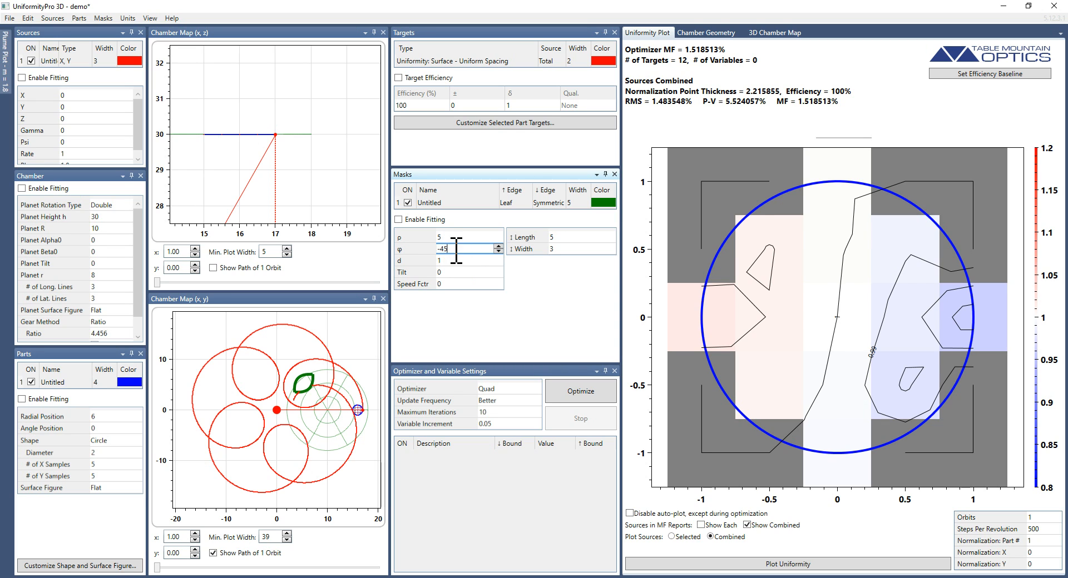
pyautogui.press('Return')
pyautogui.click(453, 251)
pyautogui.write('0')
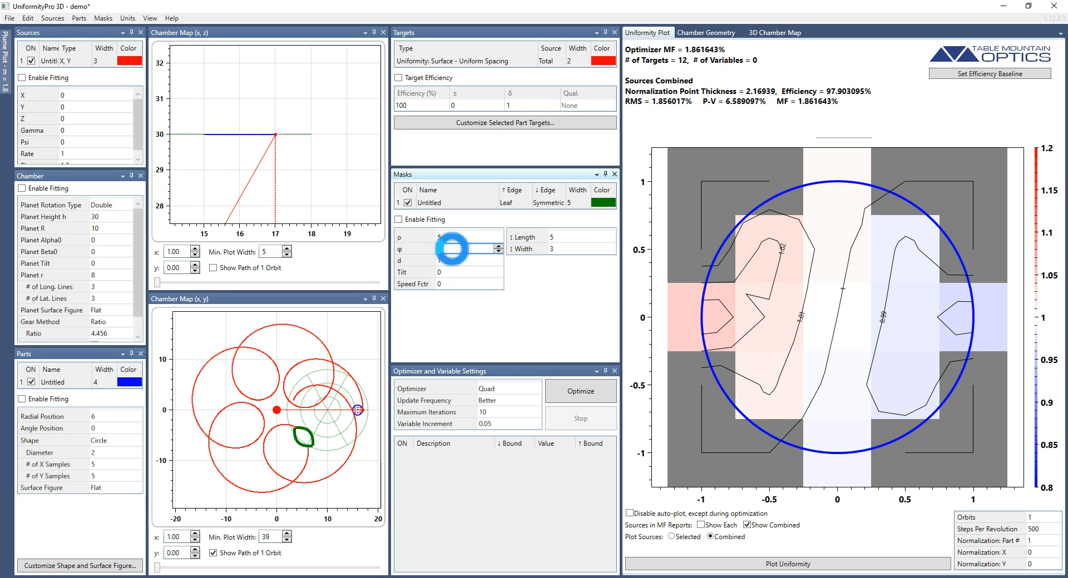
pyautogui.press('Return')
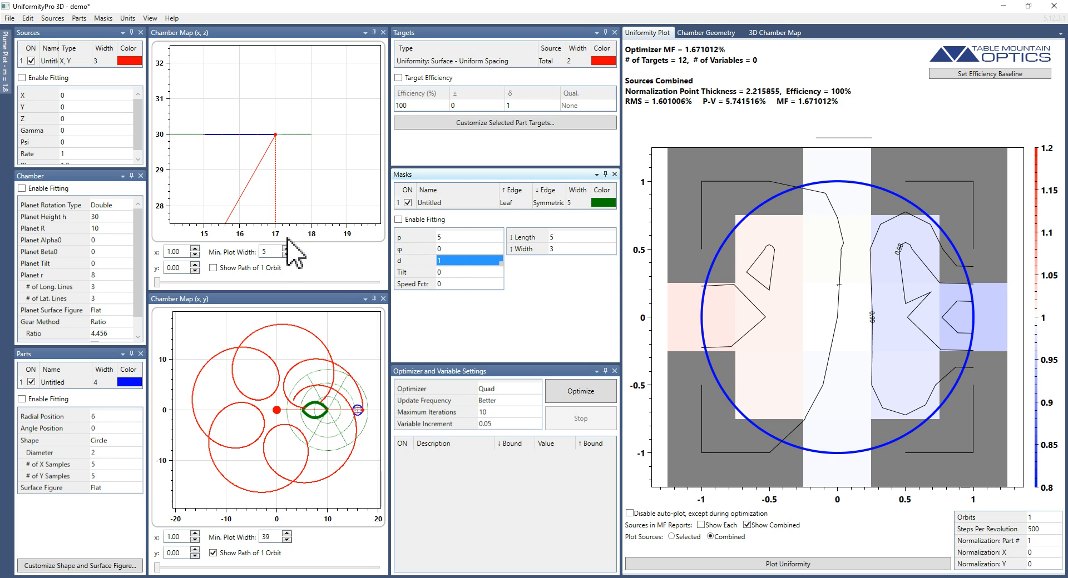
# - Increase the minimum plot width of the (x, z) chamber map to 25
pyautogui.scroll(10, 278, 251)
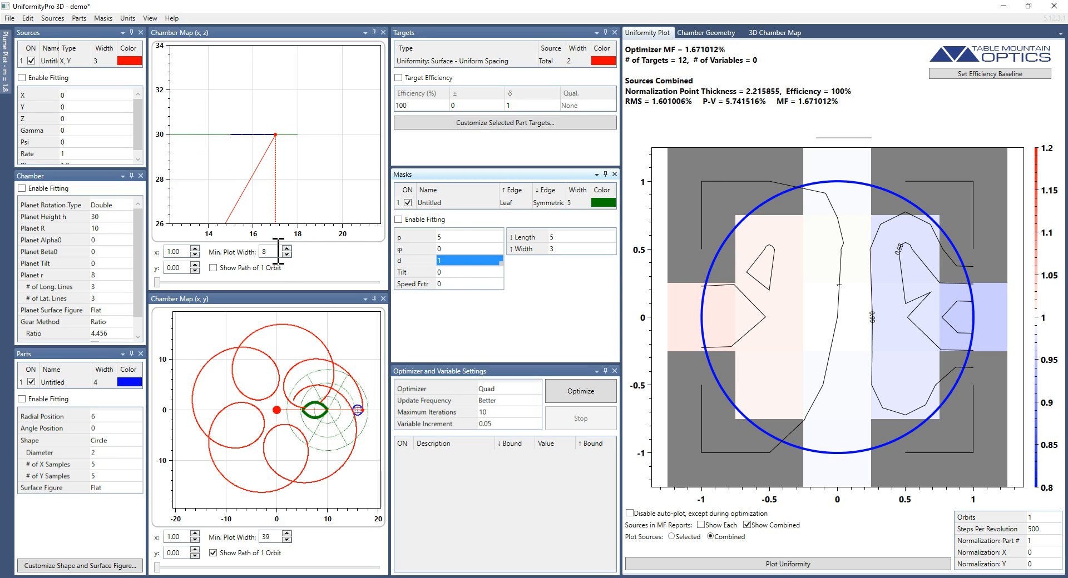
pyautogui.scroll(2, 278, 251)
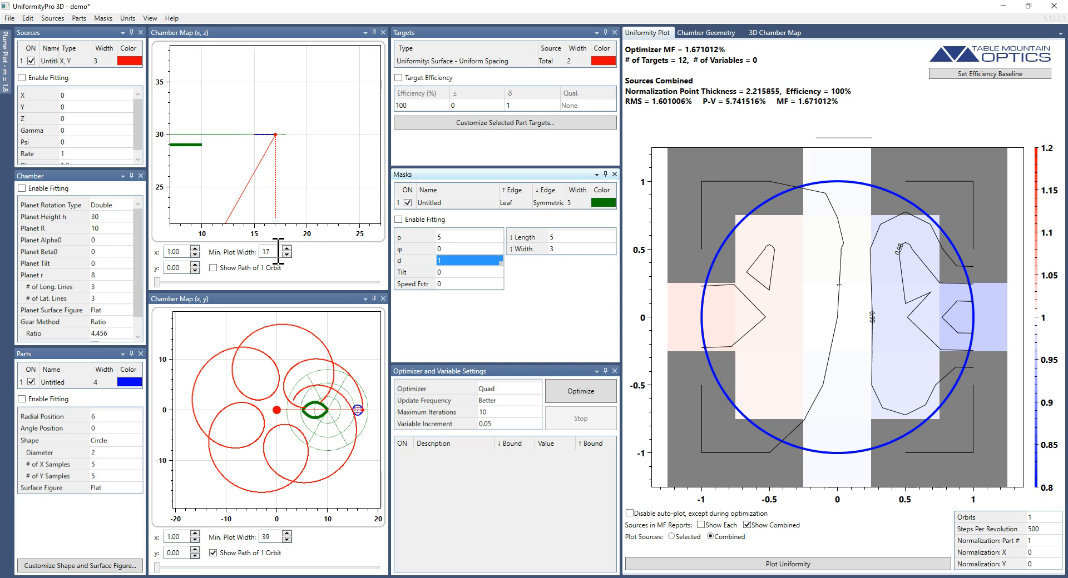
pyautogui.scroll(8, 278, 252)
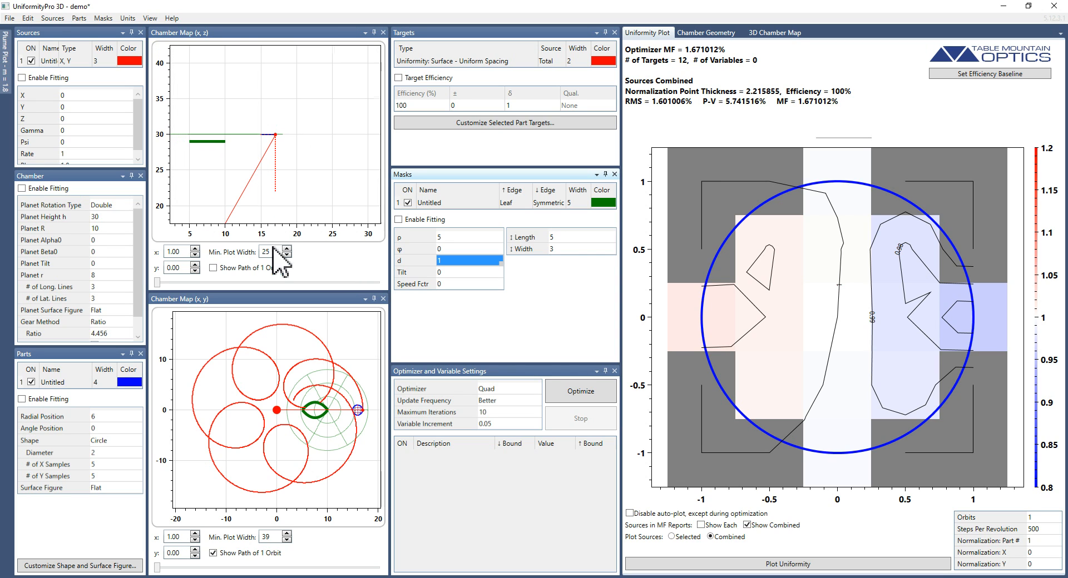
# - Try a mask distance d of 0, and set it to 10
pyautogui.click(453, 262)
pyautogui.write('0')
pyautogui.press('Tab')
pyautogui.hotkey('shift', 'Tab')
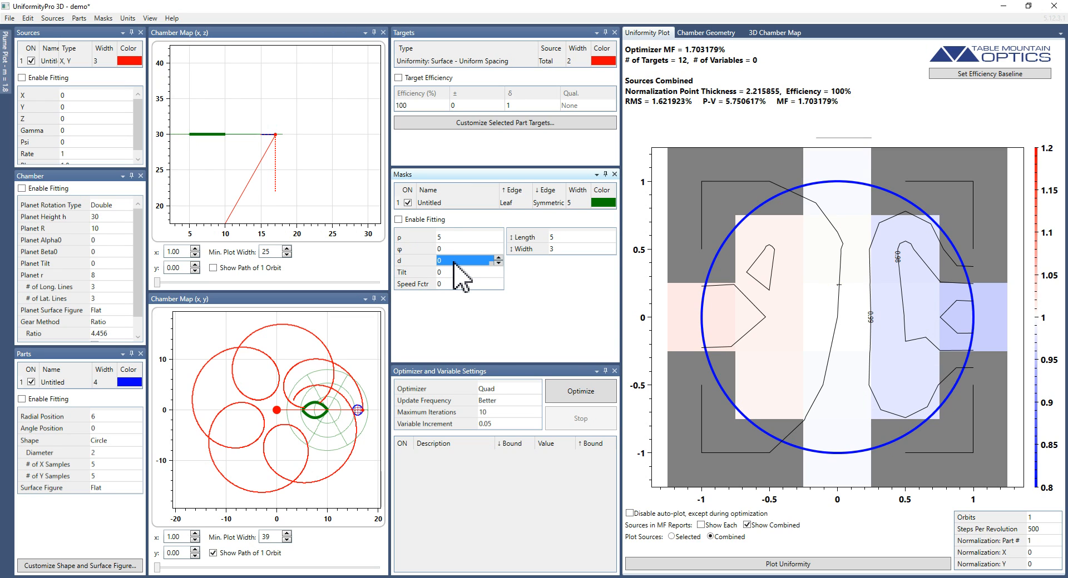
pyautogui.write('1')
pyautogui.press('Tab')
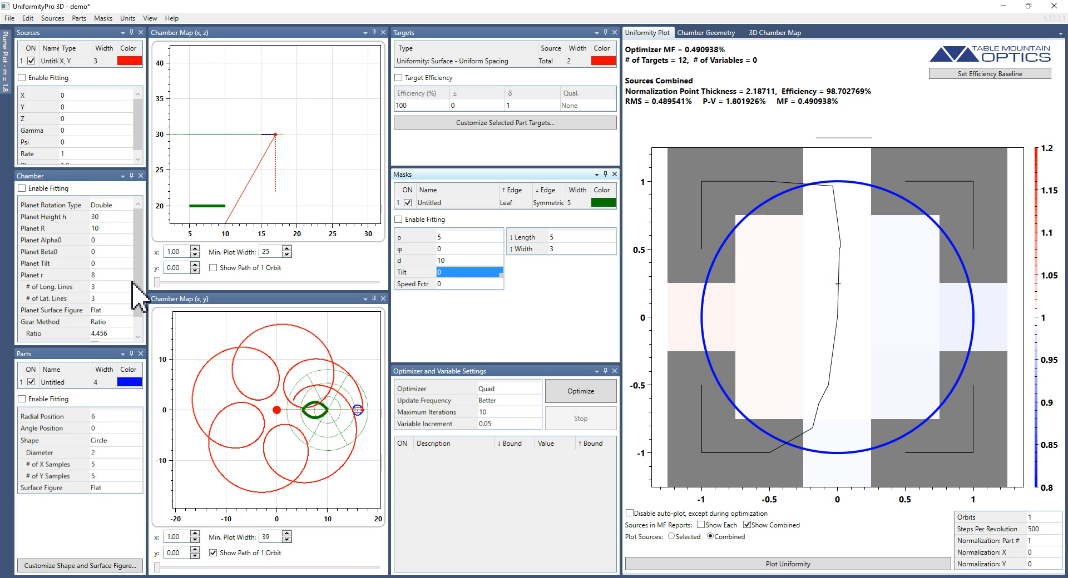
# - Change the planet surface figure to Spheric with a radius of curvature of 20
pyautogui.click(109, 311)
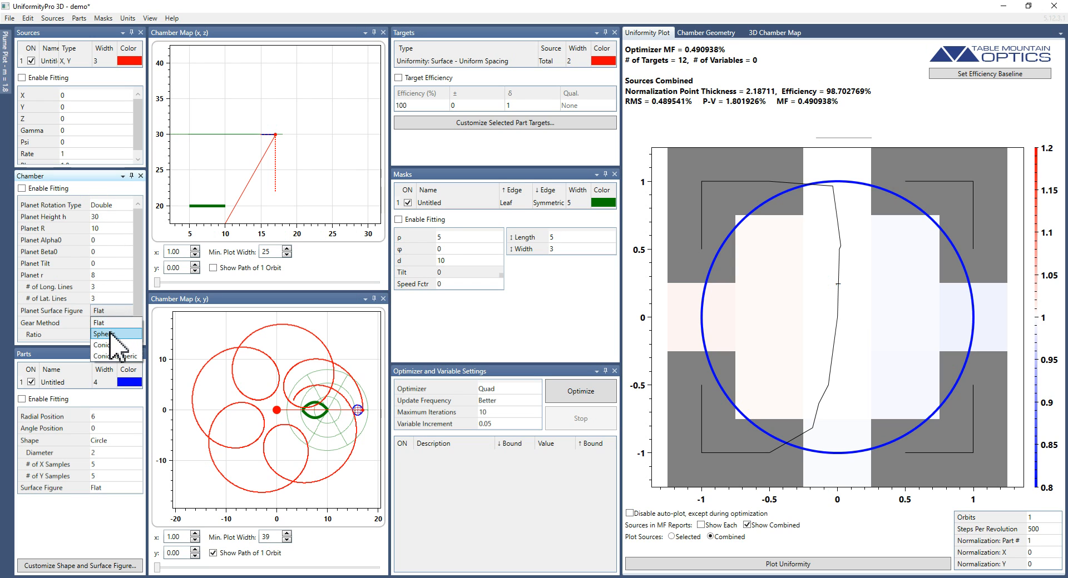
pyautogui.click(114, 333)
pyautogui.click(111, 323)
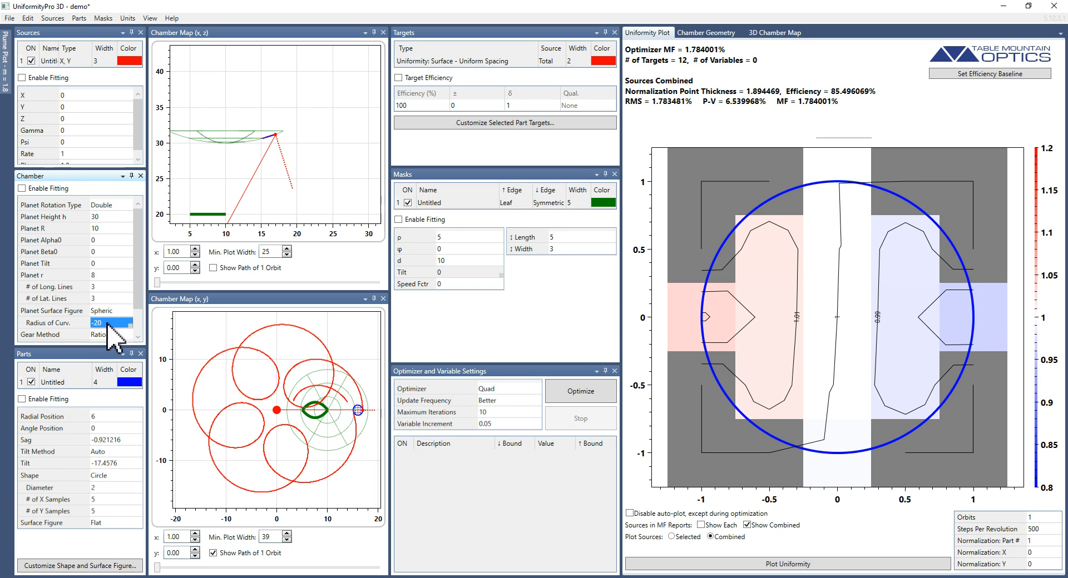
pyautogui.write('20')
pyautogui.press('Return')
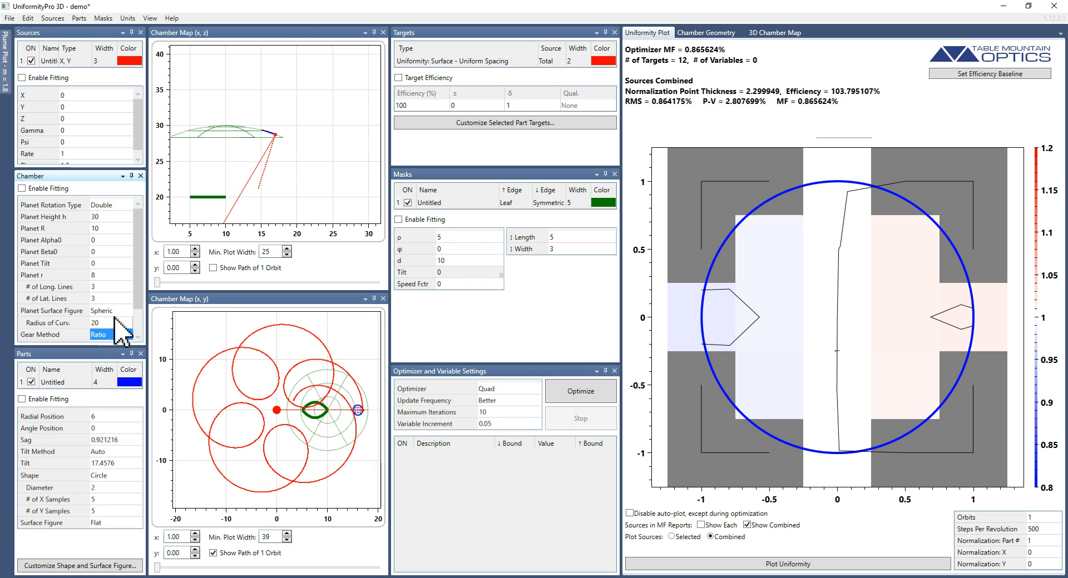
# - Try a mask ρ of 10, and set it to 15
pyautogui.click(461, 238)
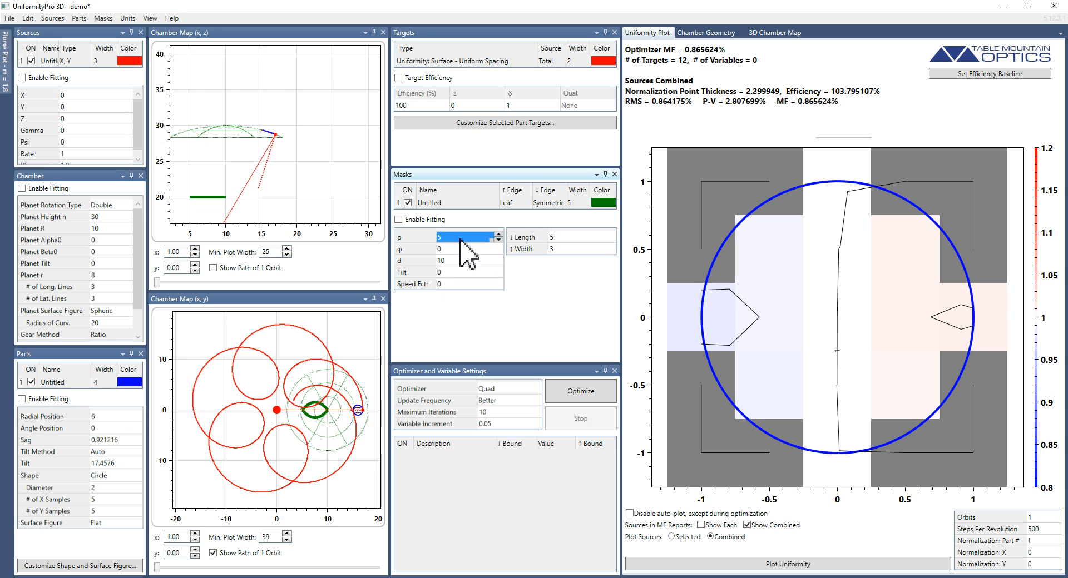
pyautogui.write('10')
pyautogui.press('Return')
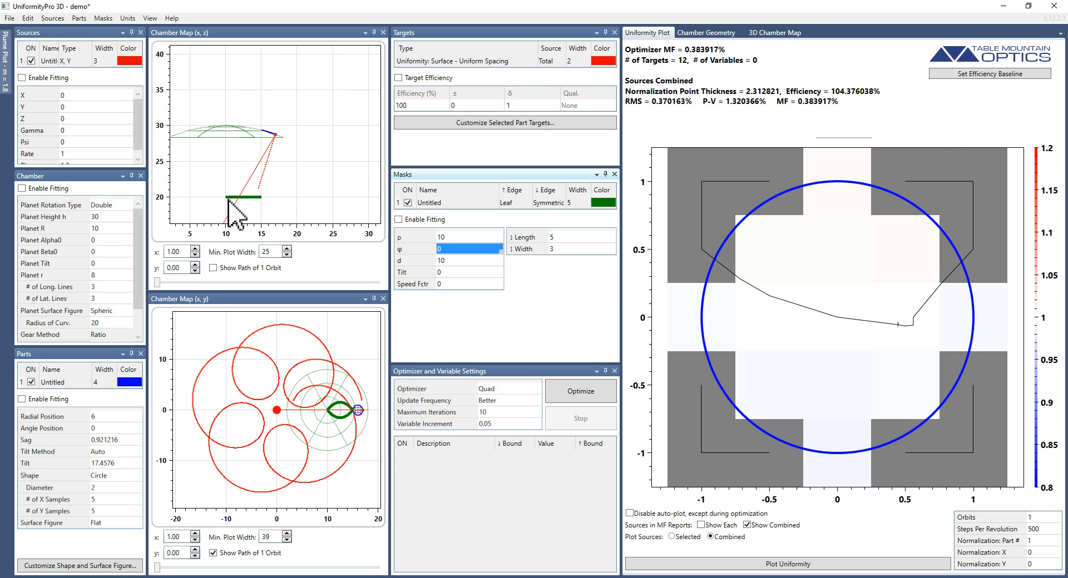
pyautogui.click(457, 238)
pyautogui.write('15')
pyautogui.press('Return')
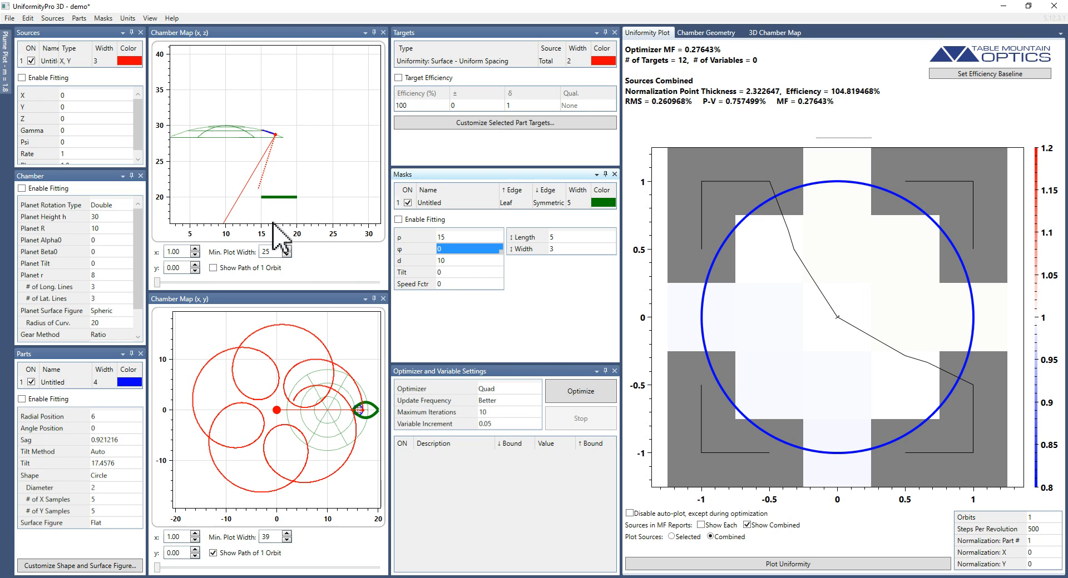
# - Try a mask tilt of 25, and change it to 45
pyautogui.click(459, 272)
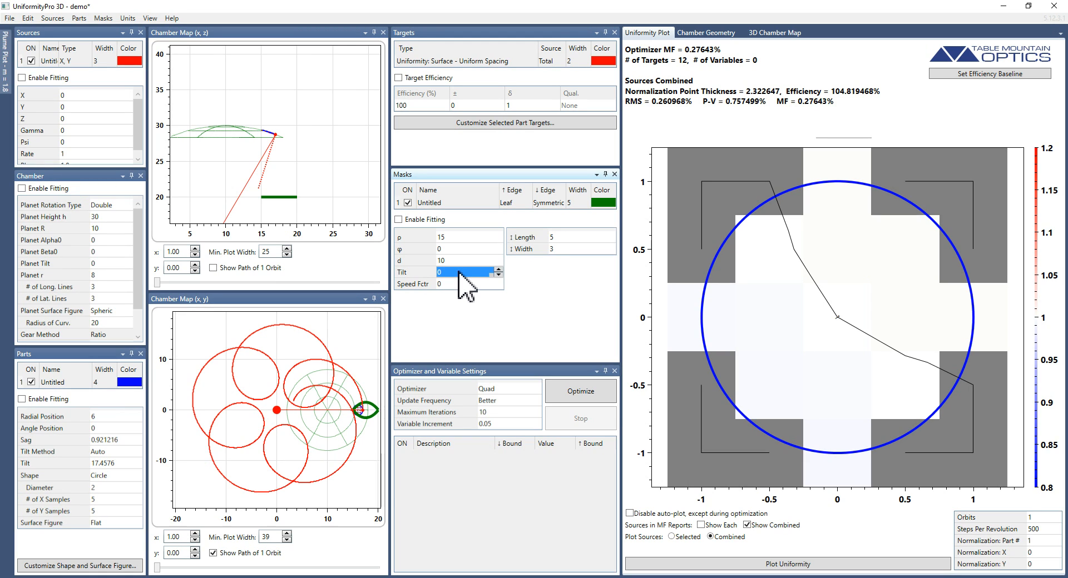
pyautogui.write('25')
pyautogui.press('Tab')
pyautogui.click(459, 272)
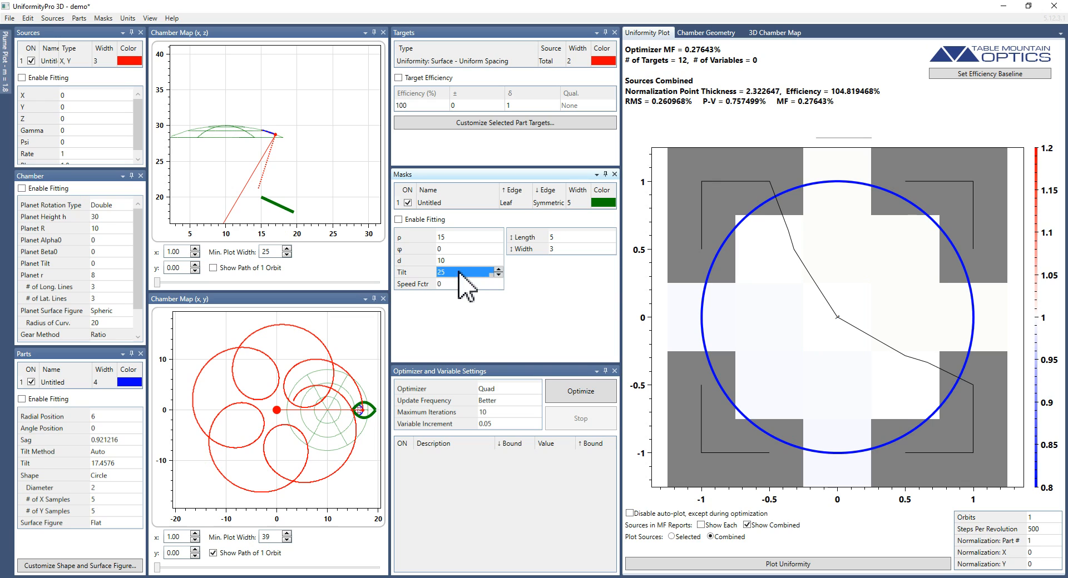
pyautogui.write('45')
pyautogui.press('Tab')
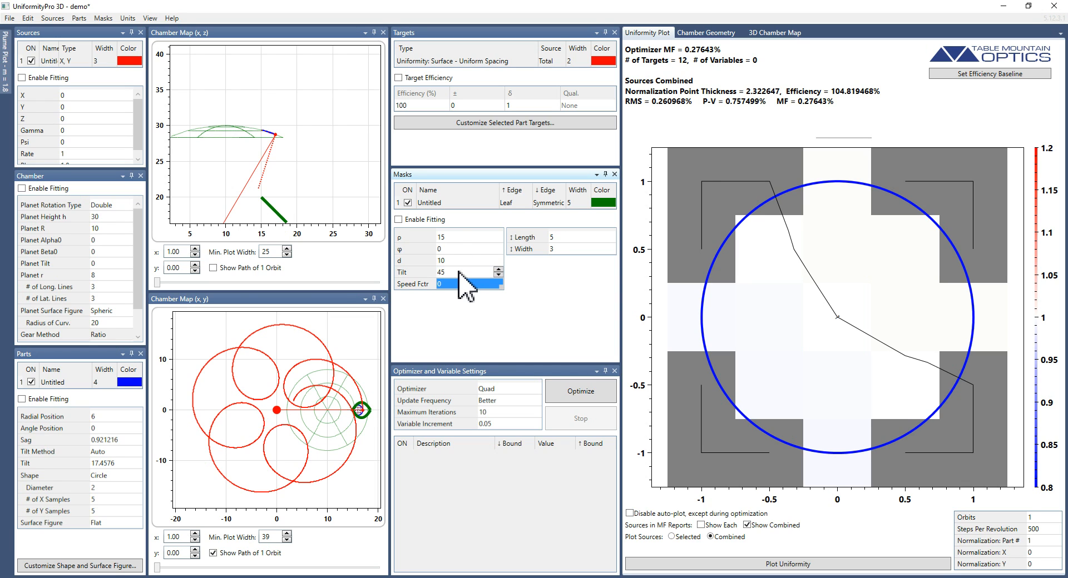
# - Try a mask tilt of -45, and change it to 15
pyautogui.click(458, 272)
pyautogui.write('-45')
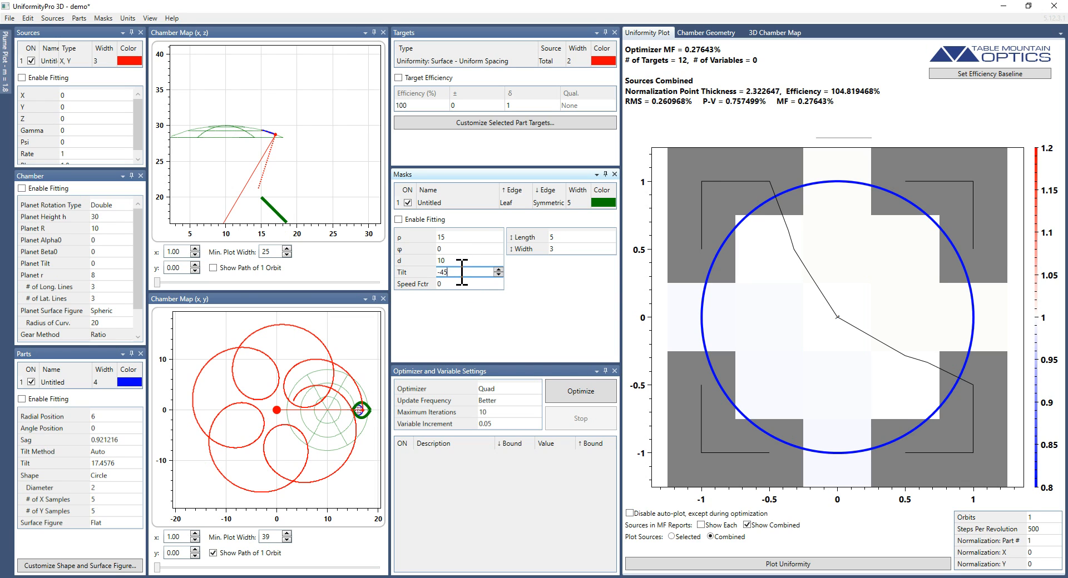
pyautogui.press('Tab')
pyautogui.click(459, 272)
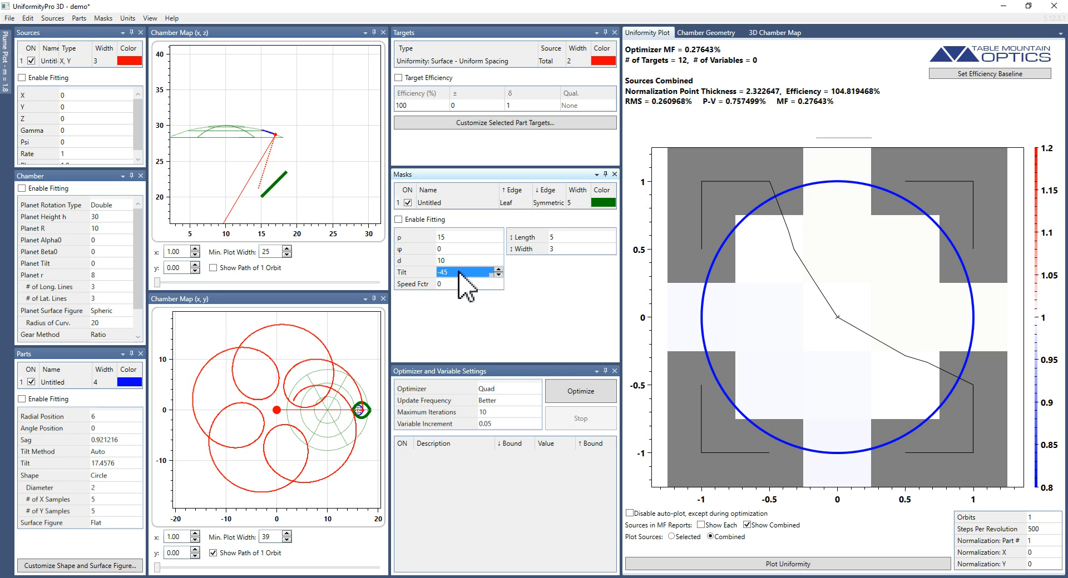
pyautogui.write('15')
pyautogui.press('Tab')
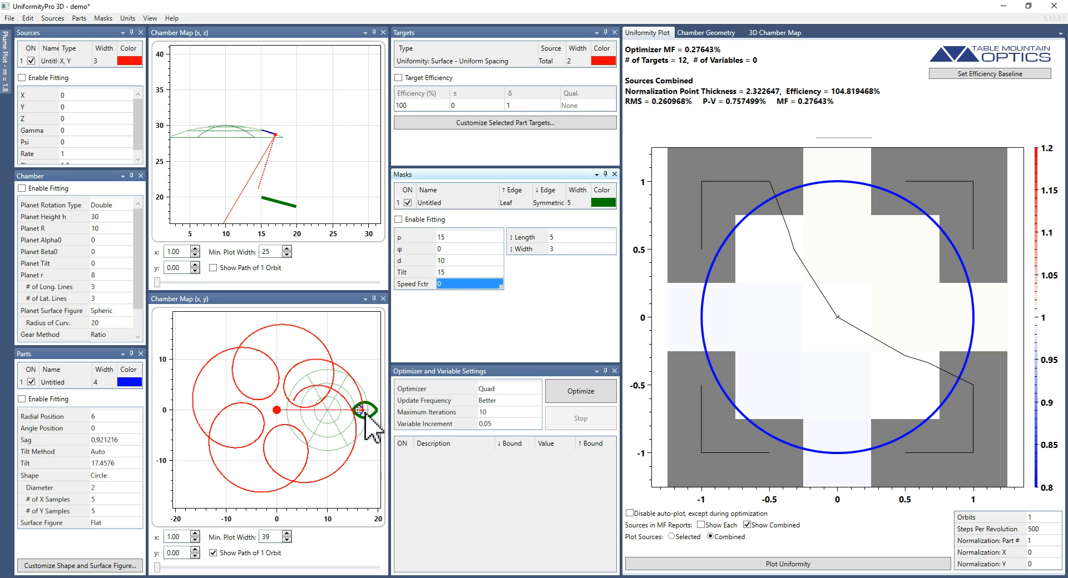
# - Try a mask tilt of 85, and settle on 45
pyautogui.click(450, 273)
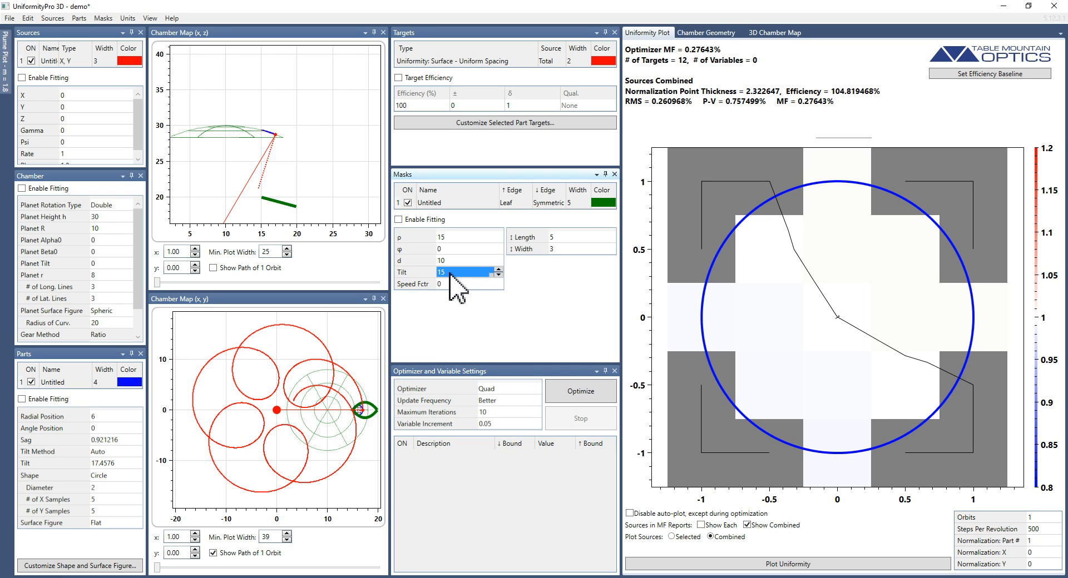
pyautogui.write('85')
pyautogui.press('Tab')
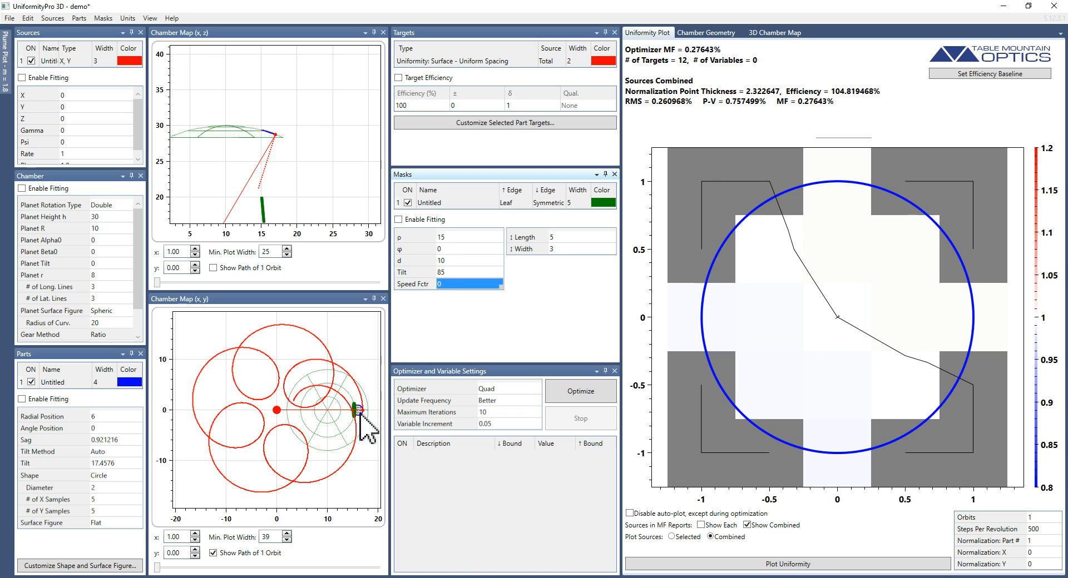
pyautogui.click(454, 275)
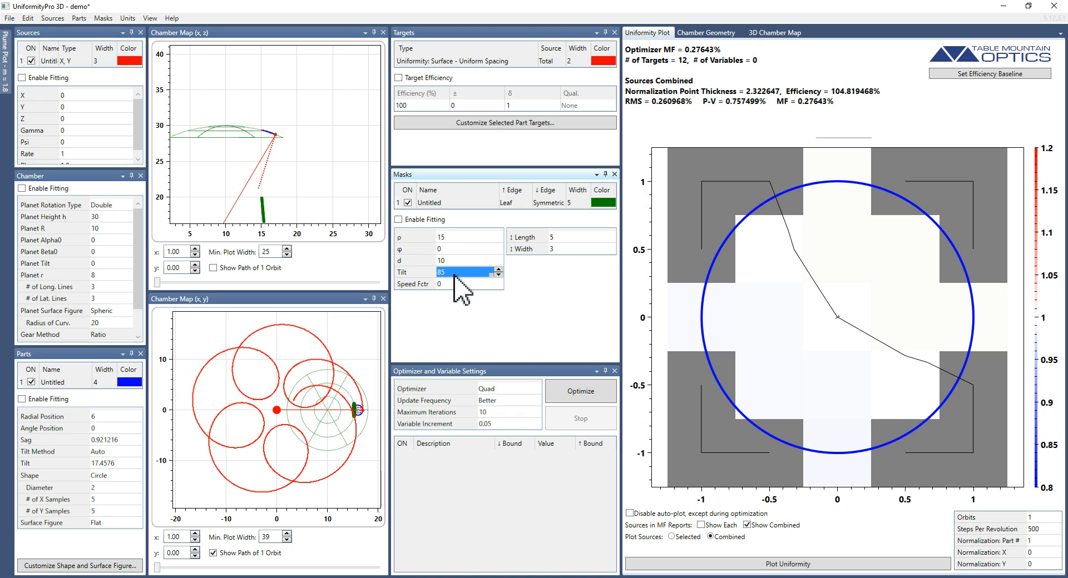
pyautogui.write('45')
pyautogui.press('Tab')
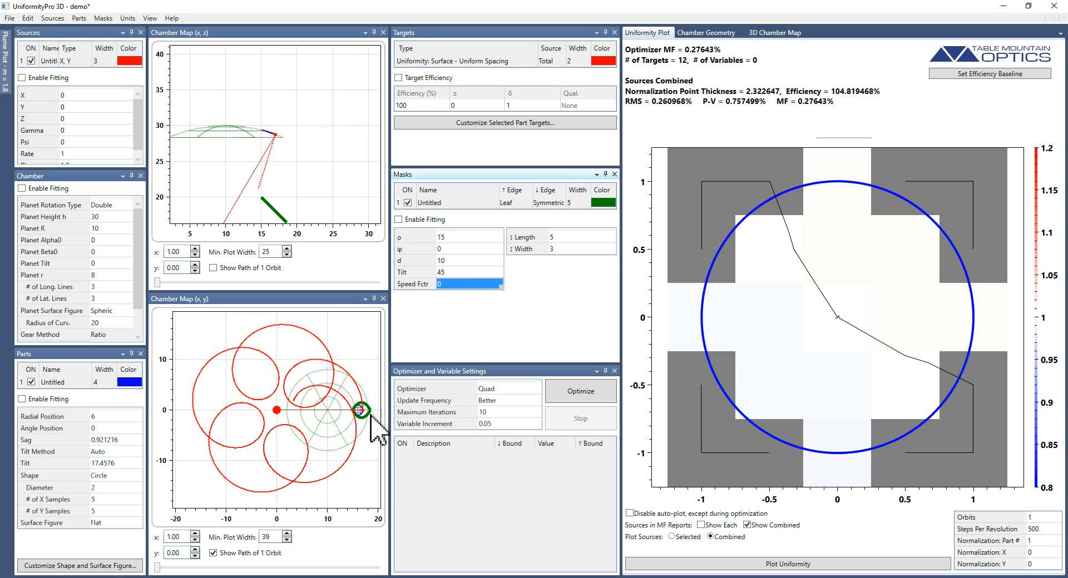
# - Examine the tilted mask in the 3D chamber map and the mask in the chamber geometry diagram, and return to the uniformity plot
pyautogui.click(772, 36)
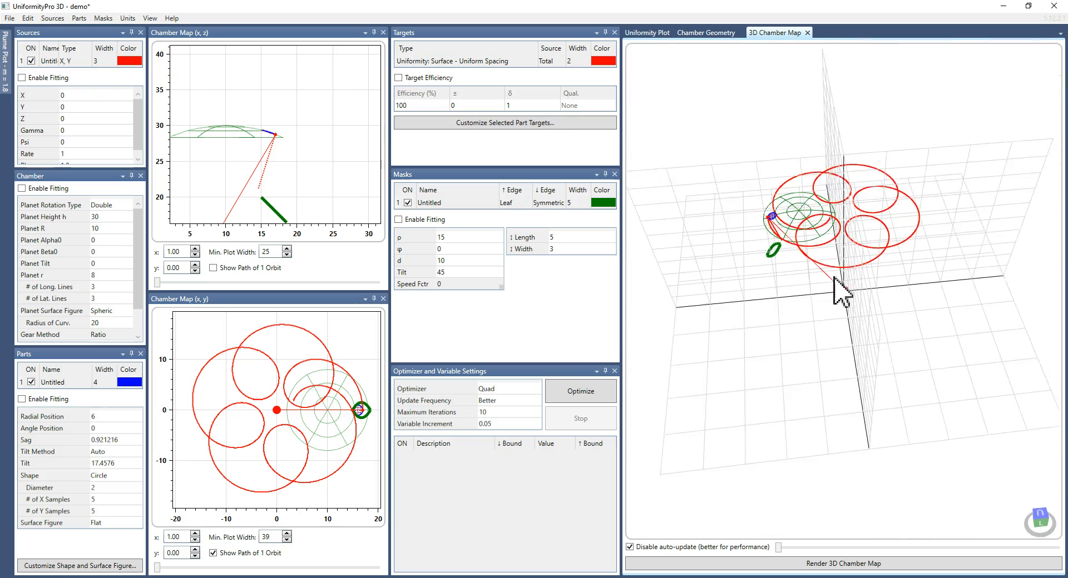
pyautogui.moveTo(758, 255); pyautogui.dragTo(810, 226)
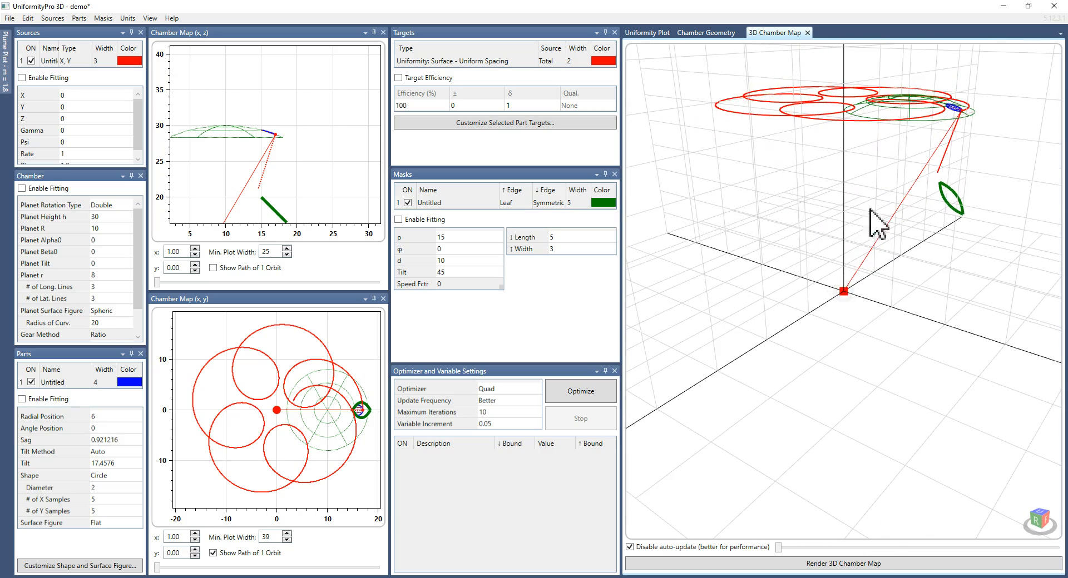
pyautogui.click(658, 33)
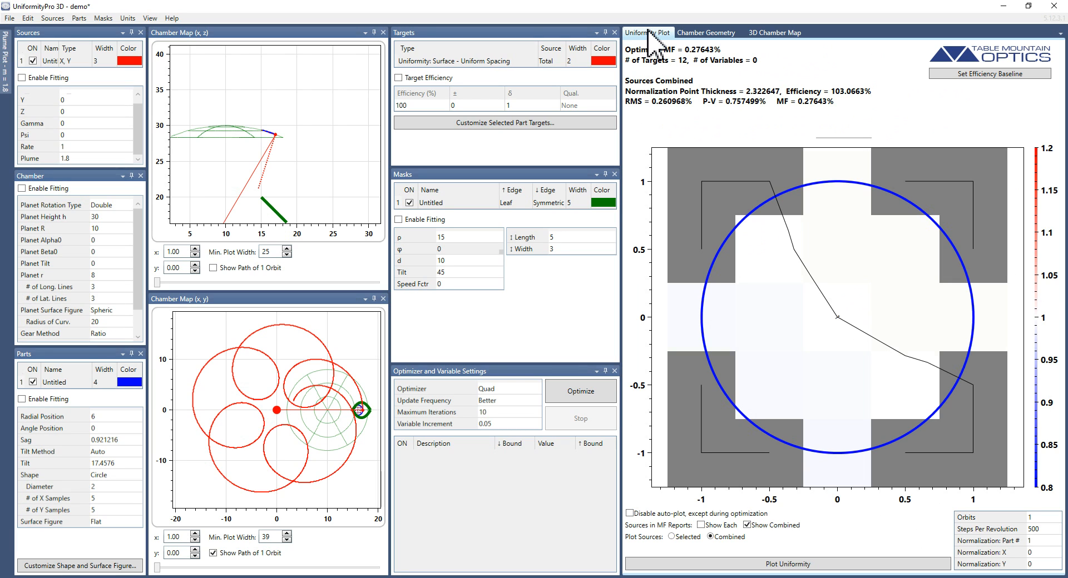
pyautogui.click(694, 34)
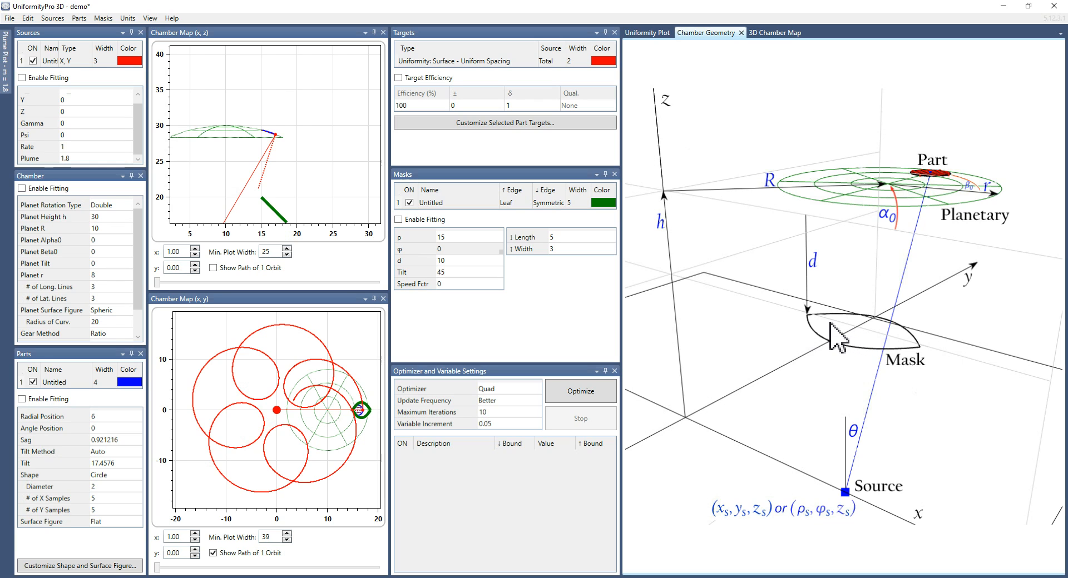
pyautogui.click(650, 34)
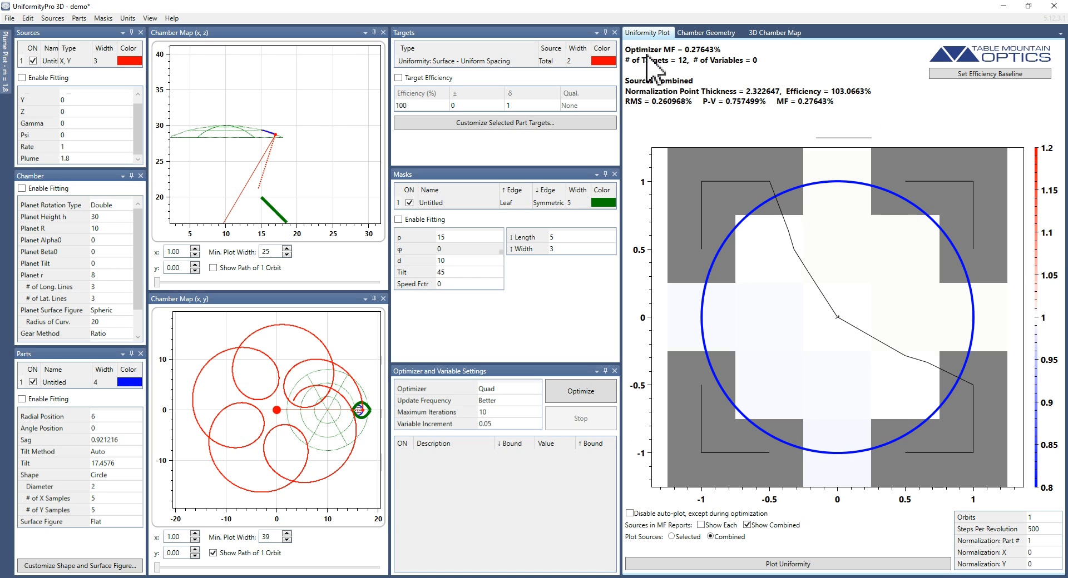
# - Set the mask's speed factor to 1 and run the planet through its orbit in the x, y chamber map
pyautogui.click(461, 284)
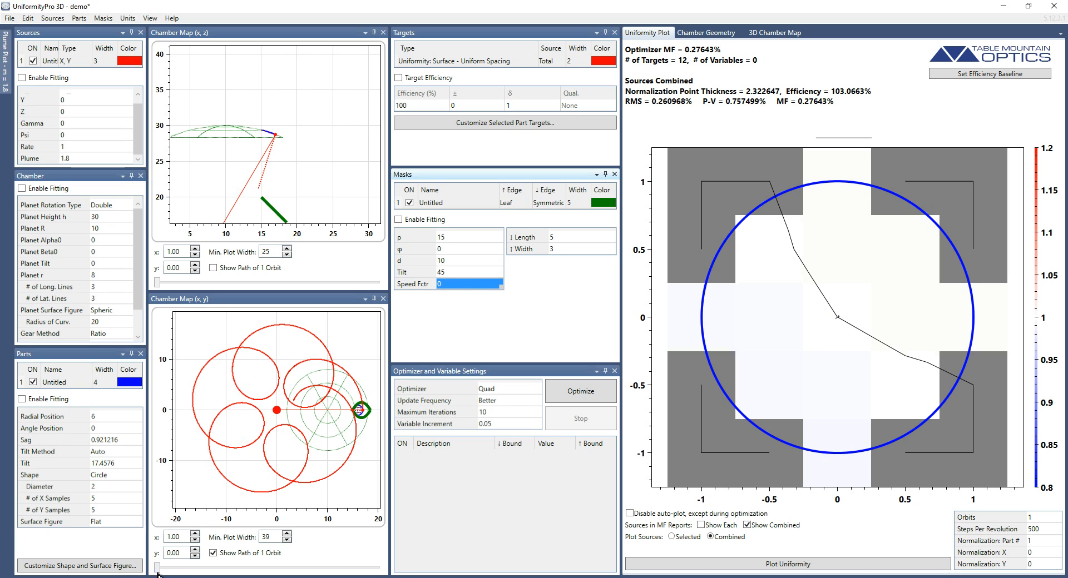
pyautogui.moveTo(159, 570)
pyautogui.mouseDown()
pyautogui.moveTo(306, 568)
pyautogui.moveTo(158, 571)
pyautogui.mouseUp()
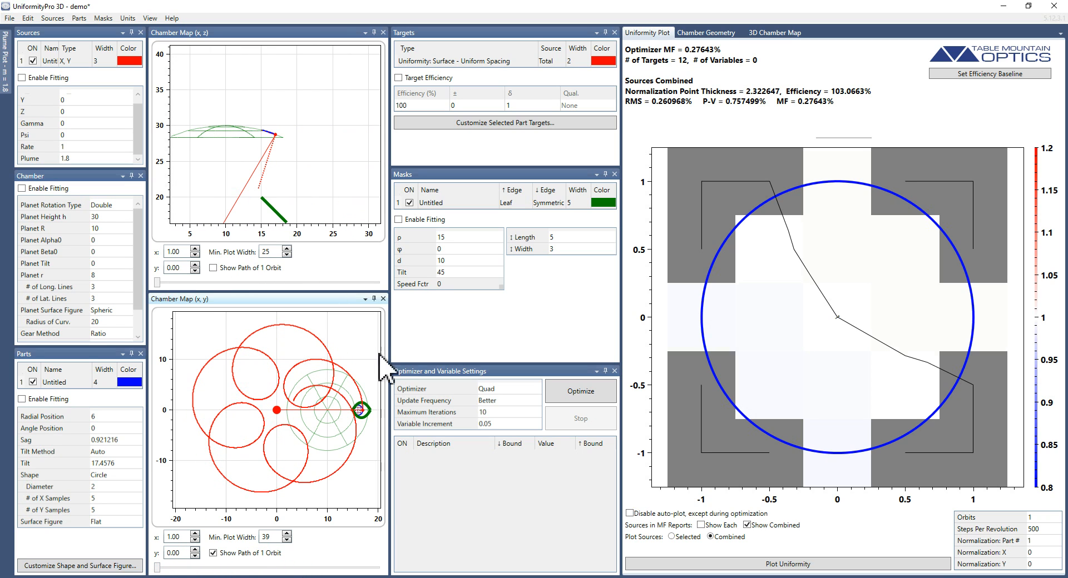
pyautogui.click(448, 286)
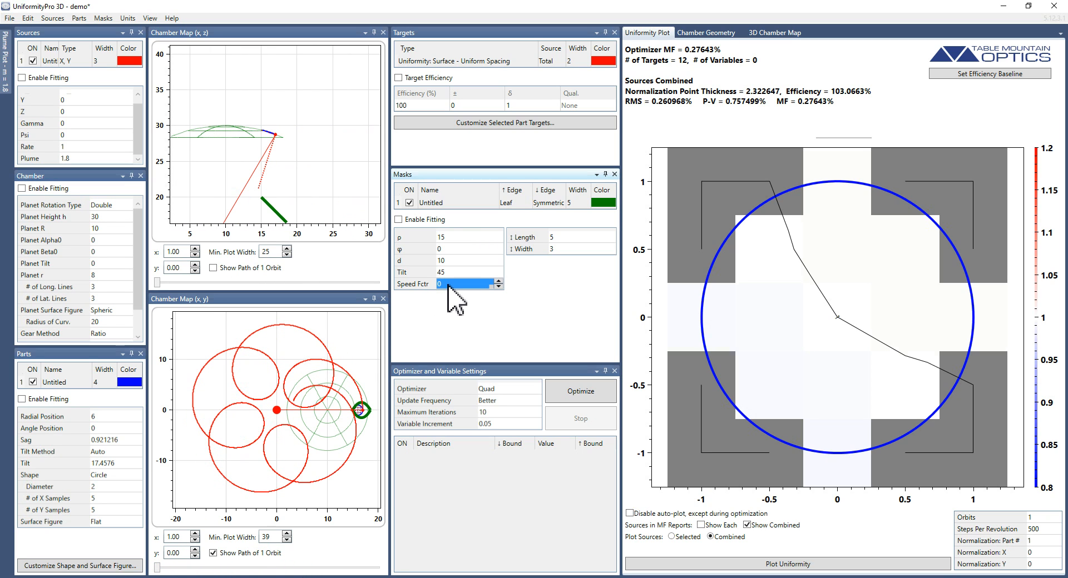
pyautogui.write('1')
pyautogui.click(158, 568)
pyautogui.moveTo(159, 571); pyautogui.dragTo(379, 574)
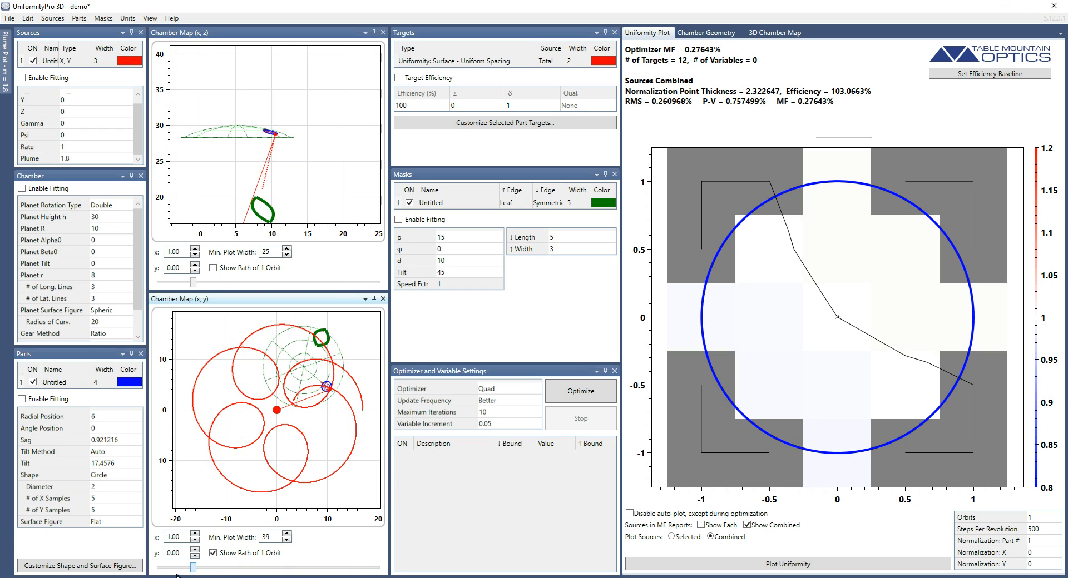
# - Try a speed factor of -1 for the mask
pyautogui.click(453, 284)
pyautogui.write('-1')
pyautogui.press('Return')
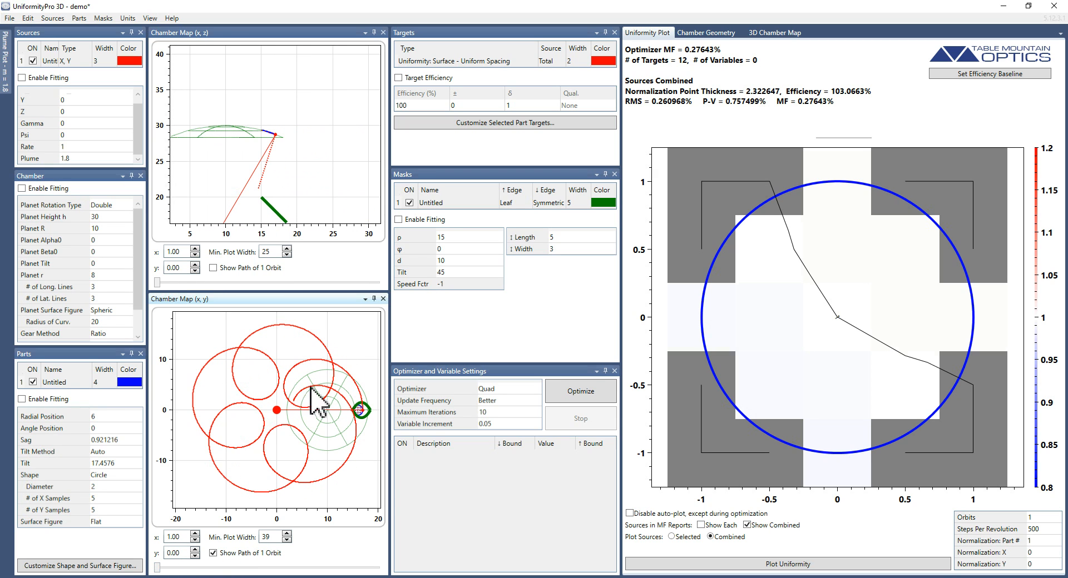
# - Set the mask's speed factor to 1.5 and play the planet rotation in the x, y chamber map
pyautogui.click(453, 284)
pyautogui.write('1.5')
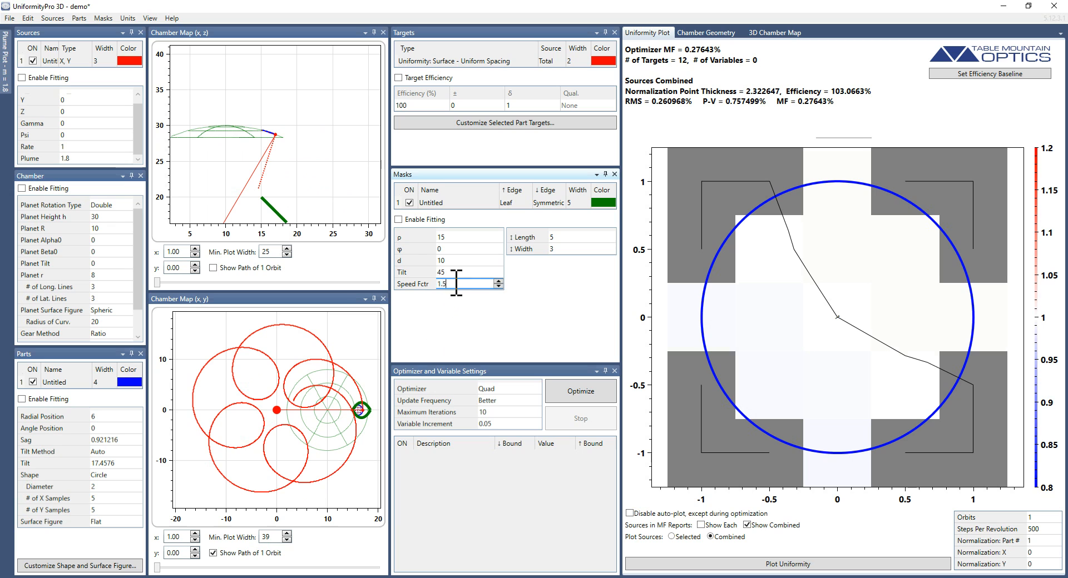
pyautogui.press('Return')
pyautogui.moveTo(157, 567); pyautogui.dragTo(132, 558)
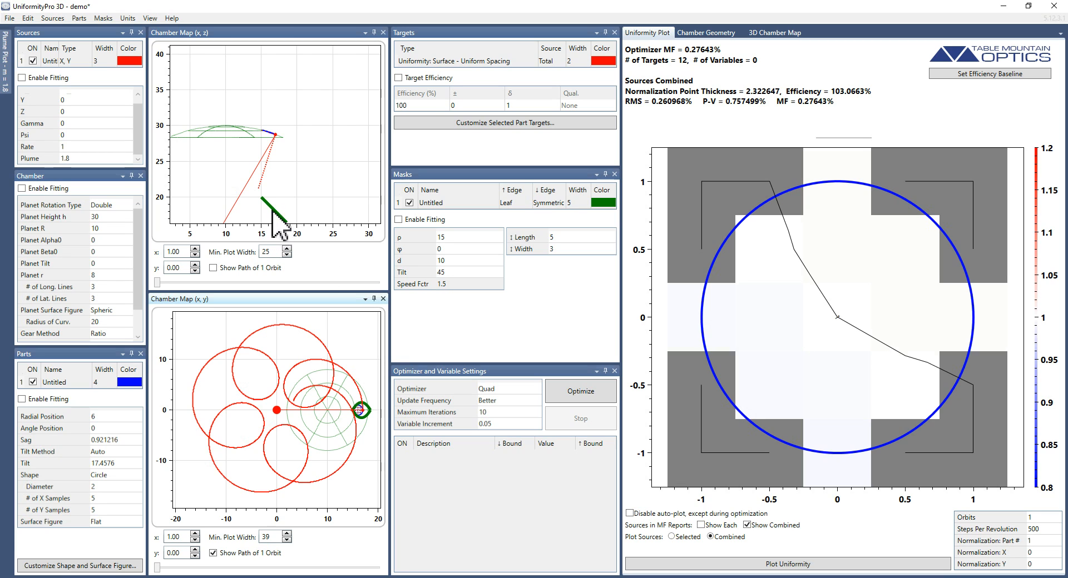
# - Try mask radial positions ρ of 12 and 10, and settle on 9
pyautogui.click(453, 238)
pyautogui.write('12')
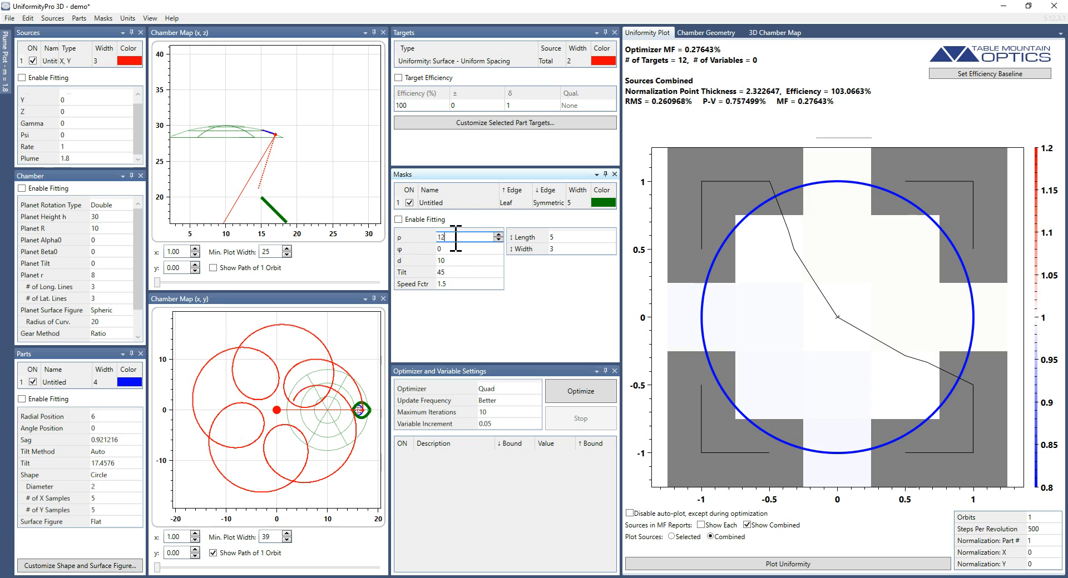
pyautogui.press('Tab')
pyautogui.click(452, 237)
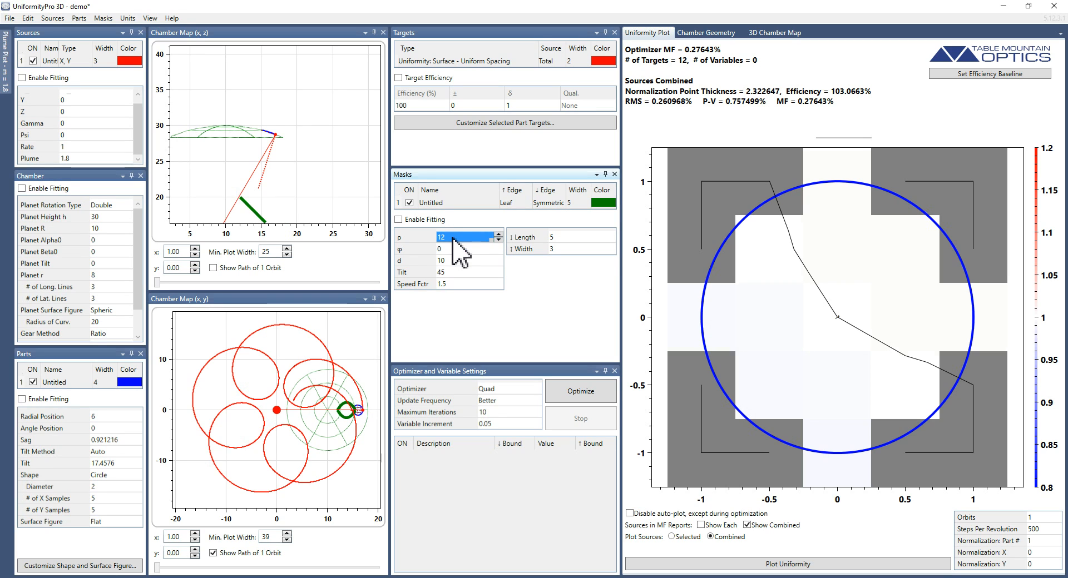
pyautogui.scroll(-2, 453, 238)
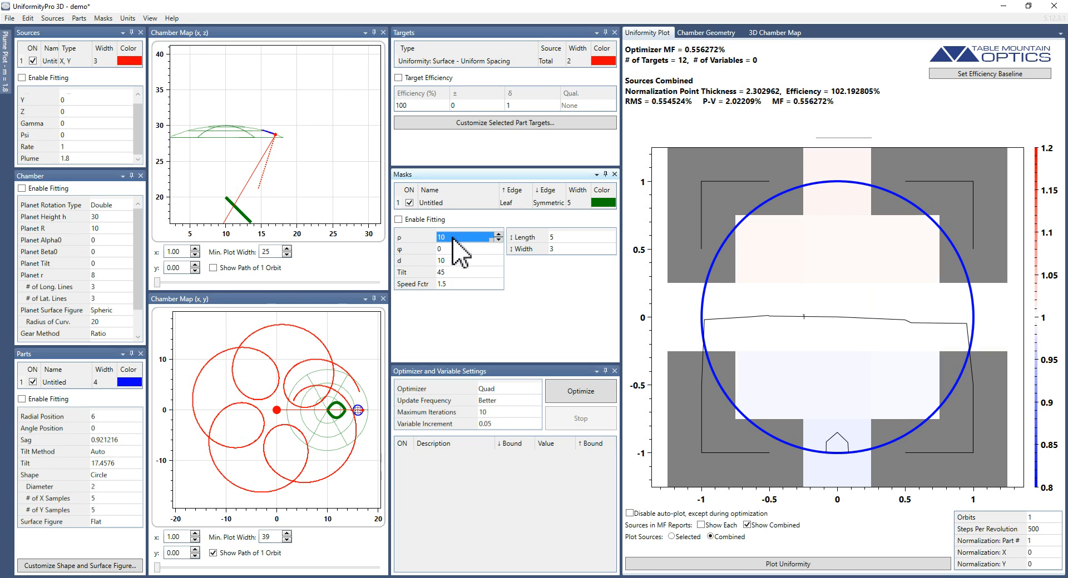
pyautogui.write('9')
pyautogui.press('Tab')
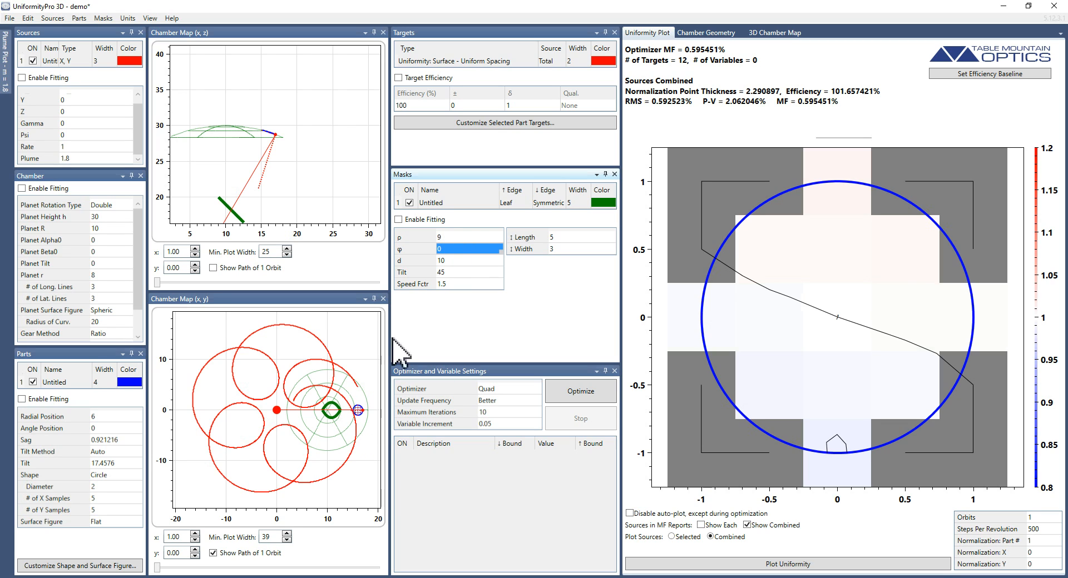
# - Turn the mask off and on repeatedly to compare the uniformity plot with and without it, leaving it on
pyautogui.click(409, 202)
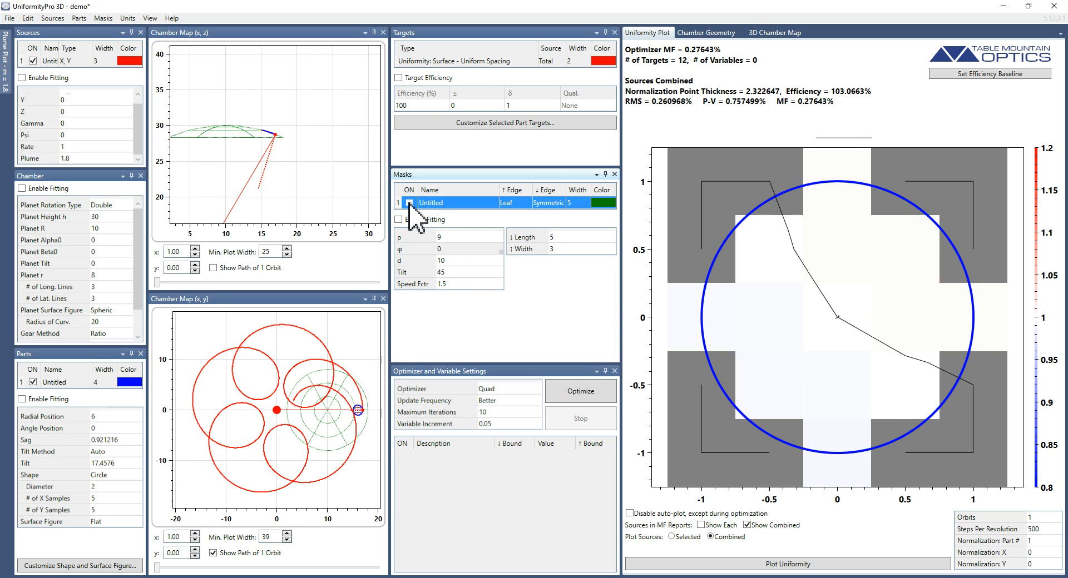
pyautogui.click(410, 203)
pyautogui.click(410, 203)
pyautogui.click(409, 203)
pyautogui.click(409, 203)
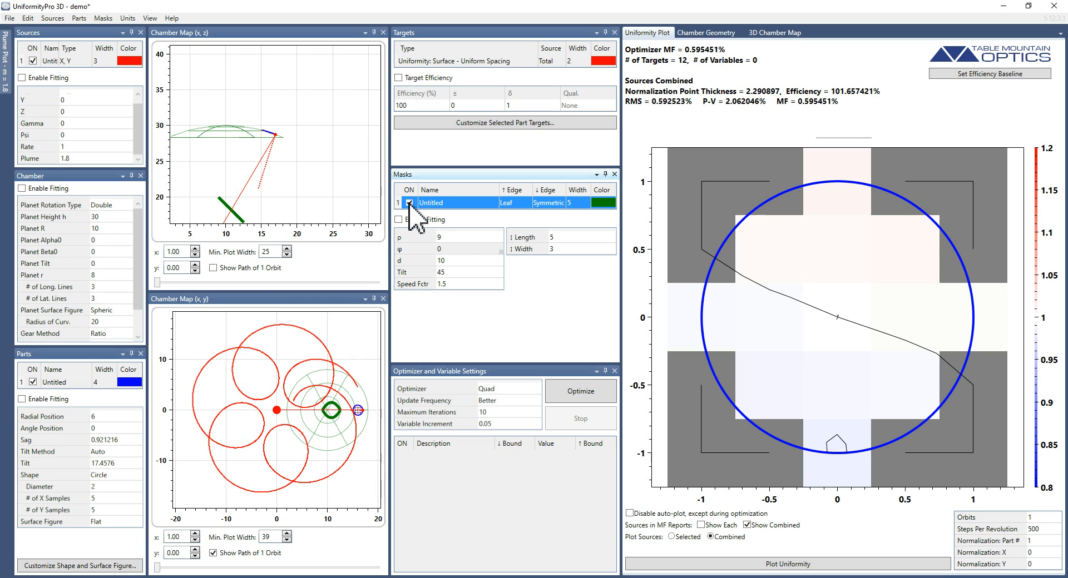
pyautogui.click(409, 203)
pyautogui.click(409, 203)
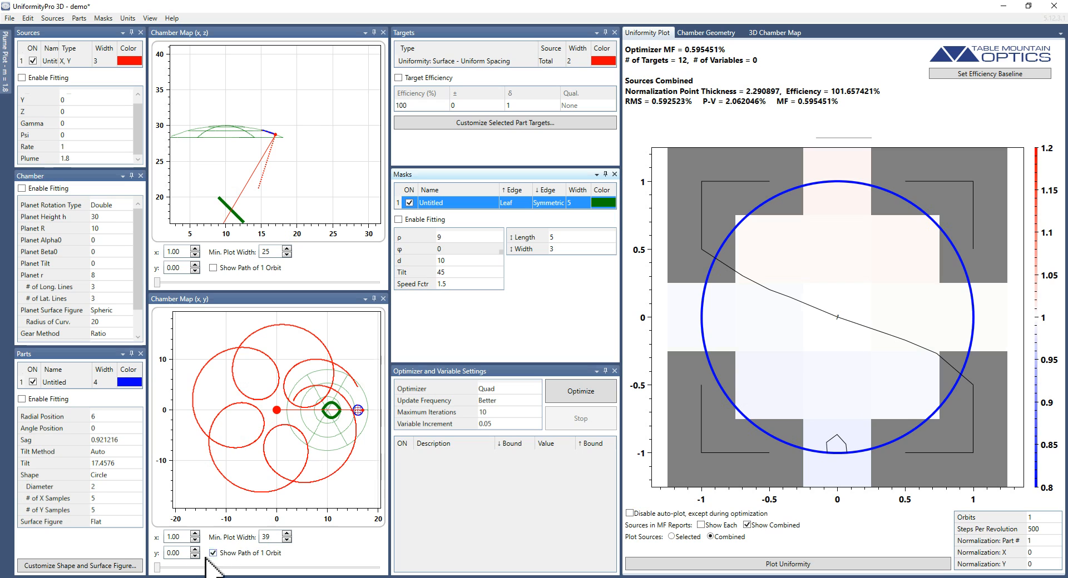
# - Advance the rotation, examine the moving mask in the re-rendered 3D chamber map from several angles, and return to the uniformity plot
pyautogui.click(160, 567)
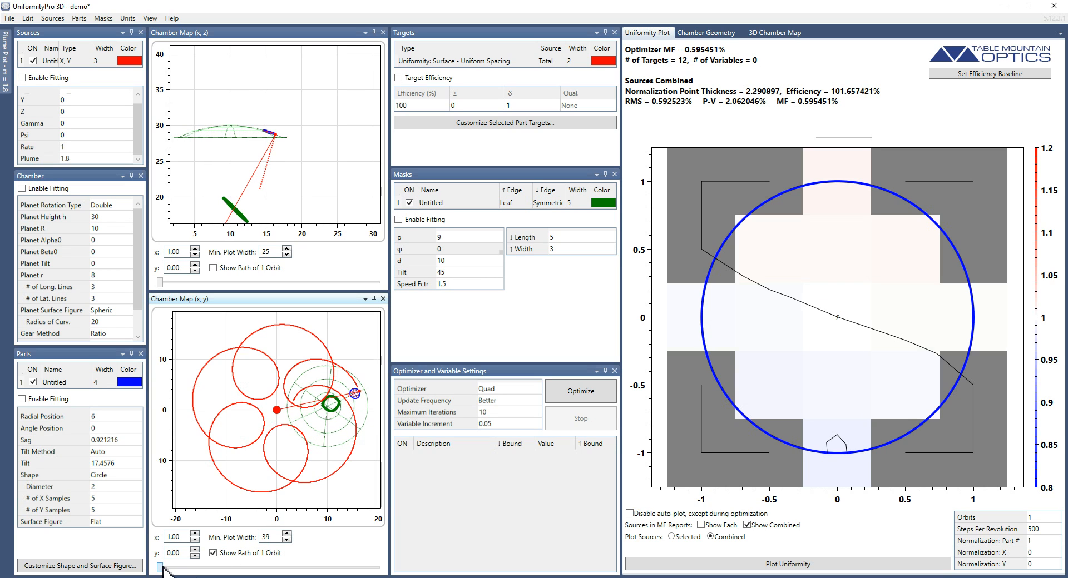
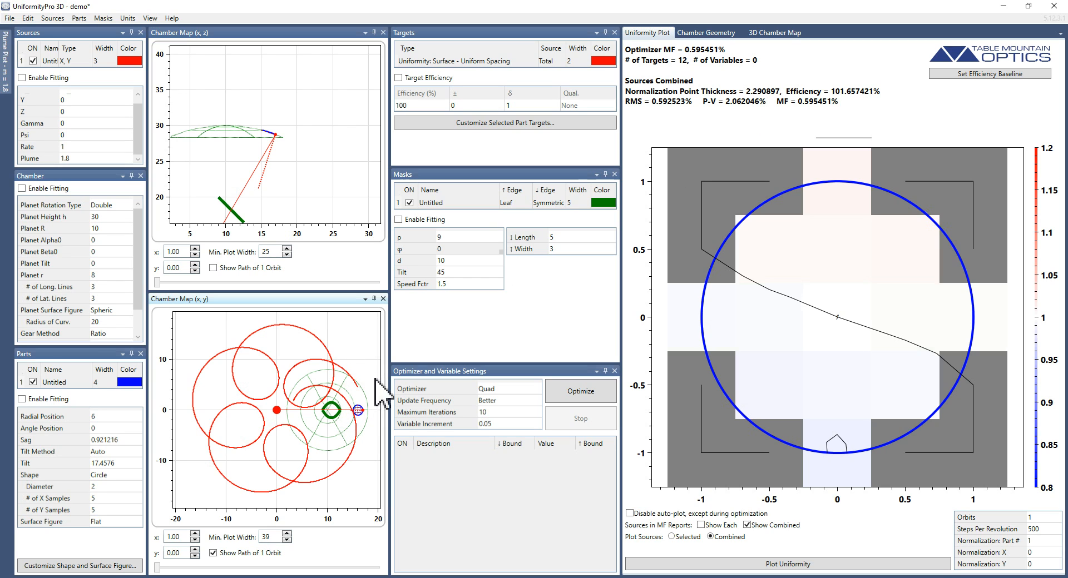
pyautogui.click(775, 33)
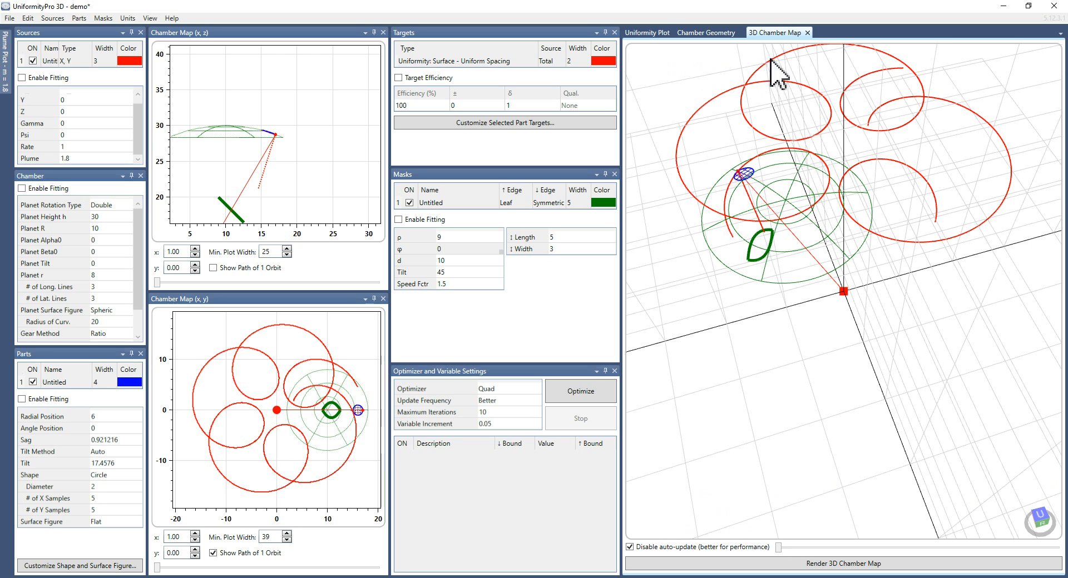
pyautogui.click(795, 563)
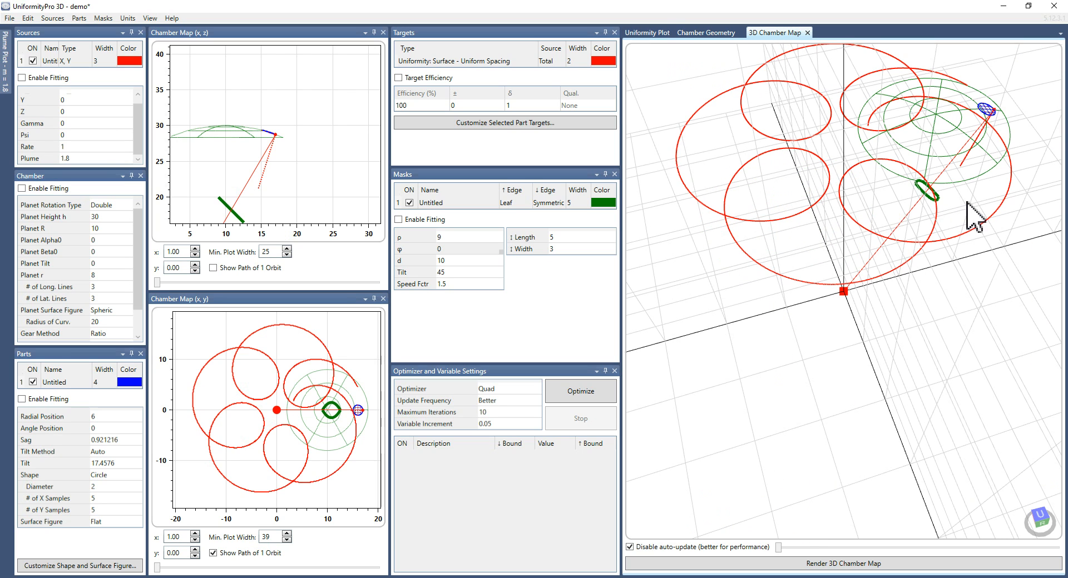
pyautogui.moveTo(966, 201); pyautogui.dragTo(845, 203)
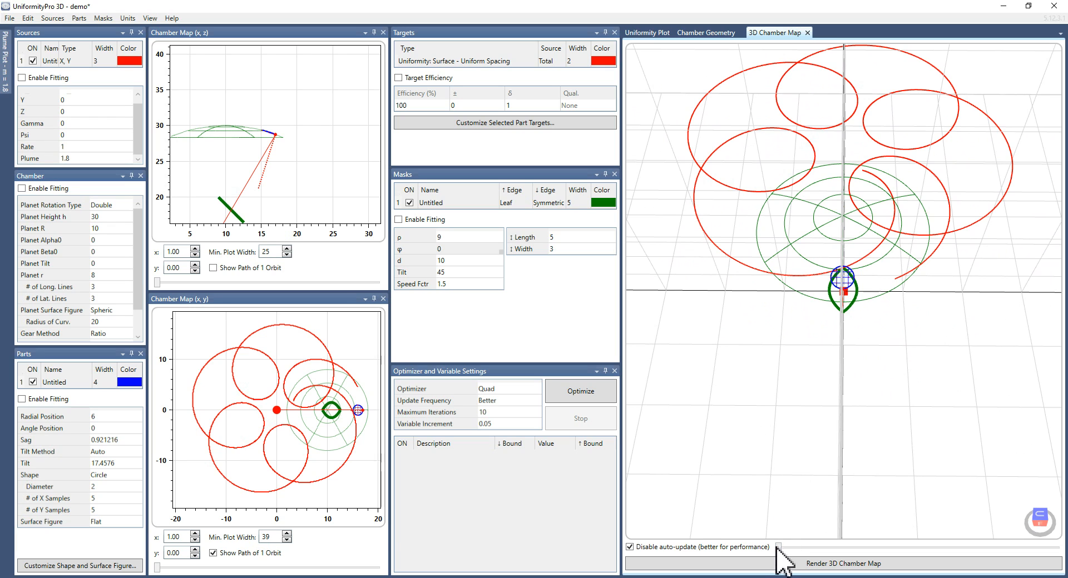
pyautogui.moveTo(158, 283); pyautogui.dragTo(161, 285)
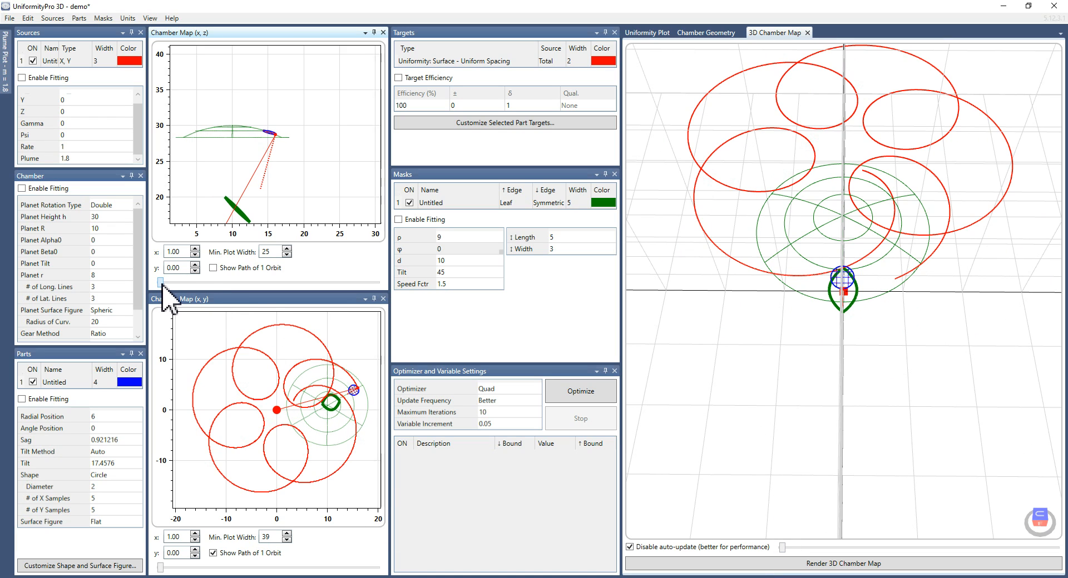
pyautogui.click(713, 567)
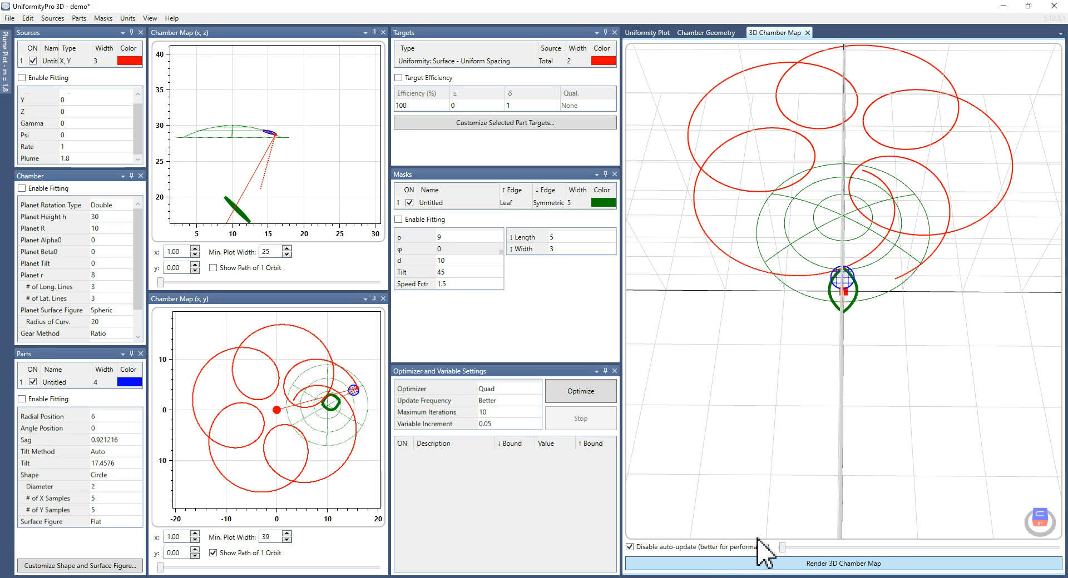
pyautogui.moveTo(904, 351); pyautogui.dragTo(705, 243)
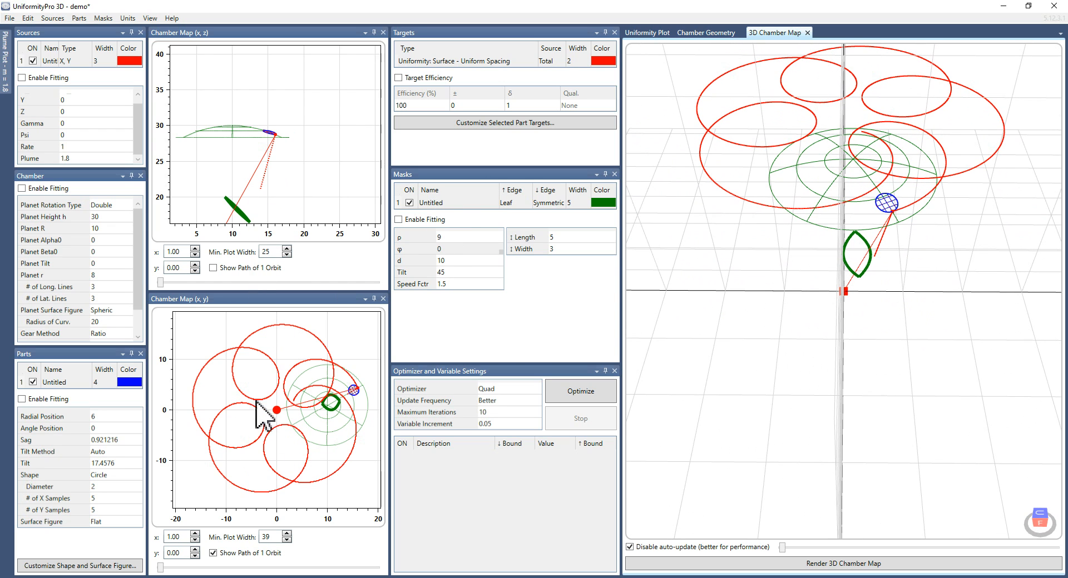
pyautogui.click(649, 34)
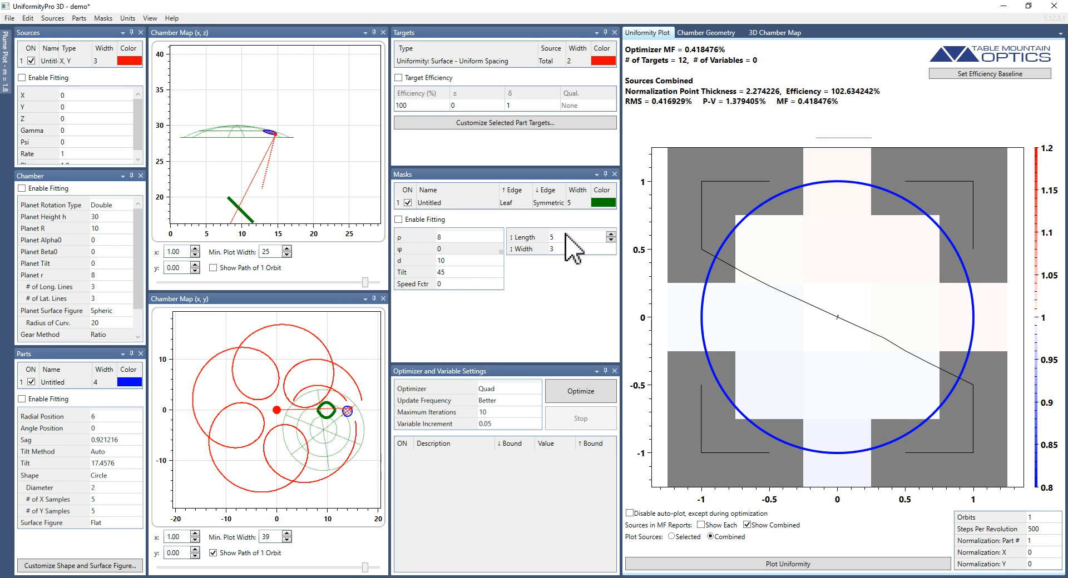
# - Set the mask's tilt to 0 and its distance d to 1
pyautogui.click(455, 272)
pyautogui.write('0')
pyautogui.hotkey('shift', 'Tab')
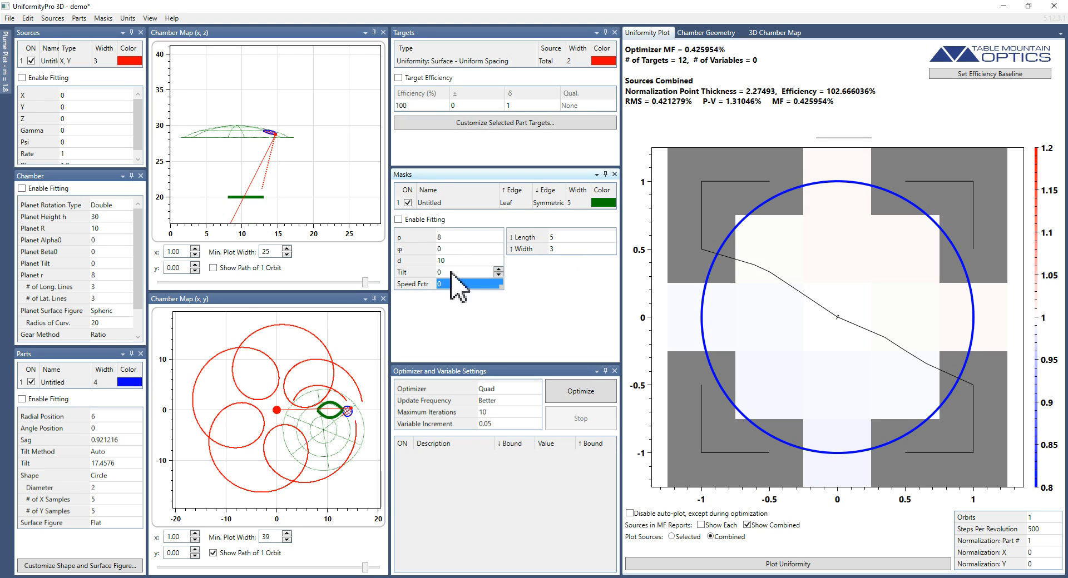
pyautogui.write('1')
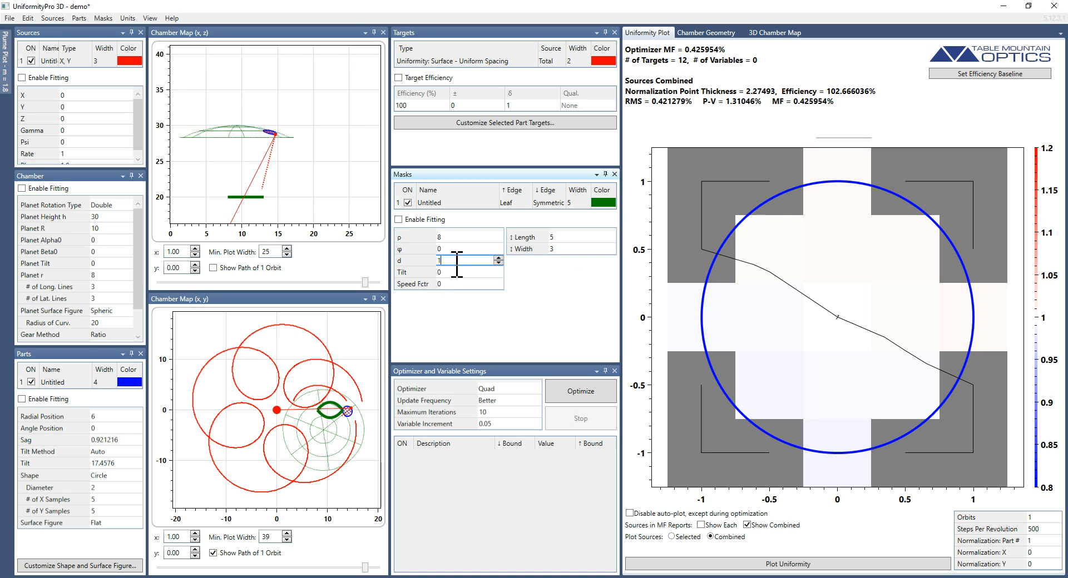
pyautogui.press('Tab')
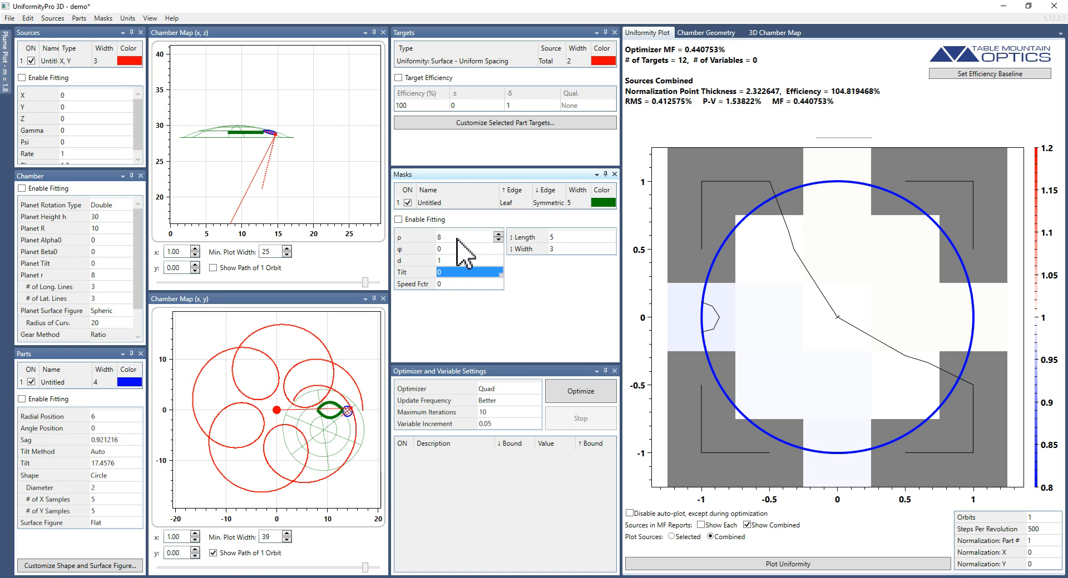
# - Hide the one-orbit path in the x, y chamber map and return the rotation to its starting position
pyautogui.click(238, 553)
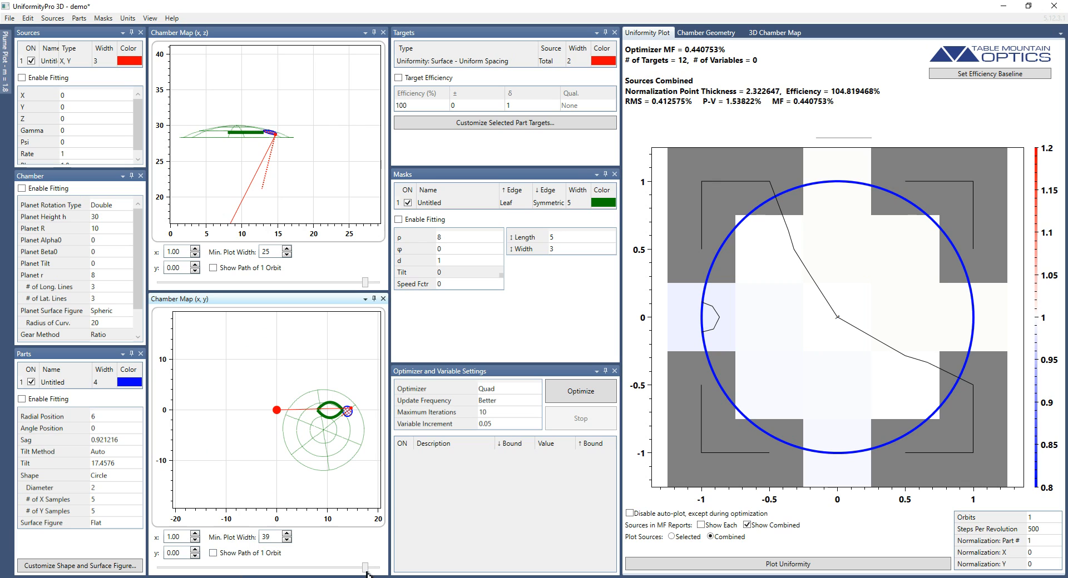
pyautogui.moveTo(363, 567); pyautogui.dragTo(156, 567)
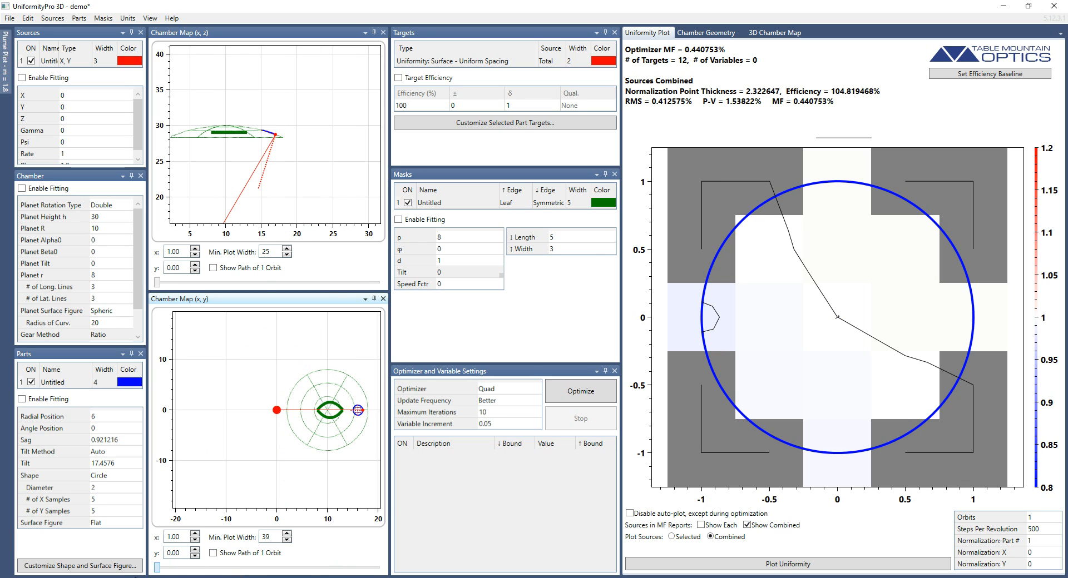
# - Try a mask length of 10, and settle on 8
pyautogui.click(564, 237)
pyautogui.write('10')
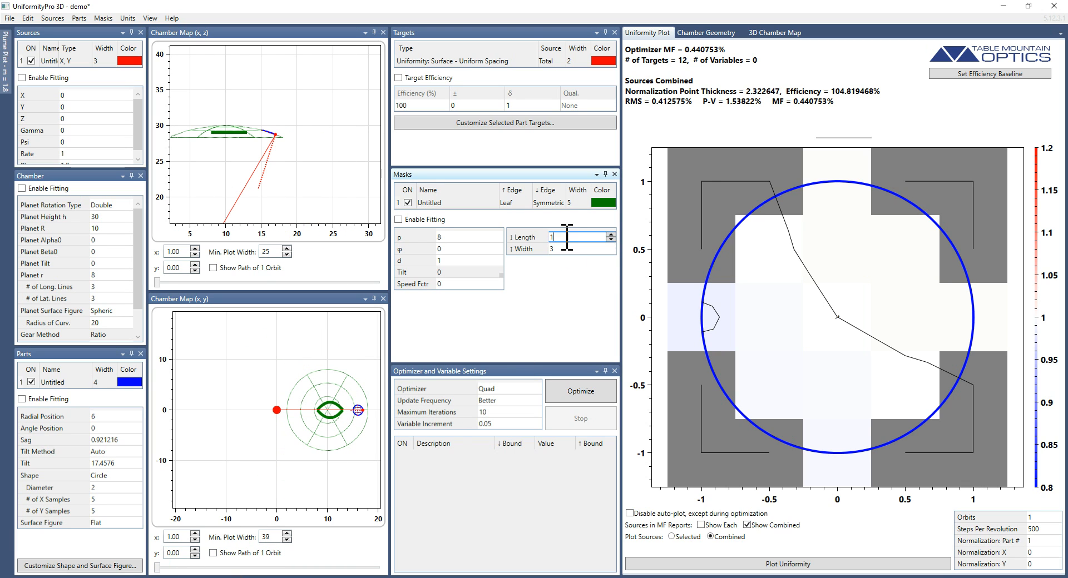
pyautogui.press('Tab')
pyautogui.click(563, 237)
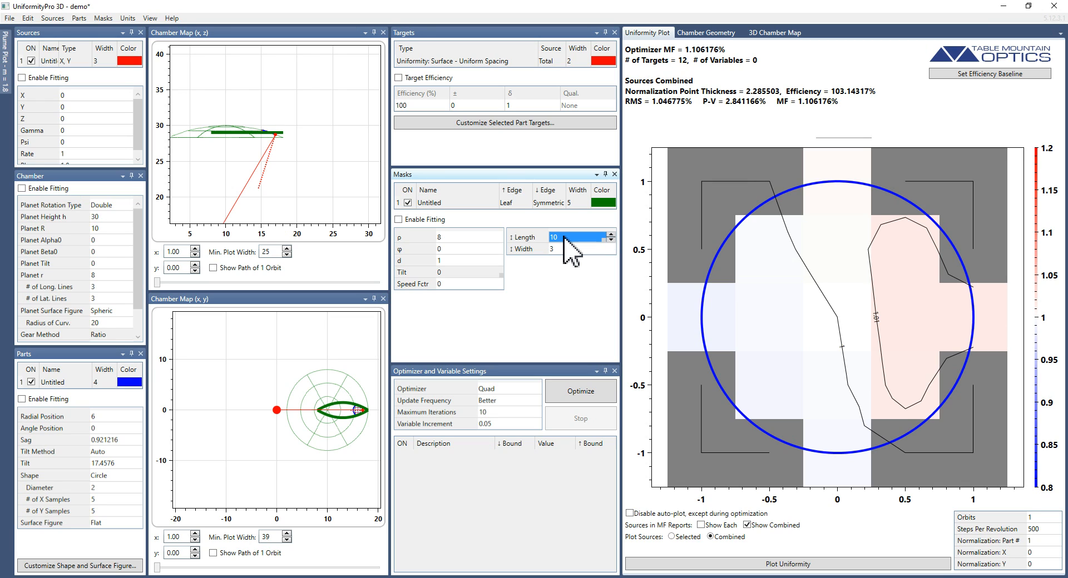
pyautogui.write('8')
pyautogui.press('Tab')
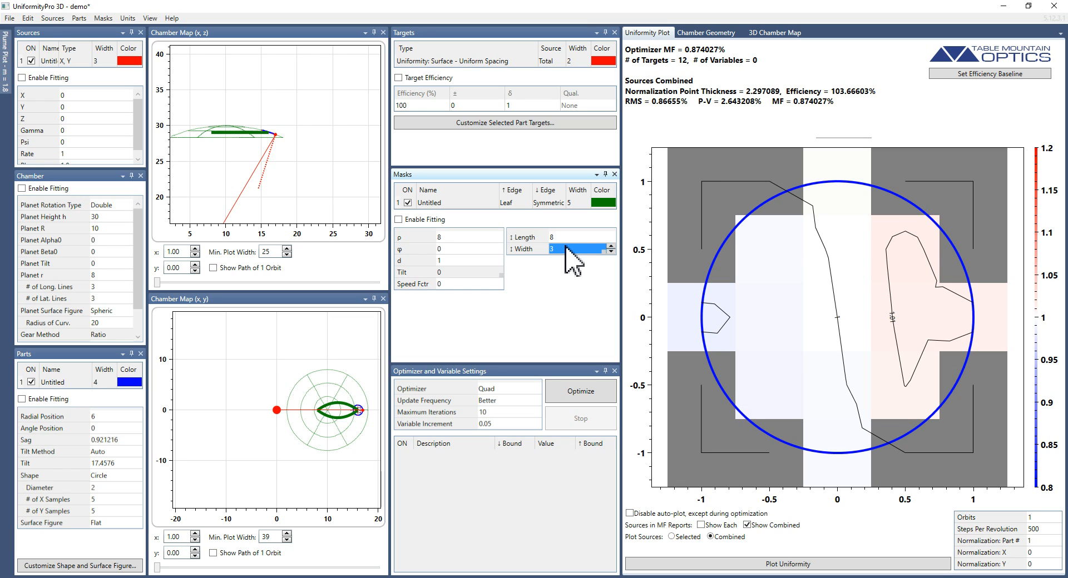
# - Try different mask widths, including 4, and settle on 10
pyautogui.write('1')
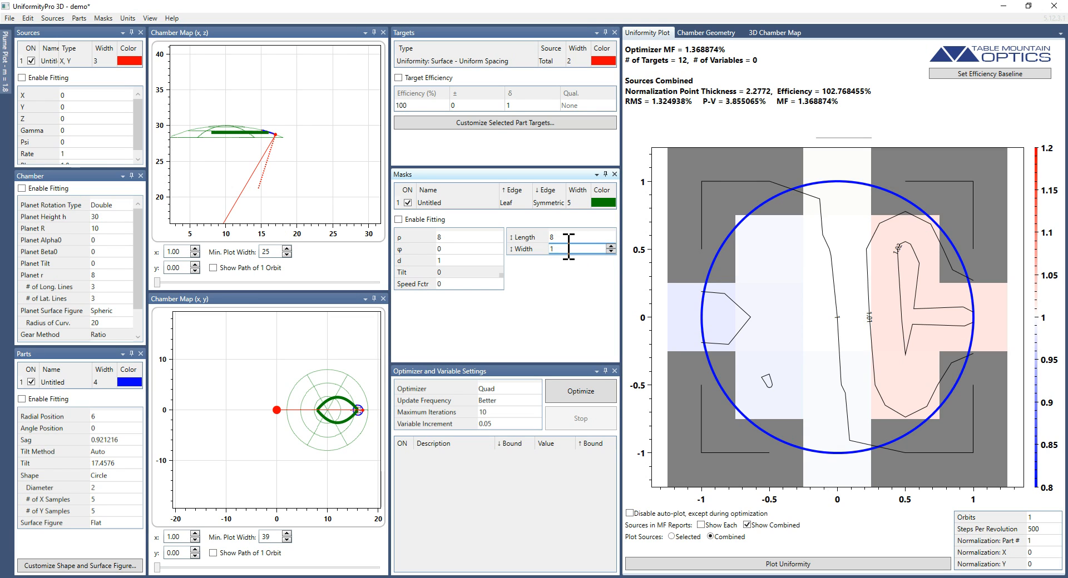
pyautogui.write('0')
pyautogui.press('Return')
pyautogui.write('4')
pyautogui.press('Return')
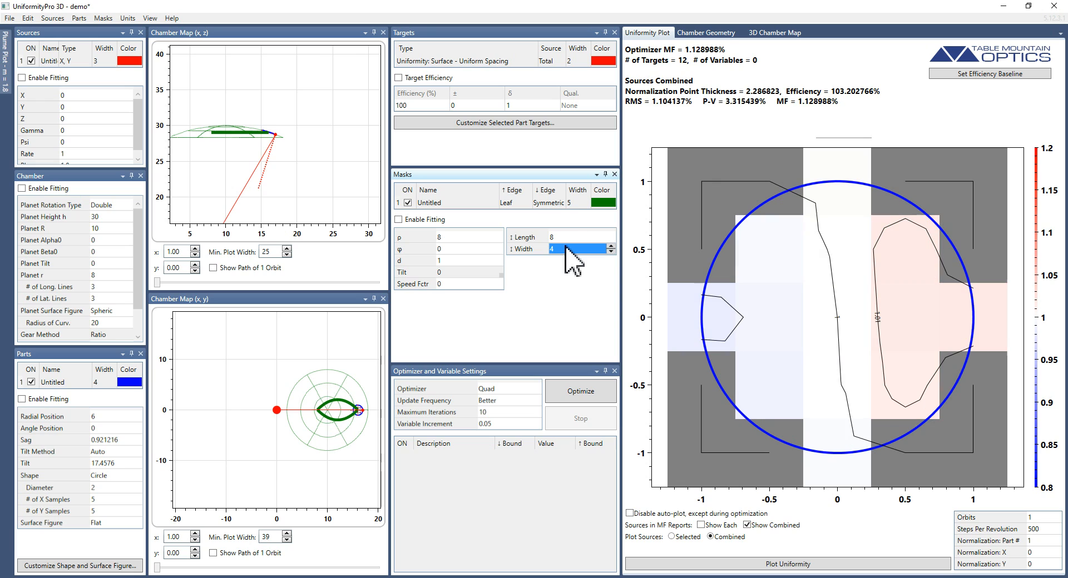
pyautogui.write('10')
pyautogui.press('Return')
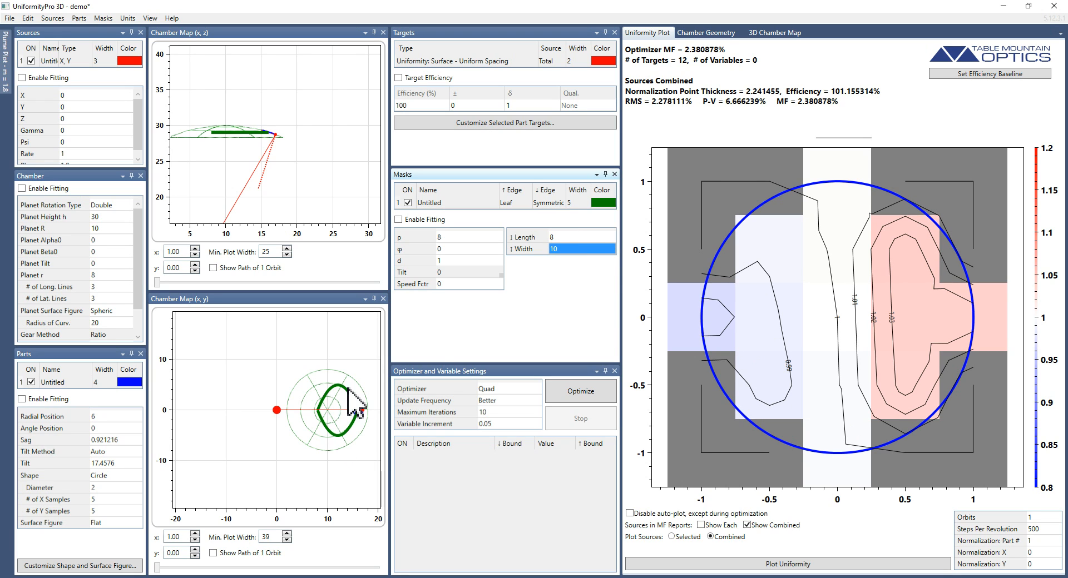
# - Change the mask's lower edge from Symmetric to None
pyautogui.click(549, 202)
pyautogui.click(550, 215)
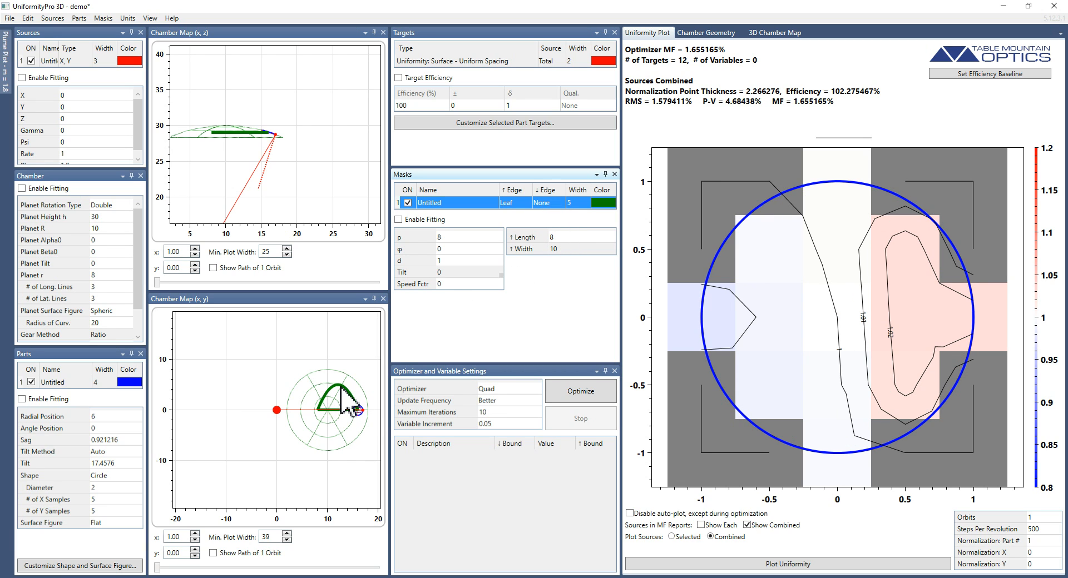
# - Set the mask's lower edge to Symmetric and convert the current mask to a Conic upper edge
pyautogui.click(553, 203)
pyautogui.click(547, 227)
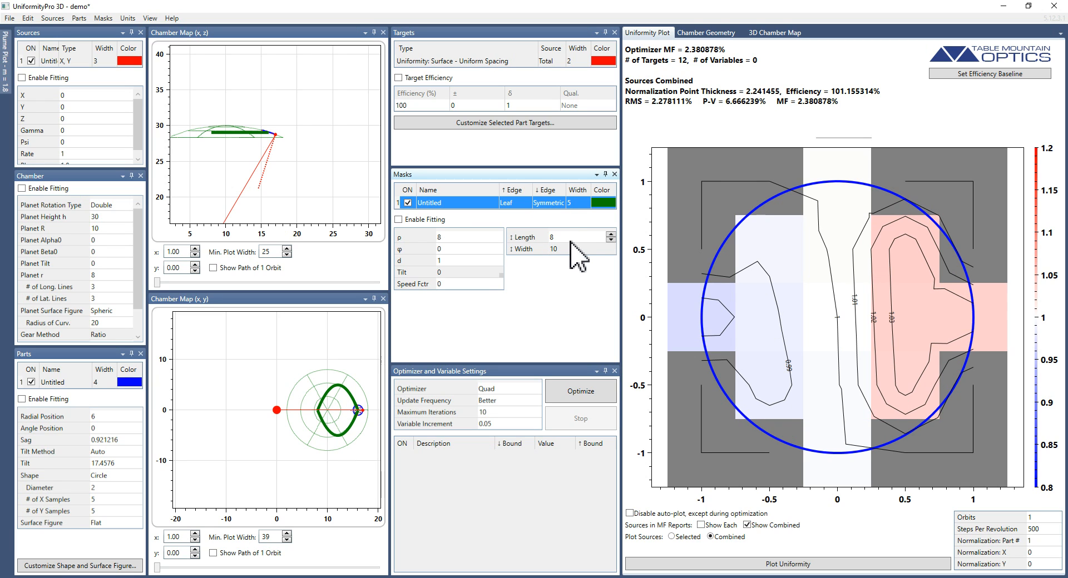
pyautogui.click(513, 203)
pyautogui.click(518, 226)
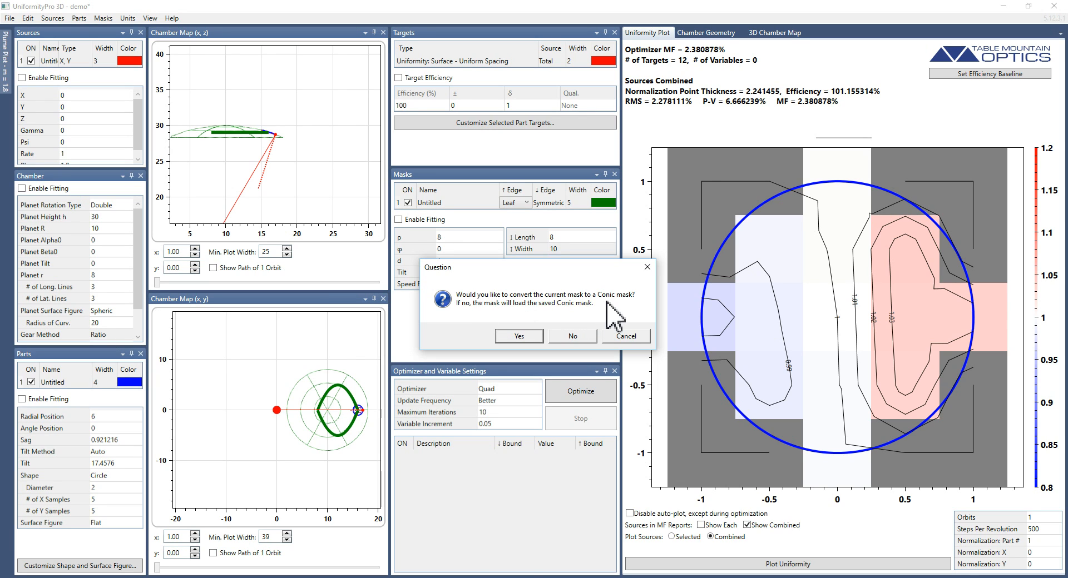
pyautogui.click(510, 336)
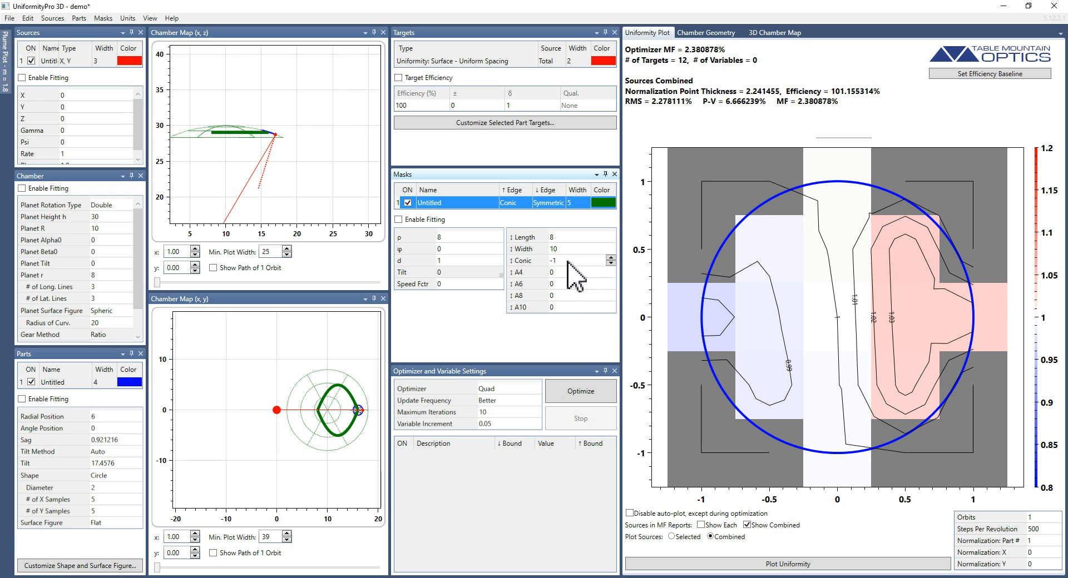
# - Change the mask's upper edge type to Wedge and set its width to 45°
pyautogui.click(513, 204)
pyautogui.click(514, 203)
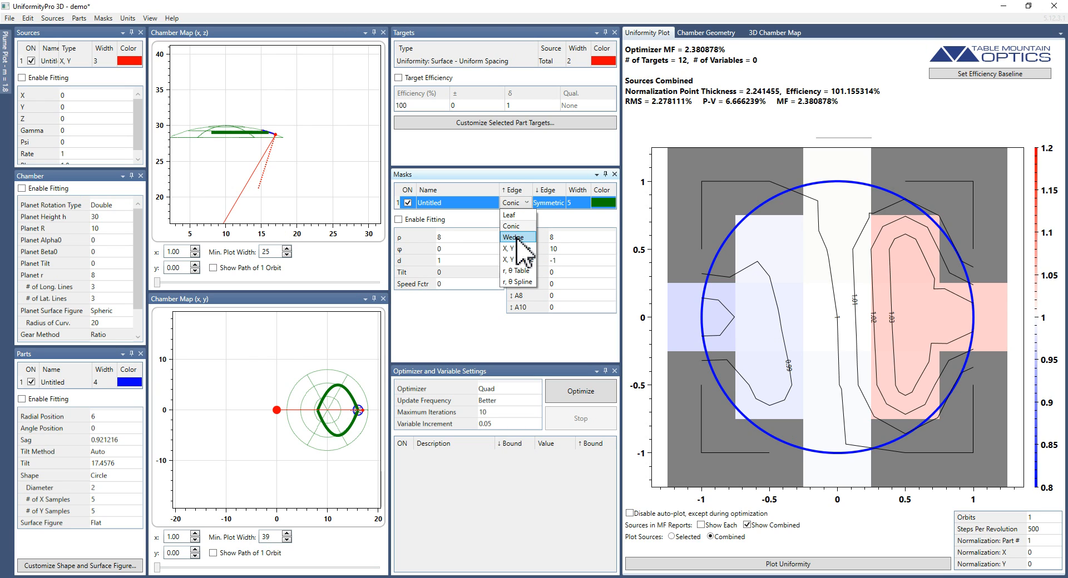
pyautogui.click(515, 237)
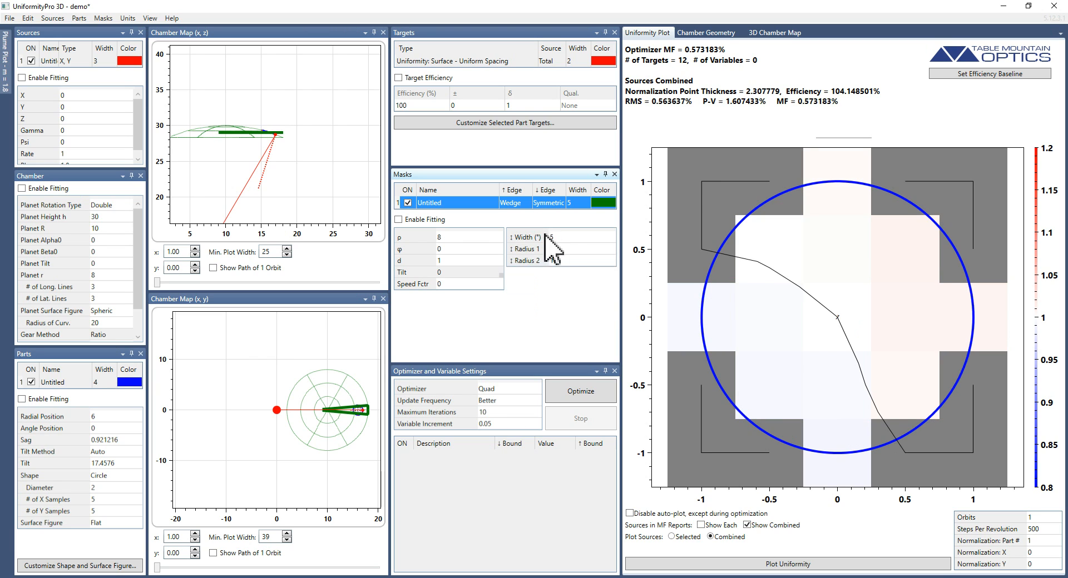
pyautogui.click(568, 238)
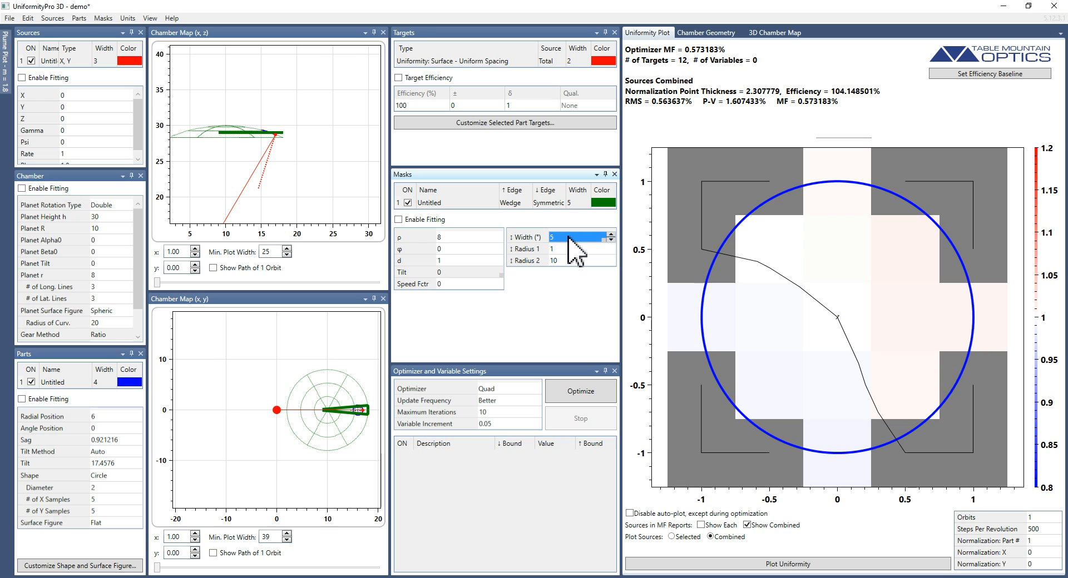
pyautogui.write('45')
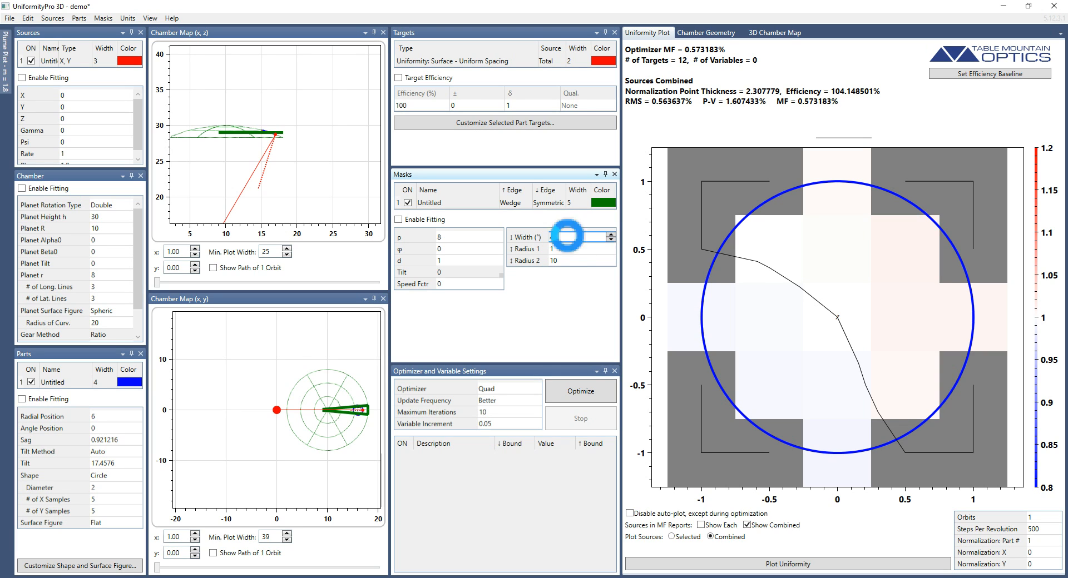
pyautogui.press('Tab')
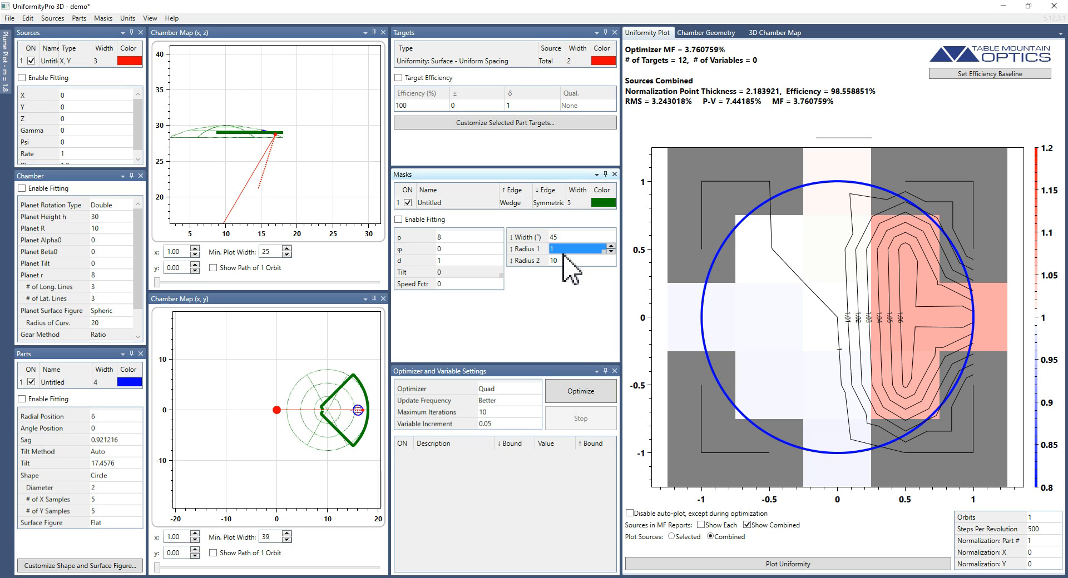
# - Try wedge Radius 1 values of 0, 9 and 8, and settle on 7
pyautogui.write('0')
pyautogui.press('Tab')
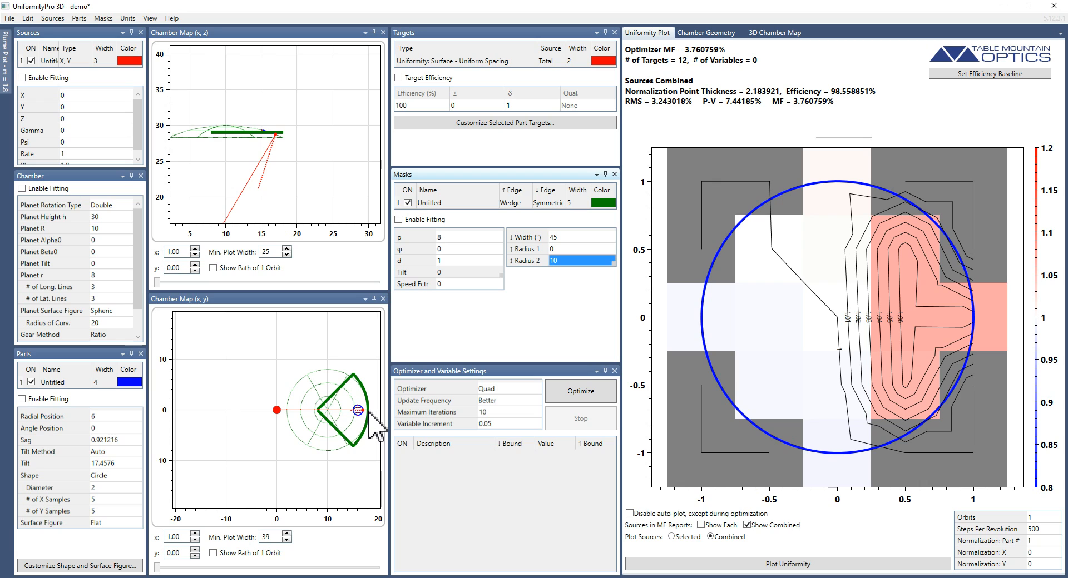
pyautogui.click(562, 249)
pyautogui.write('9')
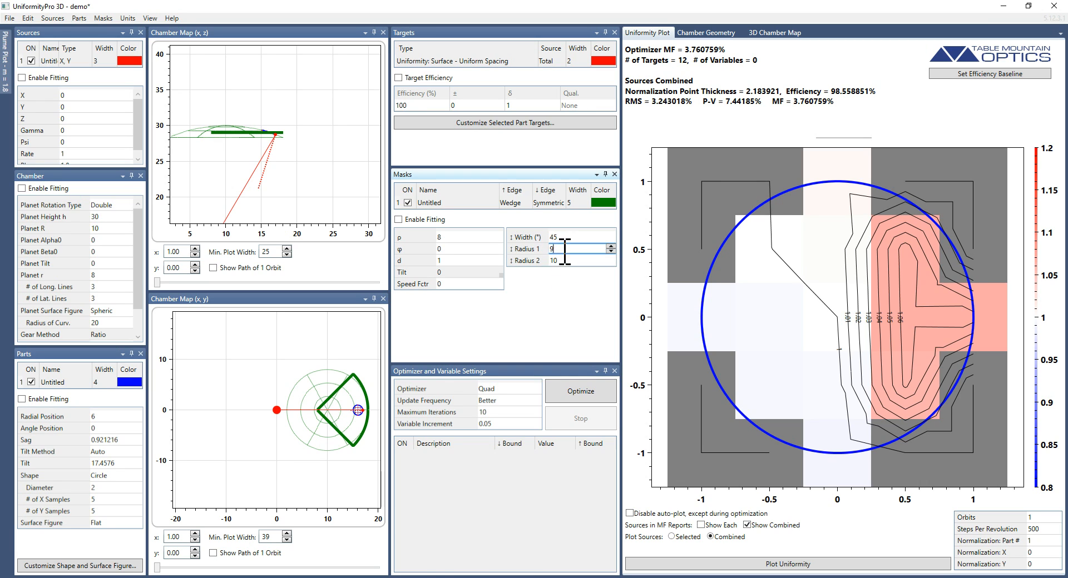
pyautogui.press('Tab')
pyautogui.click(562, 250)
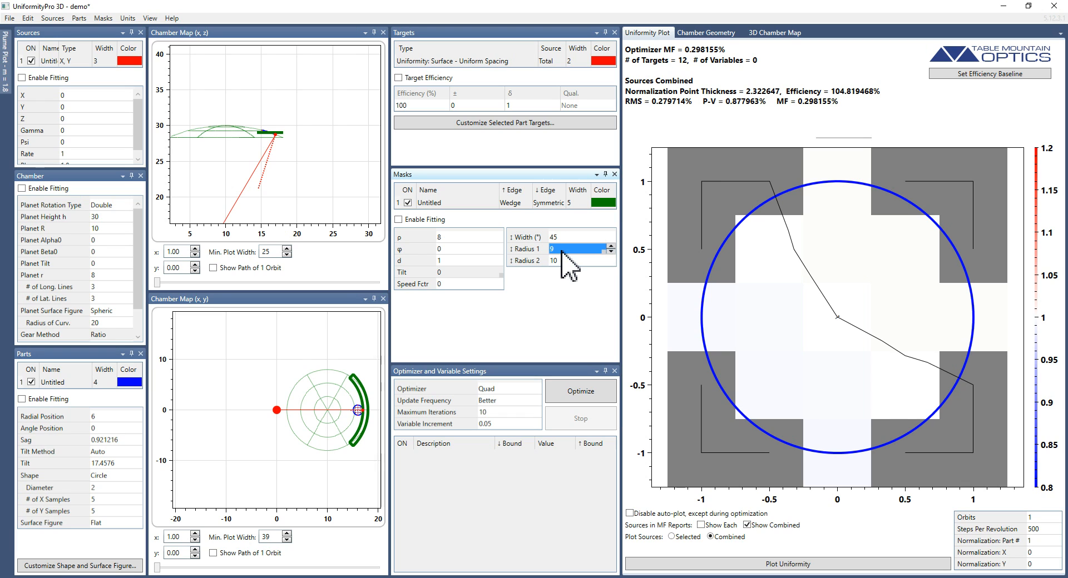
pyautogui.write('8')
pyautogui.press('Tab')
pyautogui.click(562, 251)
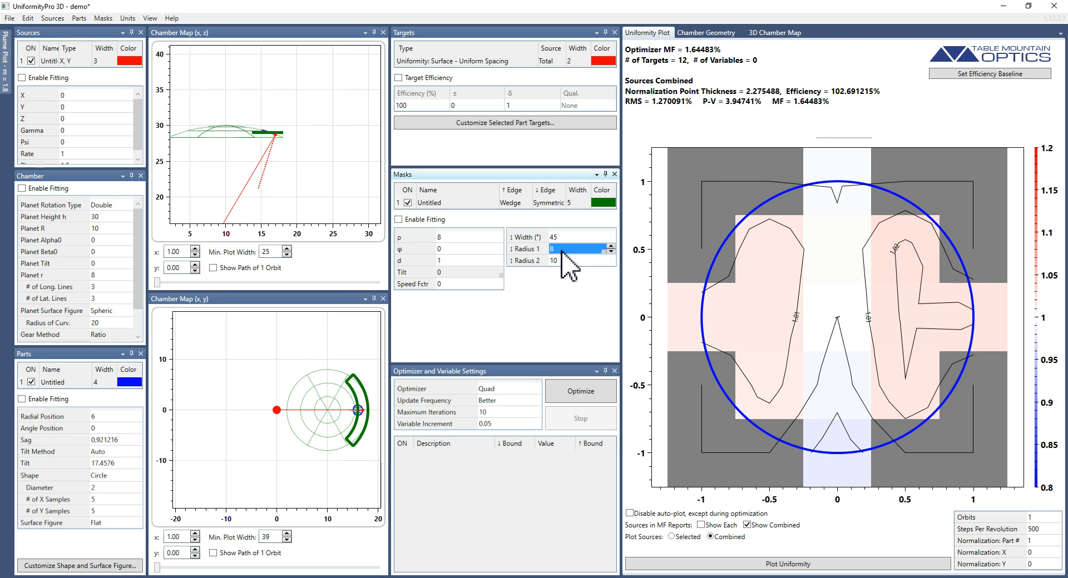
pyautogui.write('7')
pyautogui.press('Tab')
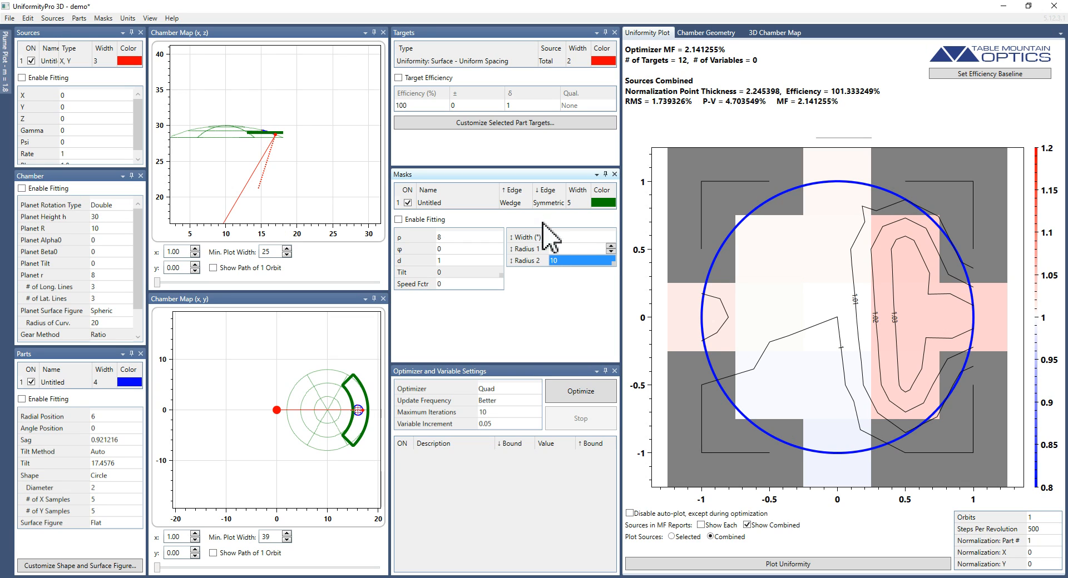
# - Change the mask's upper edge type to X, Y Table
pyautogui.click(517, 202)
pyautogui.click(520, 202)
pyautogui.click(521, 249)
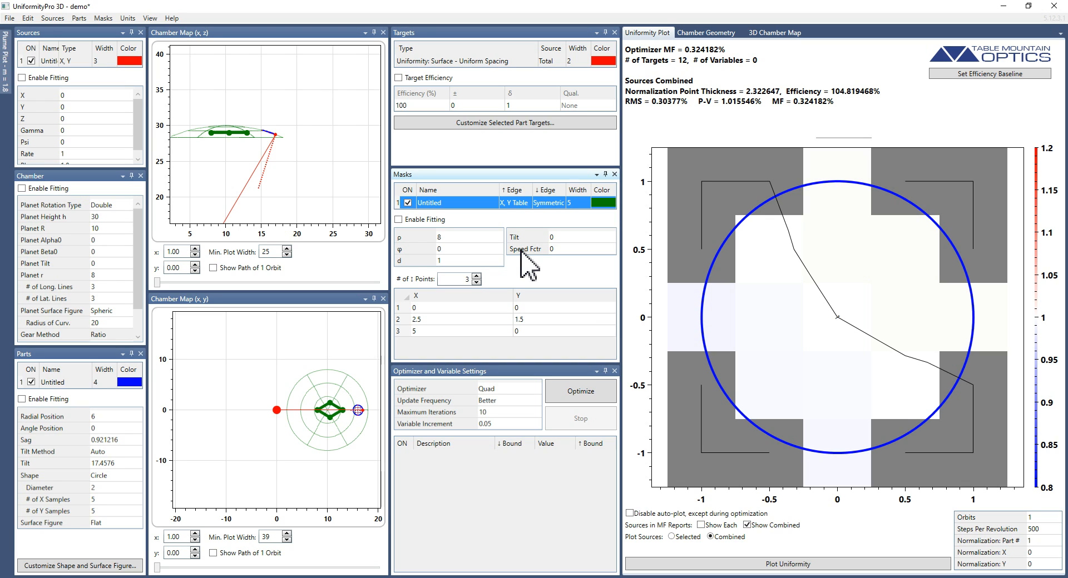
# - Try an X value of 10 for the second edge point, and restore the original point table
pyautogui.click(450, 321)
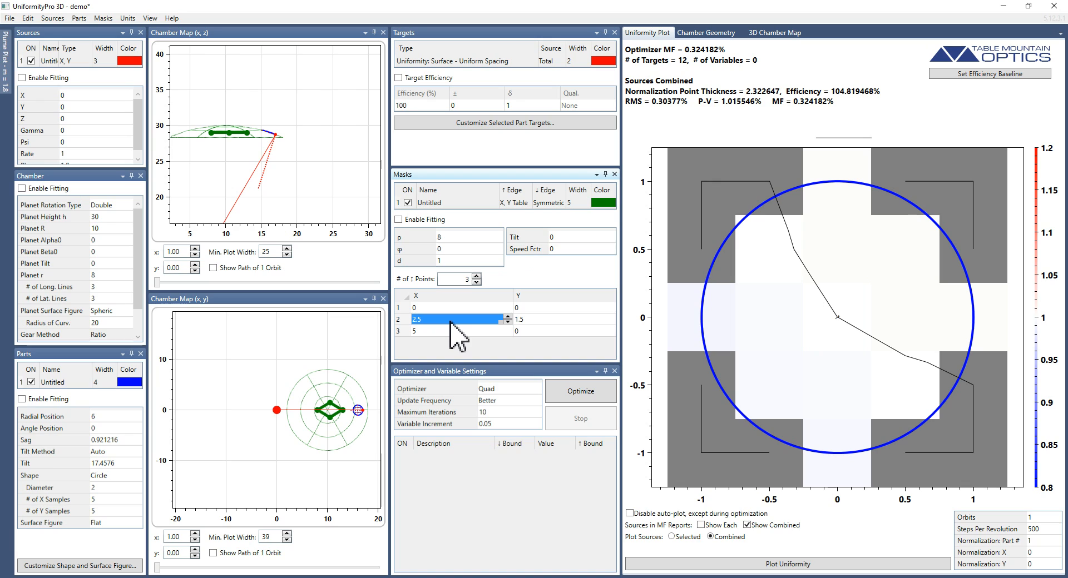
pyautogui.write('10')
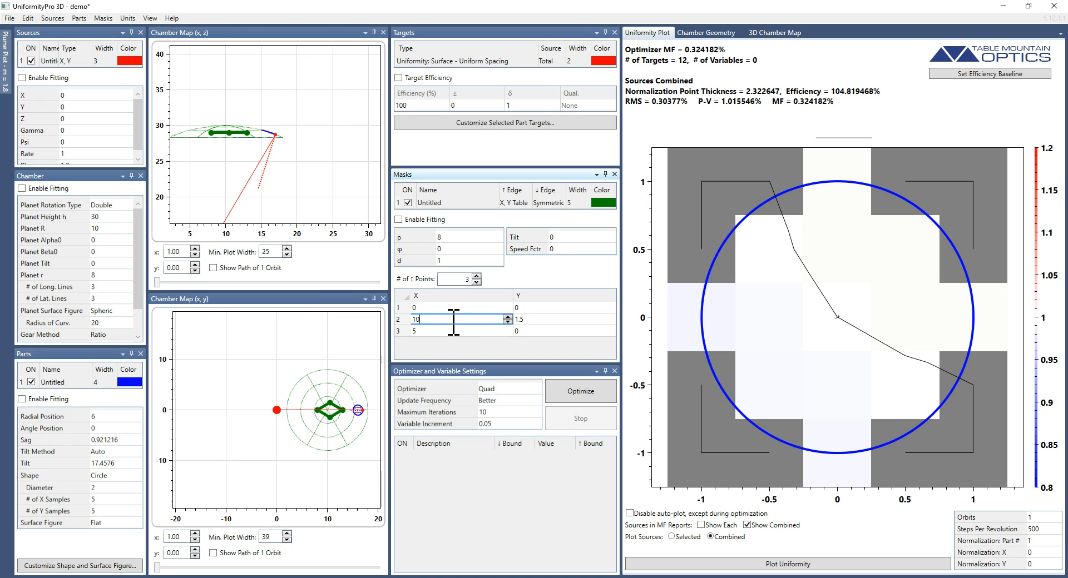
pyautogui.press('Return')
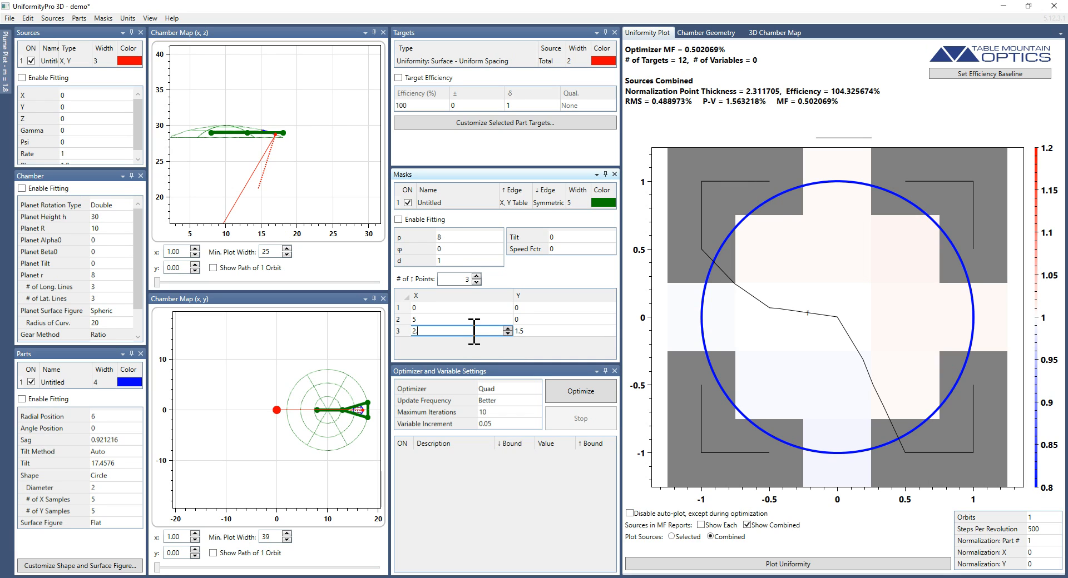
pyautogui.hotkey('ctrl', 'z')
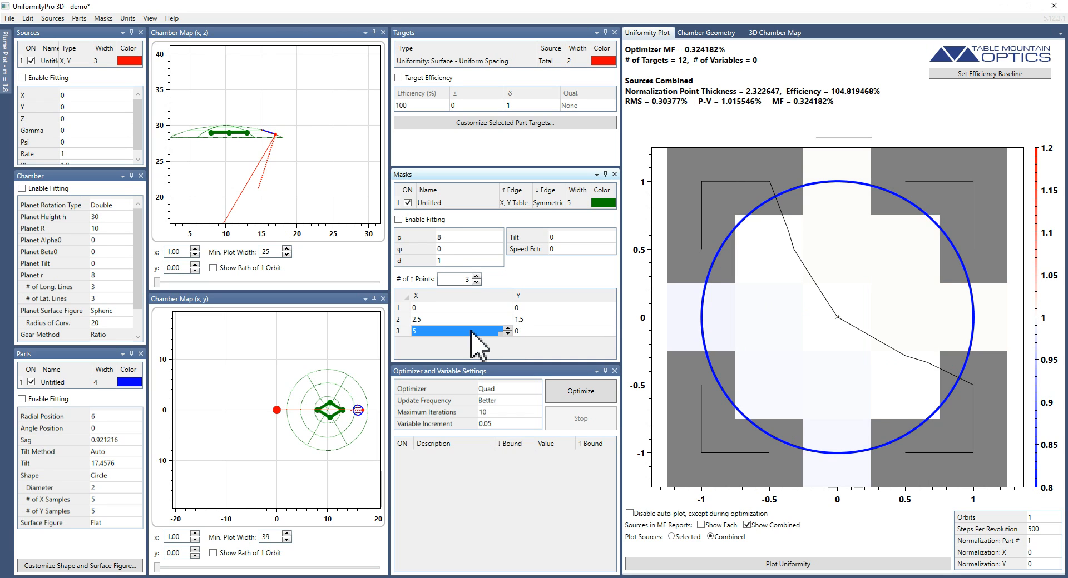
# - View the row commands of the point table, try 5 edge points, and return to 3
pyautogui.rightClick(444, 321)
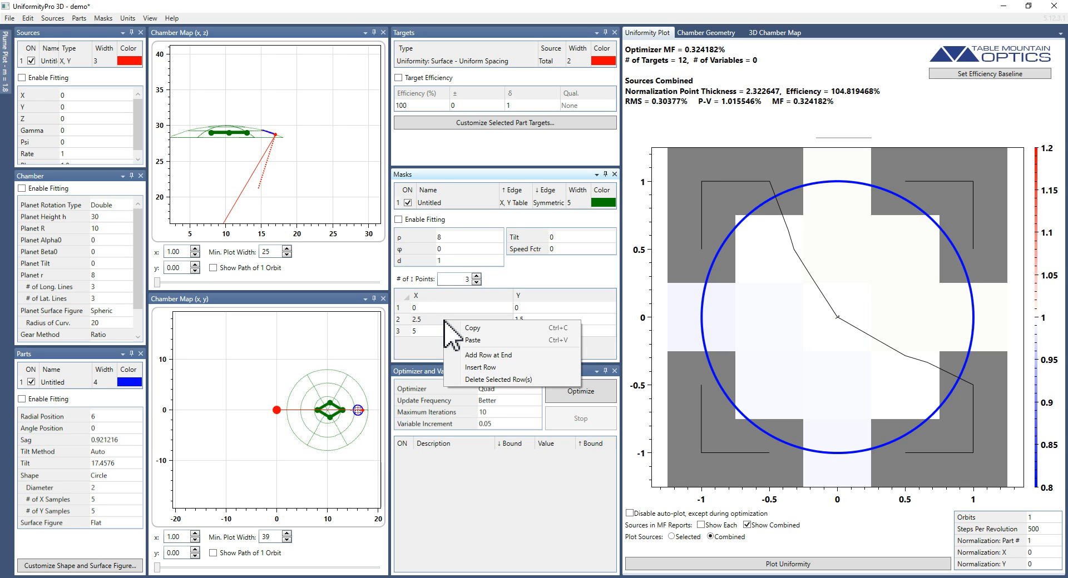
pyautogui.click(438, 320)
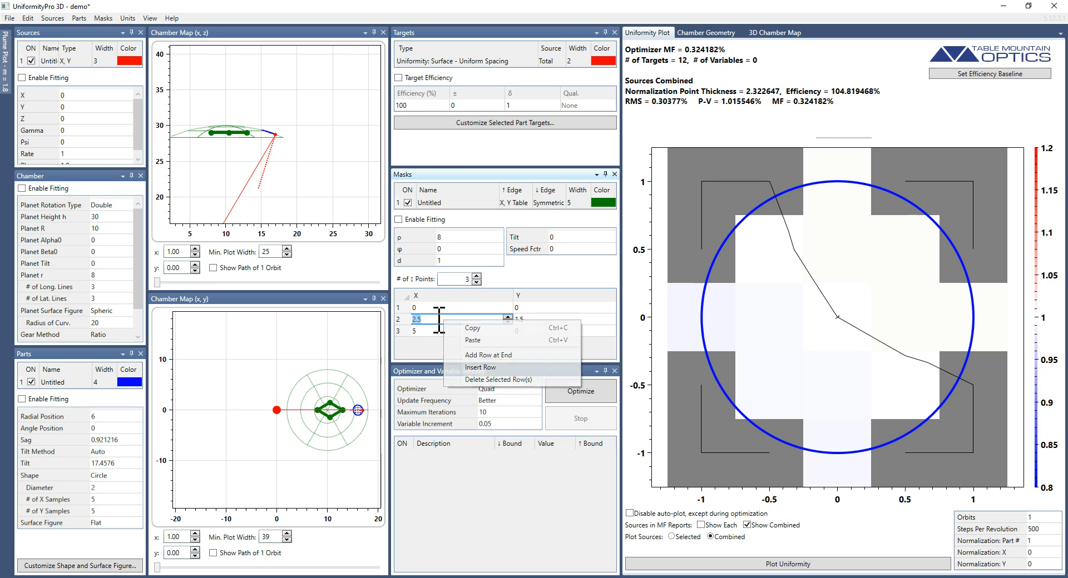
pyautogui.click(454, 283)
pyautogui.write('5')
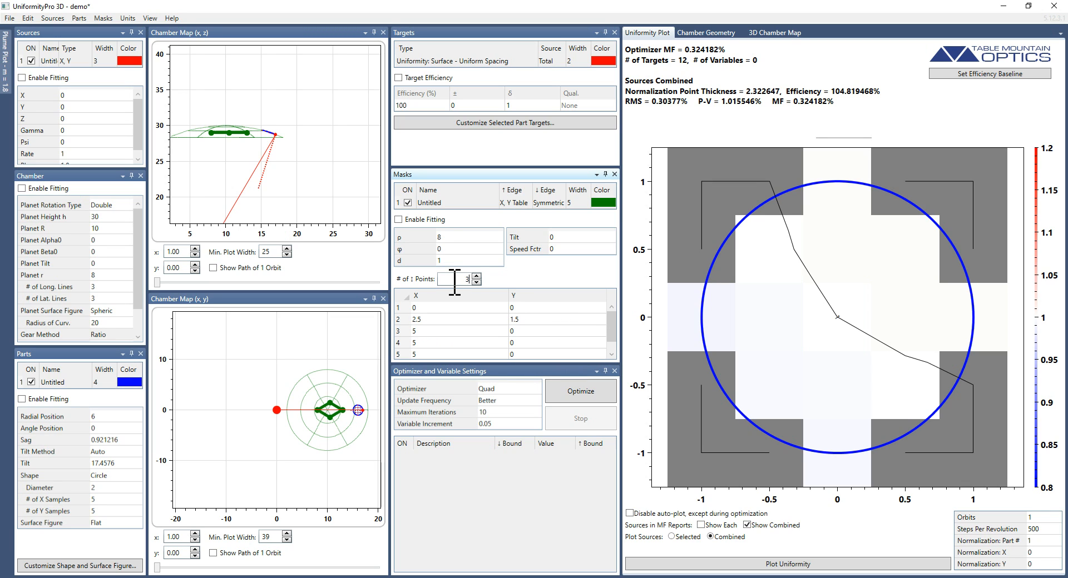
pyautogui.press('BackSpace')
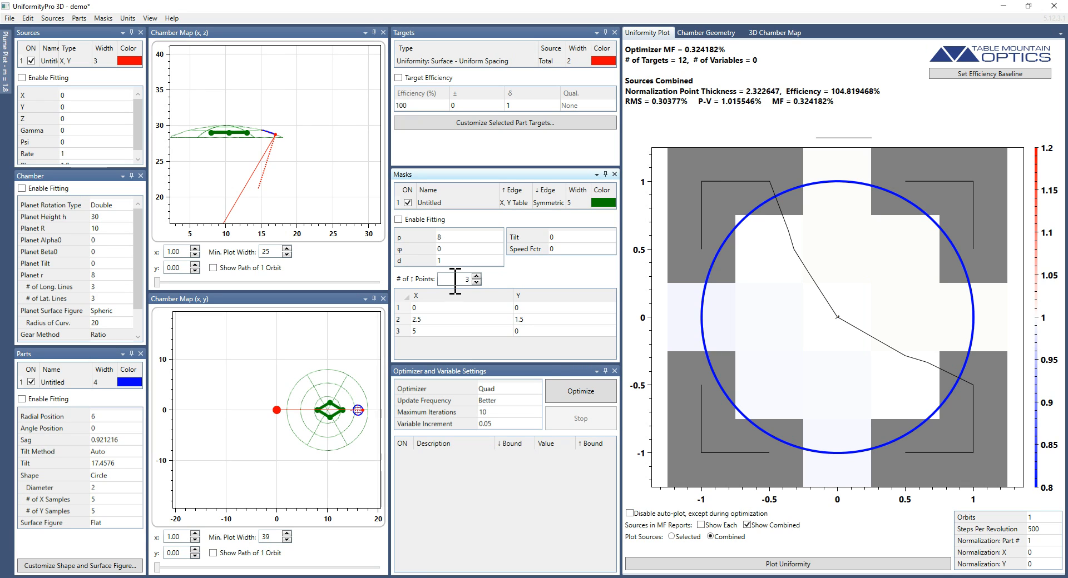
# - Set the mask's lower edge to Same Type and its second point's Y value to -3
pyautogui.click(558, 203)
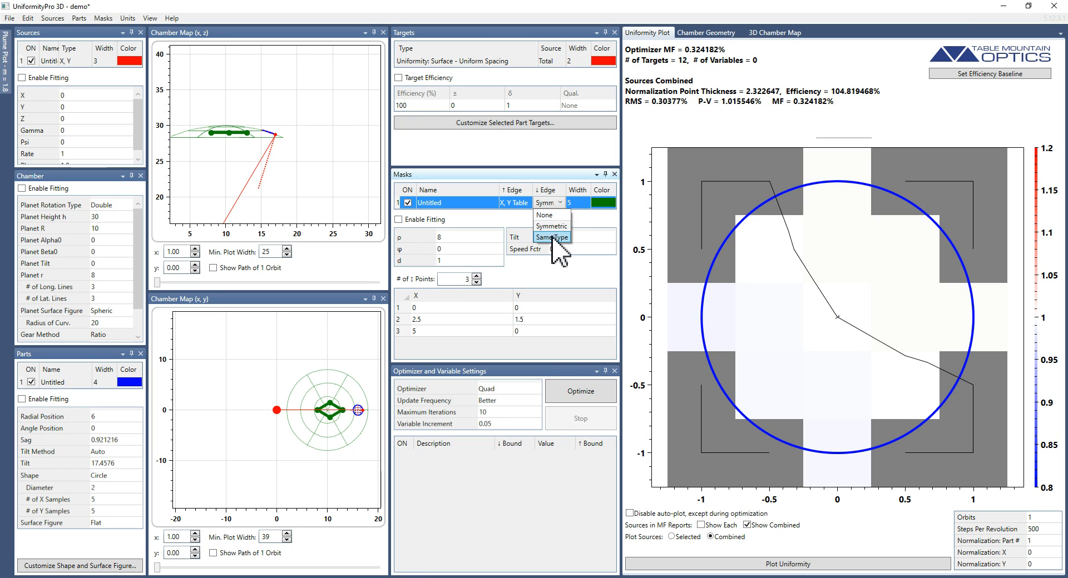
pyautogui.click(553, 238)
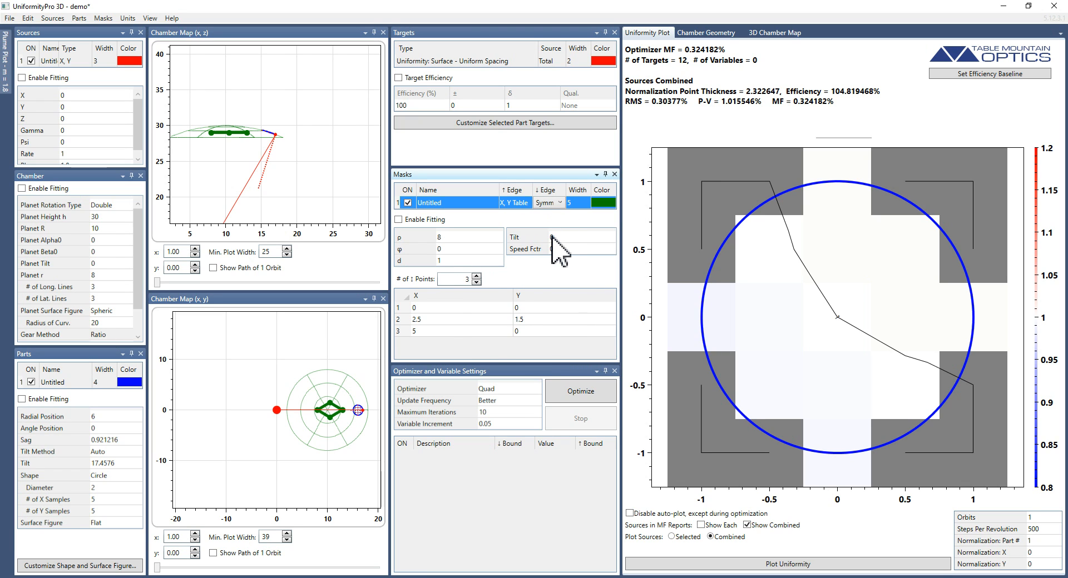
pyautogui.click(581, 320)
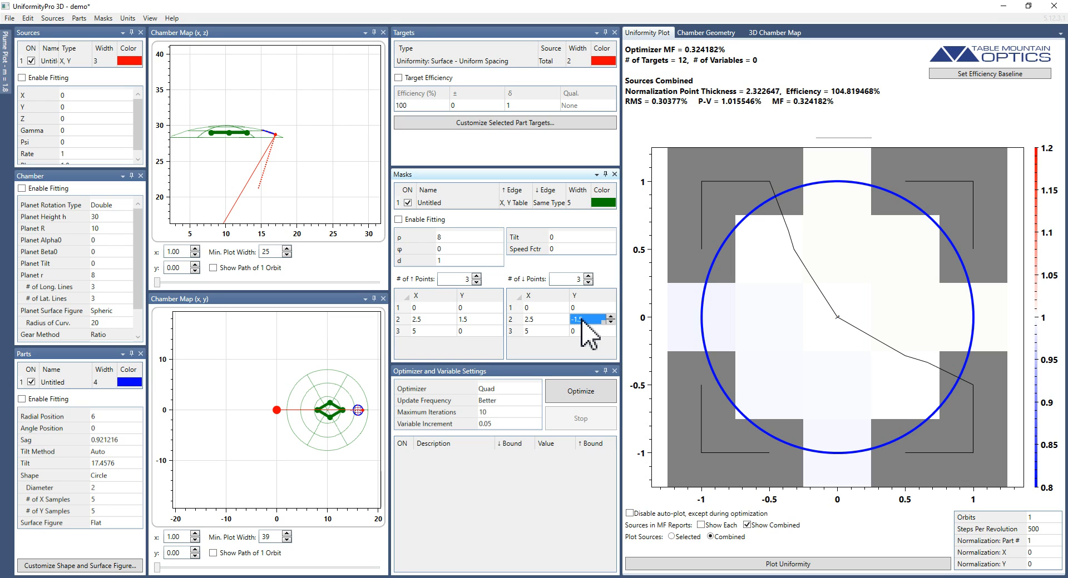
pyautogui.write('-3')
pyautogui.press('Return')
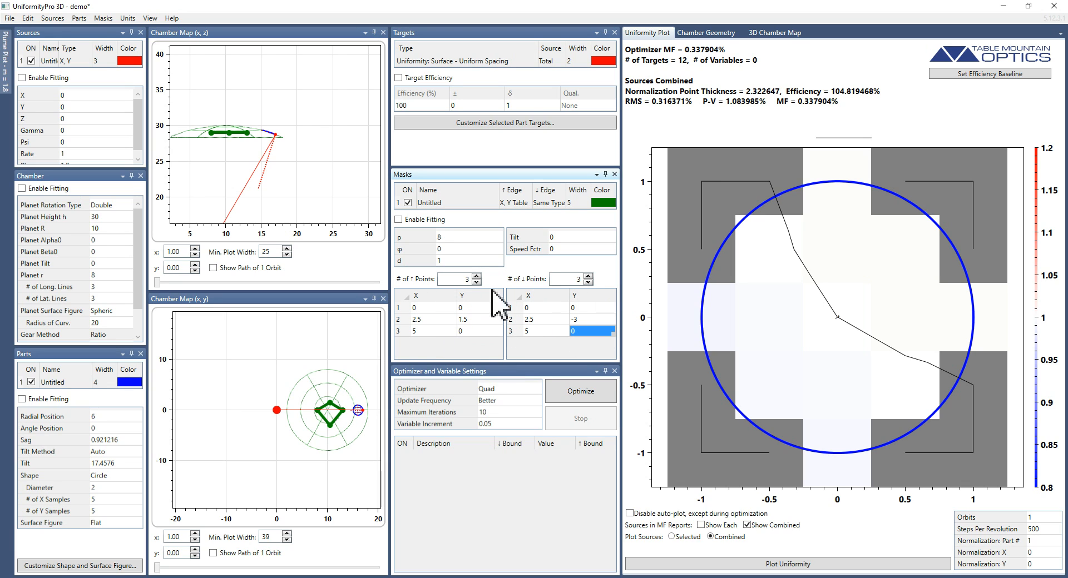
# - Convert the current mask to an X, Y Spline with 5 points
pyautogui.click(516, 206)
pyautogui.click(517, 206)
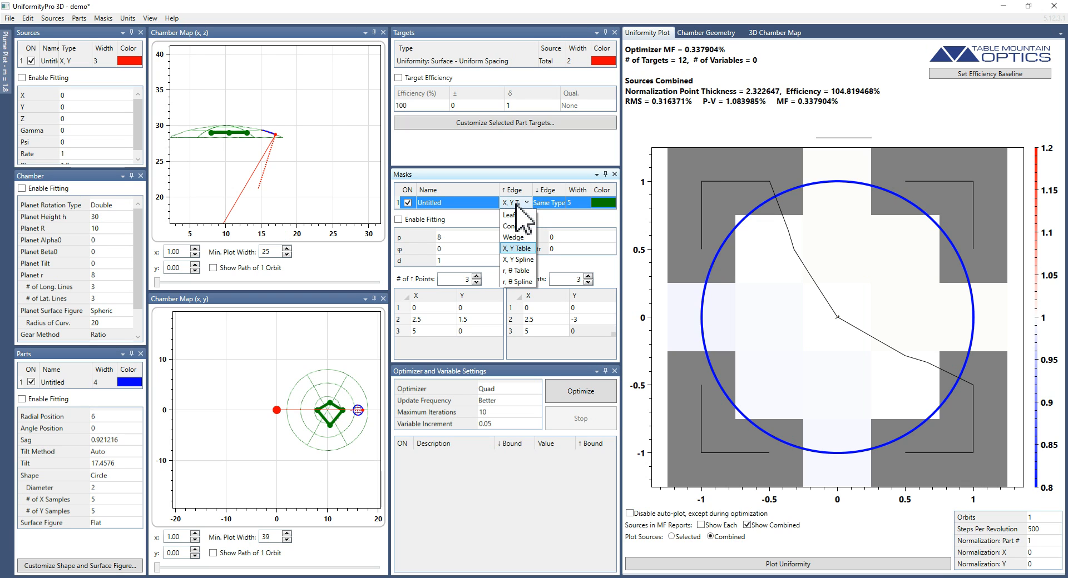
pyautogui.click(523, 269)
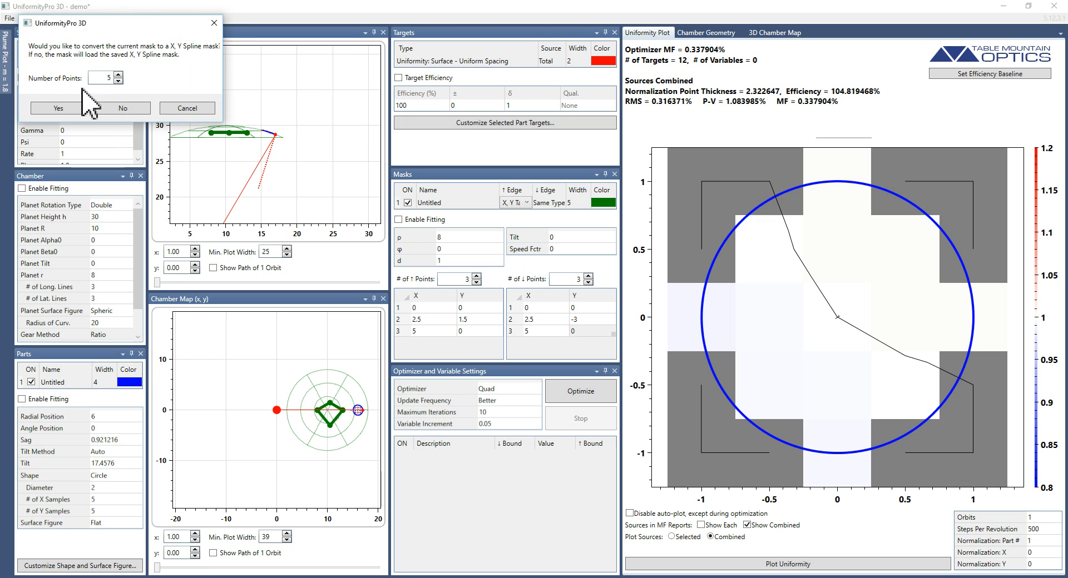
pyautogui.moveTo(139, 30); pyautogui.dragTo(273, 240)
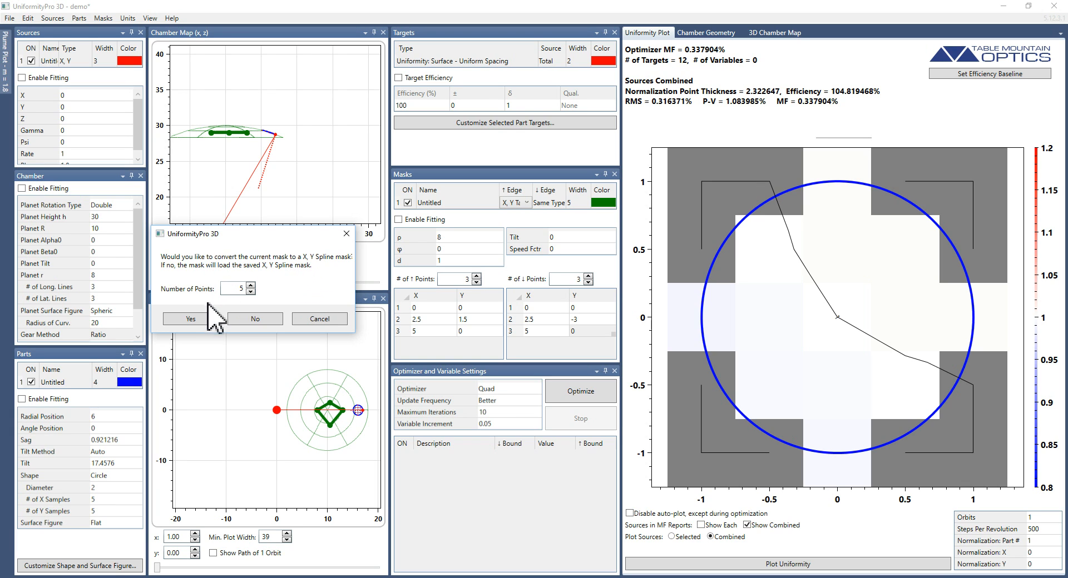
pyautogui.click(204, 318)
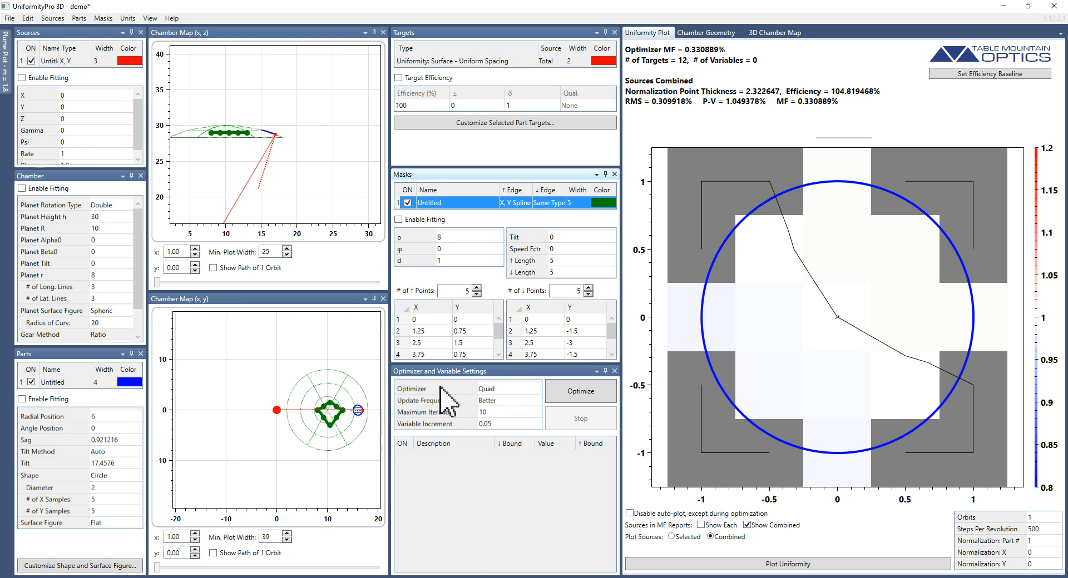
# - Enlarge the Masks area to show the full point tables, and set both the upper and lower edges to 3 points
pyautogui.moveTo(494, 366); pyautogui.dragTo(492, 416)
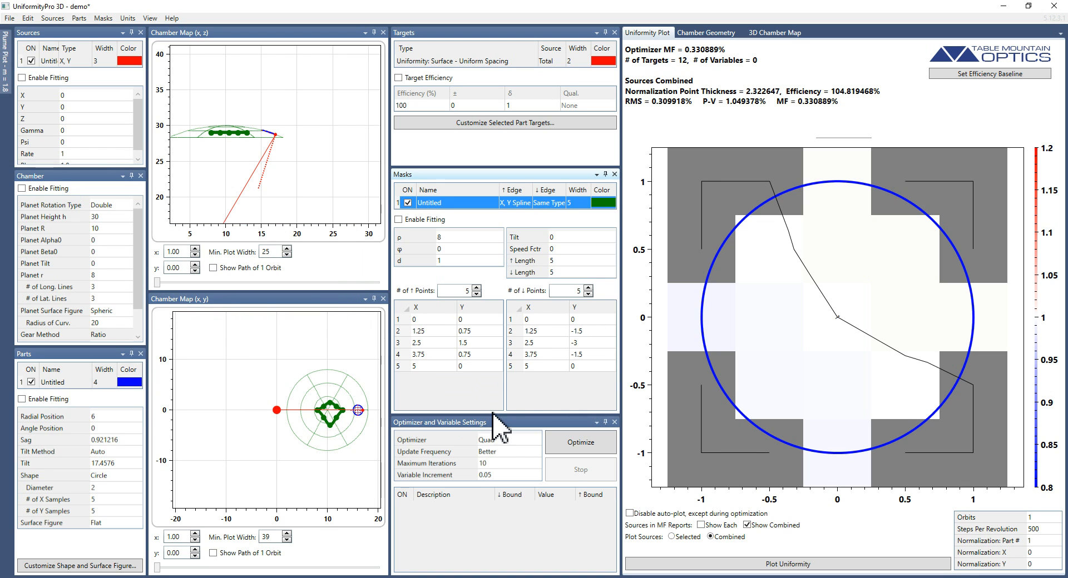
pyautogui.doubleClick(468, 291)
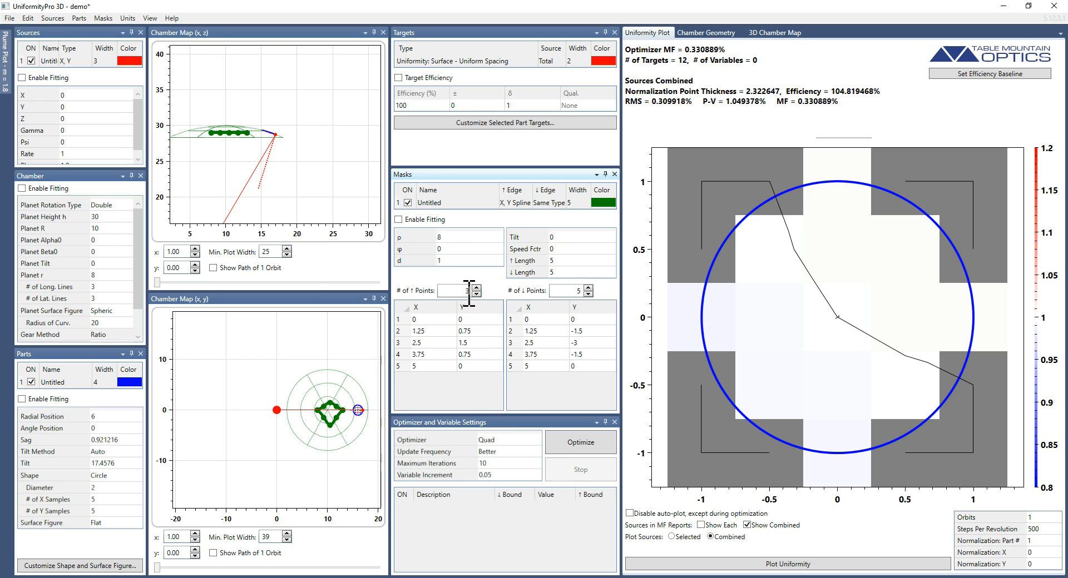
pyautogui.write('3')
pyautogui.doubleClick(575, 291)
pyautogui.write('3')
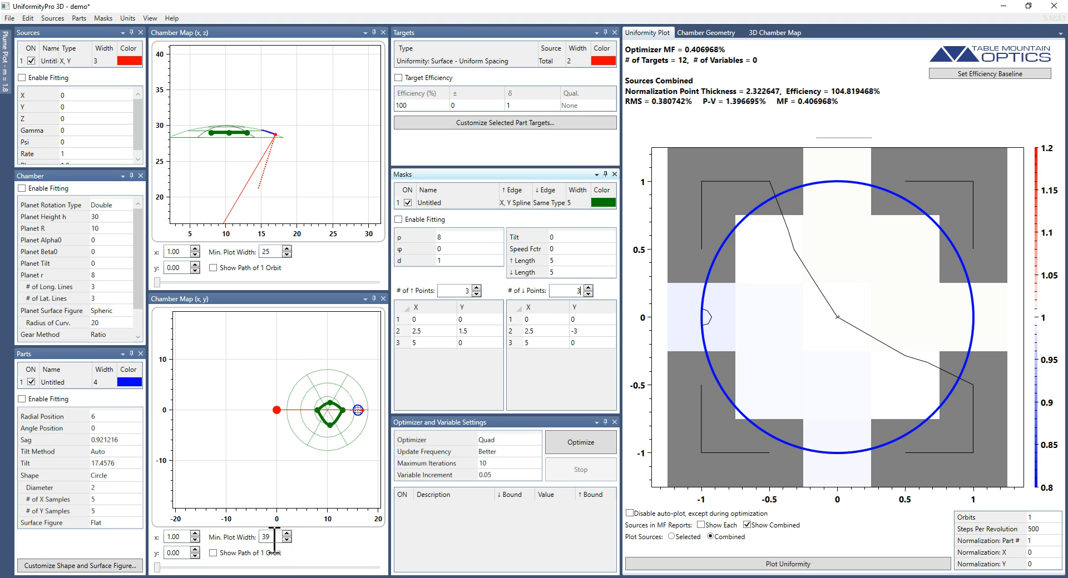
# - Focus the x, y chamber map on Mask Middle and reduce its minimum plot width to 9
pyautogui.scroll(2, 274, 538)
pyautogui.scroll(-4, 274, 538)
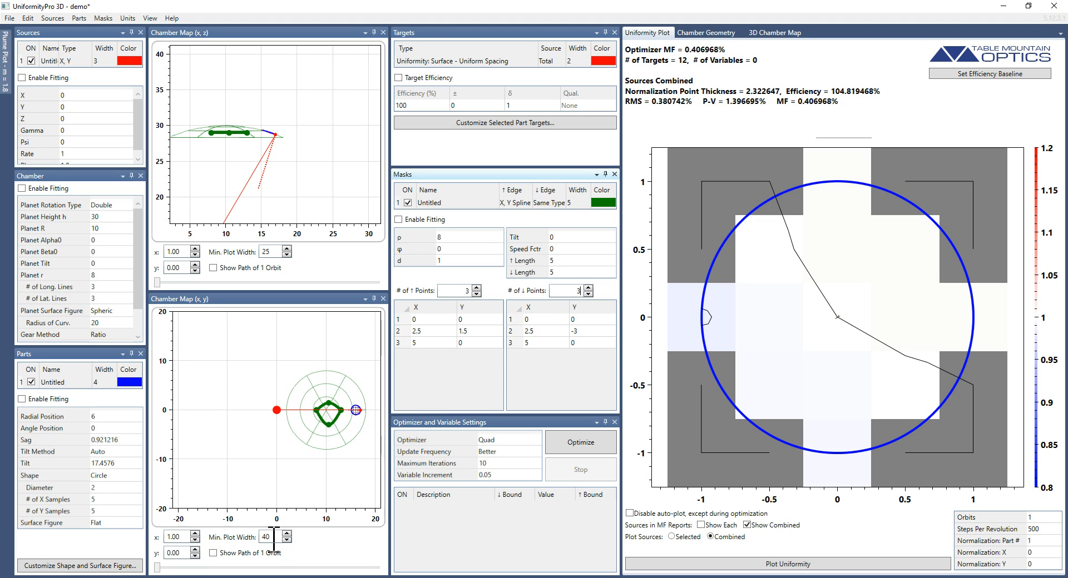
pyautogui.click(365, 298)
pyautogui.moveTo(414, 378)
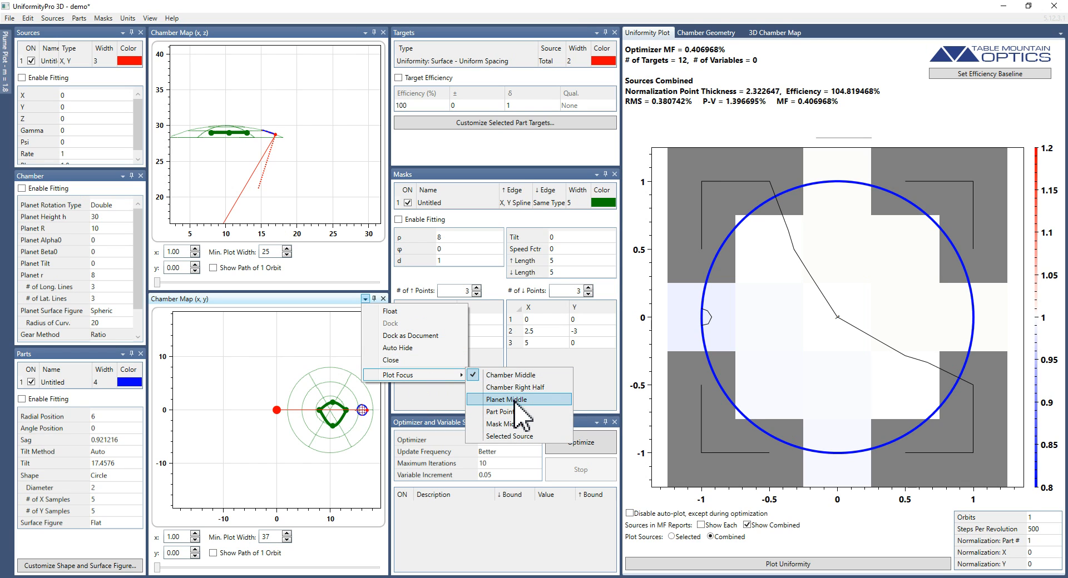
pyautogui.click(507, 424)
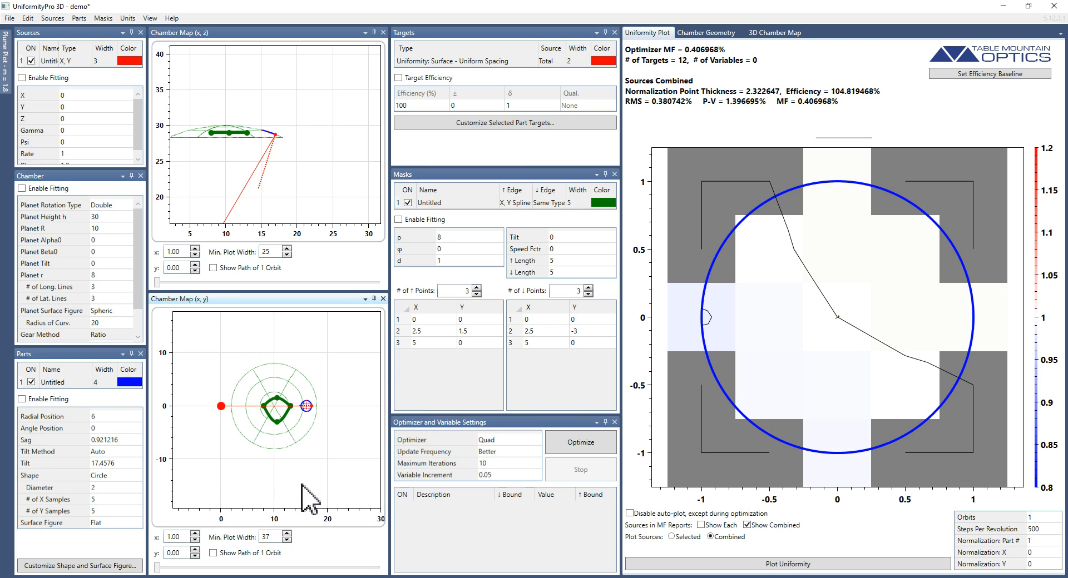
pyautogui.scroll(-4, 274, 539)
pyautogui.scroll(-19, 274, 538)
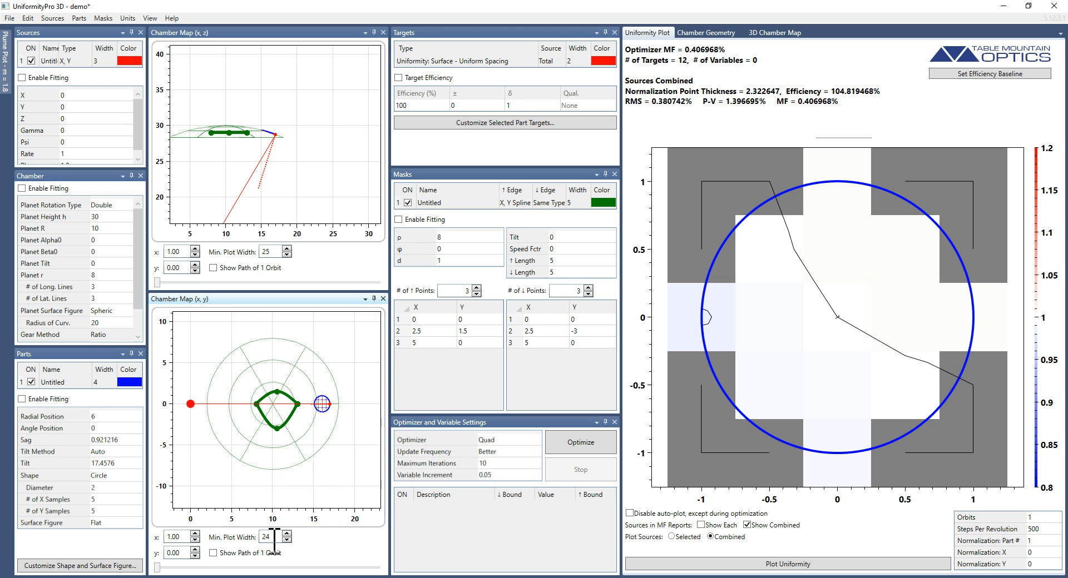
pyautogui.scroll(-5, 273, 538)
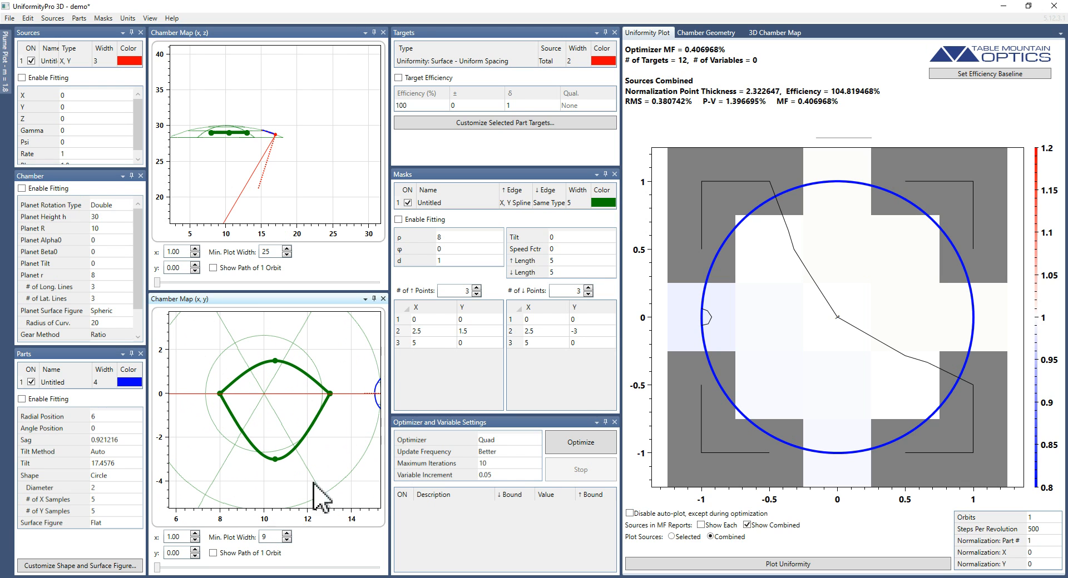
# - Try 10 and 8 for the mask's upper edge length, and return it to 5
pyautogui.click(565, 260)
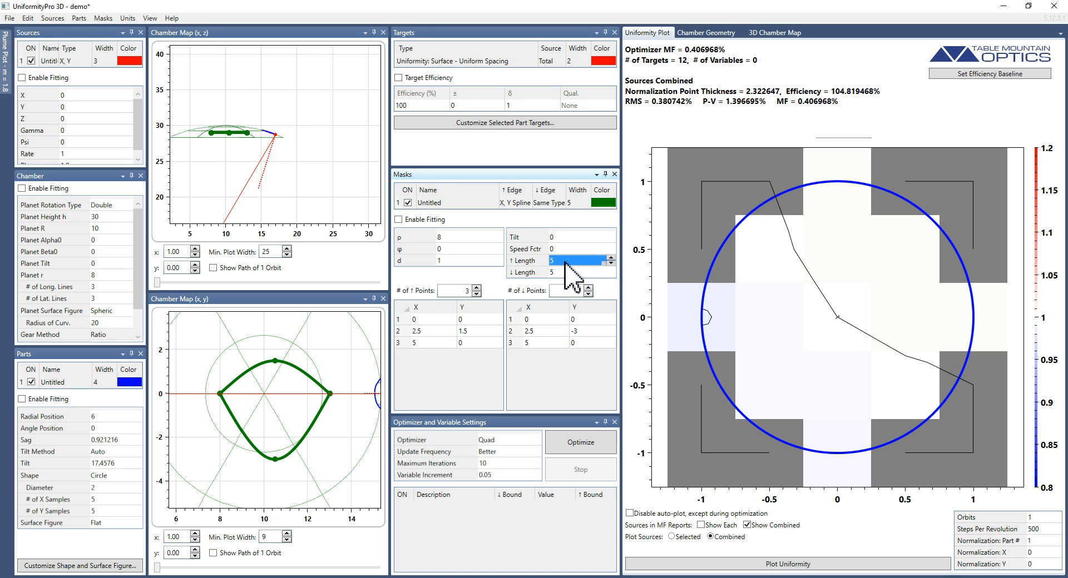
pyautogui.write('10')
pyautogui.press('Tab')
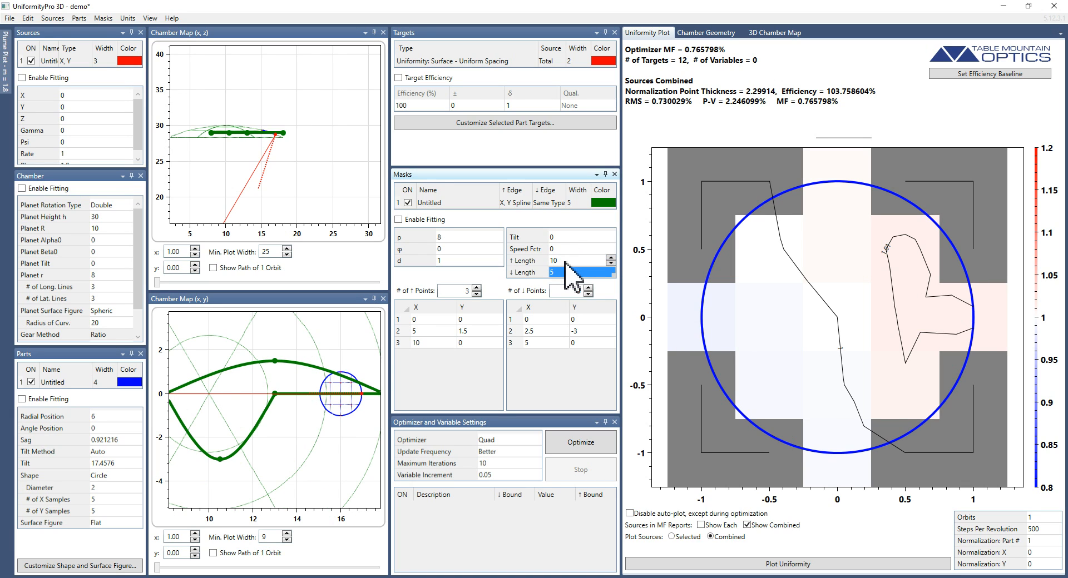
pyautogui.click(564, 262)
pyautogui.write('8')
pyautogui.press('Return')
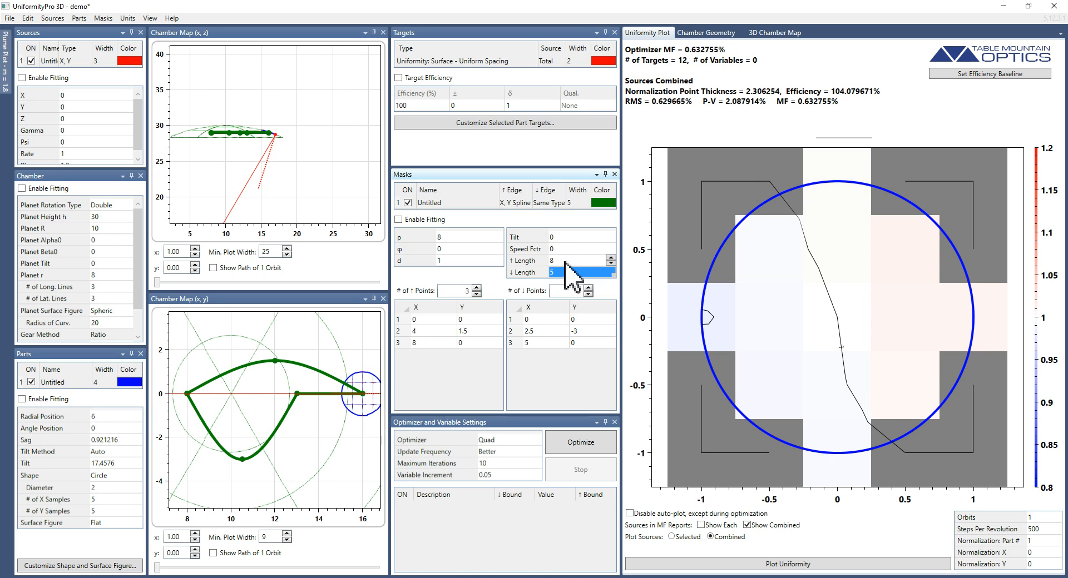
pyautogui.click(564, 262)
pyautogui.write('5')
pyautogui.press('Return')
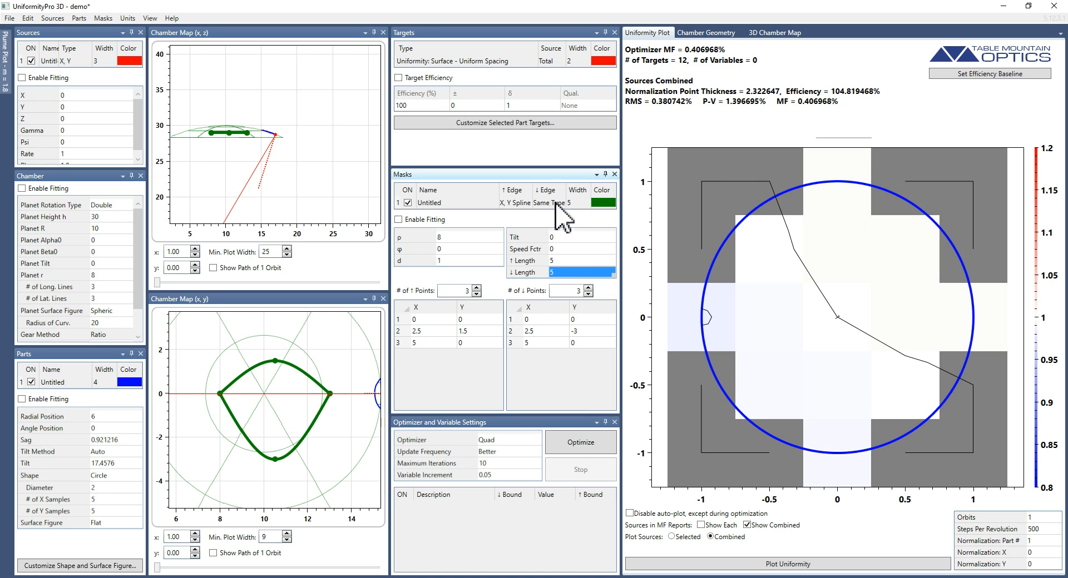
# - Make the mask's lower edge Symmetric and set the number of edge points to 5
pyautogui.click(551, 204)
pyautogui.click(554, 222)
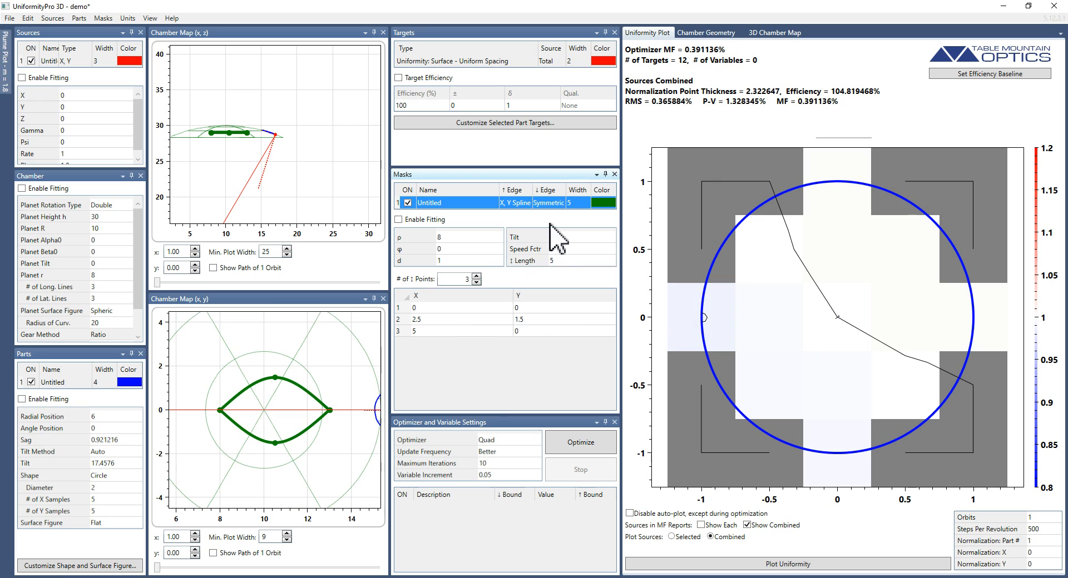
pyautogui.click(554, 319)
pyautogui.click(531, 319)
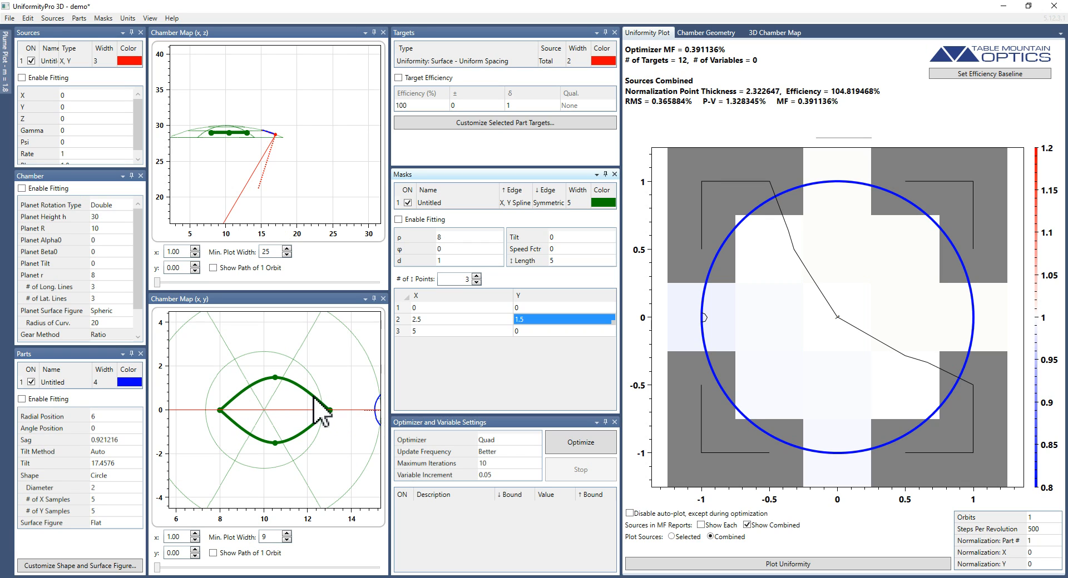
pyautogui.click(453, 279)
pyautogui.click(452, 278)
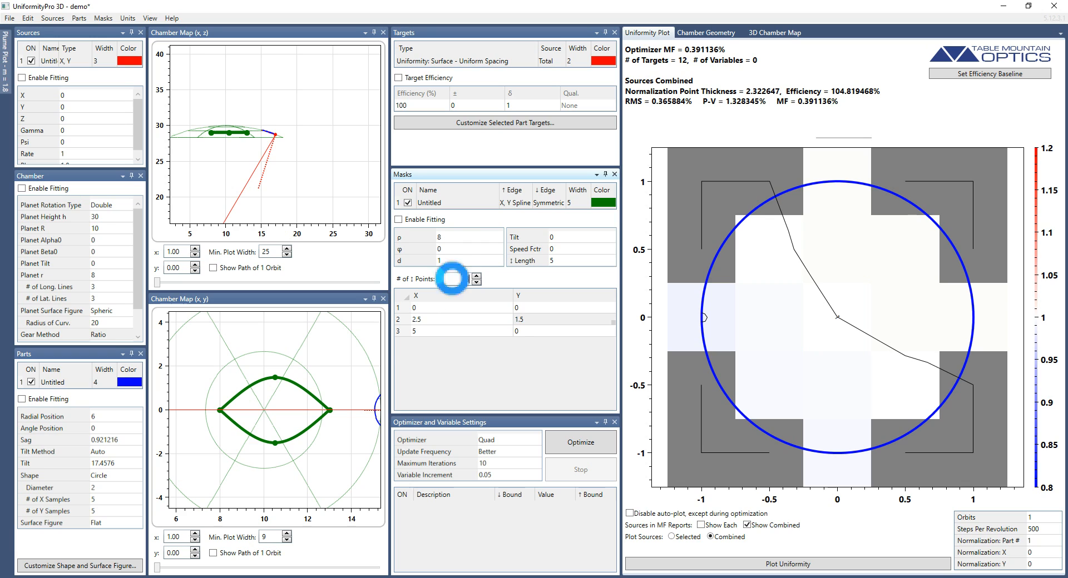
pyautogui.write('5')
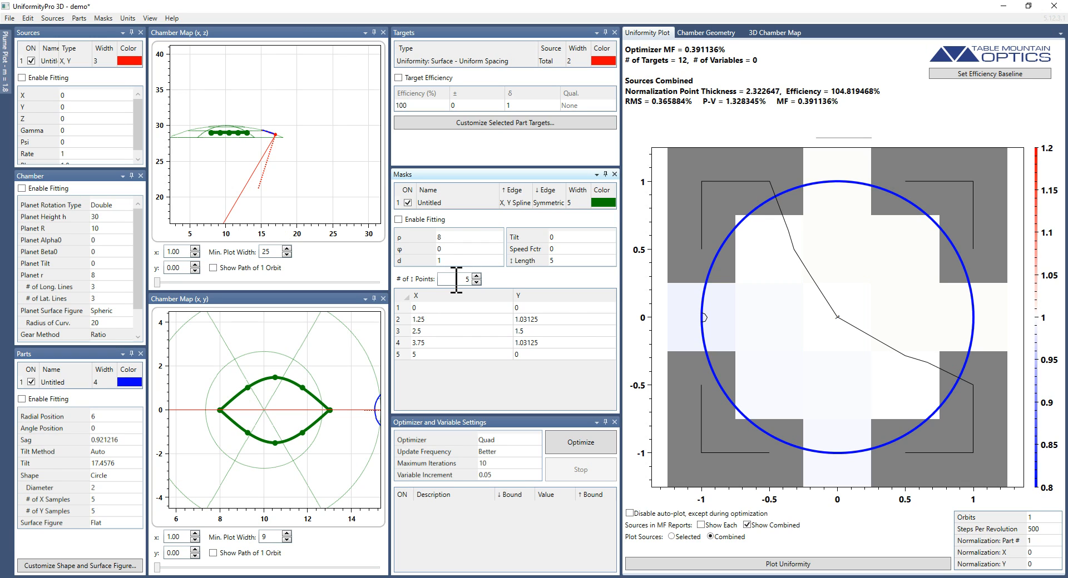
# - Set the Y value of the spline's second point to 1.2 and of its fourth point to 0.8
pyautogui.click(556, 321)
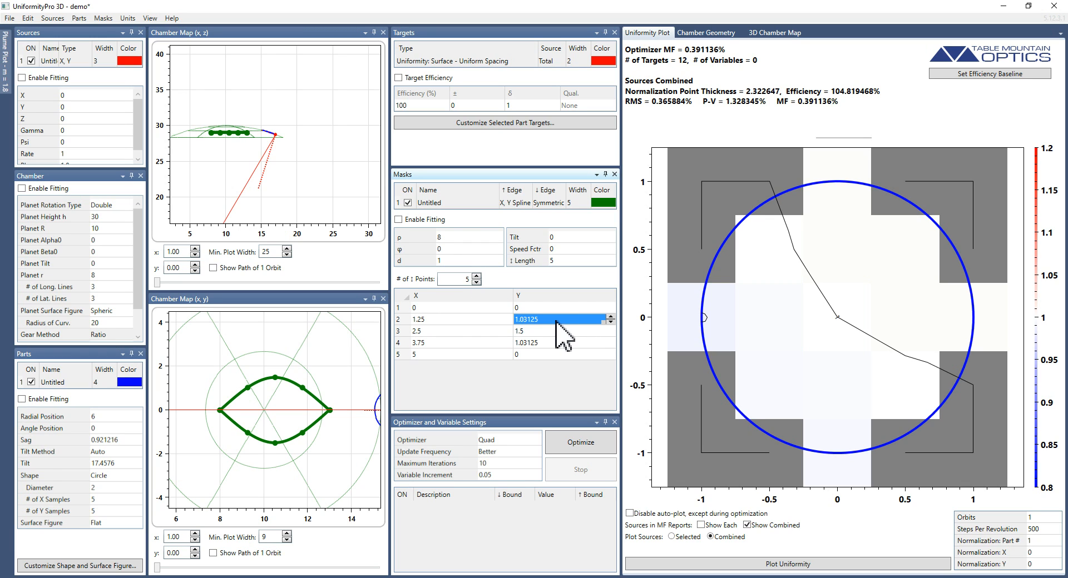
pyautogui.write('1.2')
pyautogui.press('Return')
pyautogui.press('Return')
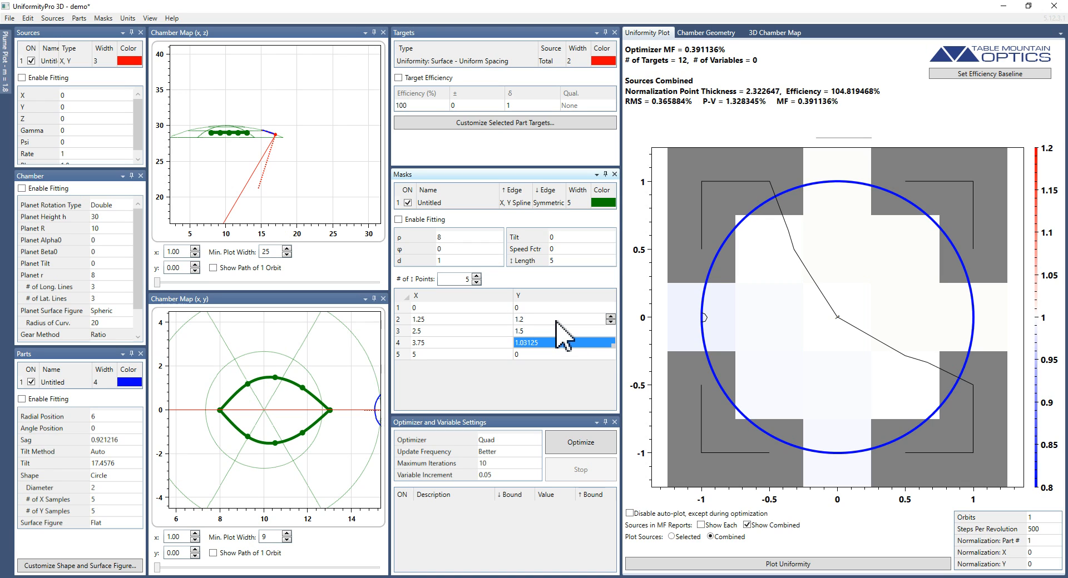
pyautogui.write('0.8')
pyautogui.press('Return')
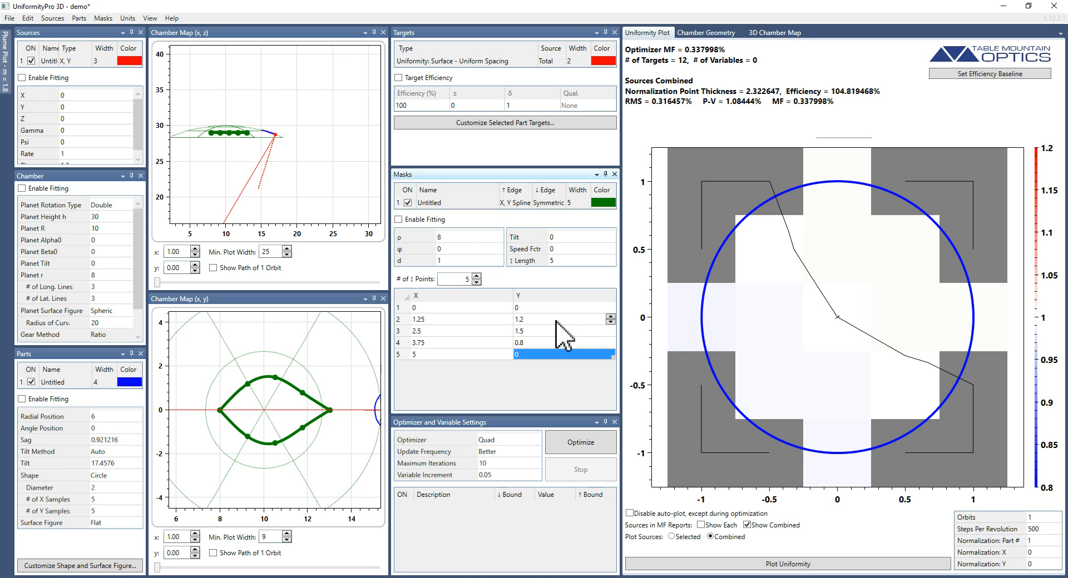
# - Change the mask's upper edge type to r, θ Table and set the x, y chamber map's minimum plot width to 16
pyautogui.click(517, 203)
pyautogui.click(523, 203)
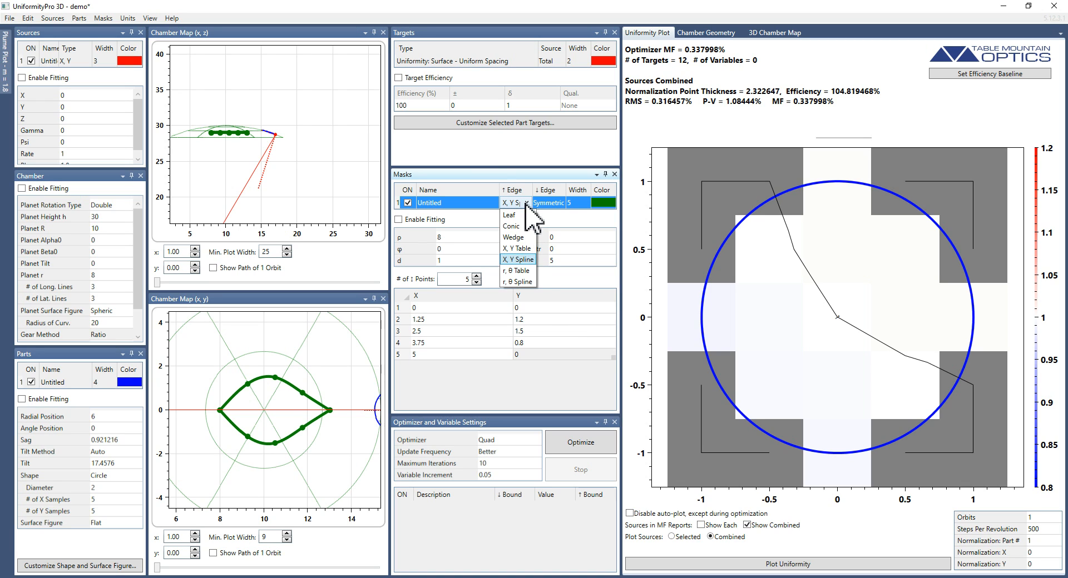
pyautogui.click(520, 271)
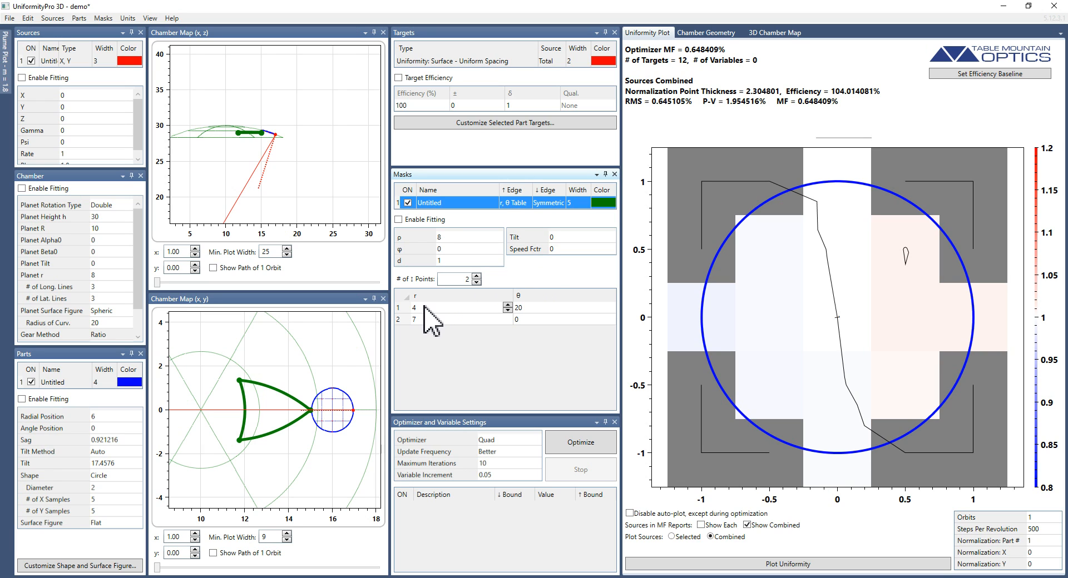
pyautogui.doubleClick(271, 536)
pyautogui.write('10')
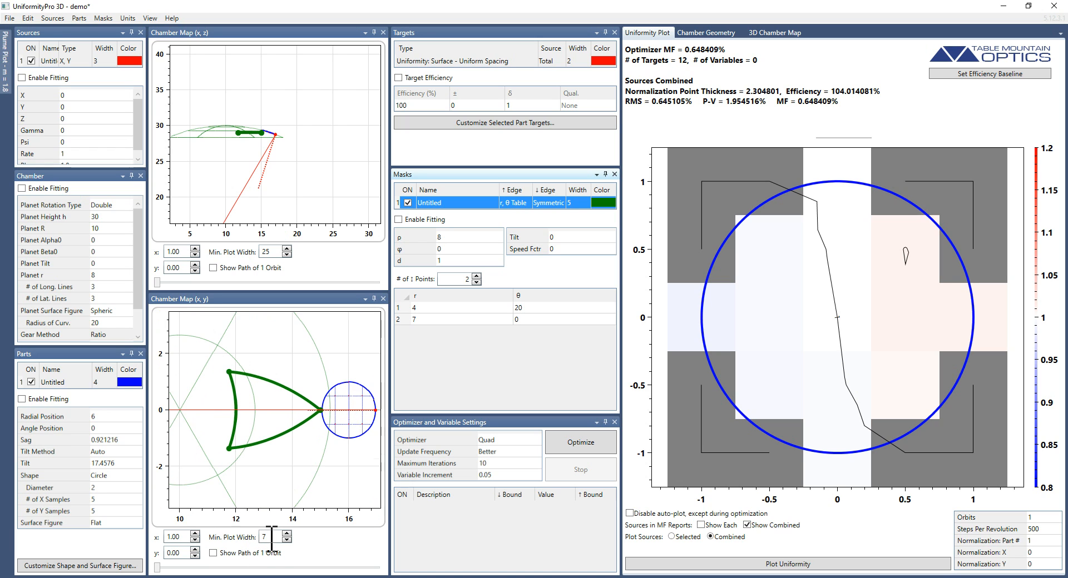
pyautogui.scroll(6, 271, 539)
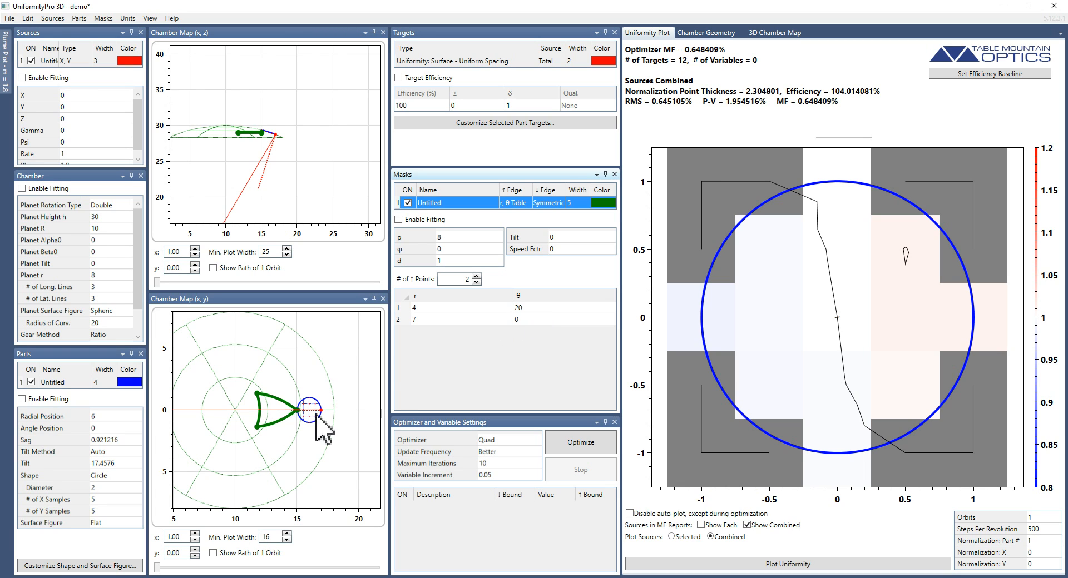
# - Set the second table point's θ to 20 and the mask's ρ position to 0
pyautogui.click(532, 319)
pyautogui.write('20')
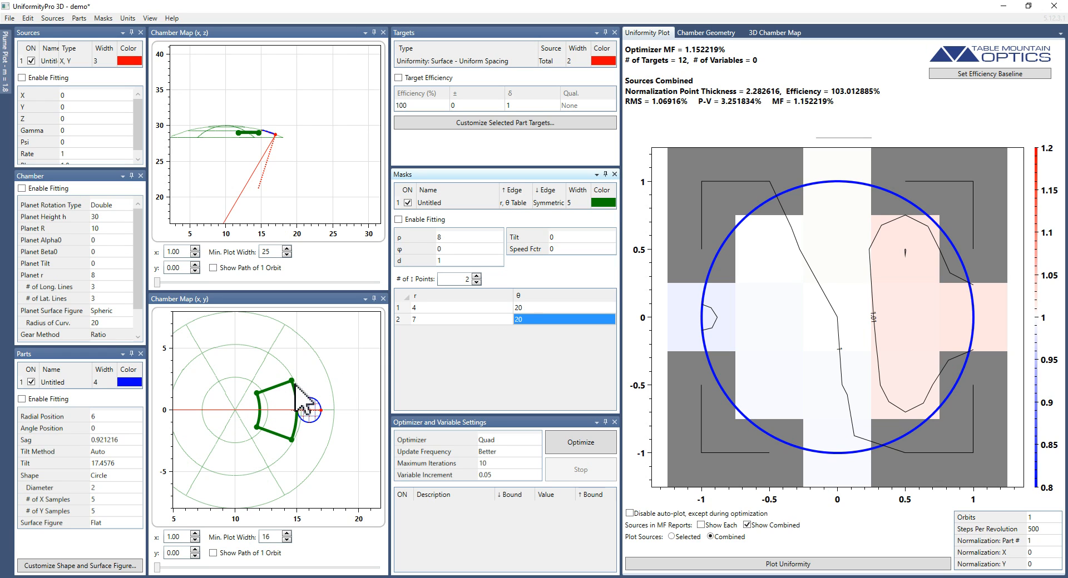
pyautogui.click(452, 309)
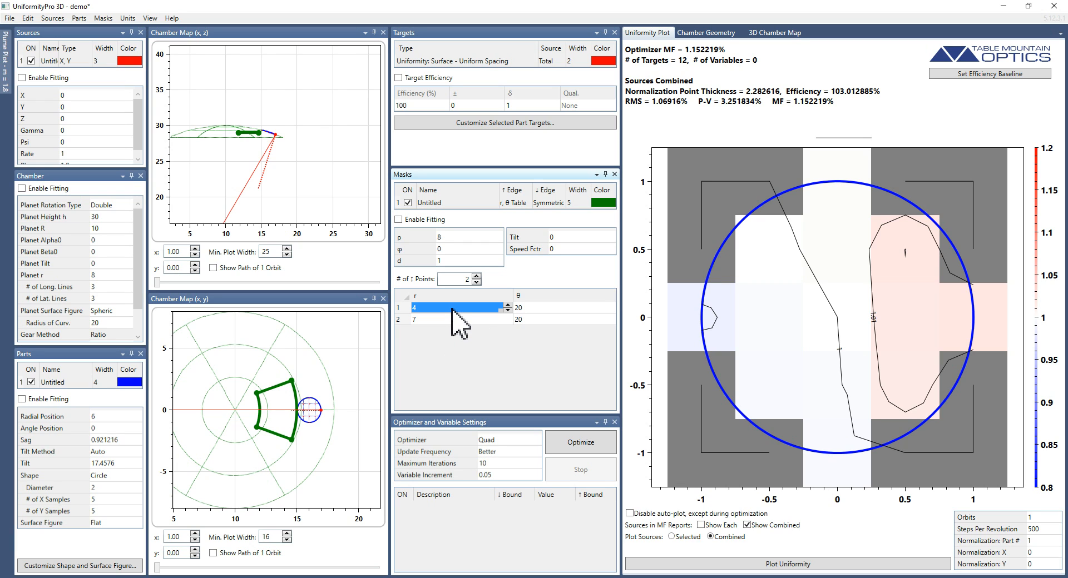
pyautogui.click(458, 237)
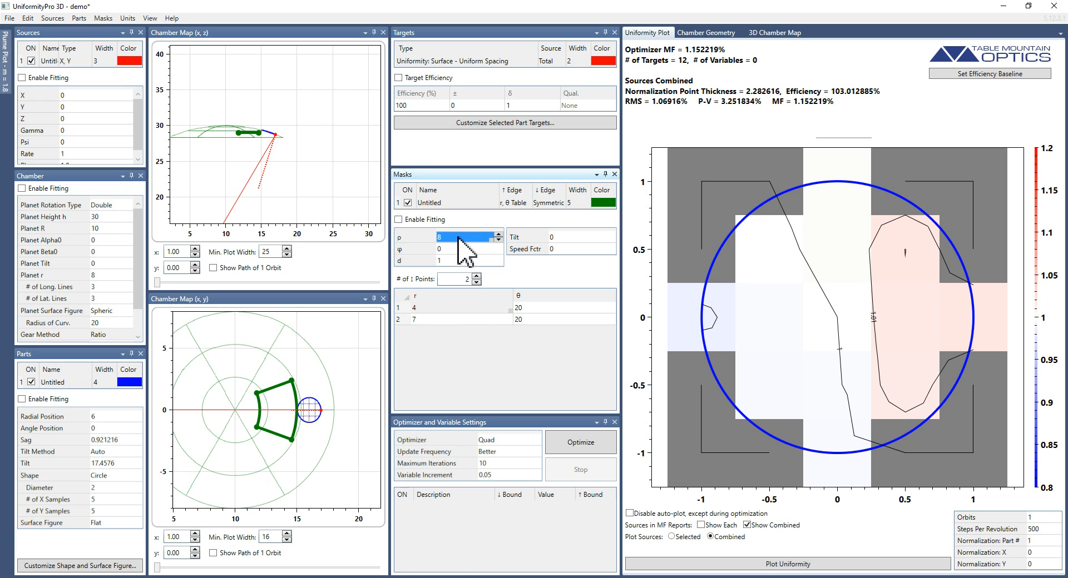
pyautogui.write('0')
pyautogui.press('Tab')
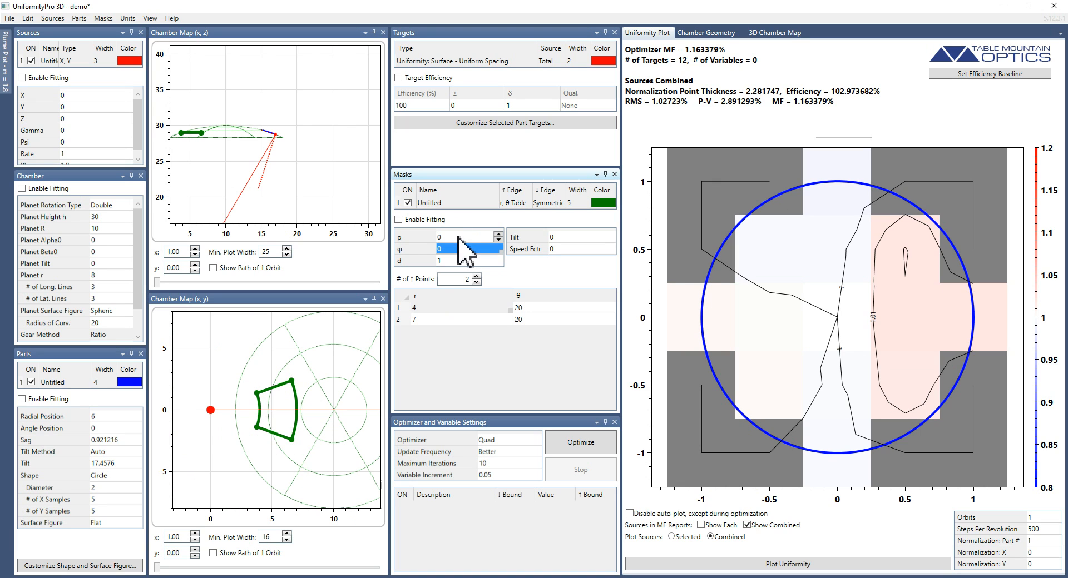
# - Focus the x, y chamber map on Chamber Middle and widen its minimum plot width to 26
pyautogui.click(366, 299)
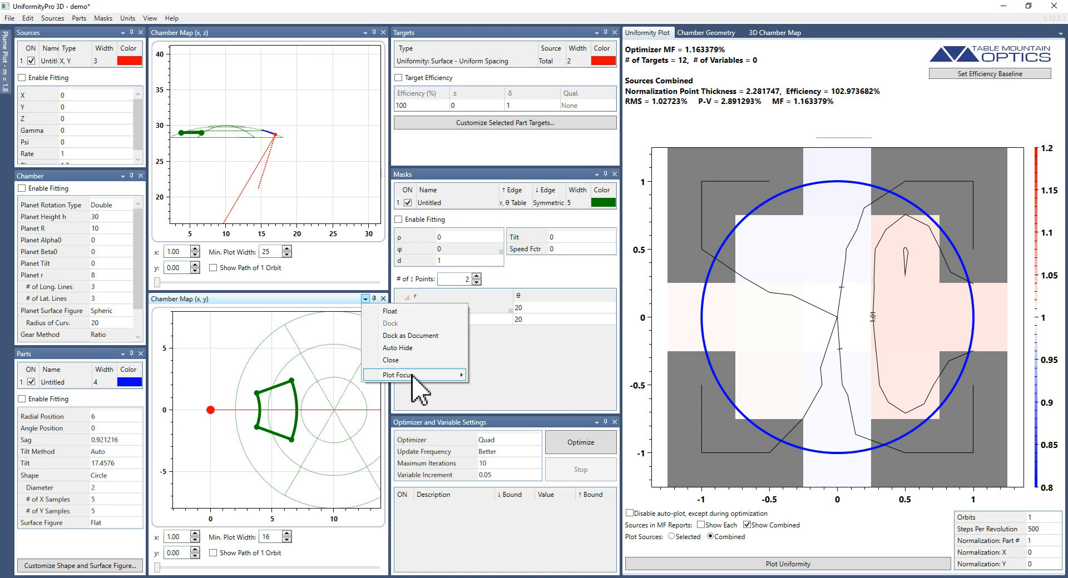
pyautogui.moveTo(414, 381)
pyautogui.click(496, 389)
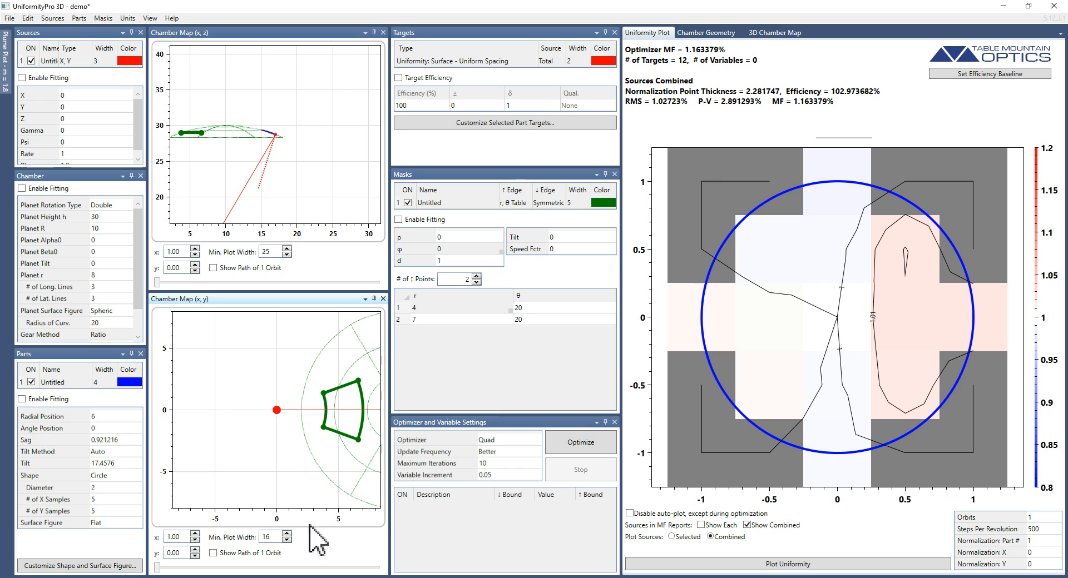
pyautogui.scroll(10, 280, 539)
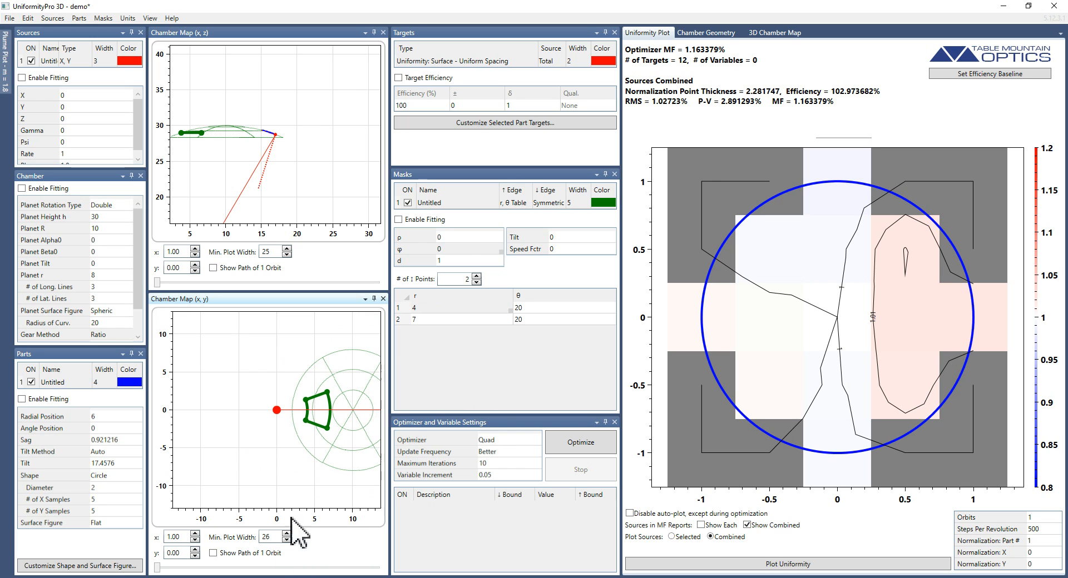
# - Set the first table point's r to 0 and the mask's ρ position to 4
pyautogui.click(438, 308)
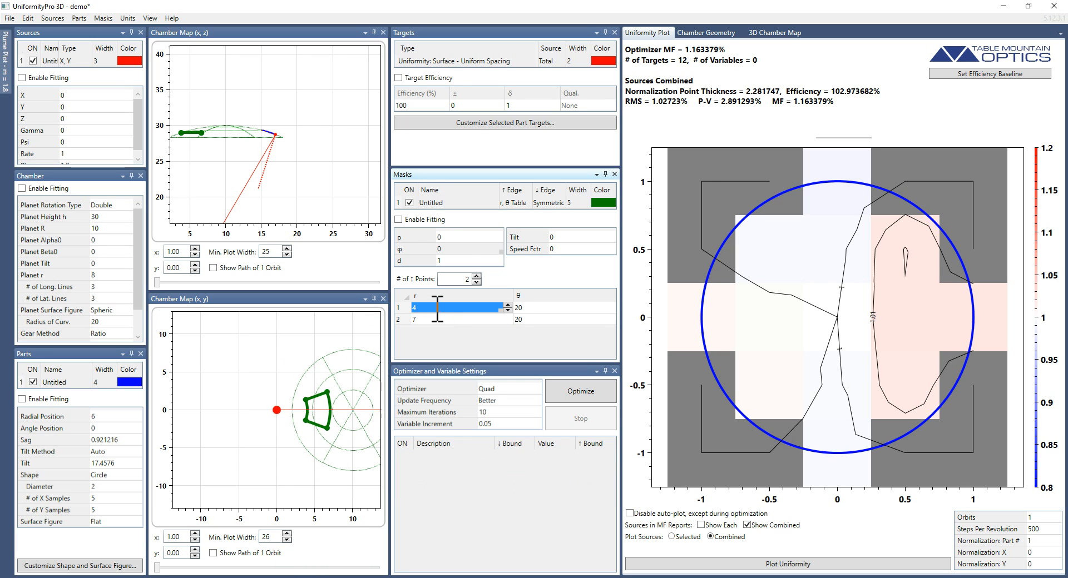
pyautogui.write('0')
pyautogui.press('Return')
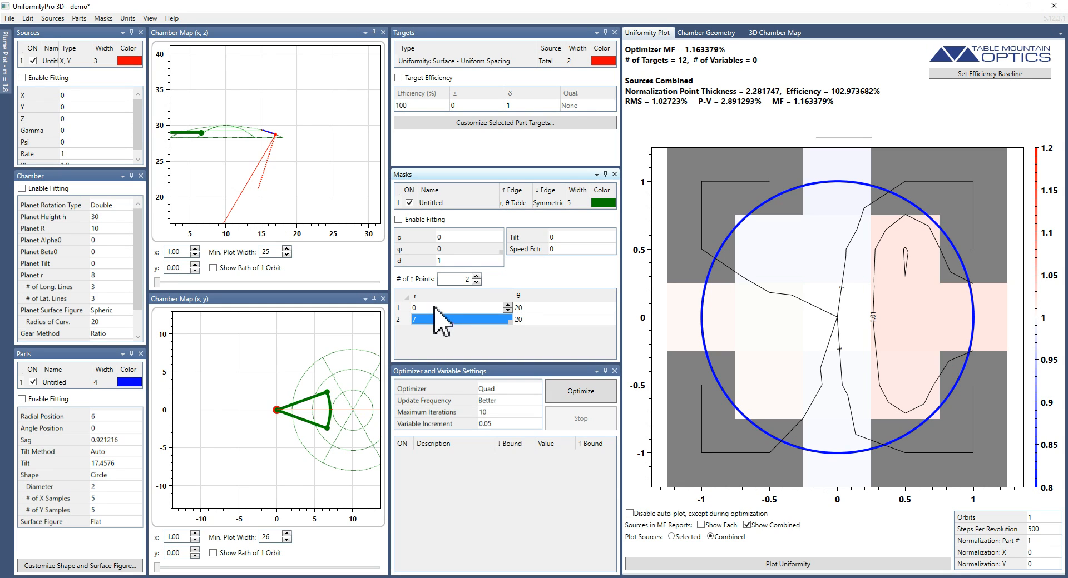
pyautogui.click(451, 238)
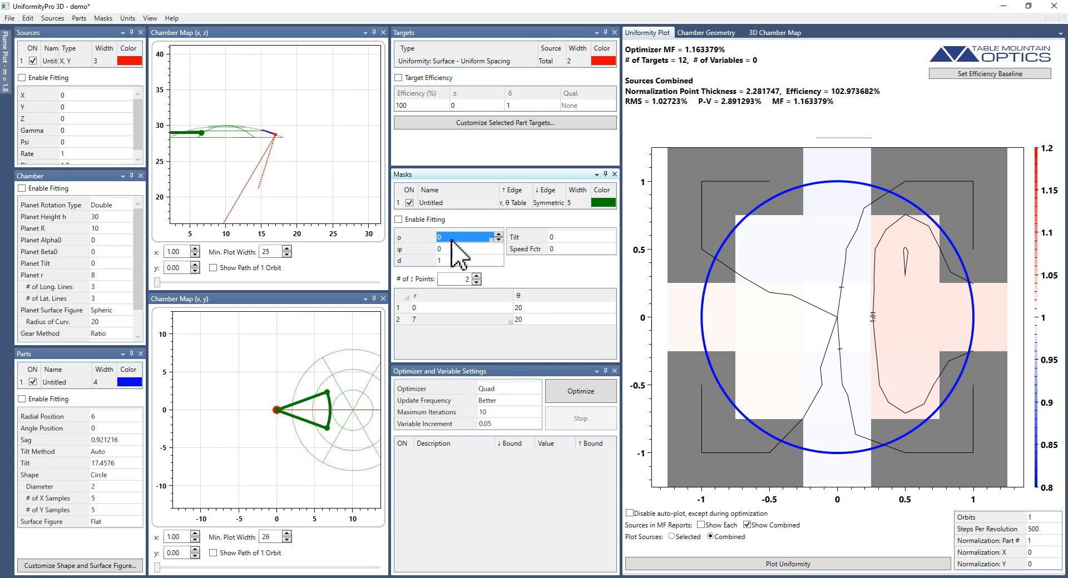
pyautogui.write('4')
pyautogui.press('Return')
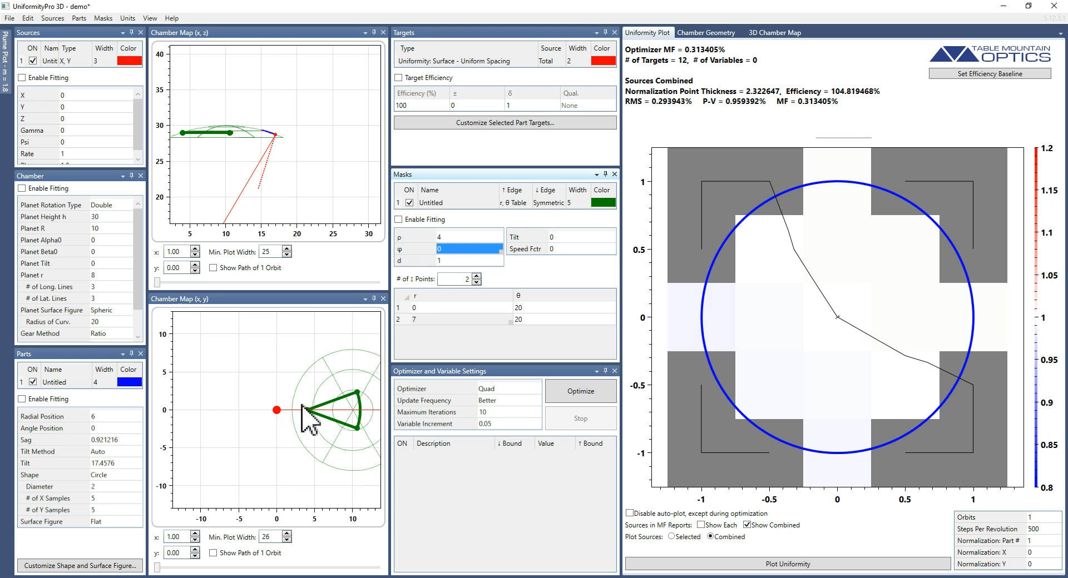
# - Set the first table point's r to 6 and its θ to 45
pyautogui.click(426, 307)
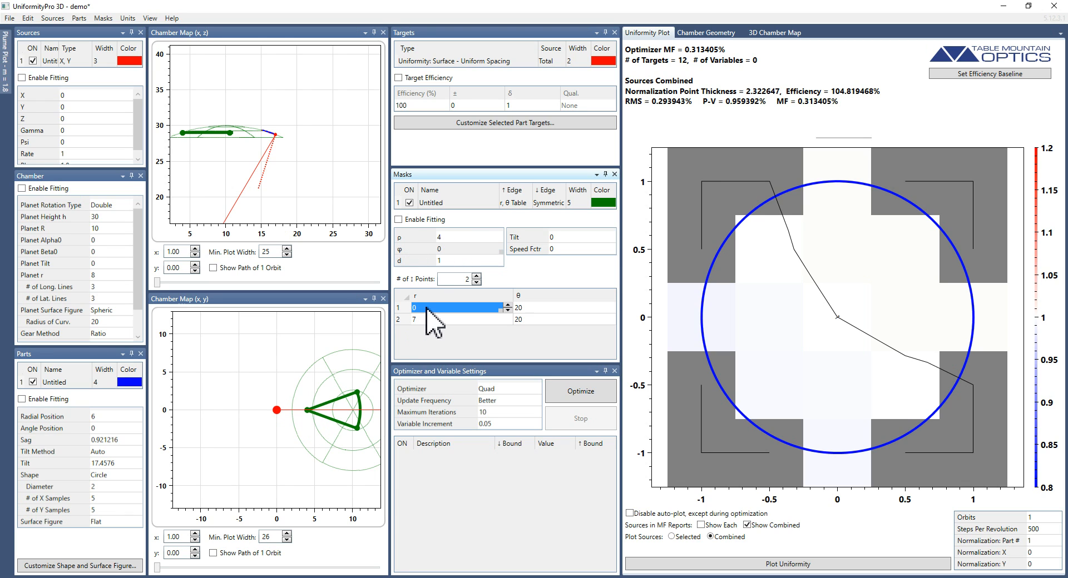
pyautogui.write('6')
pyautogui.press('Return')
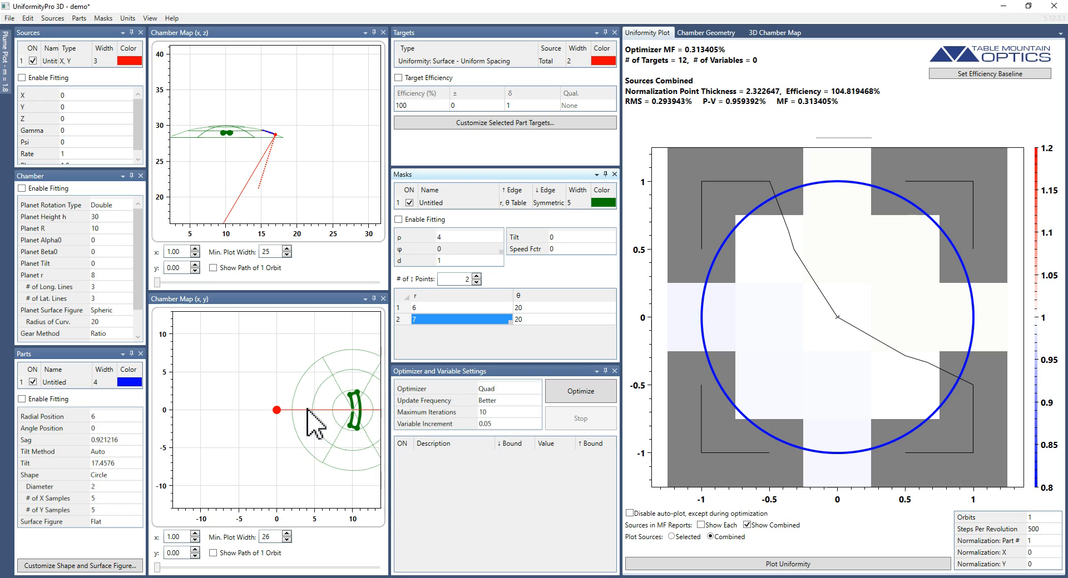
pyautogui.click(530, 308)
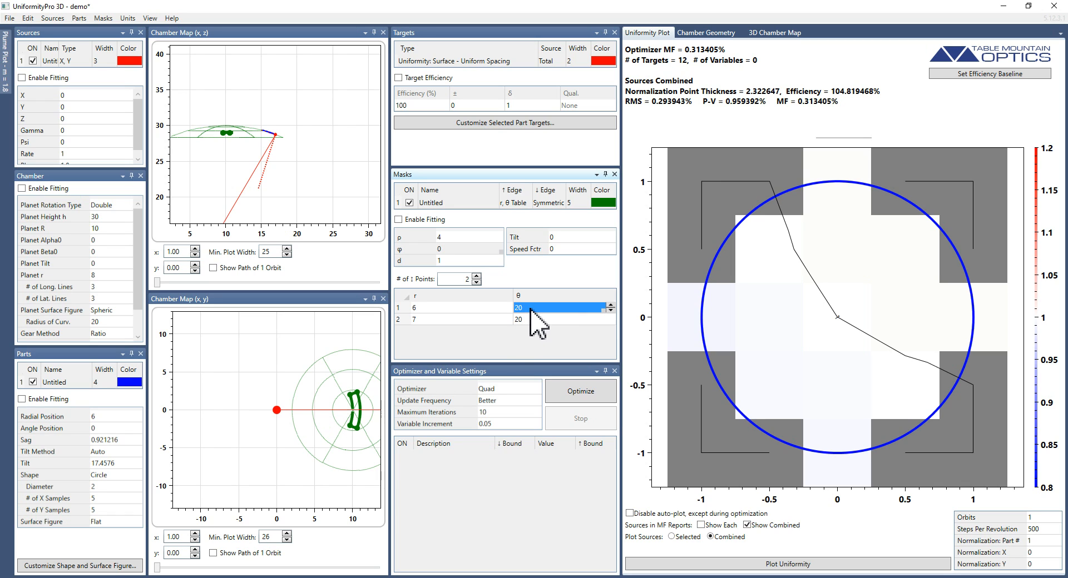
pyautogui.write('45')
pyautogui.press('Return')
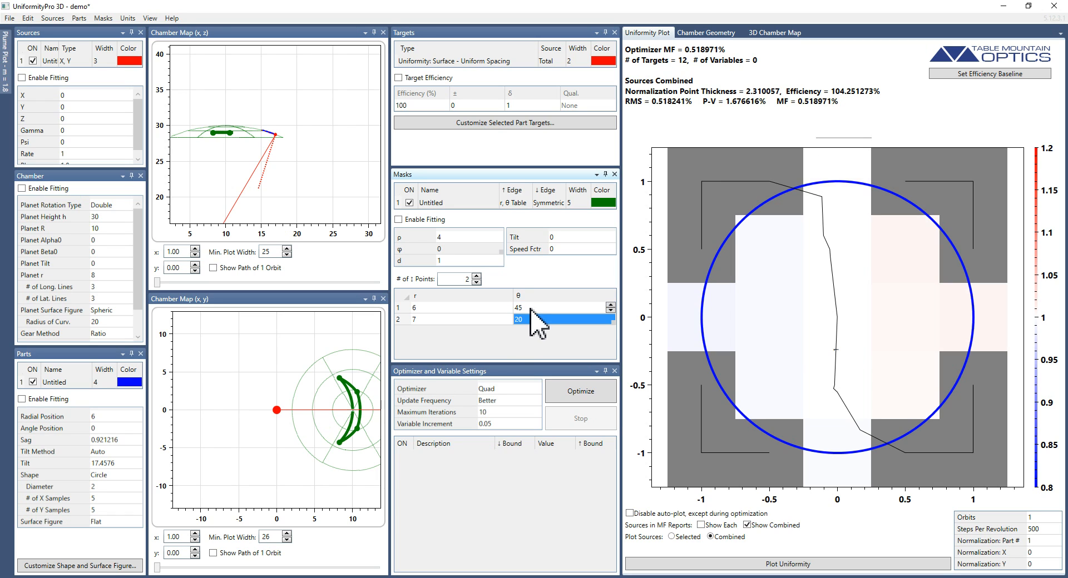
# - Set the first table point's θ to 90, then change it to 20
pyautogui.write('90')
pyautogui.press('Return')
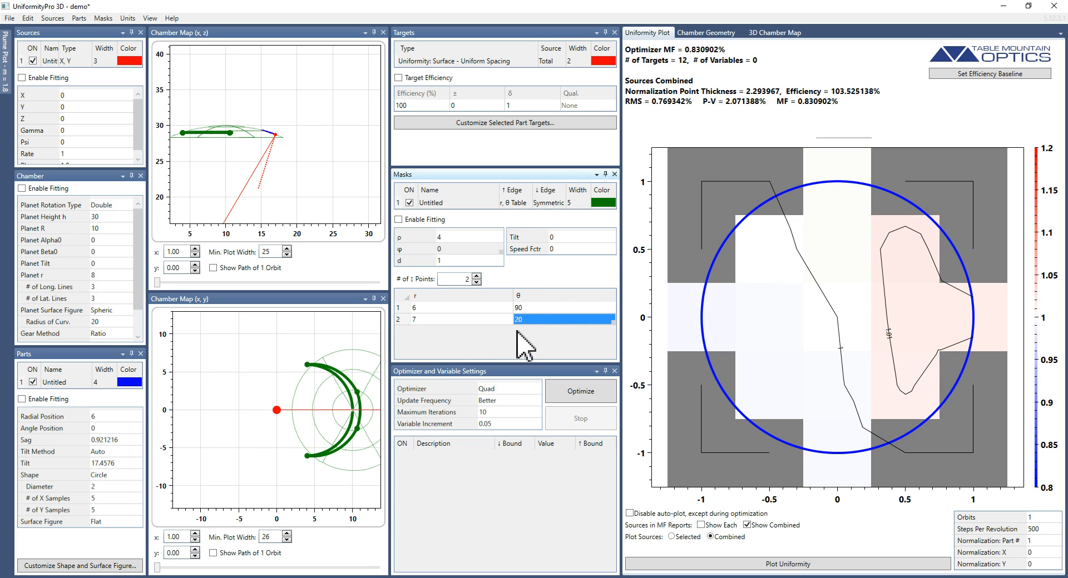
pyautogui.click(532, 309)
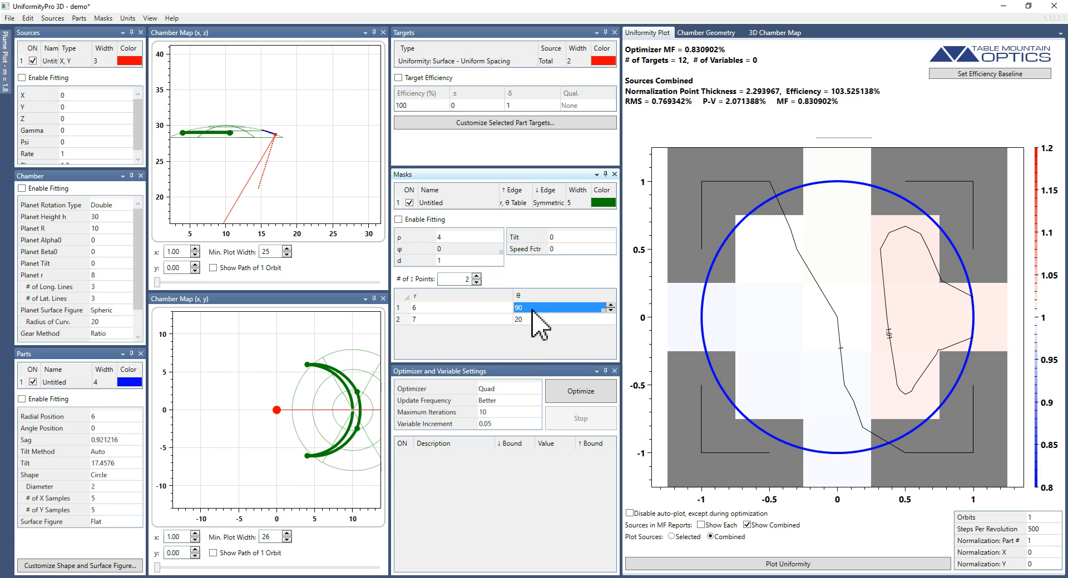
pyautogui.write('20')
pyautogui.press('Return')
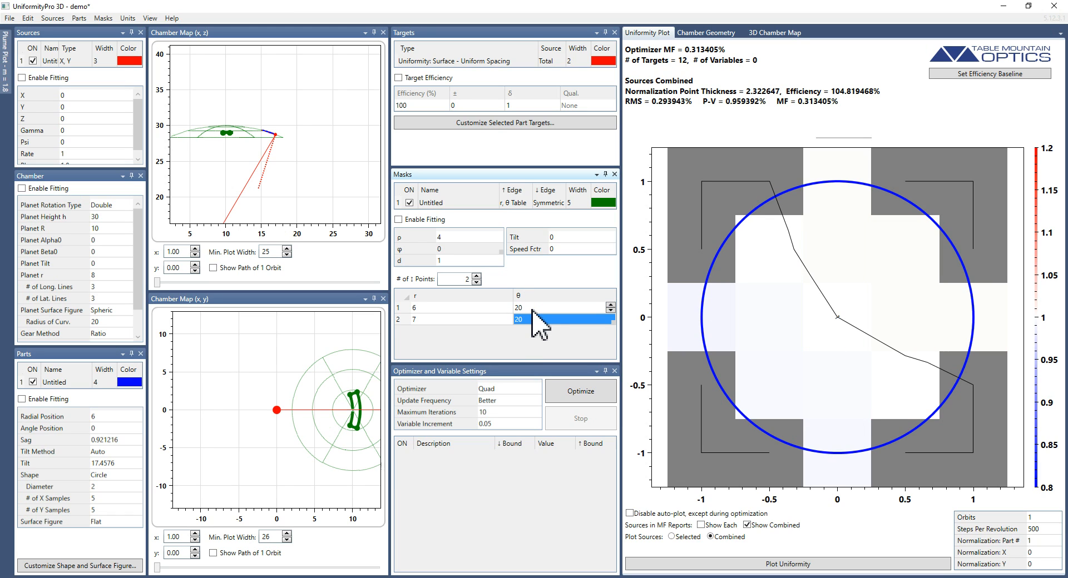
# - Set the first table point's r to 4 and the second table point's θ to 0
pyautogui.click(533, 309)
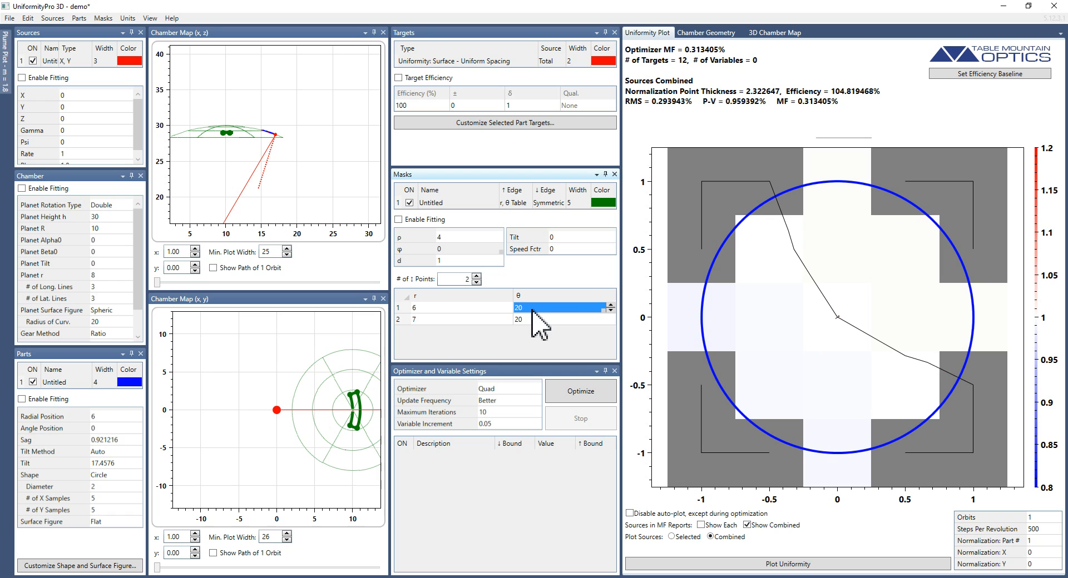
pyautogui.click(484, 310)
pyautogui.write('4')
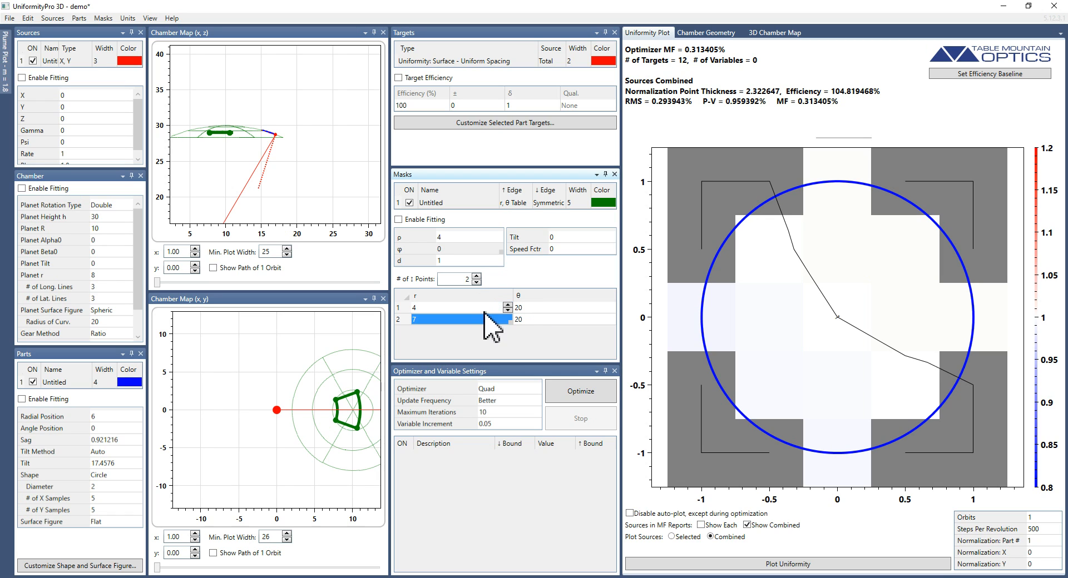
pyautogui.click(531, 310)
pyautogui.press('Down')
pyautogui.write('0')
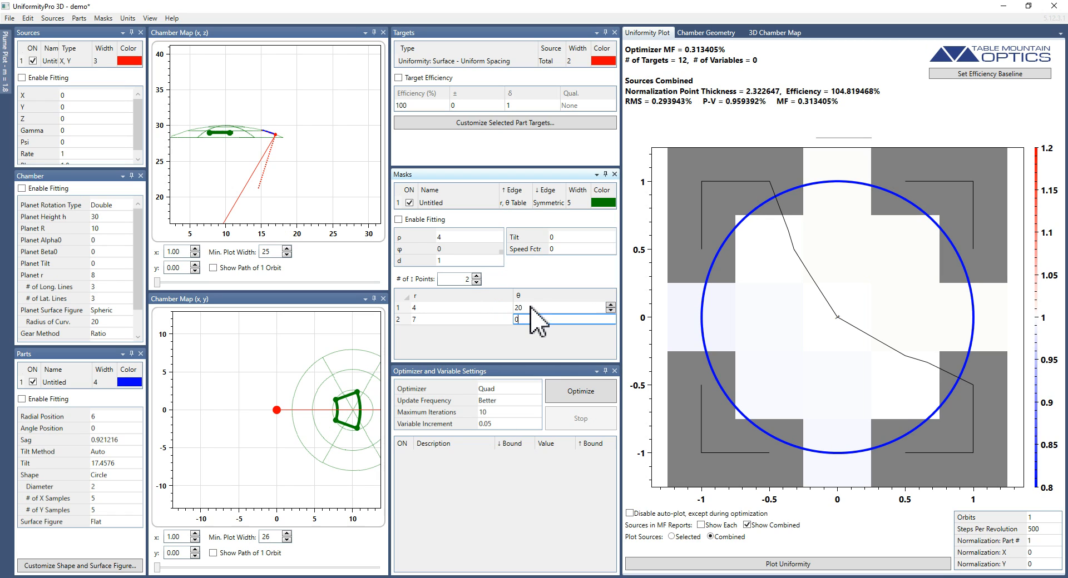
pyautogui.press('Return')
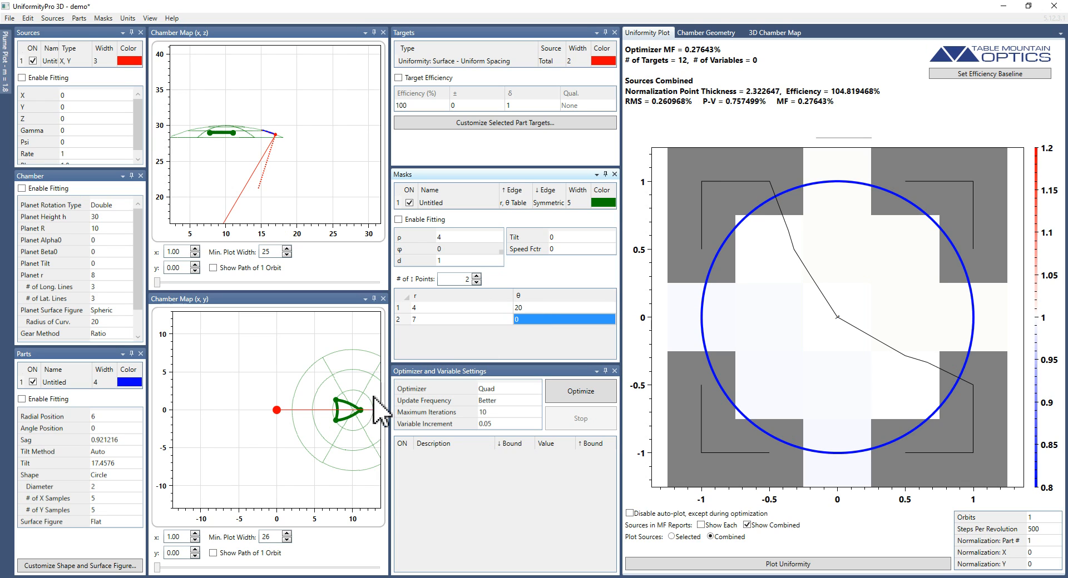
# - Convert the mask's upper edge from r, θ Table to an r, θ Spline with 2 points
pyautogui.click(512, 203)
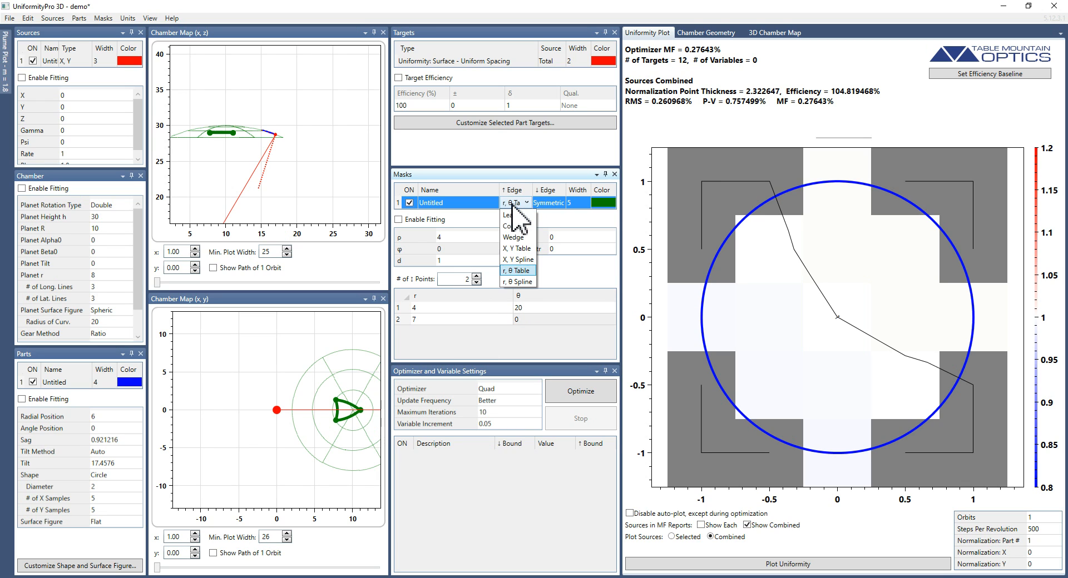
pyautogui.click(518, 282)
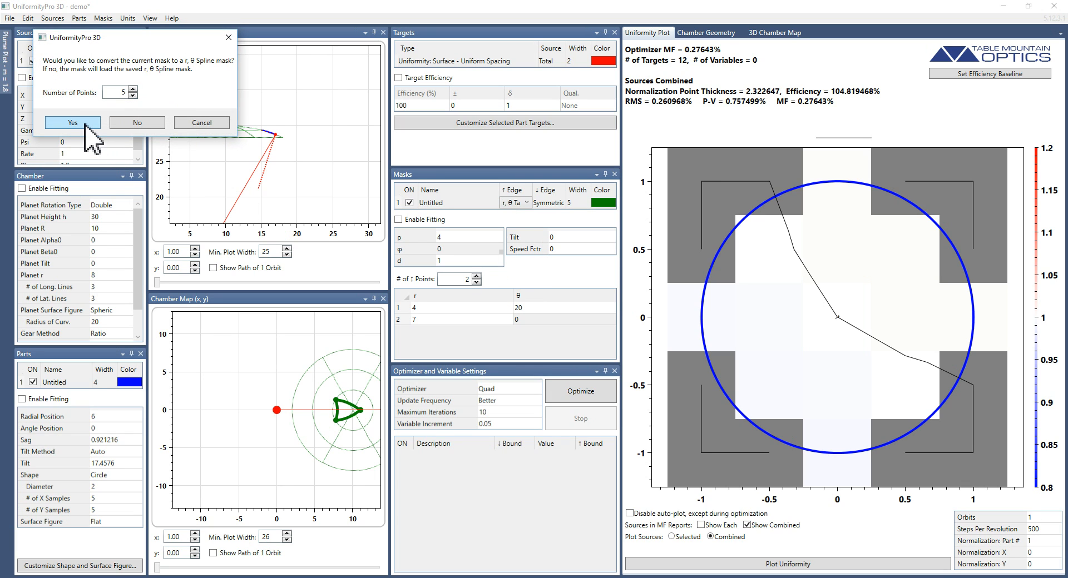
pyautogui.click(132, 96)
pyautogui.click(132, 96)
pyautogui.click(132, 95)
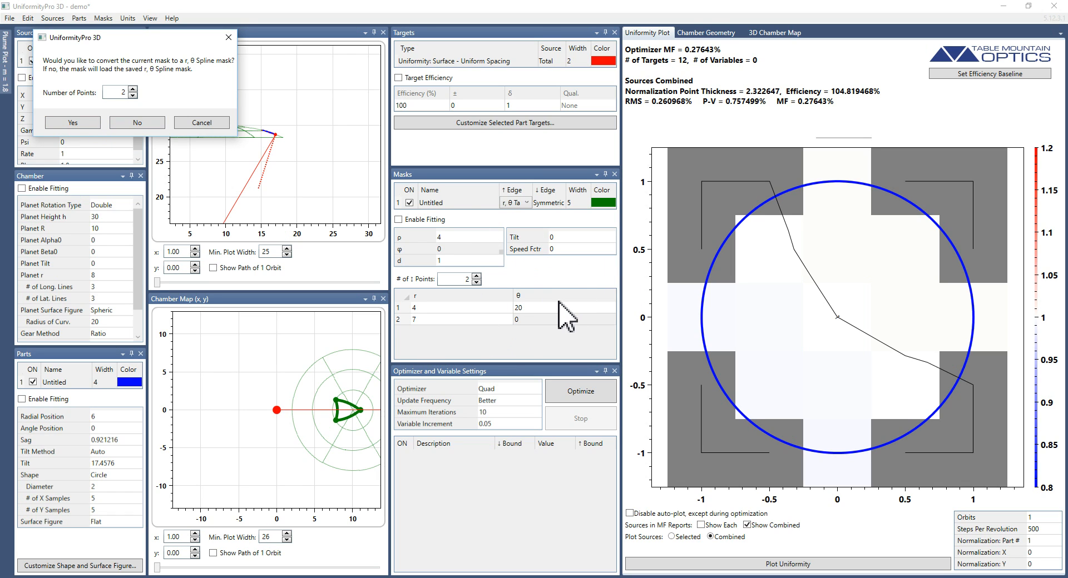
pyautogui.click(73, 123)
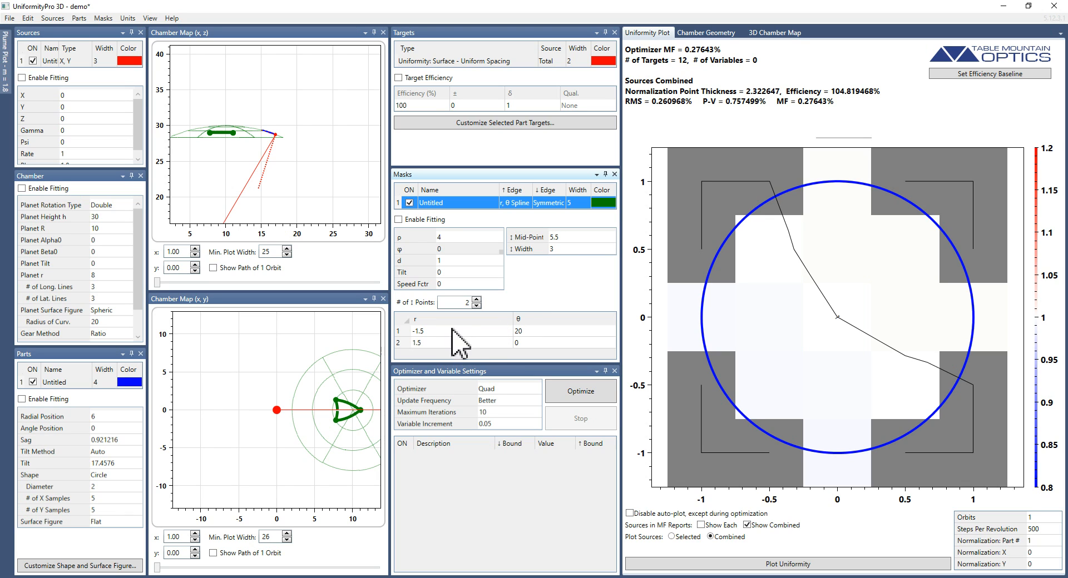
# - Increase the mask's number of spline points to 5 and set its Width parameter to 4
pyautogui.click(453, 302)
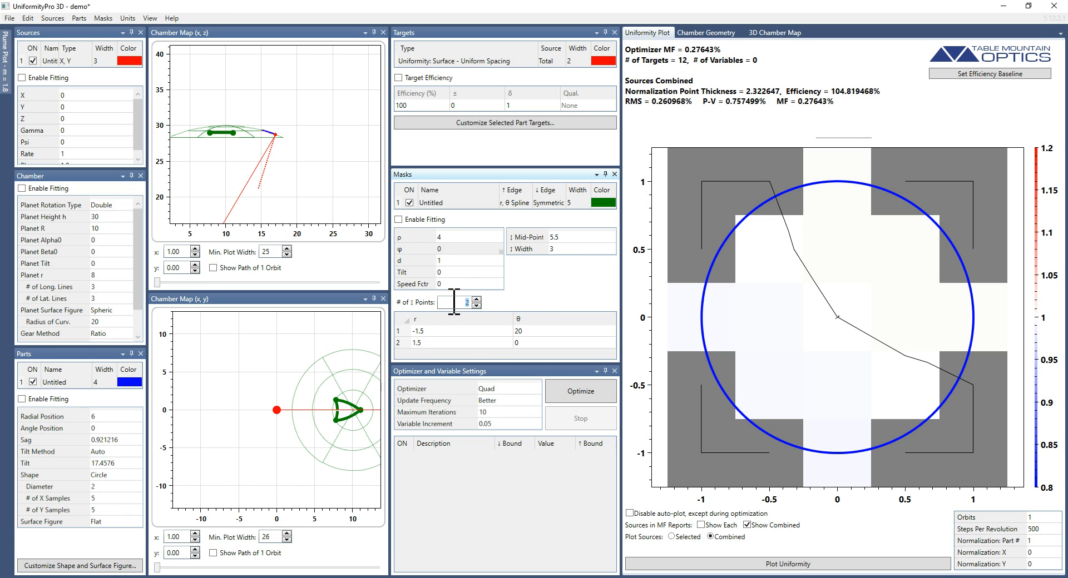
pyautogui.press('Return')
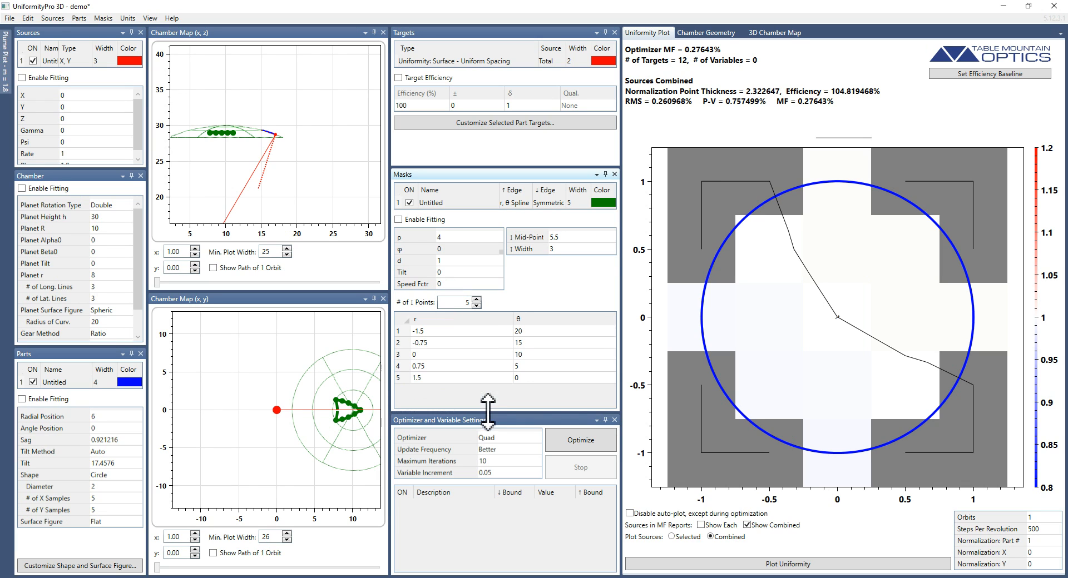
pyautogui.click(578, 250)
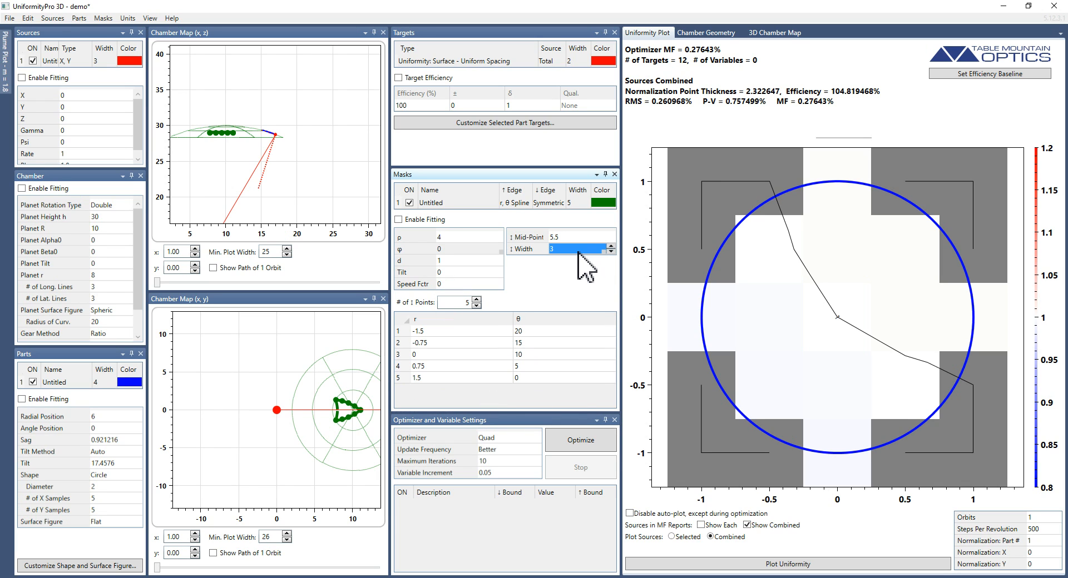
pyautogui.write('4')
pyautogui.press('Return')
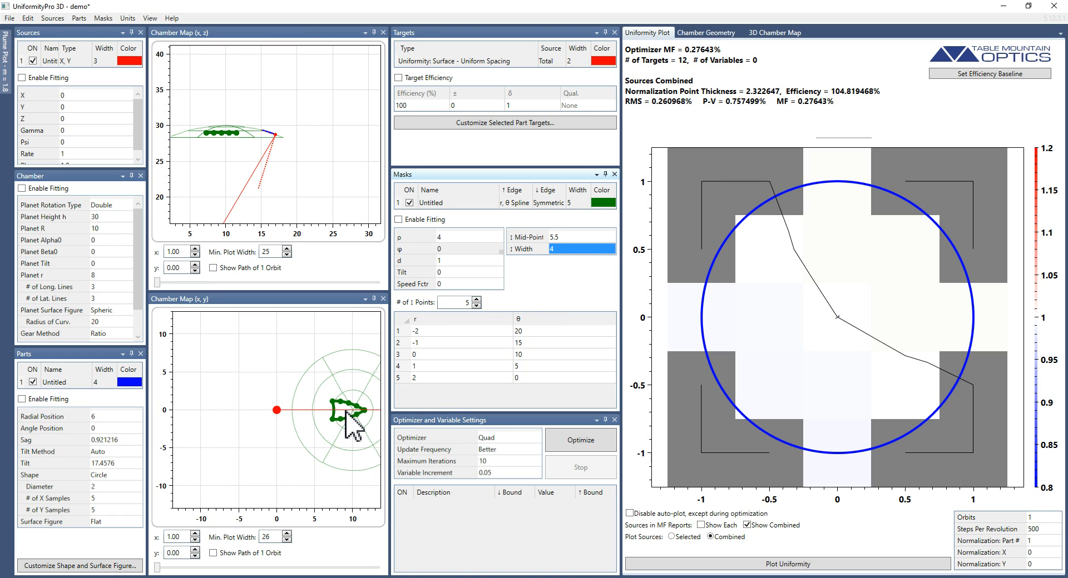
# - Set the θ values of spline points 2 to 5 to 10, 0, 10 and 20
pyautogui.click(528, 364)
pyautogui.click(526, 358)
pyautogui.press('Up')
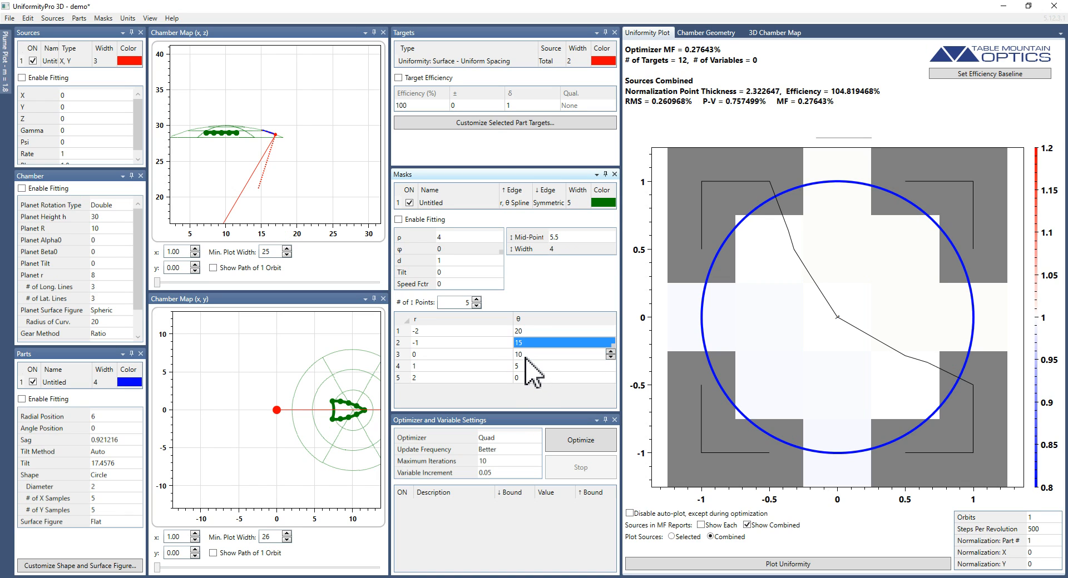
pyautogui.write('10')
pyautogui.press('Down')
pyautogui.write('0')
pyautogui.press('Return')
pyautogui.write('10')
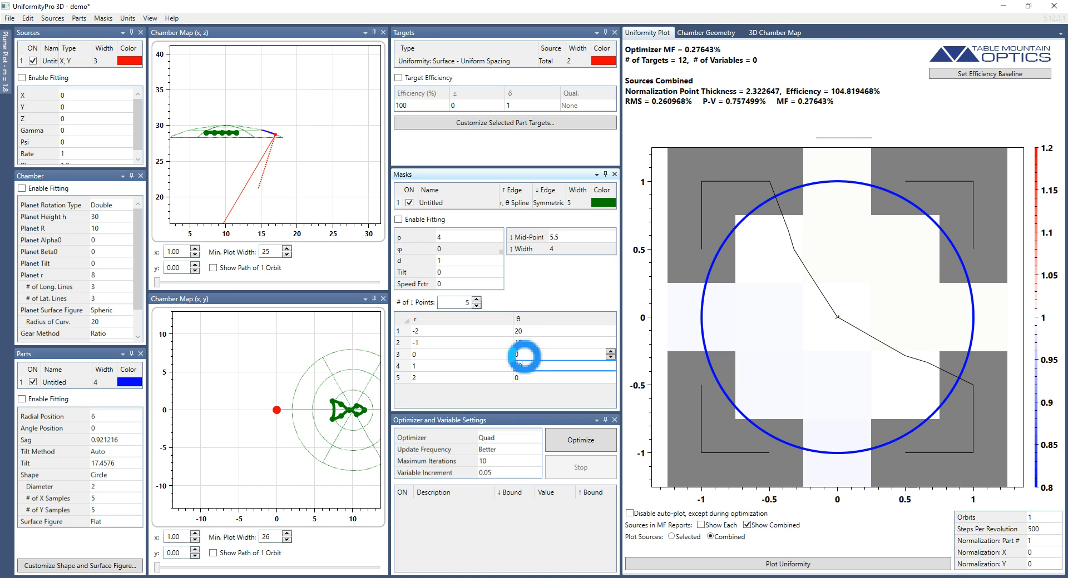
pyautogui.press('Return')
pyautogui.write('20')
pyautogui.press('Return')
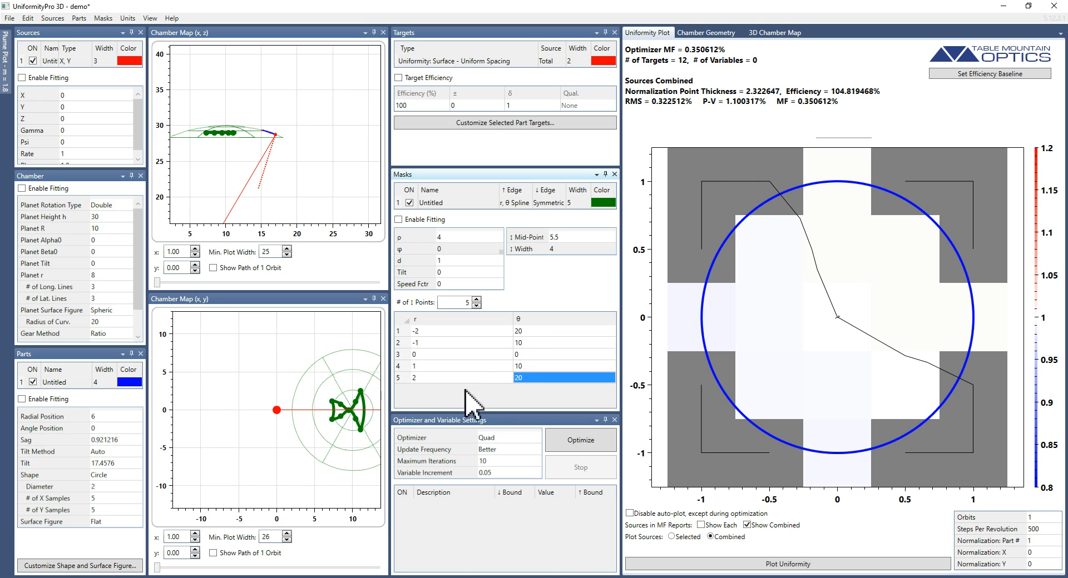
# - Set the θ values of the five spline points to 0, 10, 20, 10 and 0, and the Mid-Point to 8
pyautogui.click(529, 332)
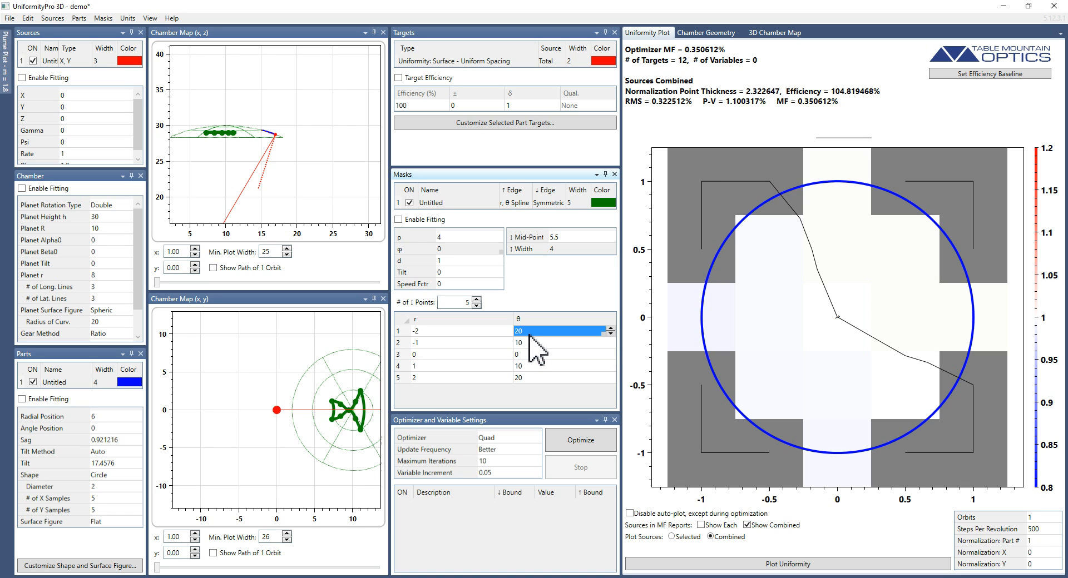
pyautogui.write('0')
pyautogui.press('Return')
pyautogui.write('10')
pyautogui.press('Return')
pyautogui.write('20')
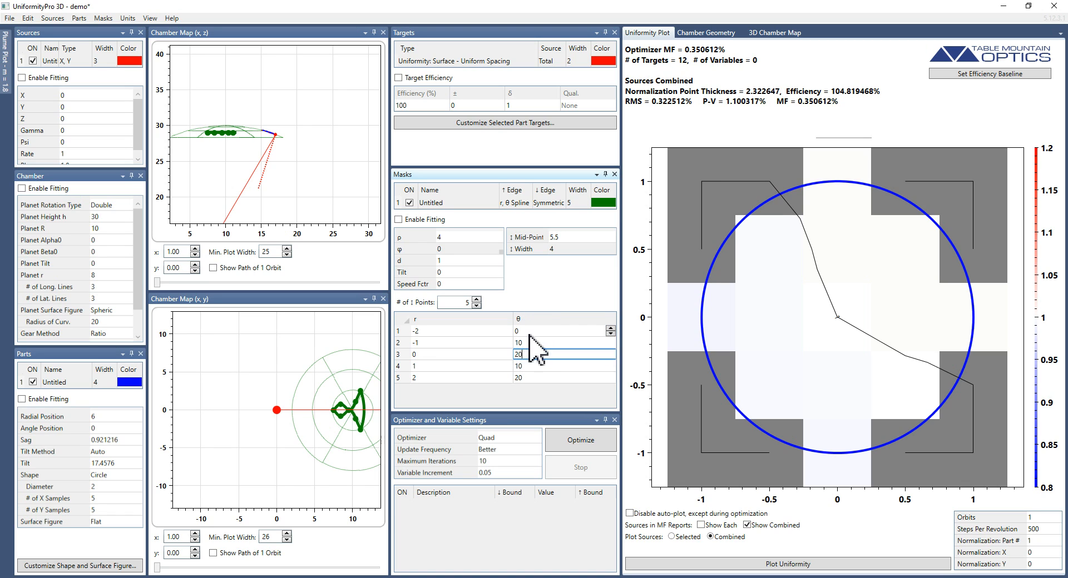
pyautogui.press('Return')
pyautogui.write('10')
pyautogui.press('Return')
pyautogui.write('0')
pyautogui.press('Return')
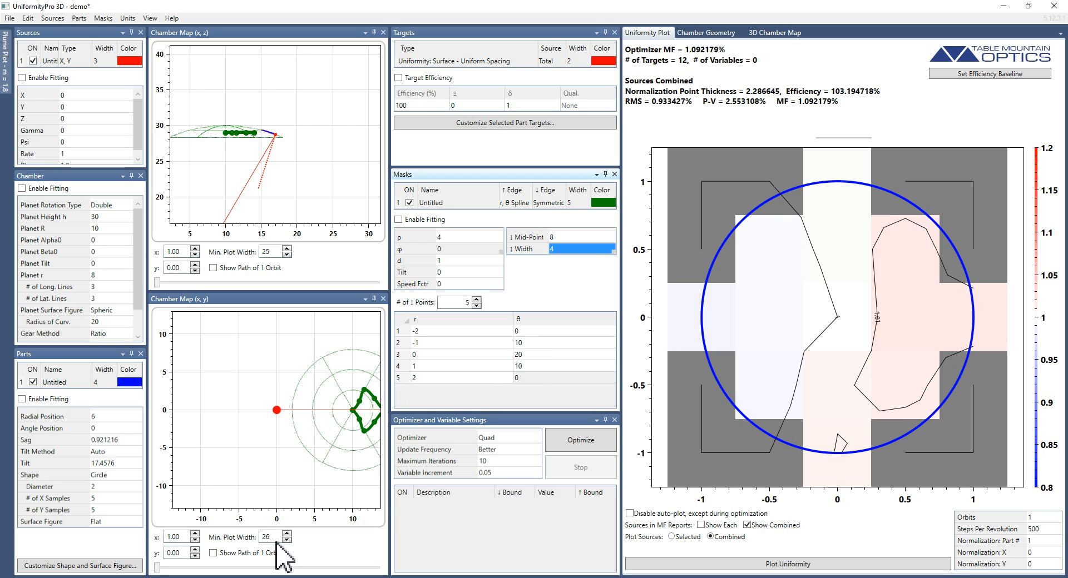
# - Widen the x, y chamber map's minimum plot width to 29 and reduce the mask's spline points to 3
pyautogui.scroll(2, 275, 540)
pyautogui.scroll(-1, 275, 540)
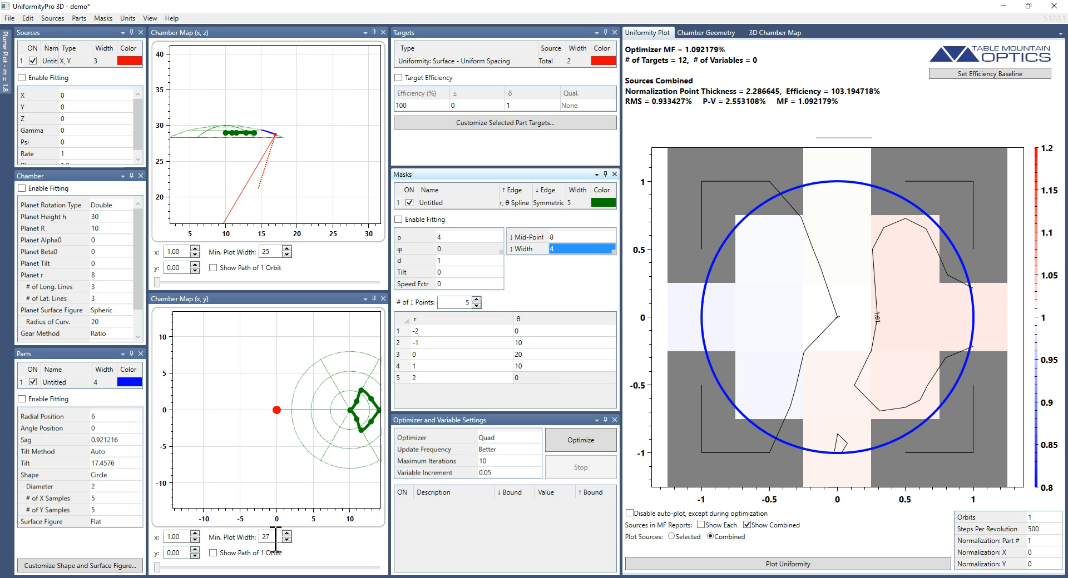
pyautogui.scroll(2, 276, 540)
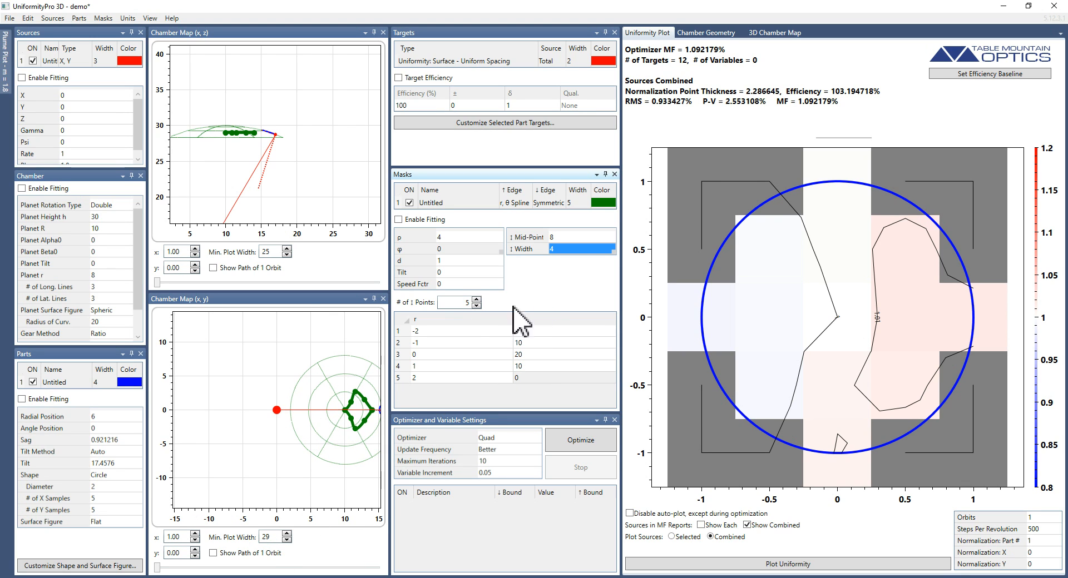
pyautogui.click(460, 303)
pyautogui.write('3')
pyautogui.press('Return')
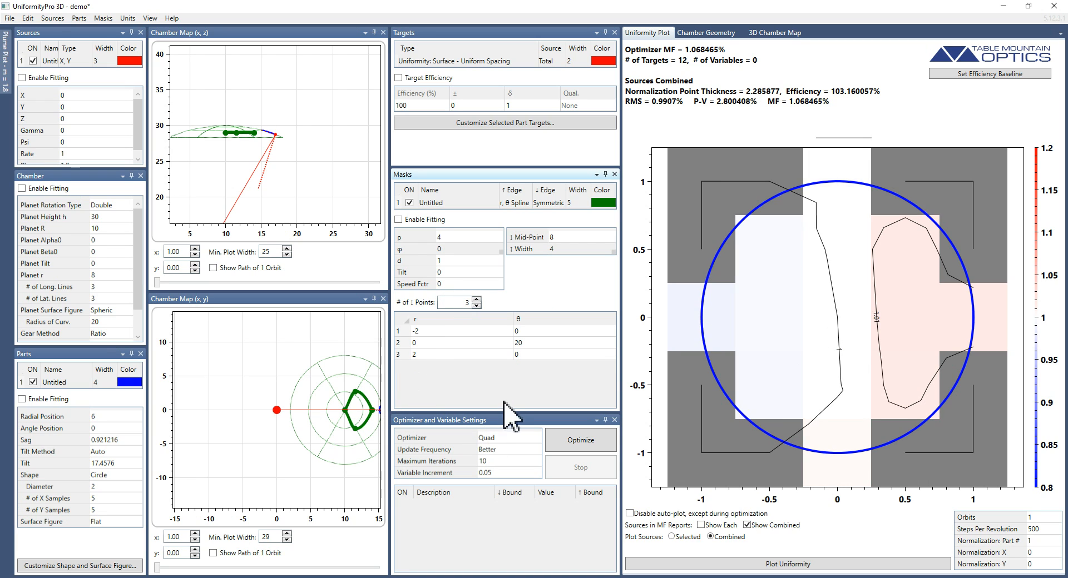
# - Set the middle spline point's θ to 45
pyautogui.click(540, 343)
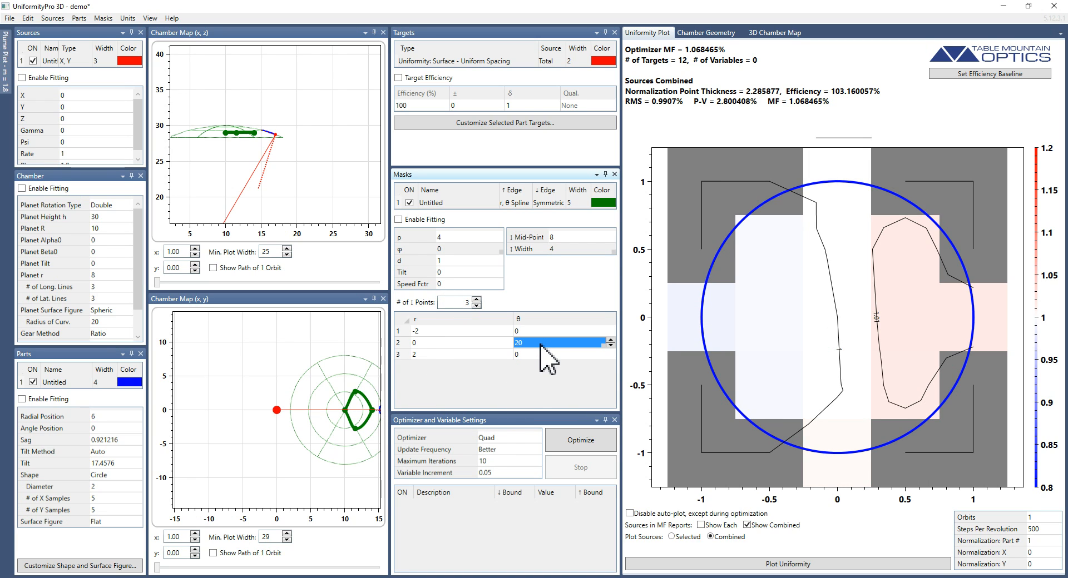
pyautogui.write('2')
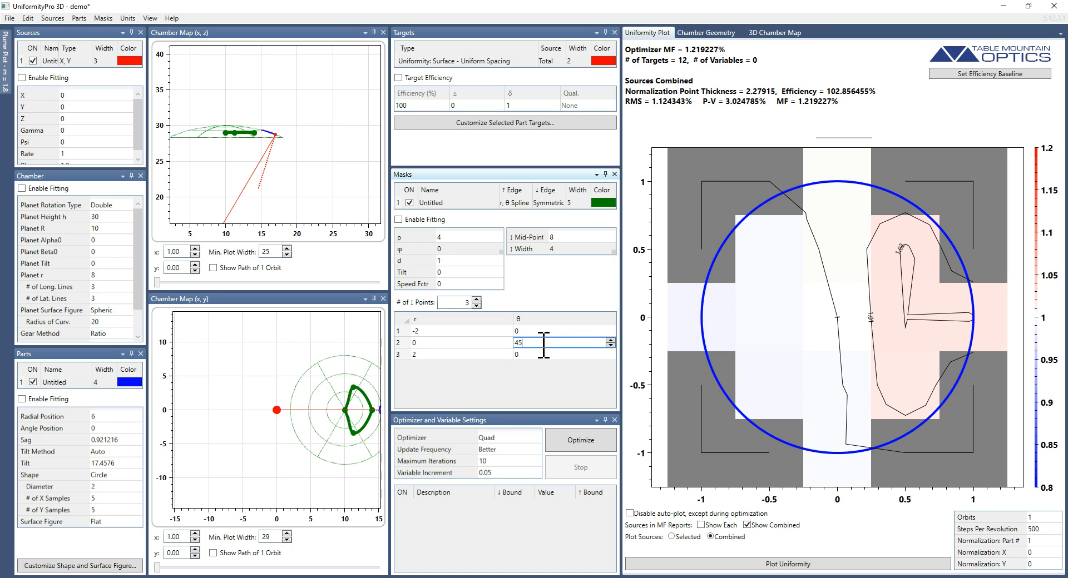
pyautogui.write('5')
pyautogui.press('Return')
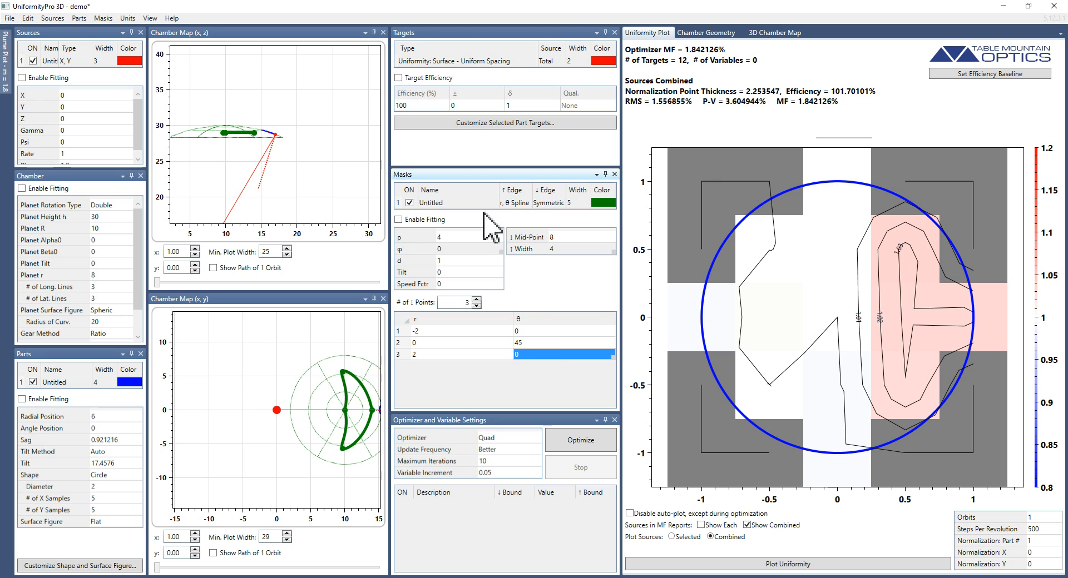
# - Convert the mask's upper edge from r, θ Spline to an r, θ Table with 3 points
pyautogui.click(520, 203)
pyautogui.click(526, 203)
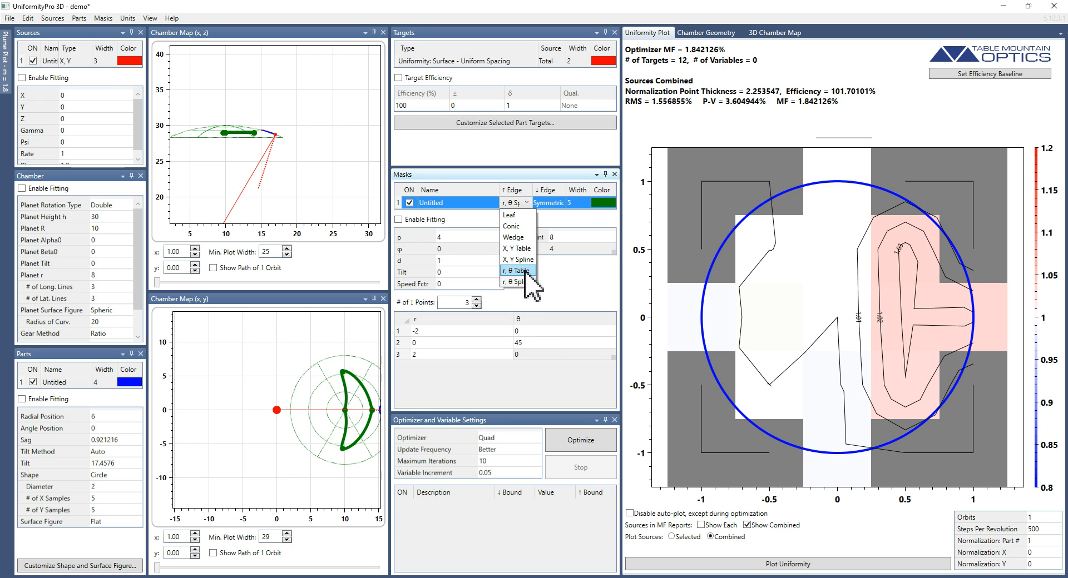
pyautogui.click(518, 271)
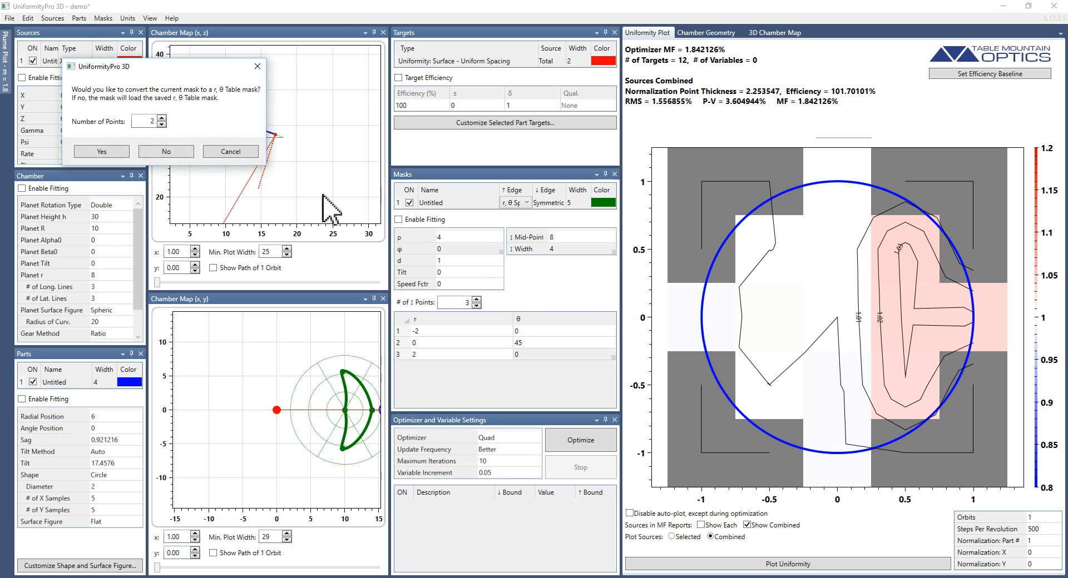
pyautogui.click(161, 118)
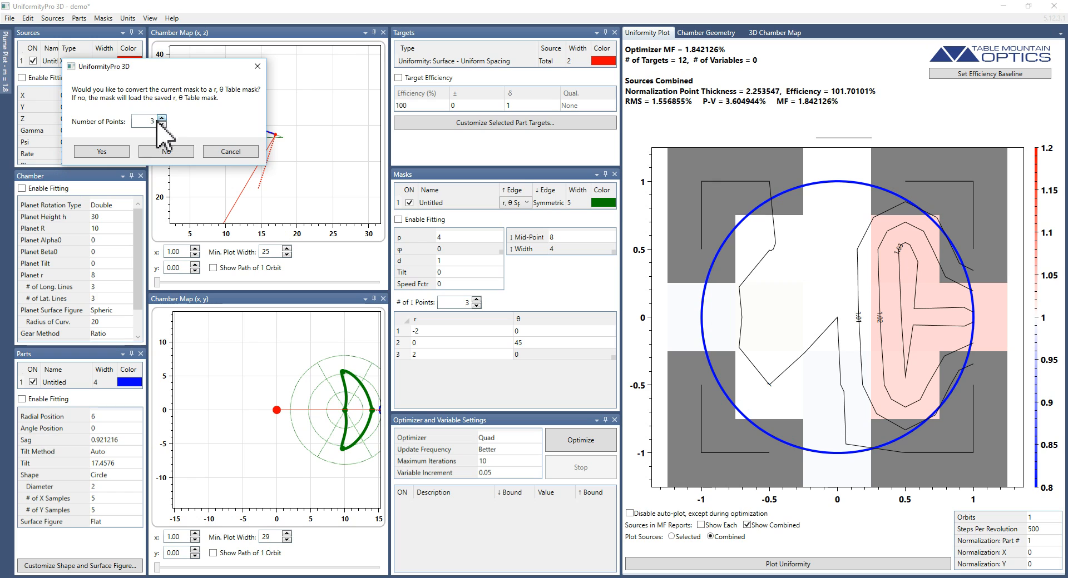
pyautogui.click(117, 152)
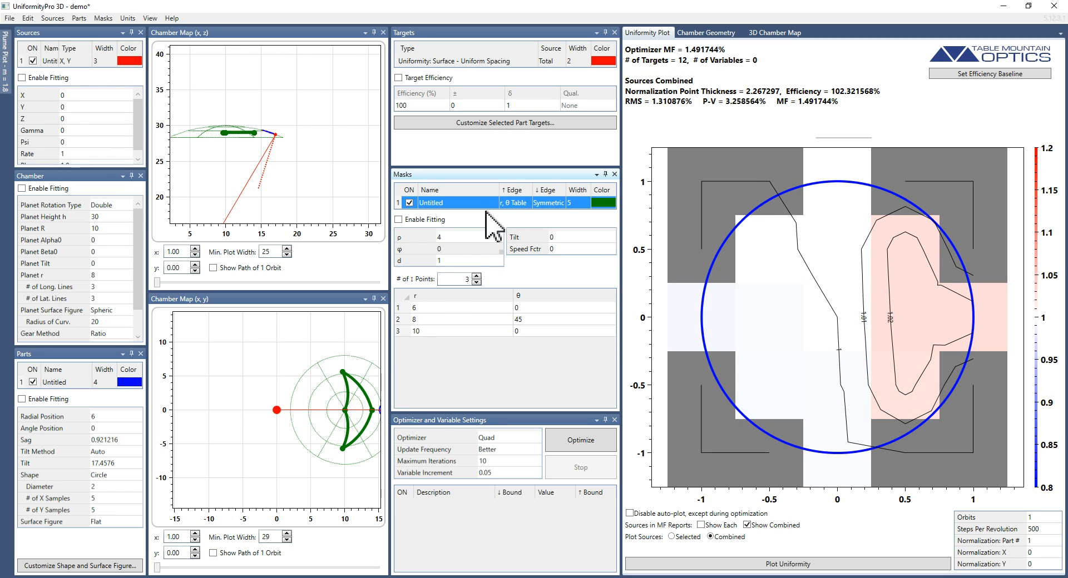
# - Convert the mask's upper edge back to an r, θ Spline with 3 points
pyautogui.click(520, 202)
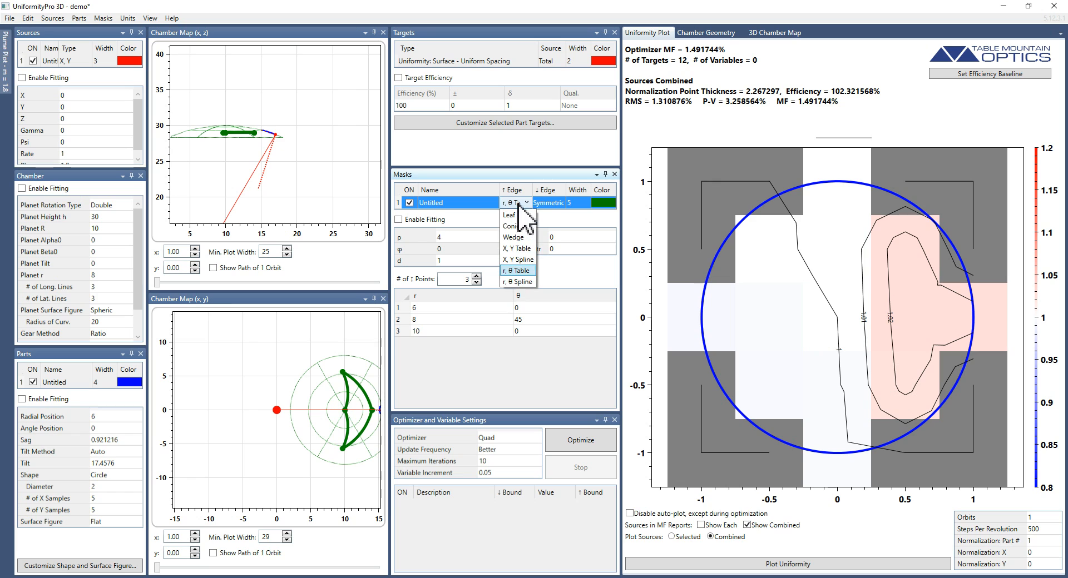
pyautogui.click(517, 282)
pyautogui.click(142, 174)
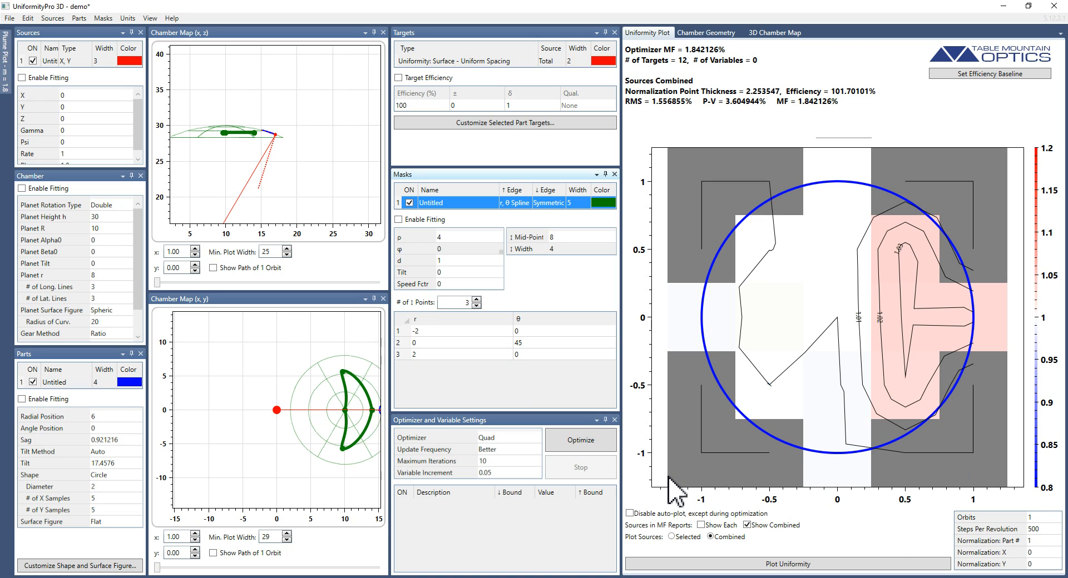
pyautogui.click(630, 513)
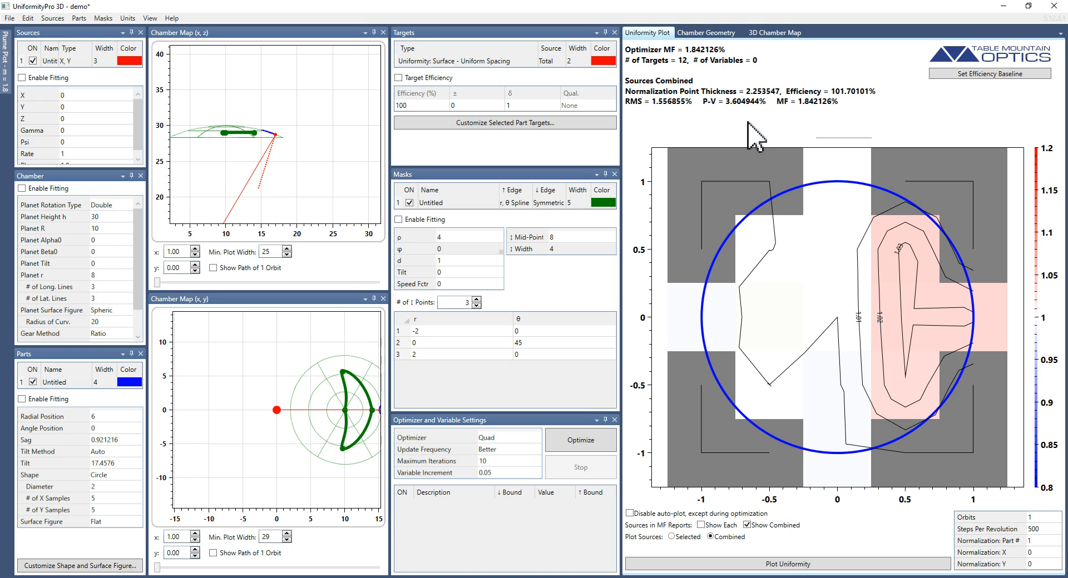
# - Add a new source at X 10, Y 10 and widen the x, y chamber map's minimum plot width to 42
pyautogui.rightClick(67, 31)
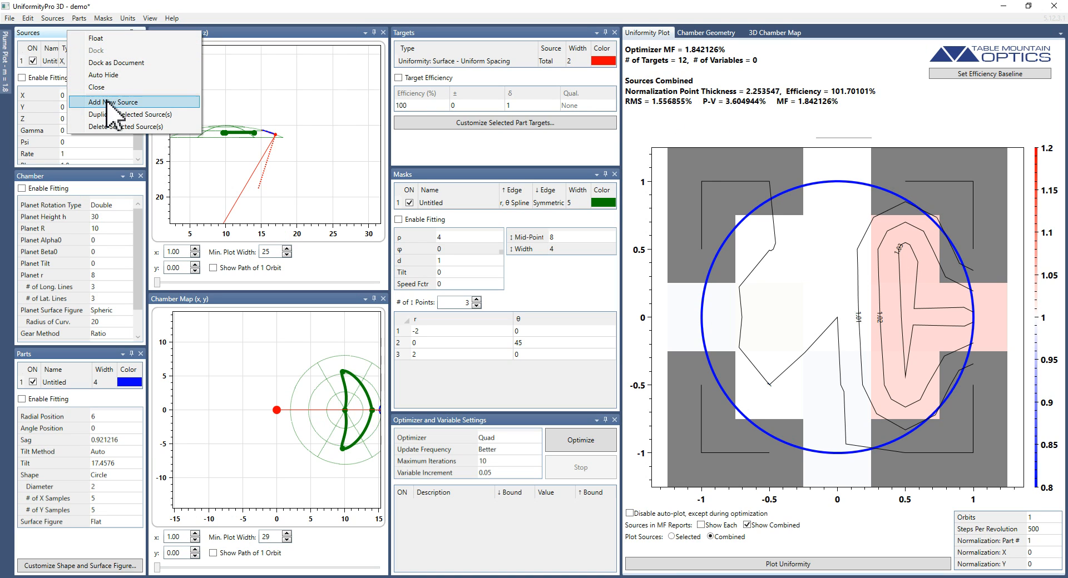
pyautogui.click(105, 98)
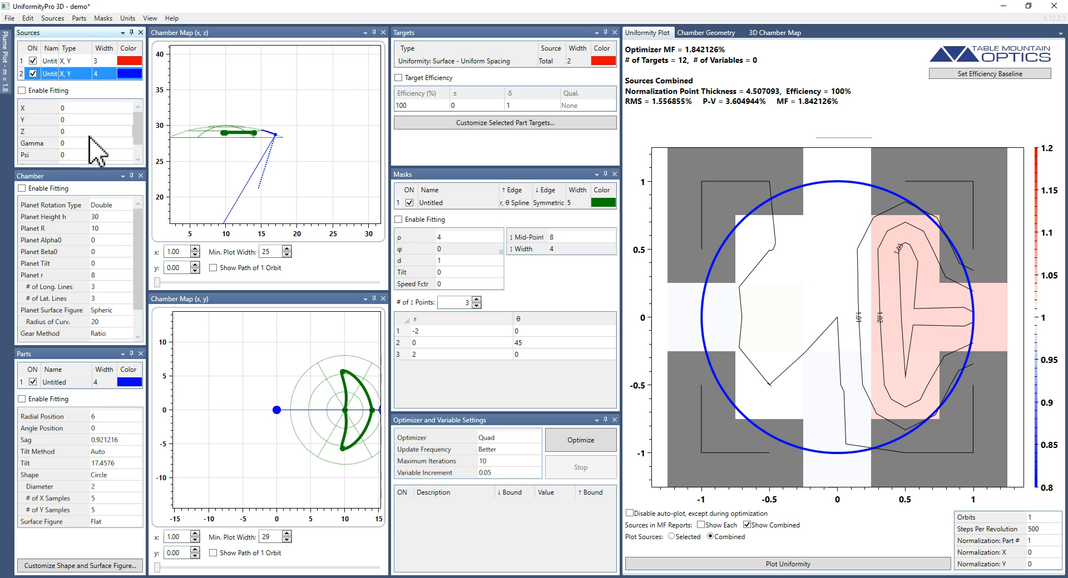
pyautogui.click(76, 109)
pyautogui.write('10')
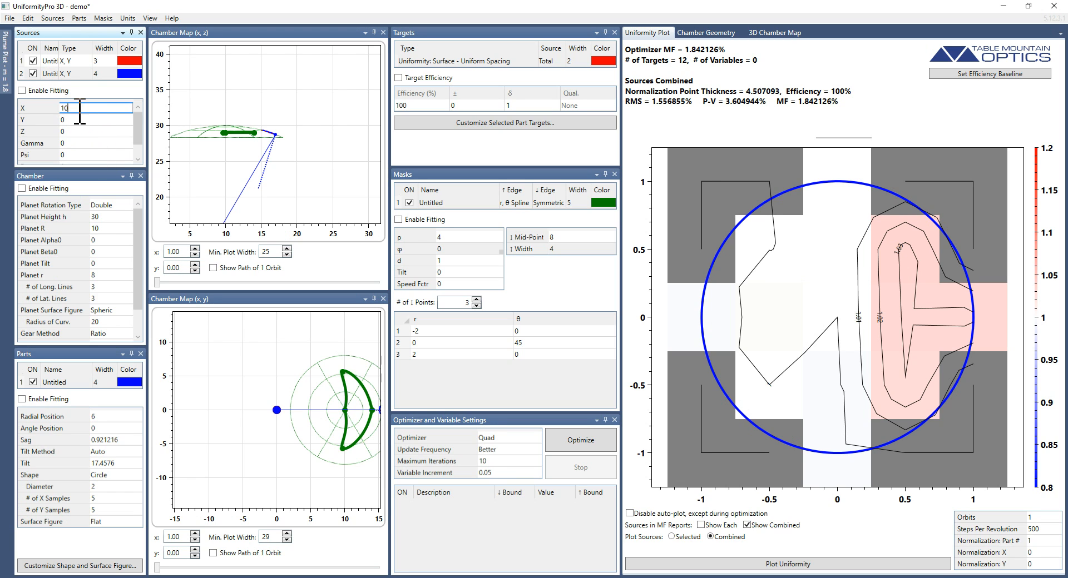
pyautogui.press('Tab')
pyautogui.write('10')
pyautogui.press('Tab')
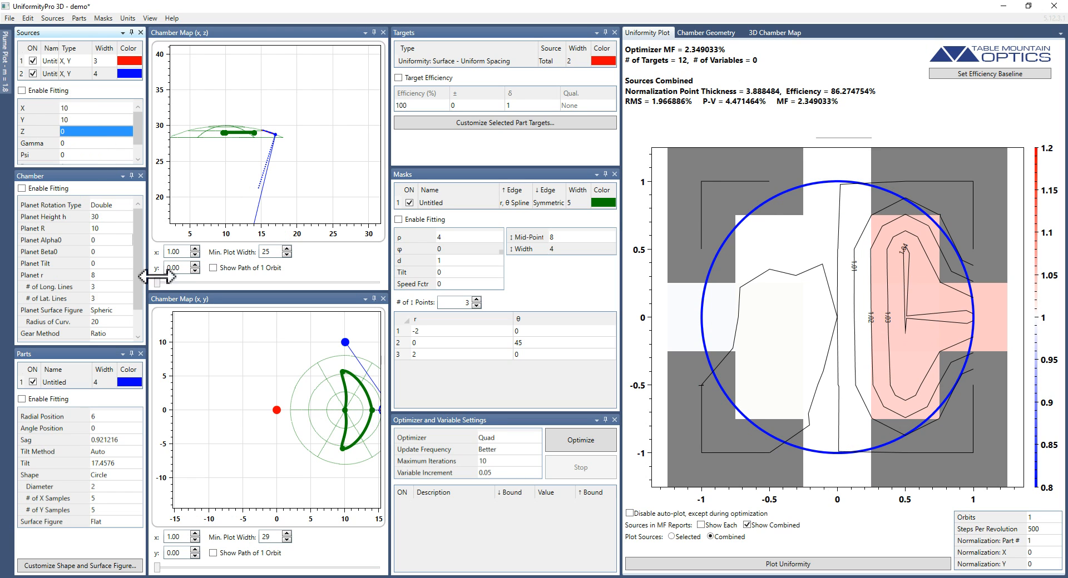
pyautogui.scroll(13, 272, 538)
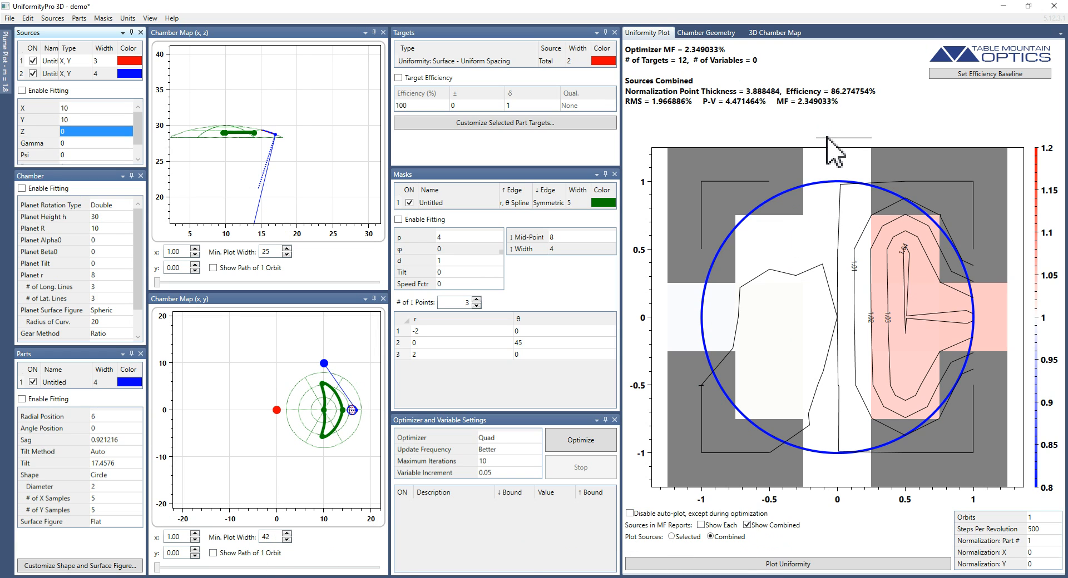
# - Include each individual source in the MF reports and enlarge the report area above the uniformity plot
pyautogui.moveTo(829, 137); pyautogui.dragTo(829, 190)
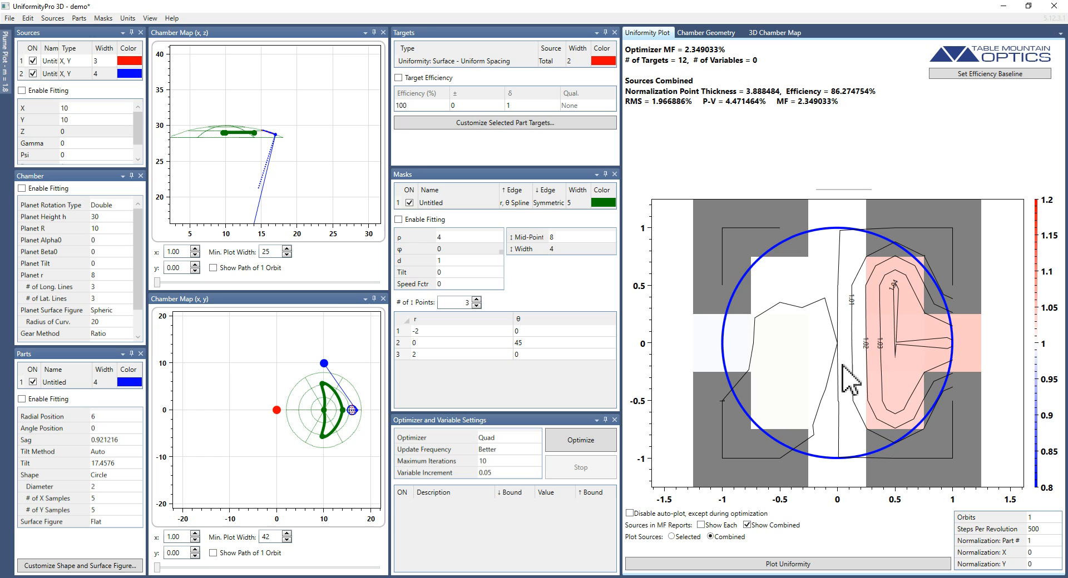
pyautogui.click(719, 526)
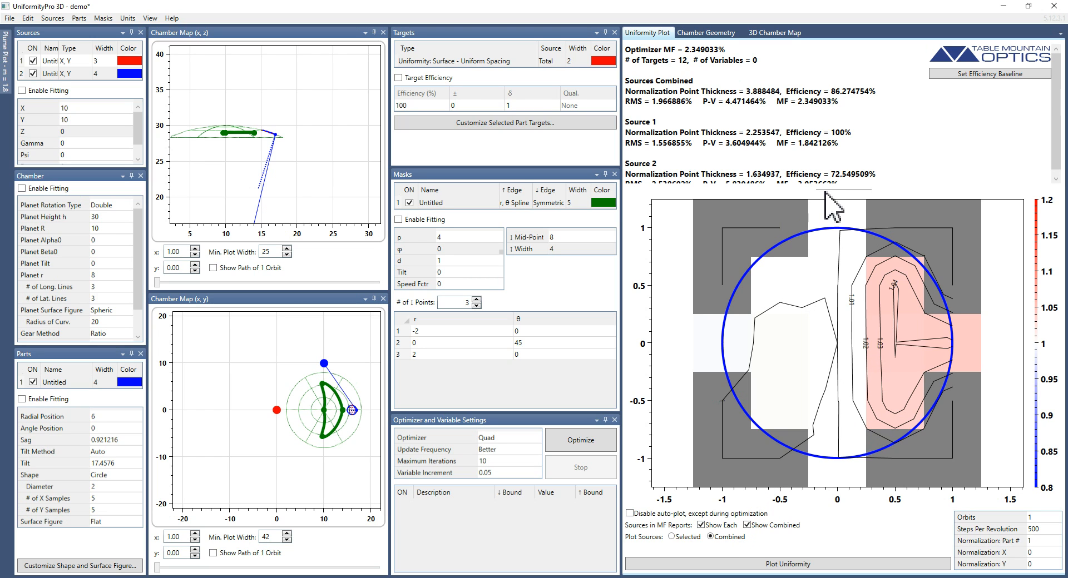
pyautogui.moveTo(825, 201); pyautogui.dragTo(825, 225)
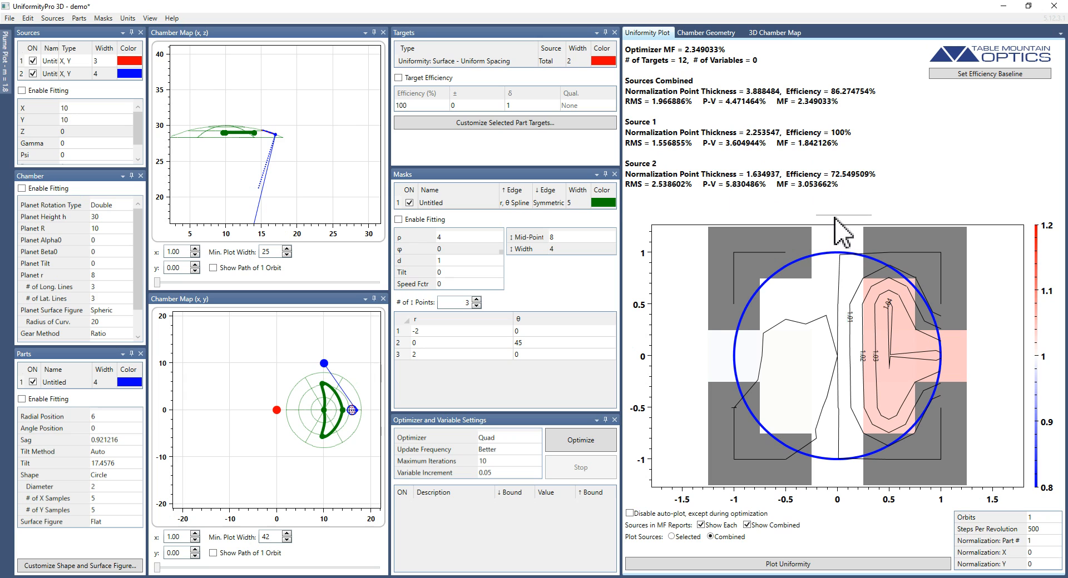
# - Shrink the MF report area, read through the source reports, and view the report's copy option
pyautogui.moveTo(839, 215); pyautogui.dragTo(841, 137)
pyautogui.scroll(-3, 850, 120)
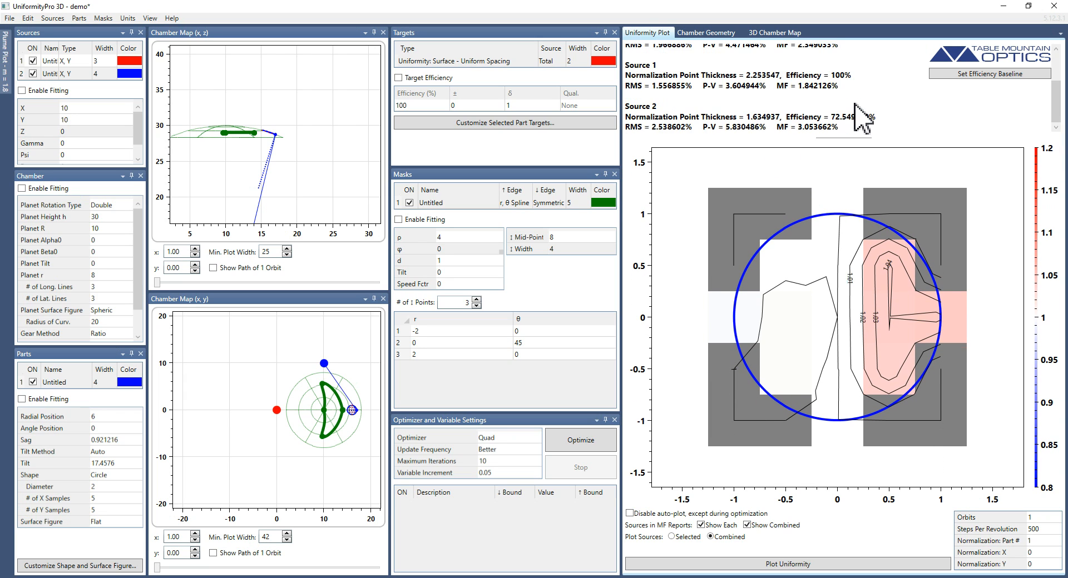
pyautogui.scroll(3, 856, 111)
pyautogui.rightClick(767, 69)
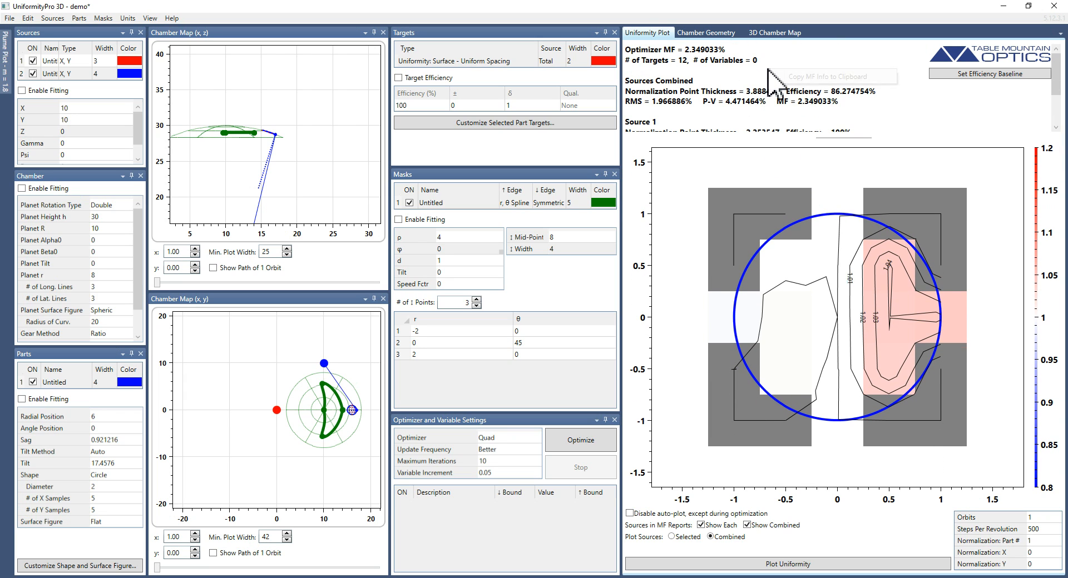
pyautogui.click(733, 84)
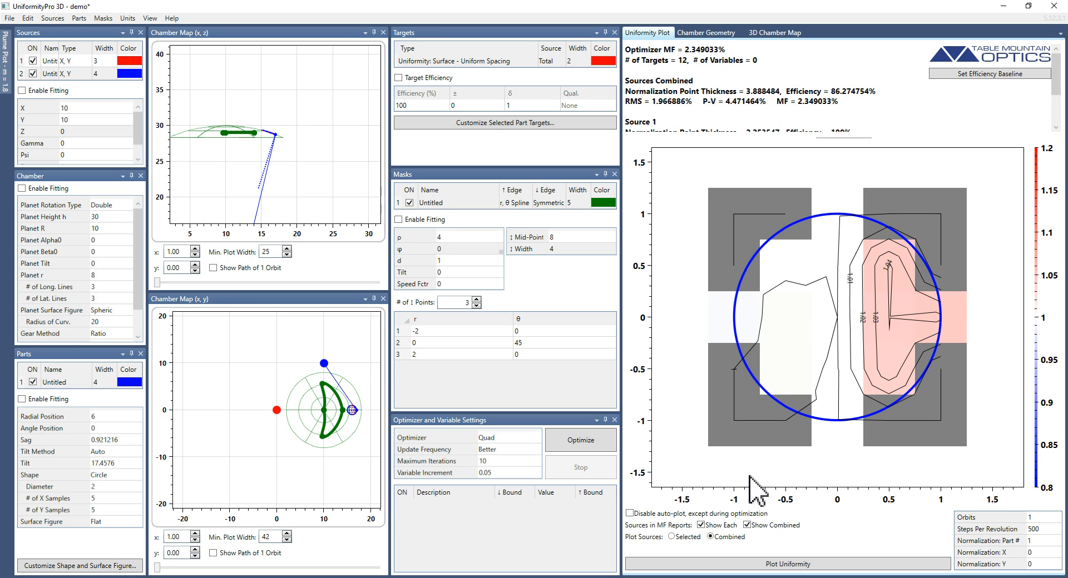
# - Toggle the individual and combined source results in the MF reports, leaving both hidden
pyautogui.click(745, 525)
pyautogui.click(727, 526)
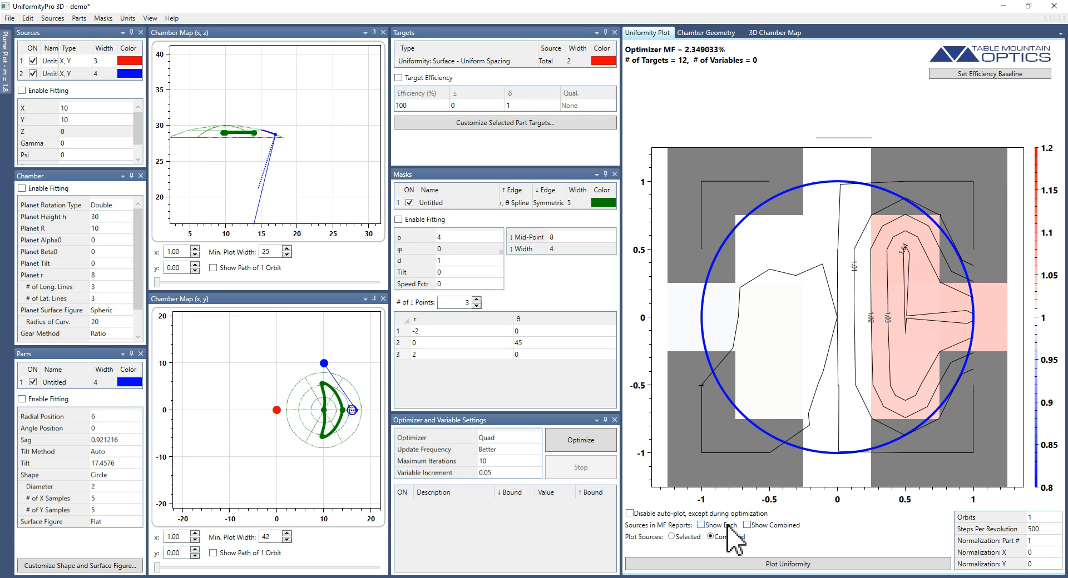
pyautogui.click(727, 526)
pyautogui.click(766, 526)
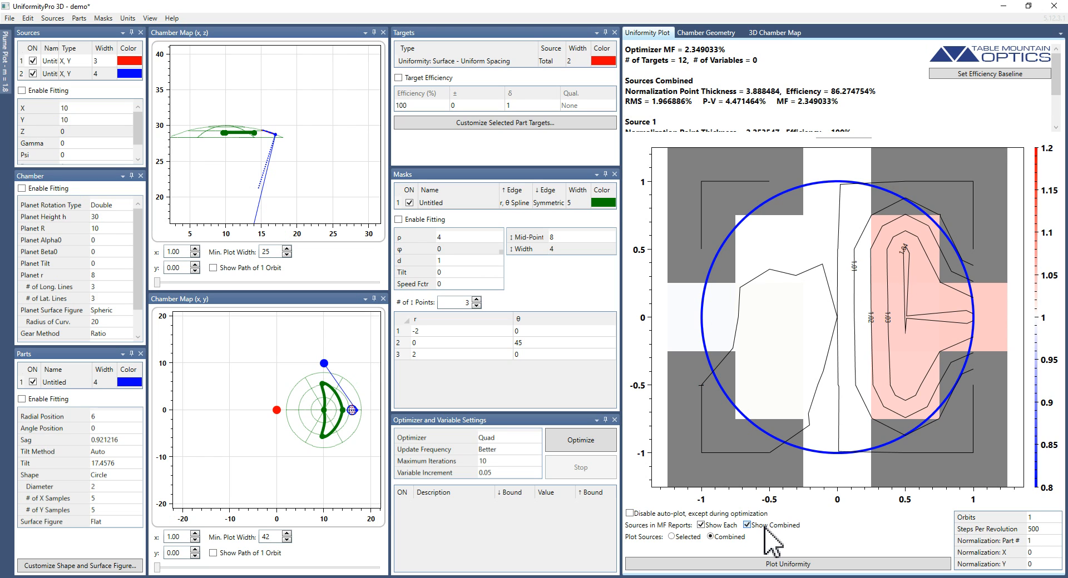
pyautogui.click(765, 526)
pyautogui.click(725, 527)
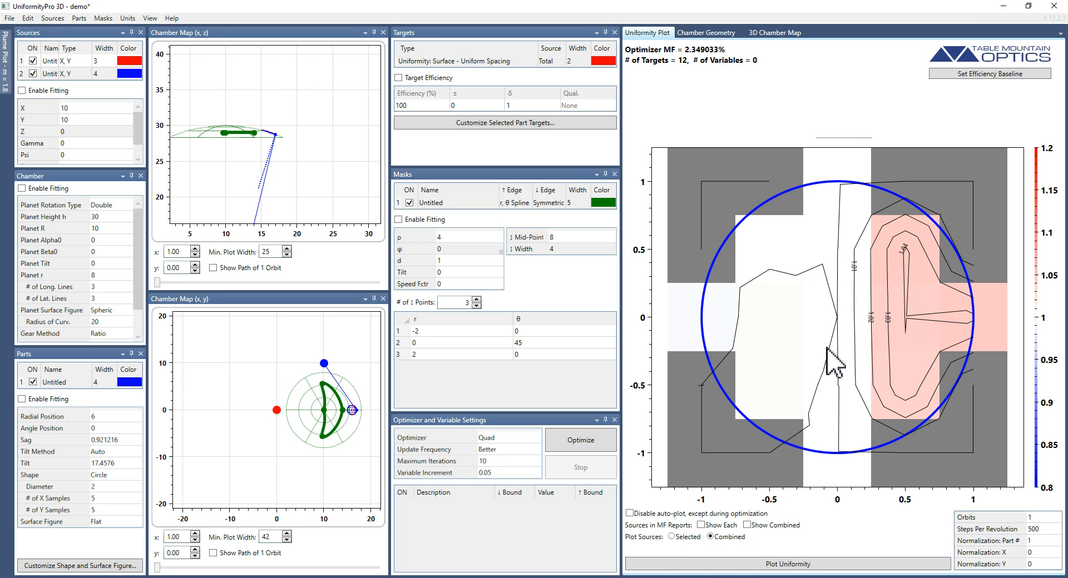
# - Plot only the selected source and alternate between the two sources to compare their uniformity plots
pyautogui.click(689, 537)
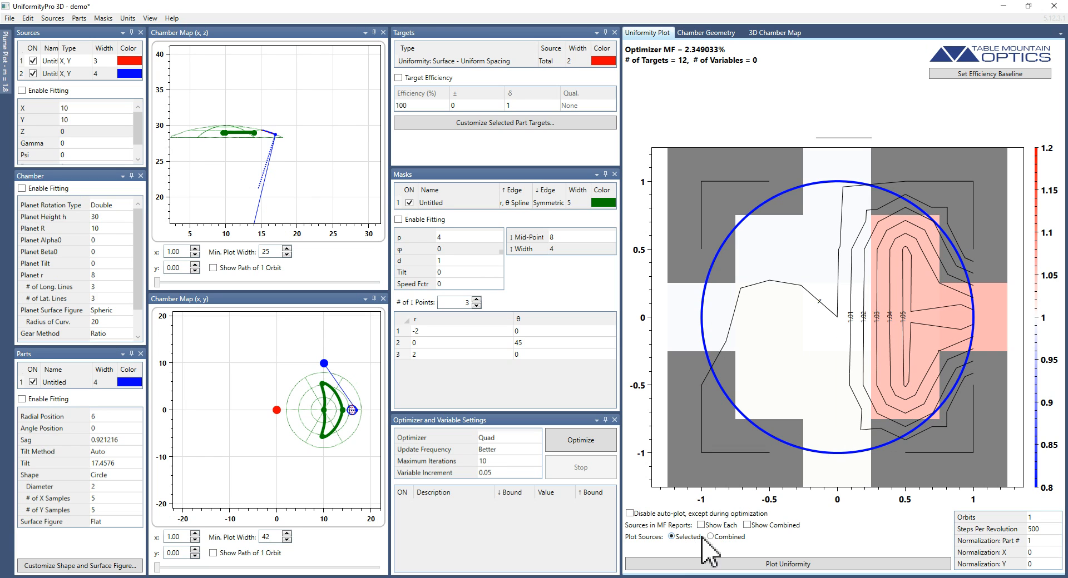
pyautogui.click(100, 63)
pyautogui.click(103, 75)
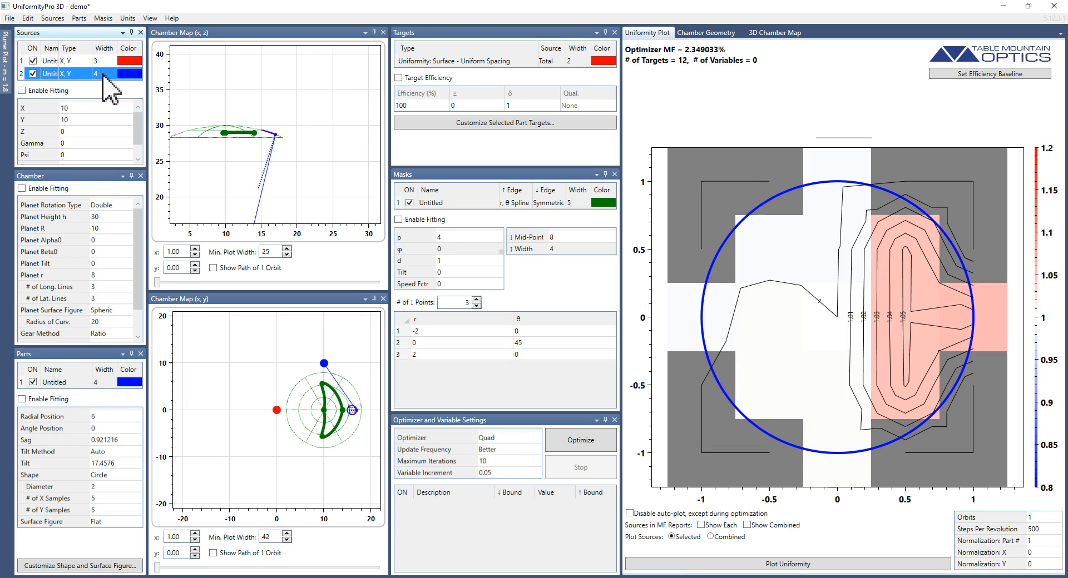
pyautogui.click(103, 63)
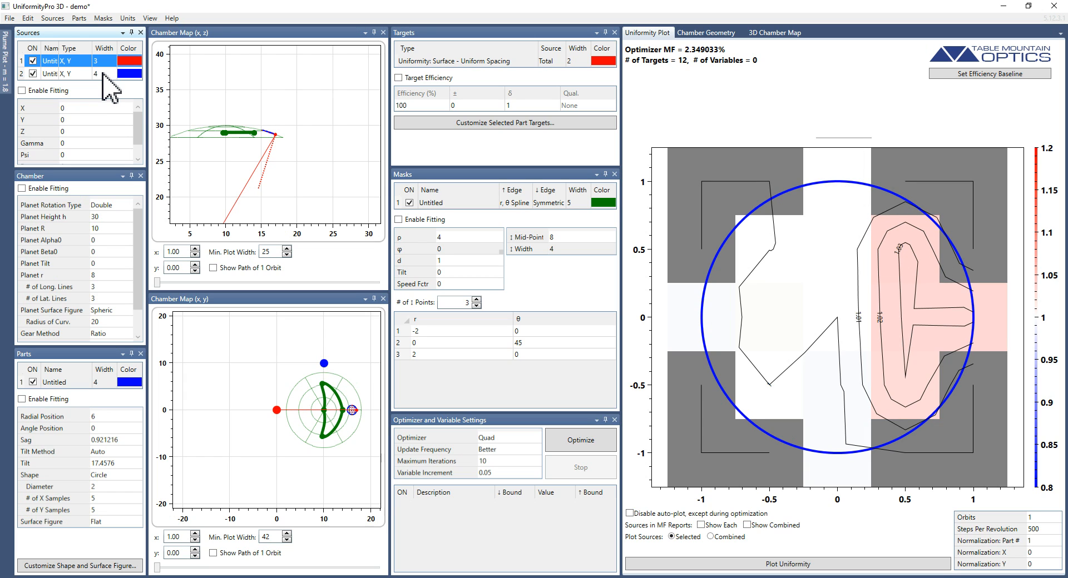
pyautogui.click(102, 74)
pyautogui.click(100, 62)
pyautogui.click(103, 74)
pyautogui.click(104, 61)
# - Set the target type to Uniformity: Radial - Uniform Spacing and plot each source along with the combined curve
pyautogui.click(506, 63)
pyautogui.click(506, 62)
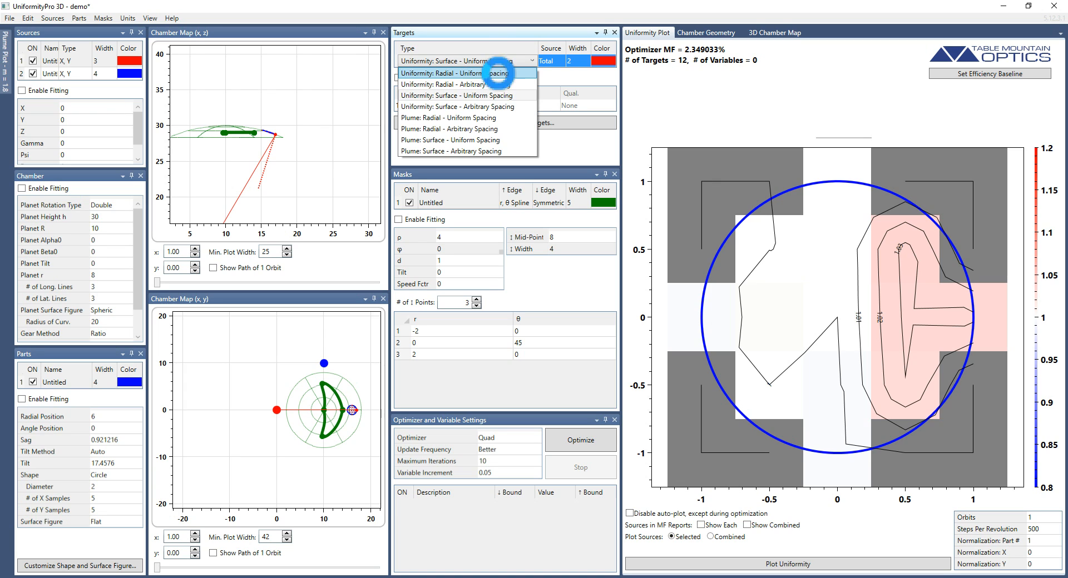
pyautogui.click(519, 73)
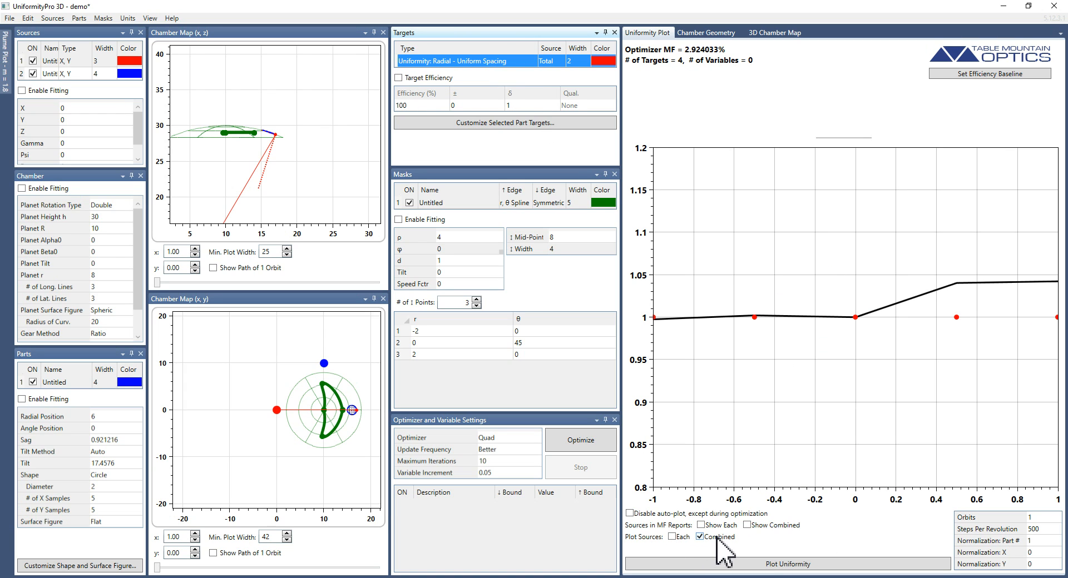
pyautogui.click(672, 538)
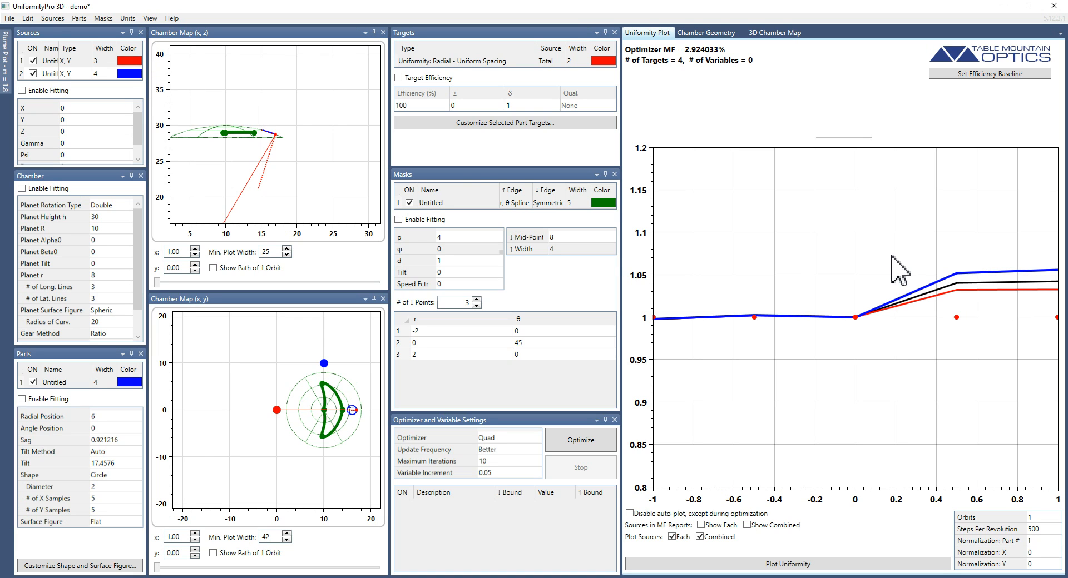
# - Show both the individual and combined source results in the MF reports and enlarge the report area to fit them
pyautogui.click(722, 526)
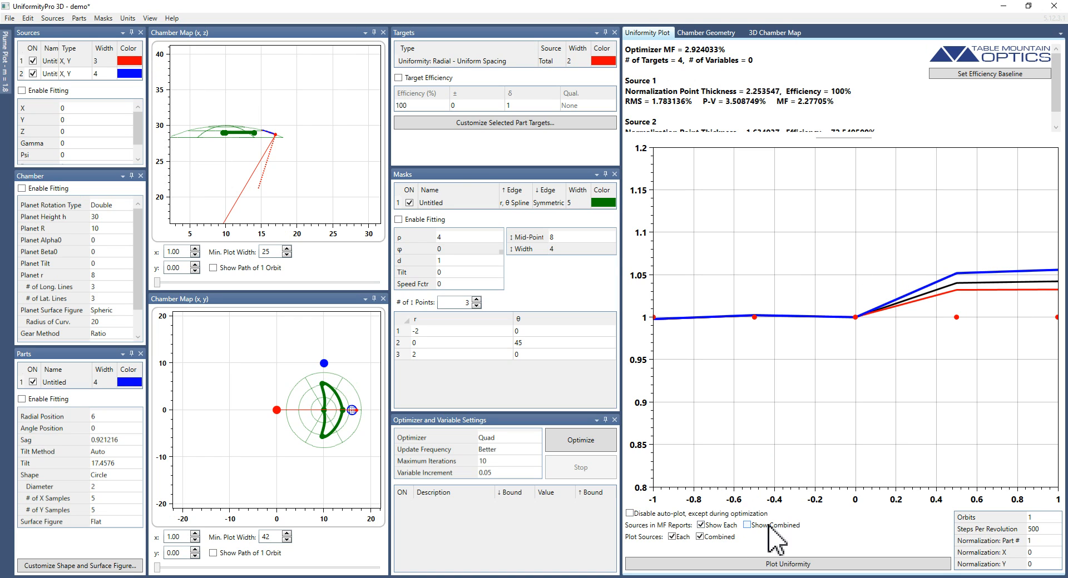
pyautogui.click(769, 526)
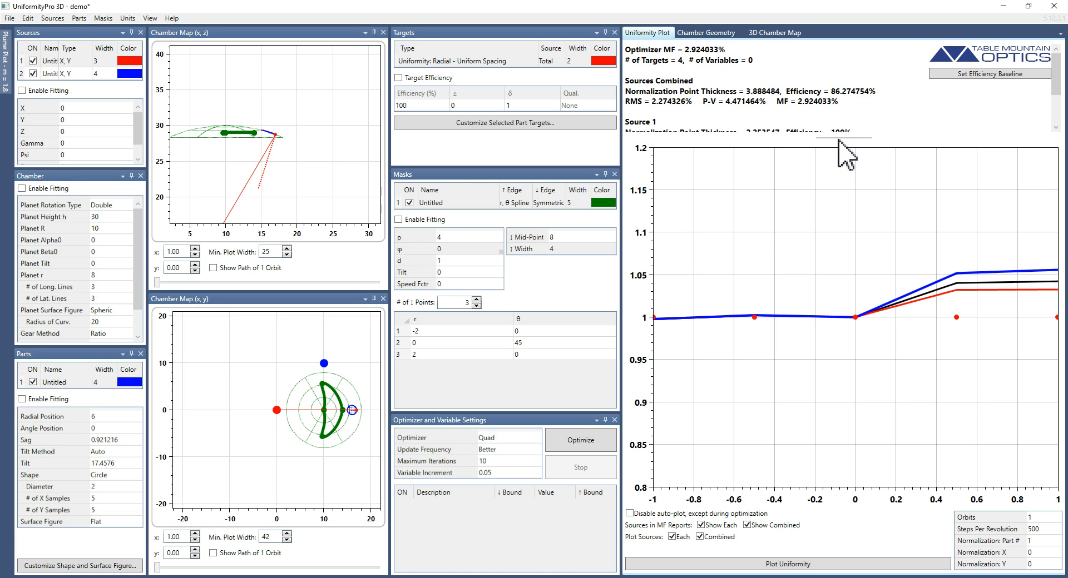
pyautogui.moveTo(842, 138); pyautogui.dragTo(842, 206)
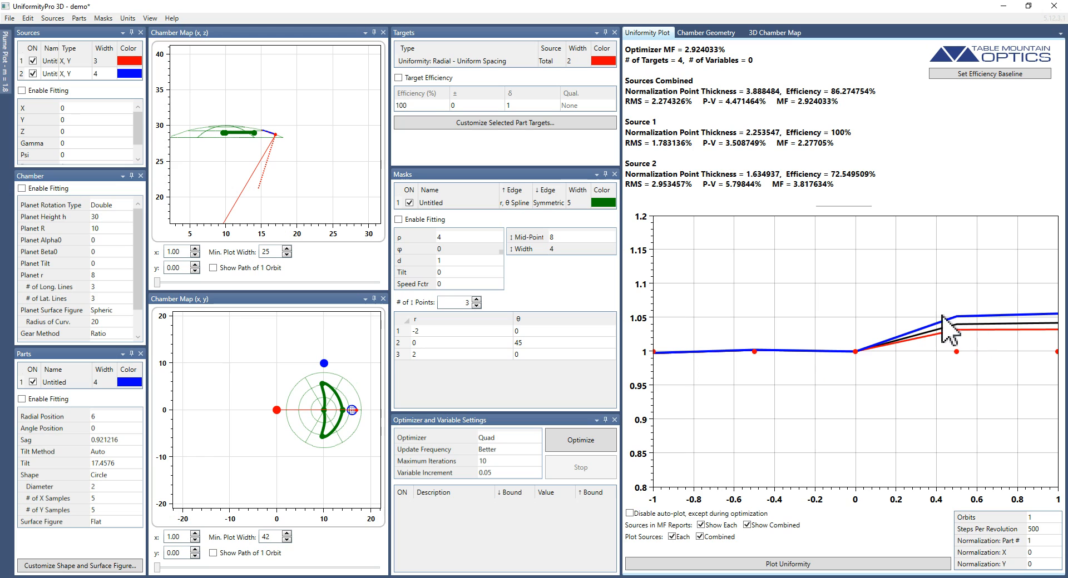
# - Set the target type back to Uniformity: Surface - Uniform Spacing and compare the surface plots of the two sources
pyautogui.click(492, 62)
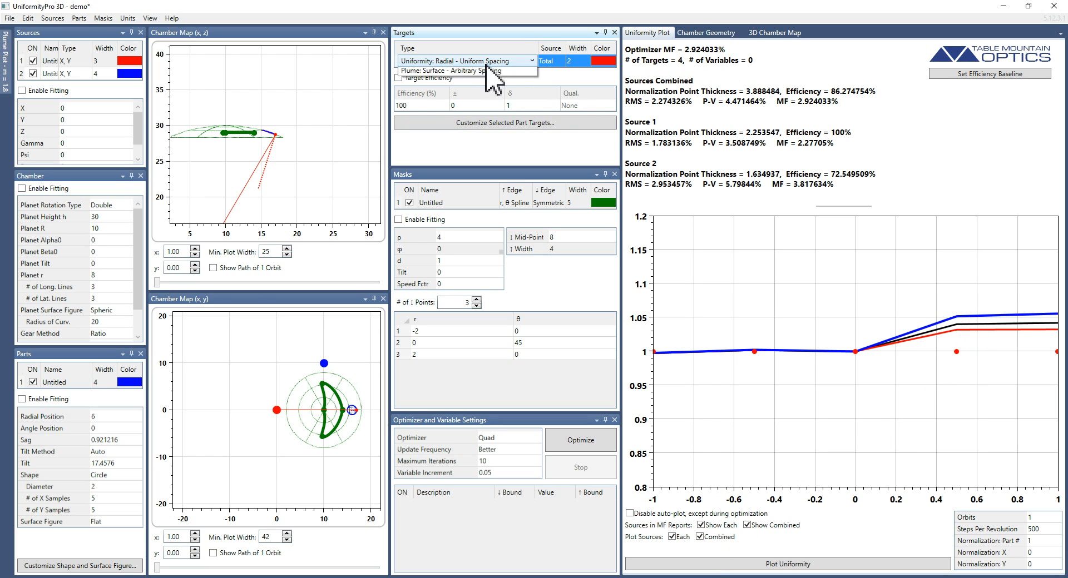
pyautogui.click(481, 96)
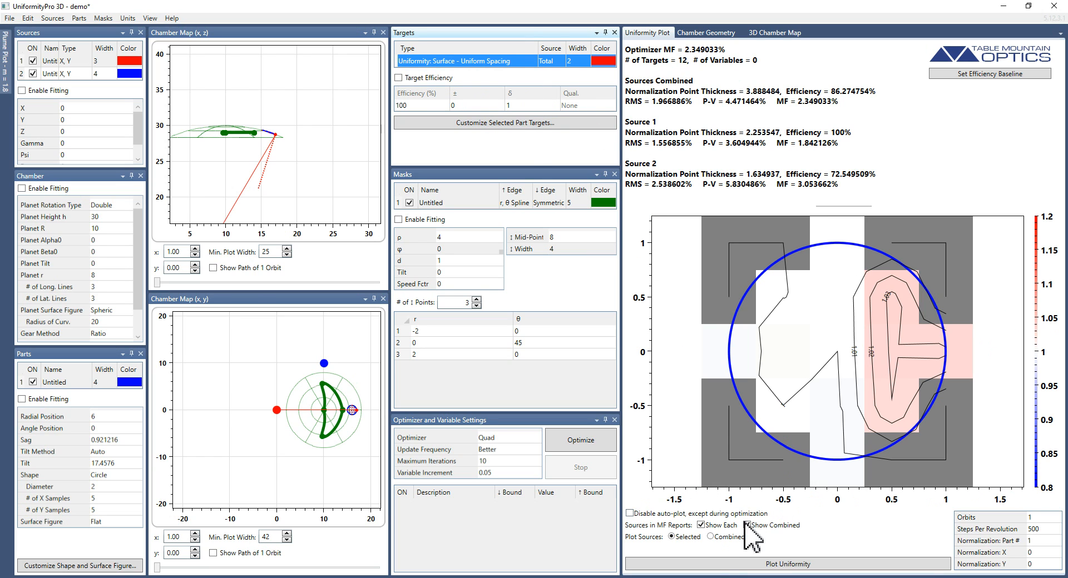
pyautogui.click(104, 62)
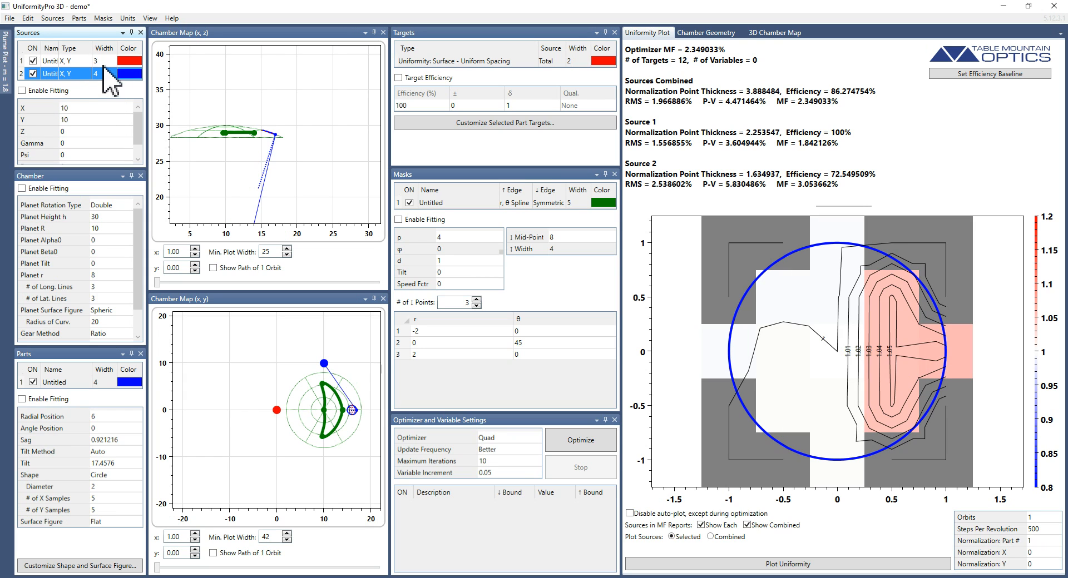
pyautogui.click(105, 73)
pyautogui.click(104, 61)
pyautogui.click(104, 75)
pyautogui.click(106, 62)
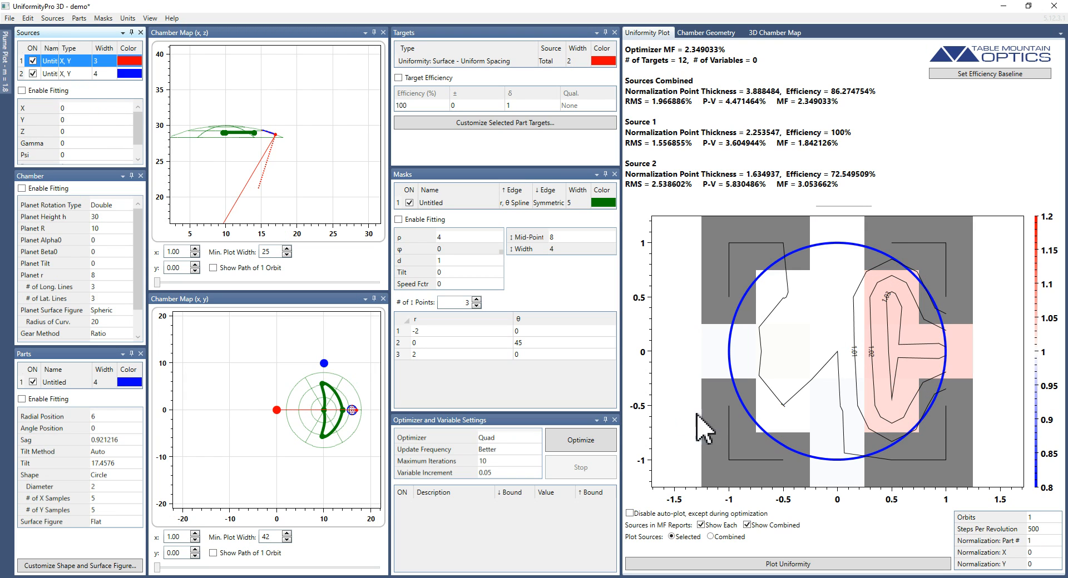
# - Plot the combined sources and view the options for copying the plot's image, normalized data and unnormalized data
pyautogui.click(725, 537)
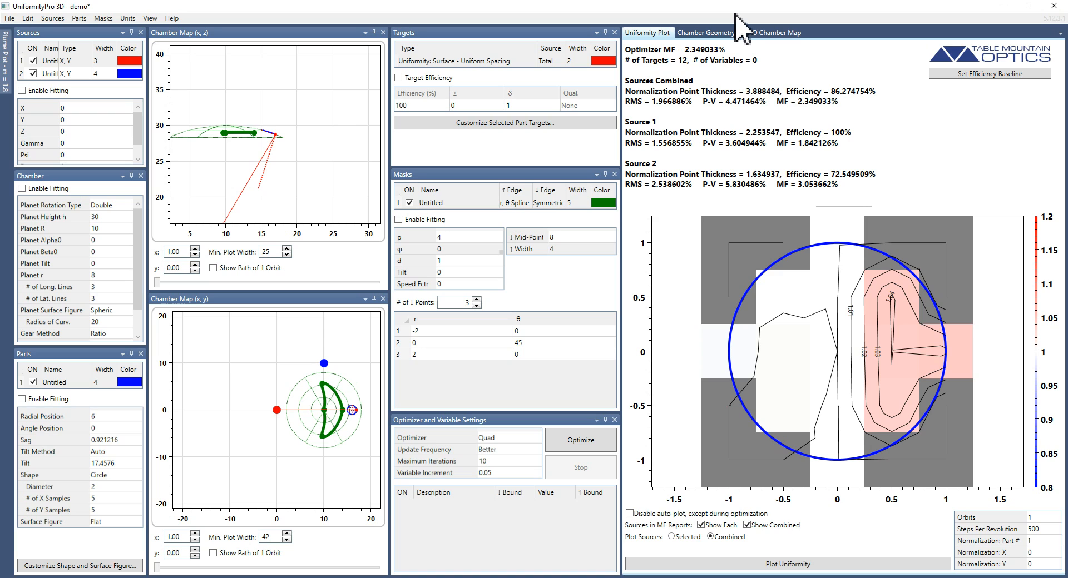
pyautogui.rightClick(806, 350)
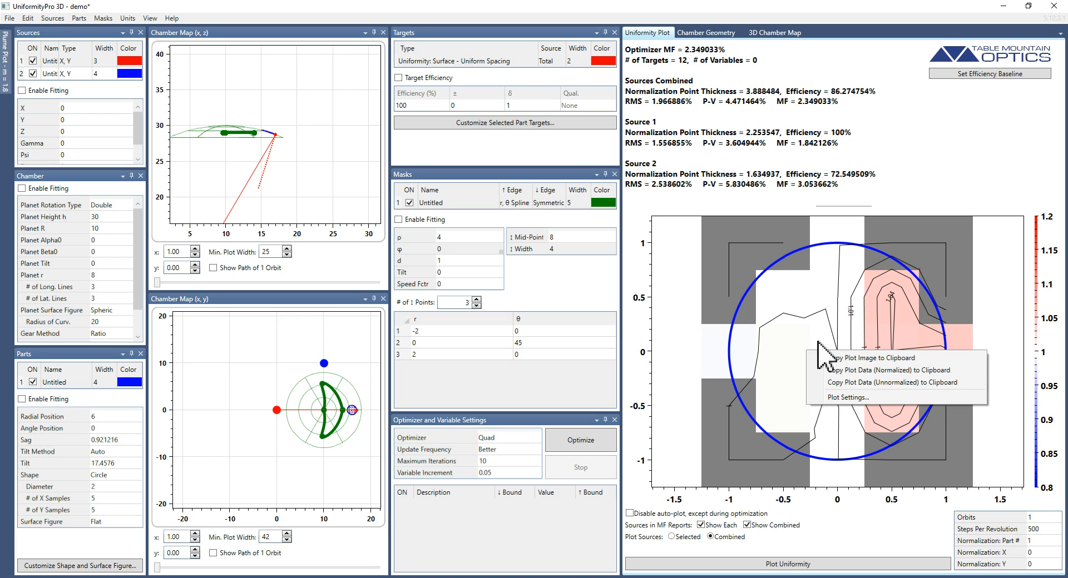
pyautogui.click(829, 327)
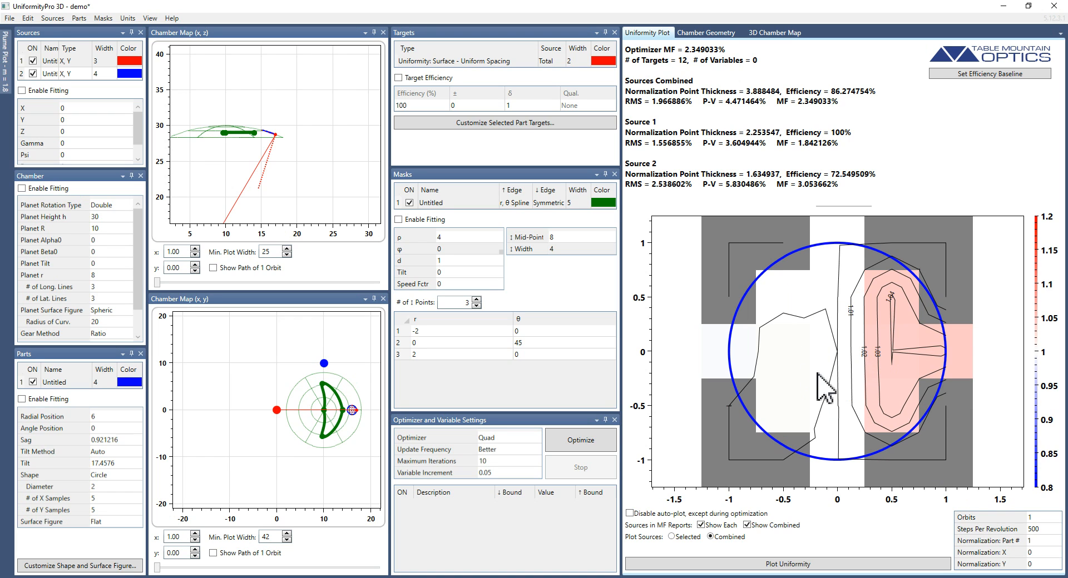
pyautogui.rightClick(799, 360)
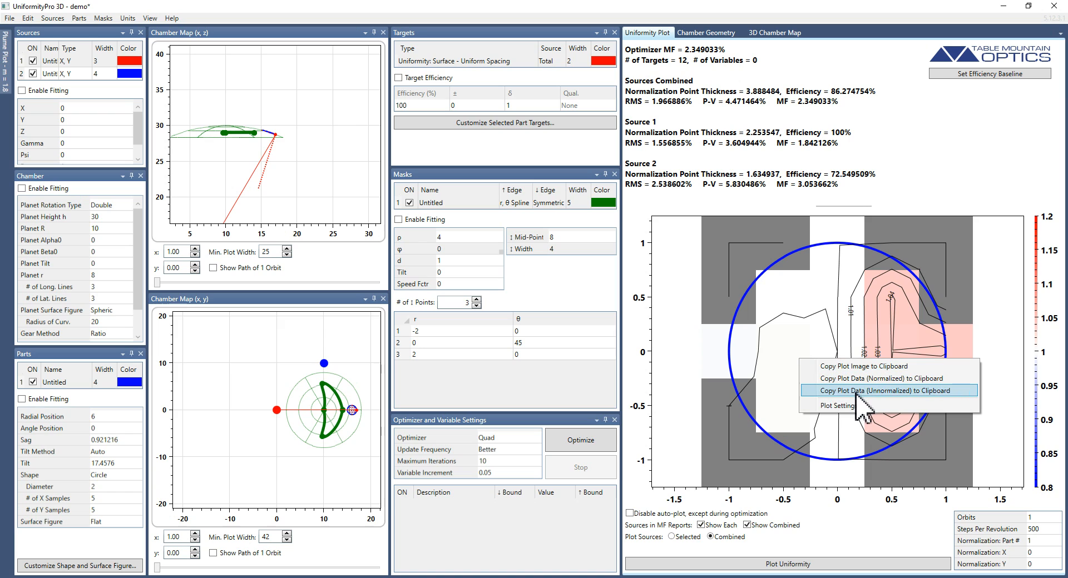
pyautogui.click(778, 363)
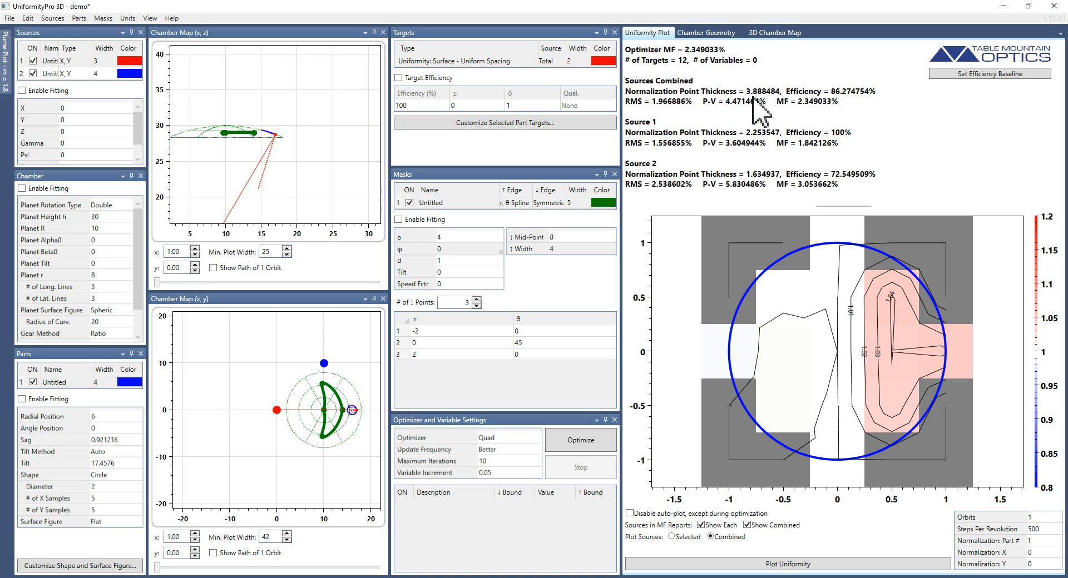
# - Open the uniformity plot's settings and view the options for the horizontal, vertical and color axes
pyautogui.rightClick(799, 351)
pyautogui.click(830, 398)
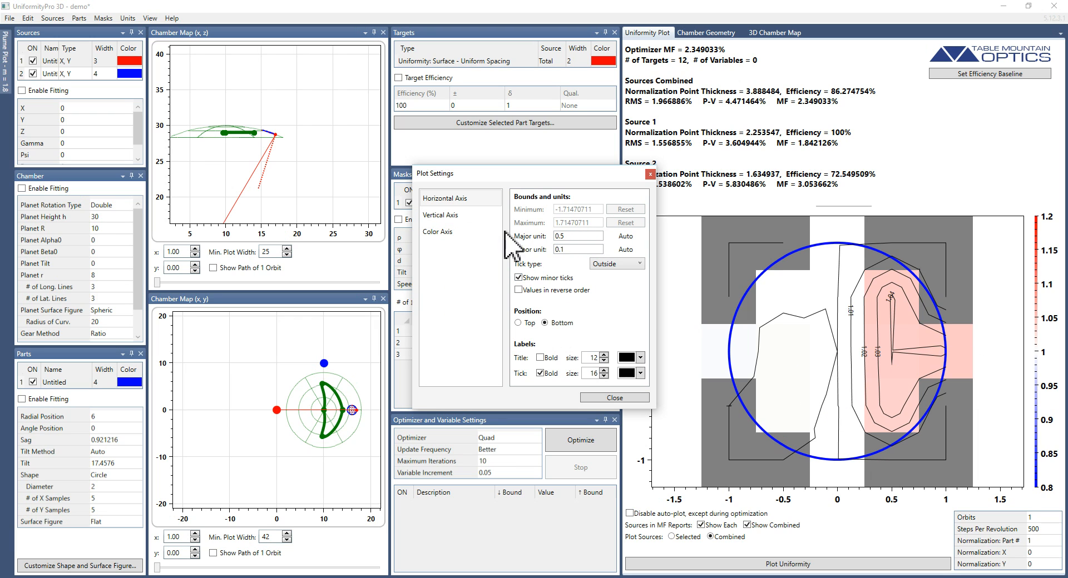
pyautogui.click(451, 216)
pyautogui.click(457, 231)
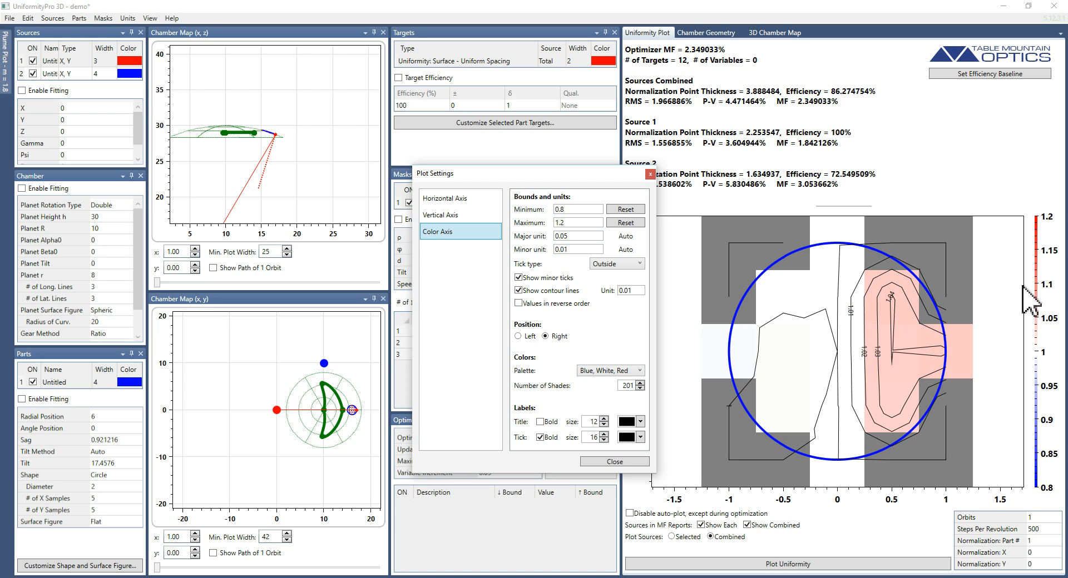
# - Try different color-axis palettes on the surface plot, including Black, White, Red; Cool; Hot; Hue Distinct; and Custom: 3 Colors
pyautogui.click(622, 371)
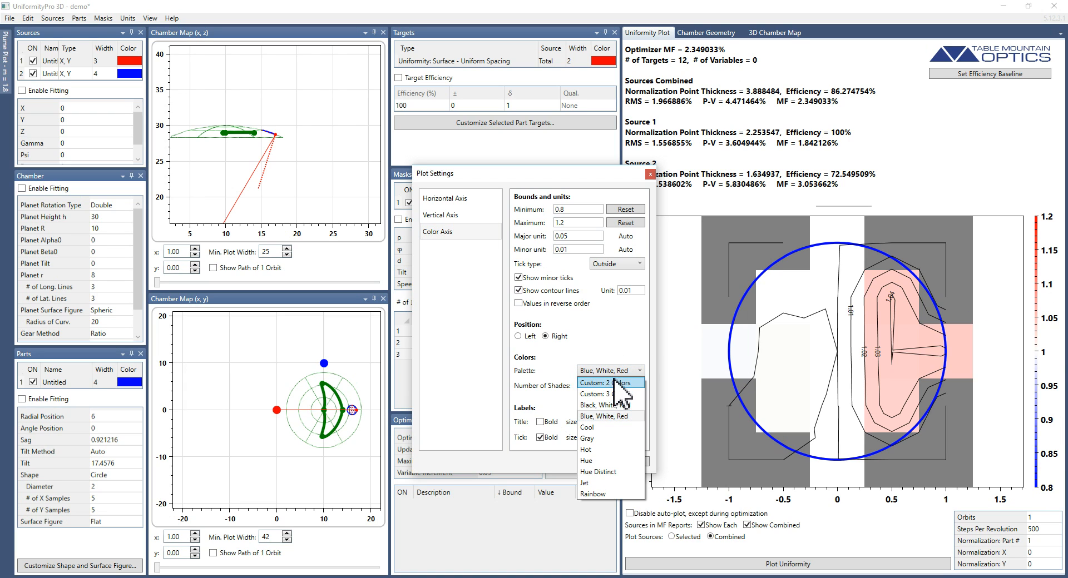
pyautogui.click(611, 403)
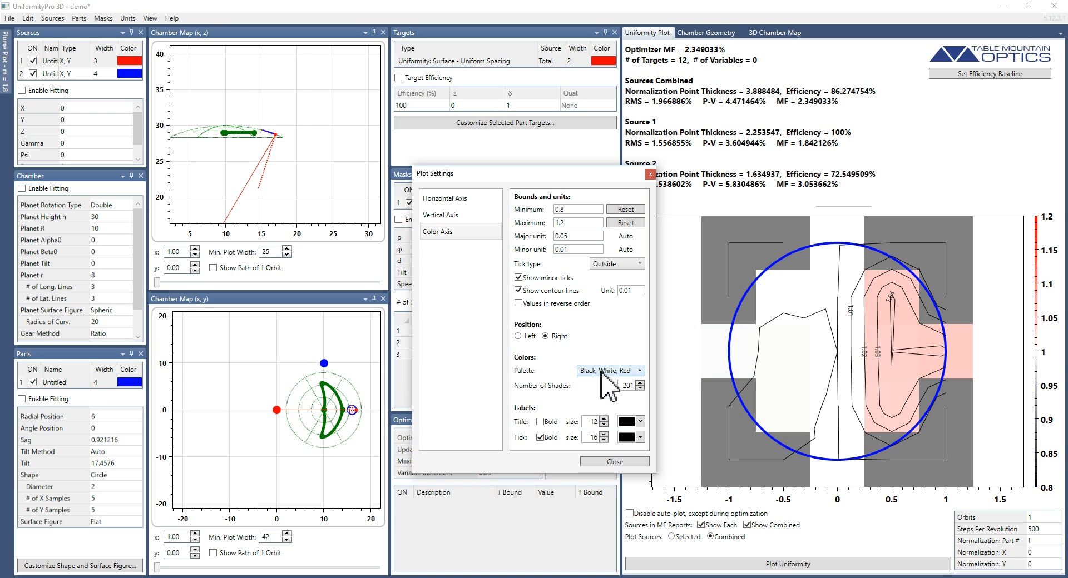
pyautogui.click(597, 372)
pyautogui.click(603, 434)
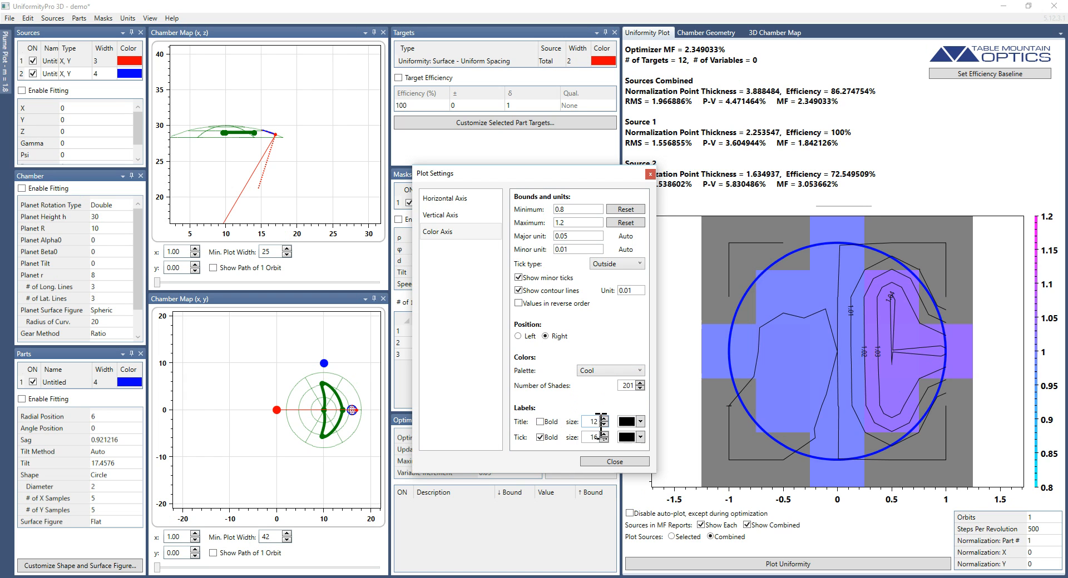
pyautogui.scroll(-4, 589, 384)
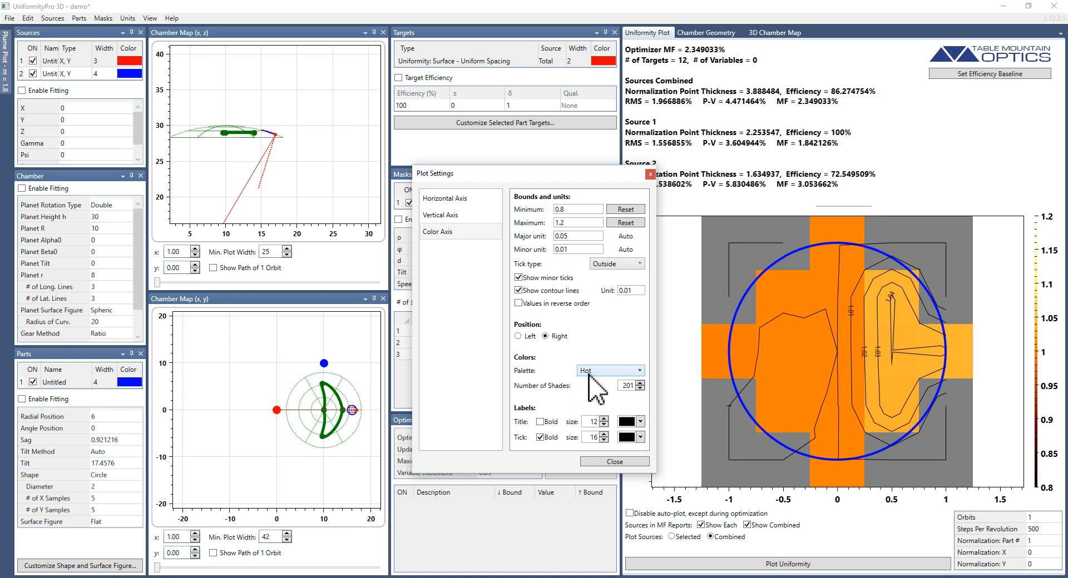
pyautogui.scroll(2, 589, 375)
pyautogui.click(589, 375)
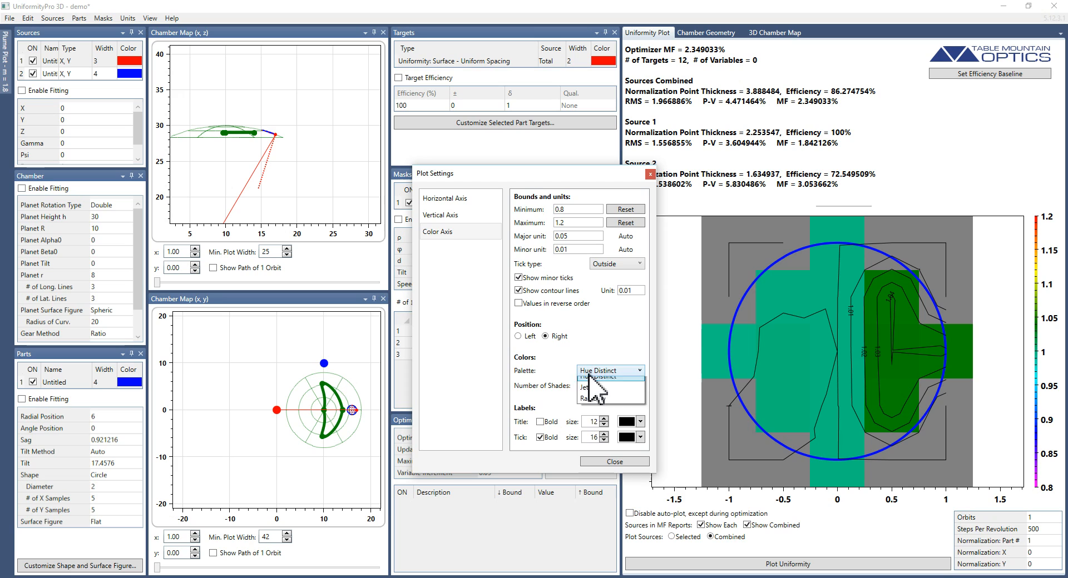
pyautogui.click(595, 393)
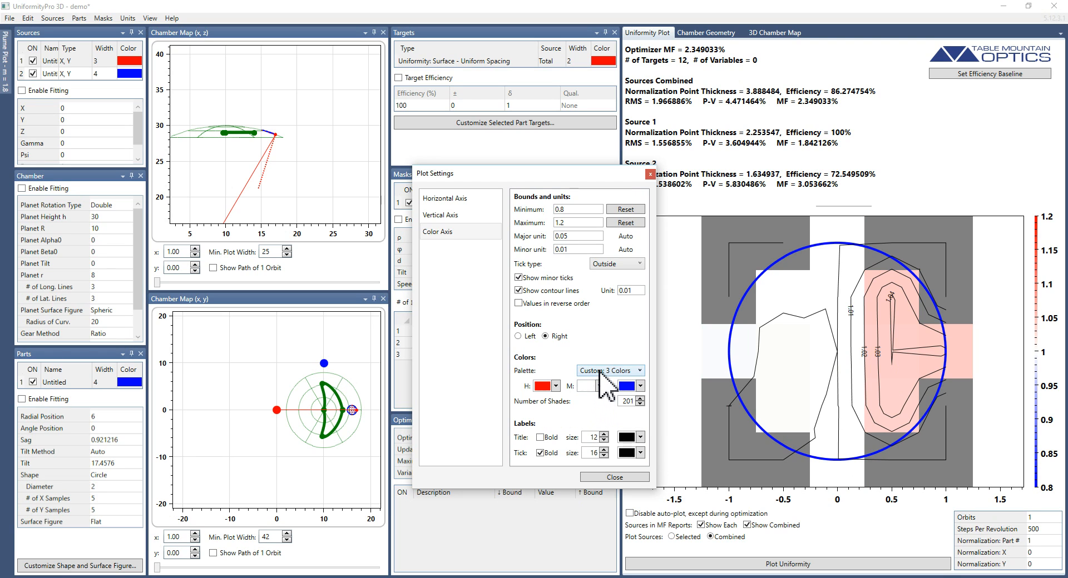
# - Set the color axis palette back to Blue, White, Red and close the plot settings
pyautogui.click(600, 371)
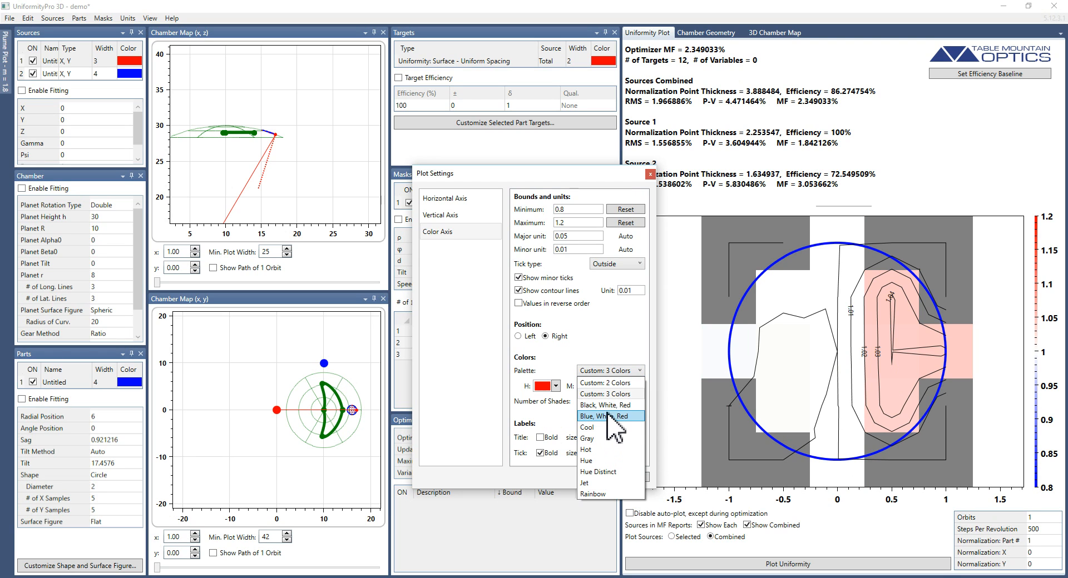
pyautogui.click(607, 412)
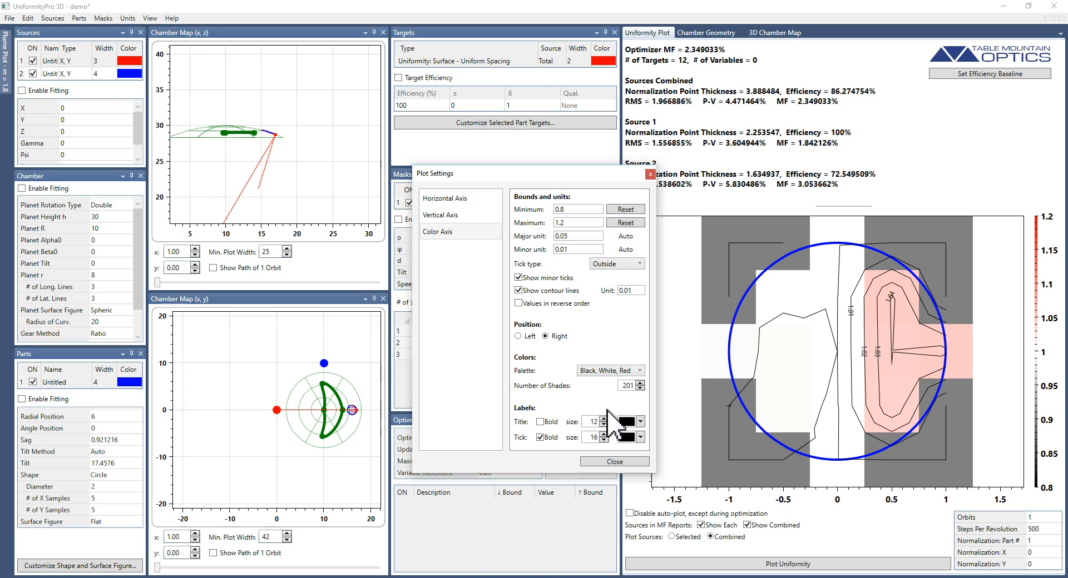
pyautogui.click(606, 371)
pyautogui.click(605, 418)
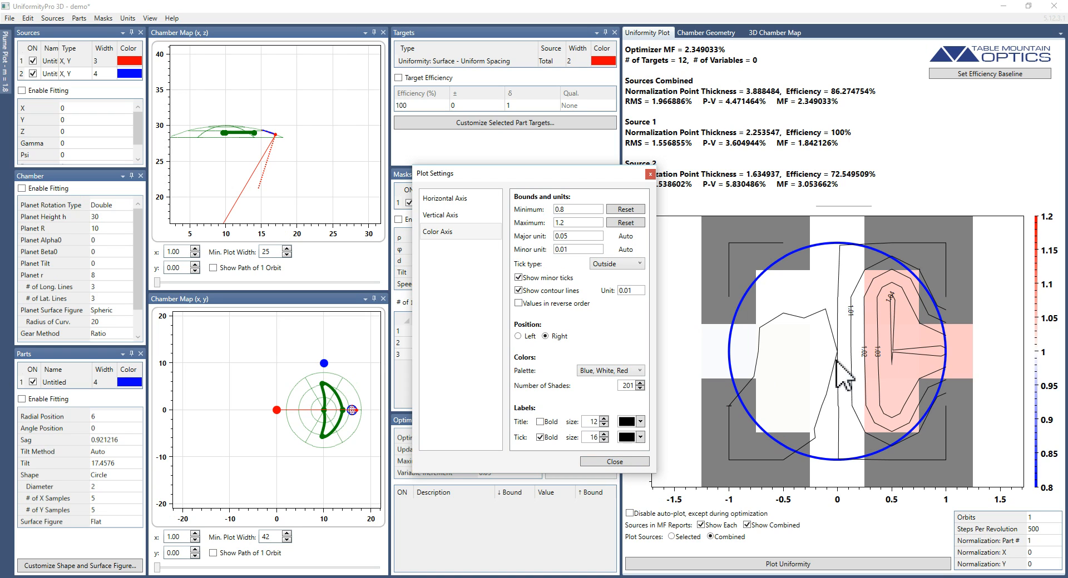
pyautogui.click(639, 461)
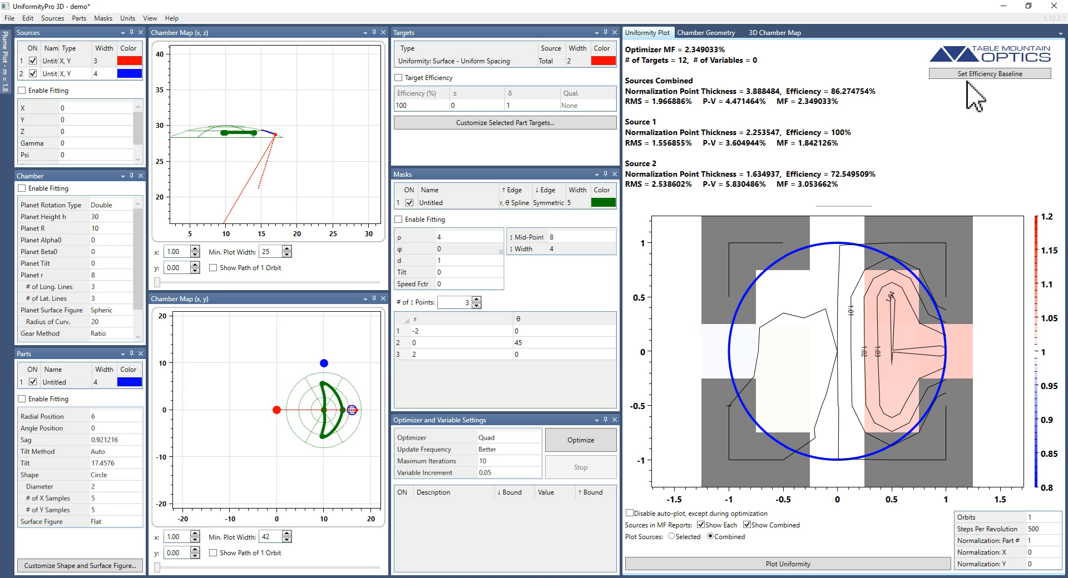
# - Set the efficiency baseline with the mask turned off, and turn the mask back on to compare efficiencies
pyautogui.click(410, 203)
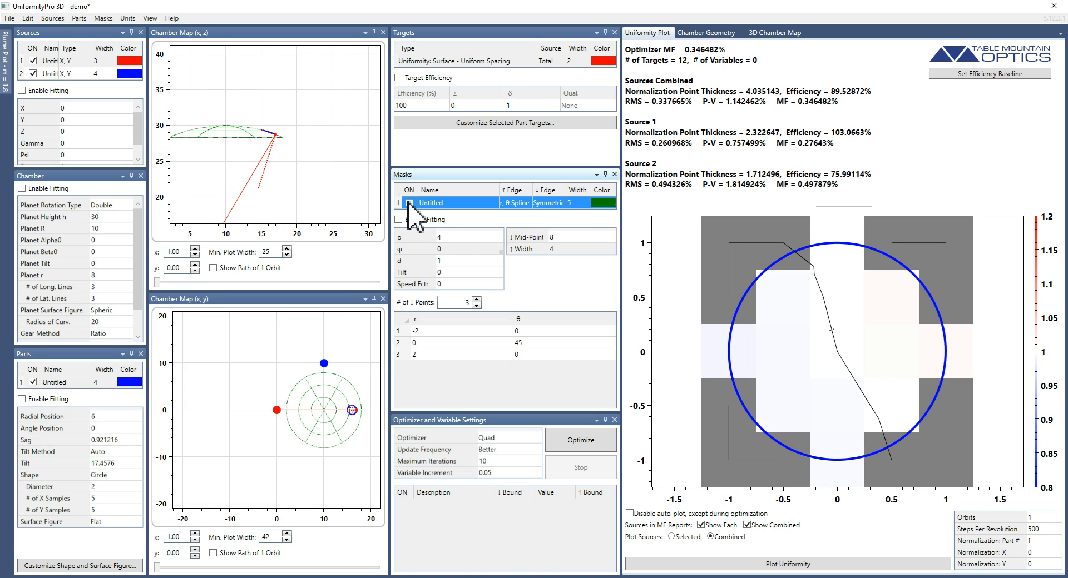
pyautogui.click(972, 78)
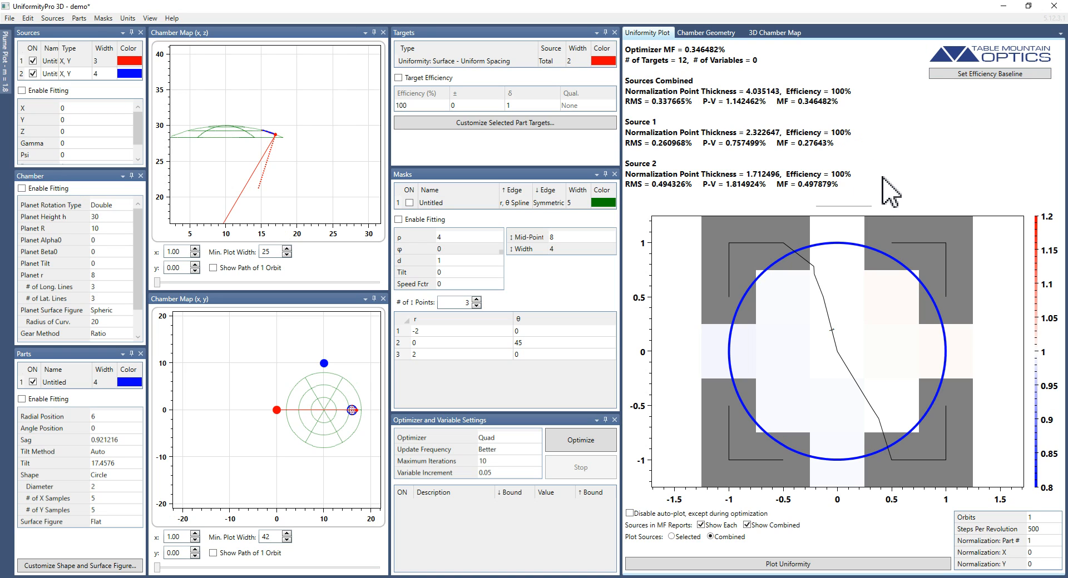
pyautogui.click(409, 202)
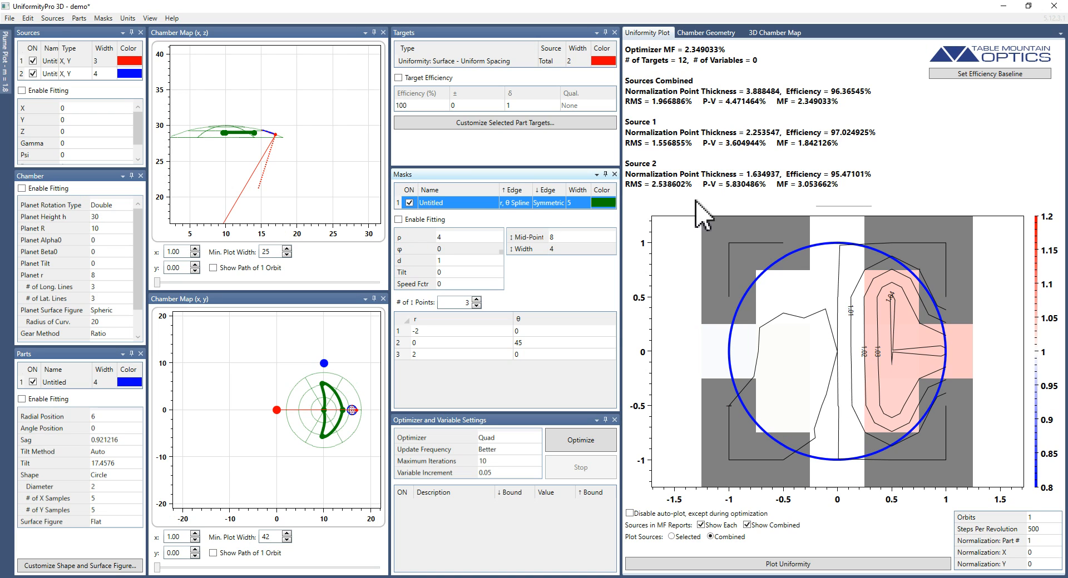